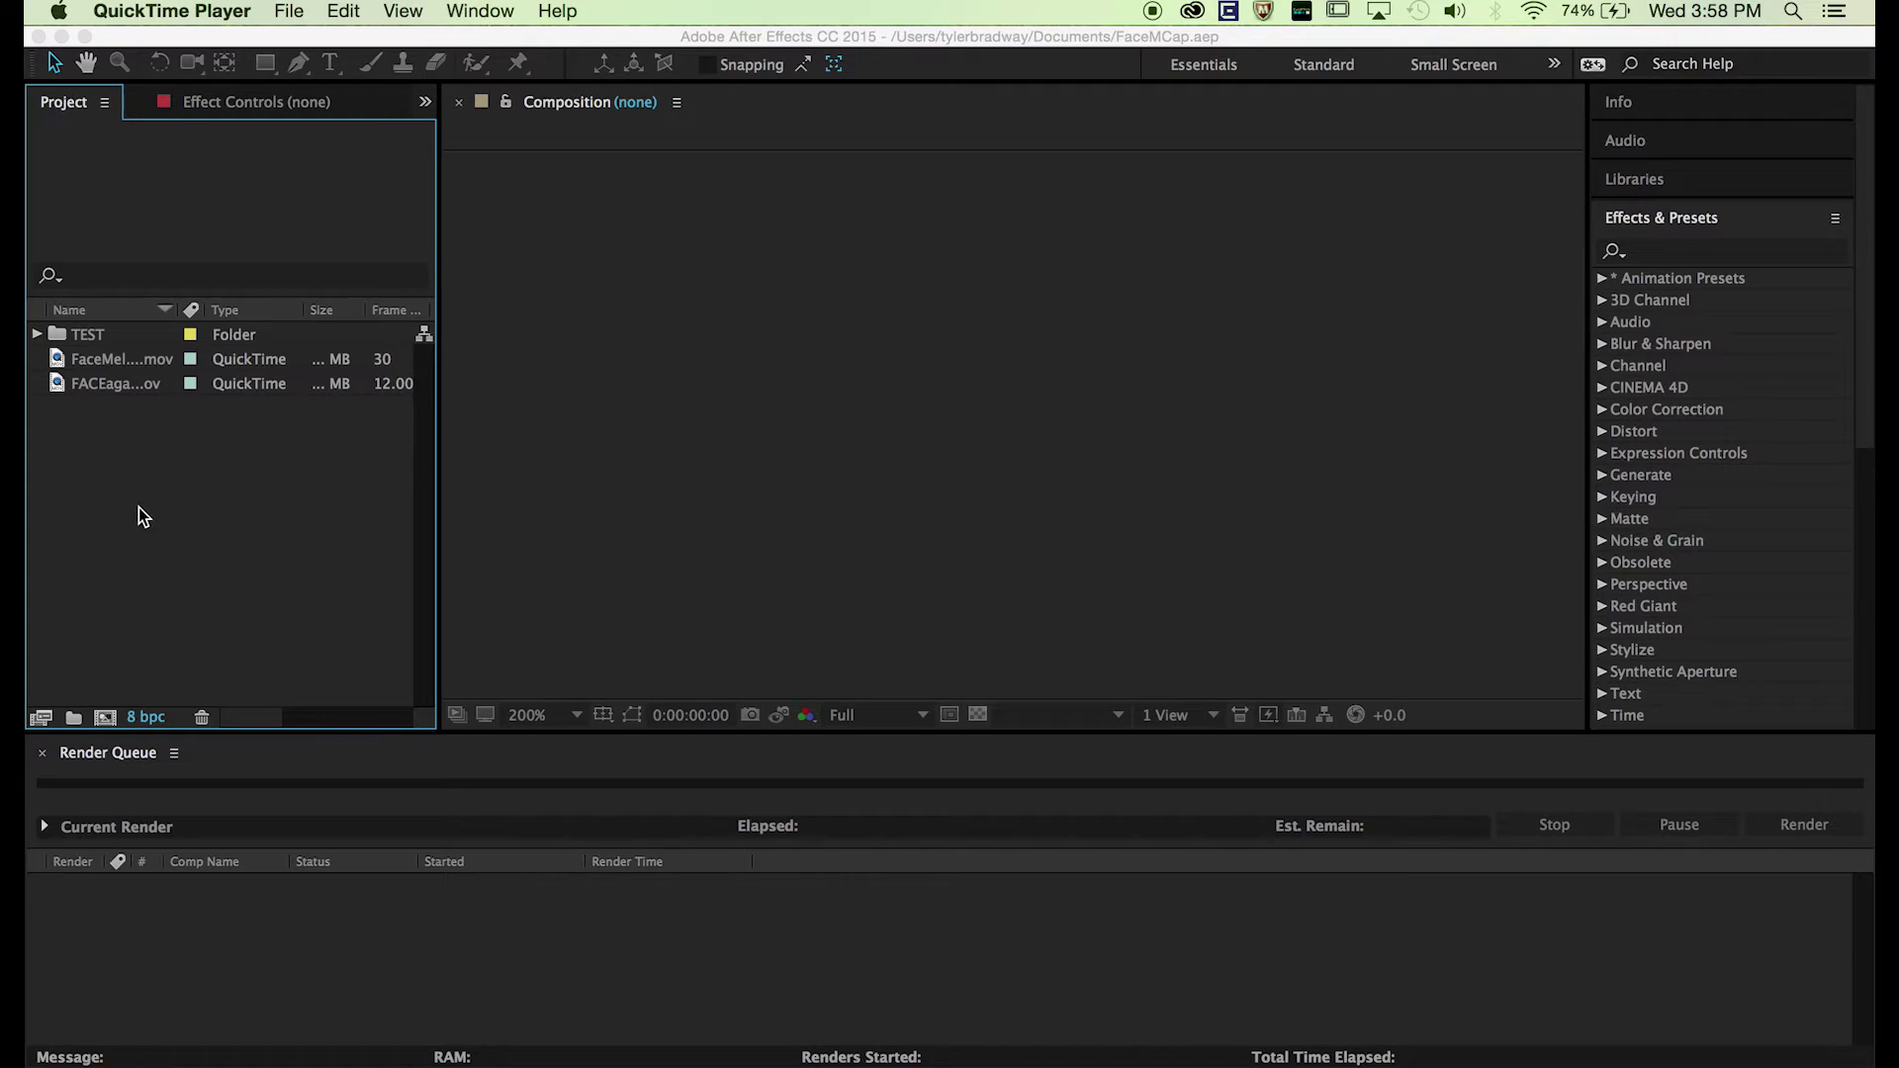
# Step: Create a new composition from the FACEagain.mov footage and scrub through its opening frames
pyautogui.click(144, 504)
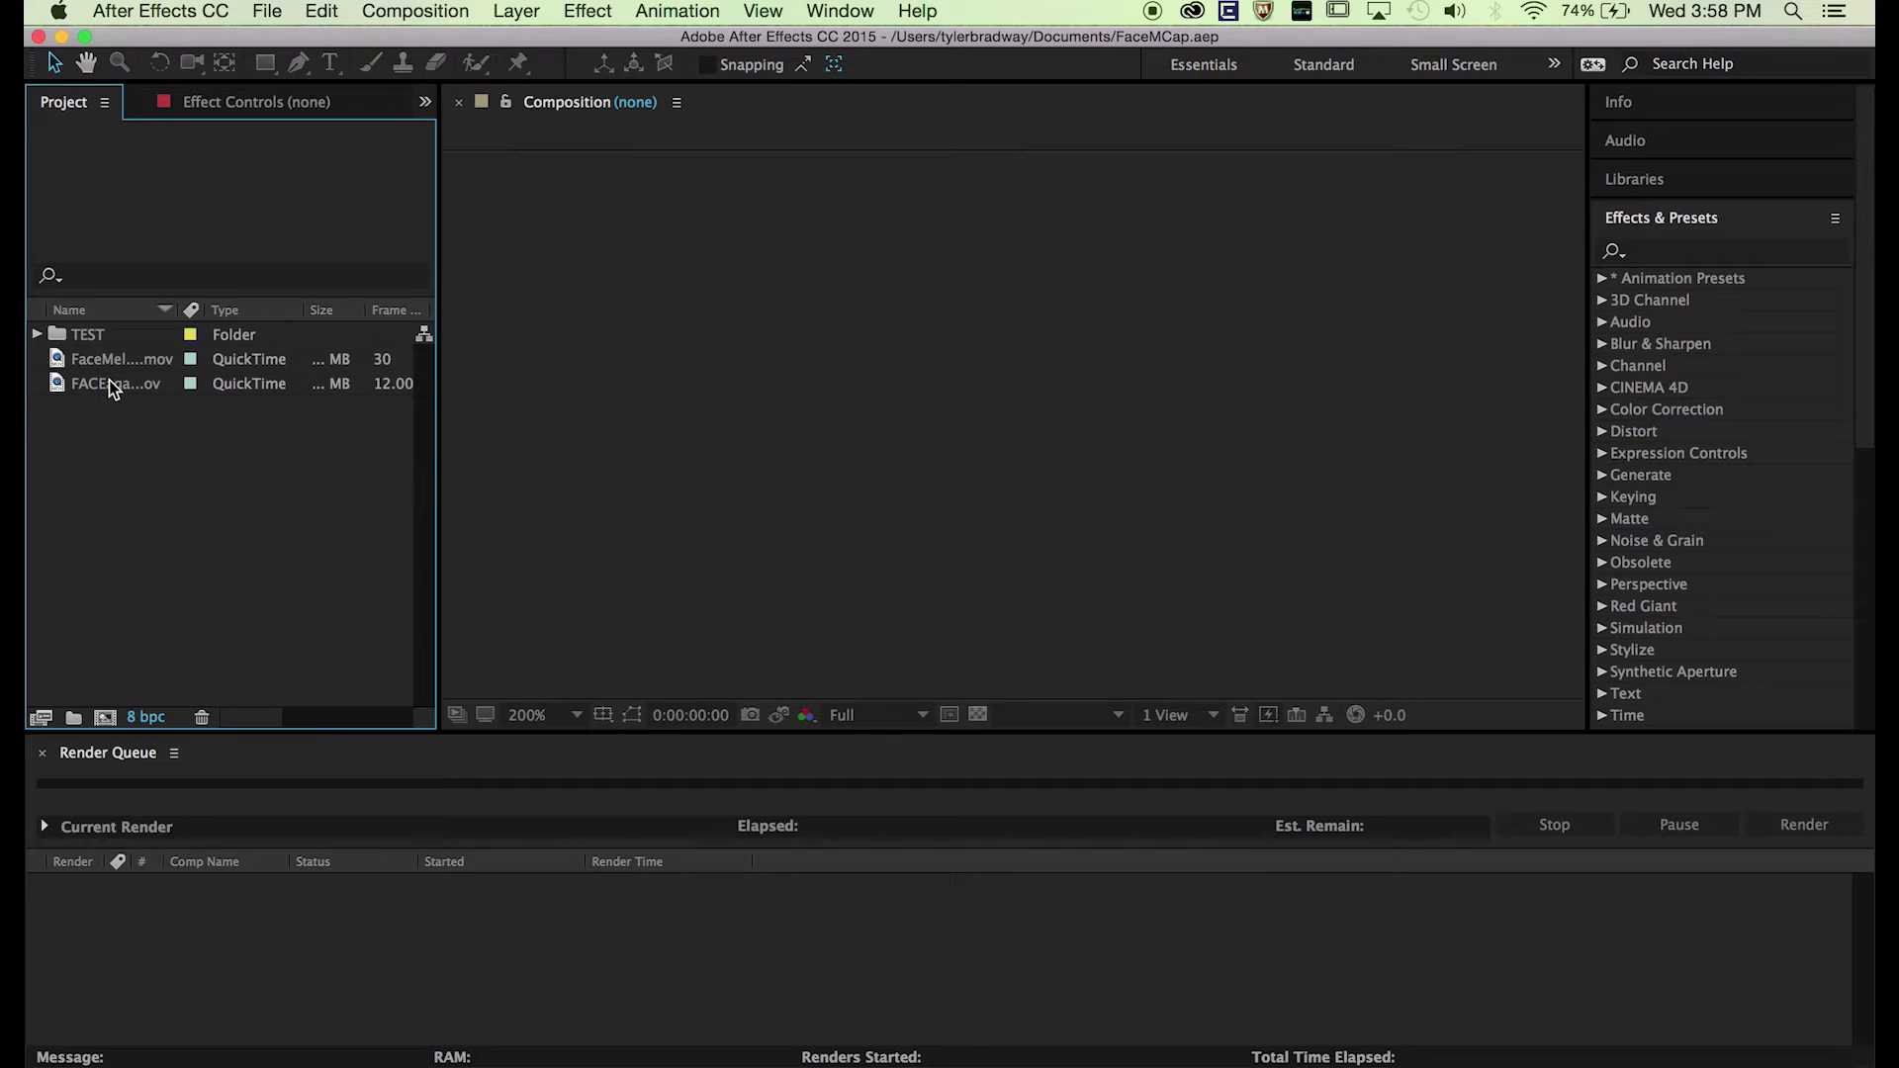
pyautogui.moveTo(109, 380); pyautogui.dragTo(105, 718)
pyautogui.scroll(-2, 974, 534)
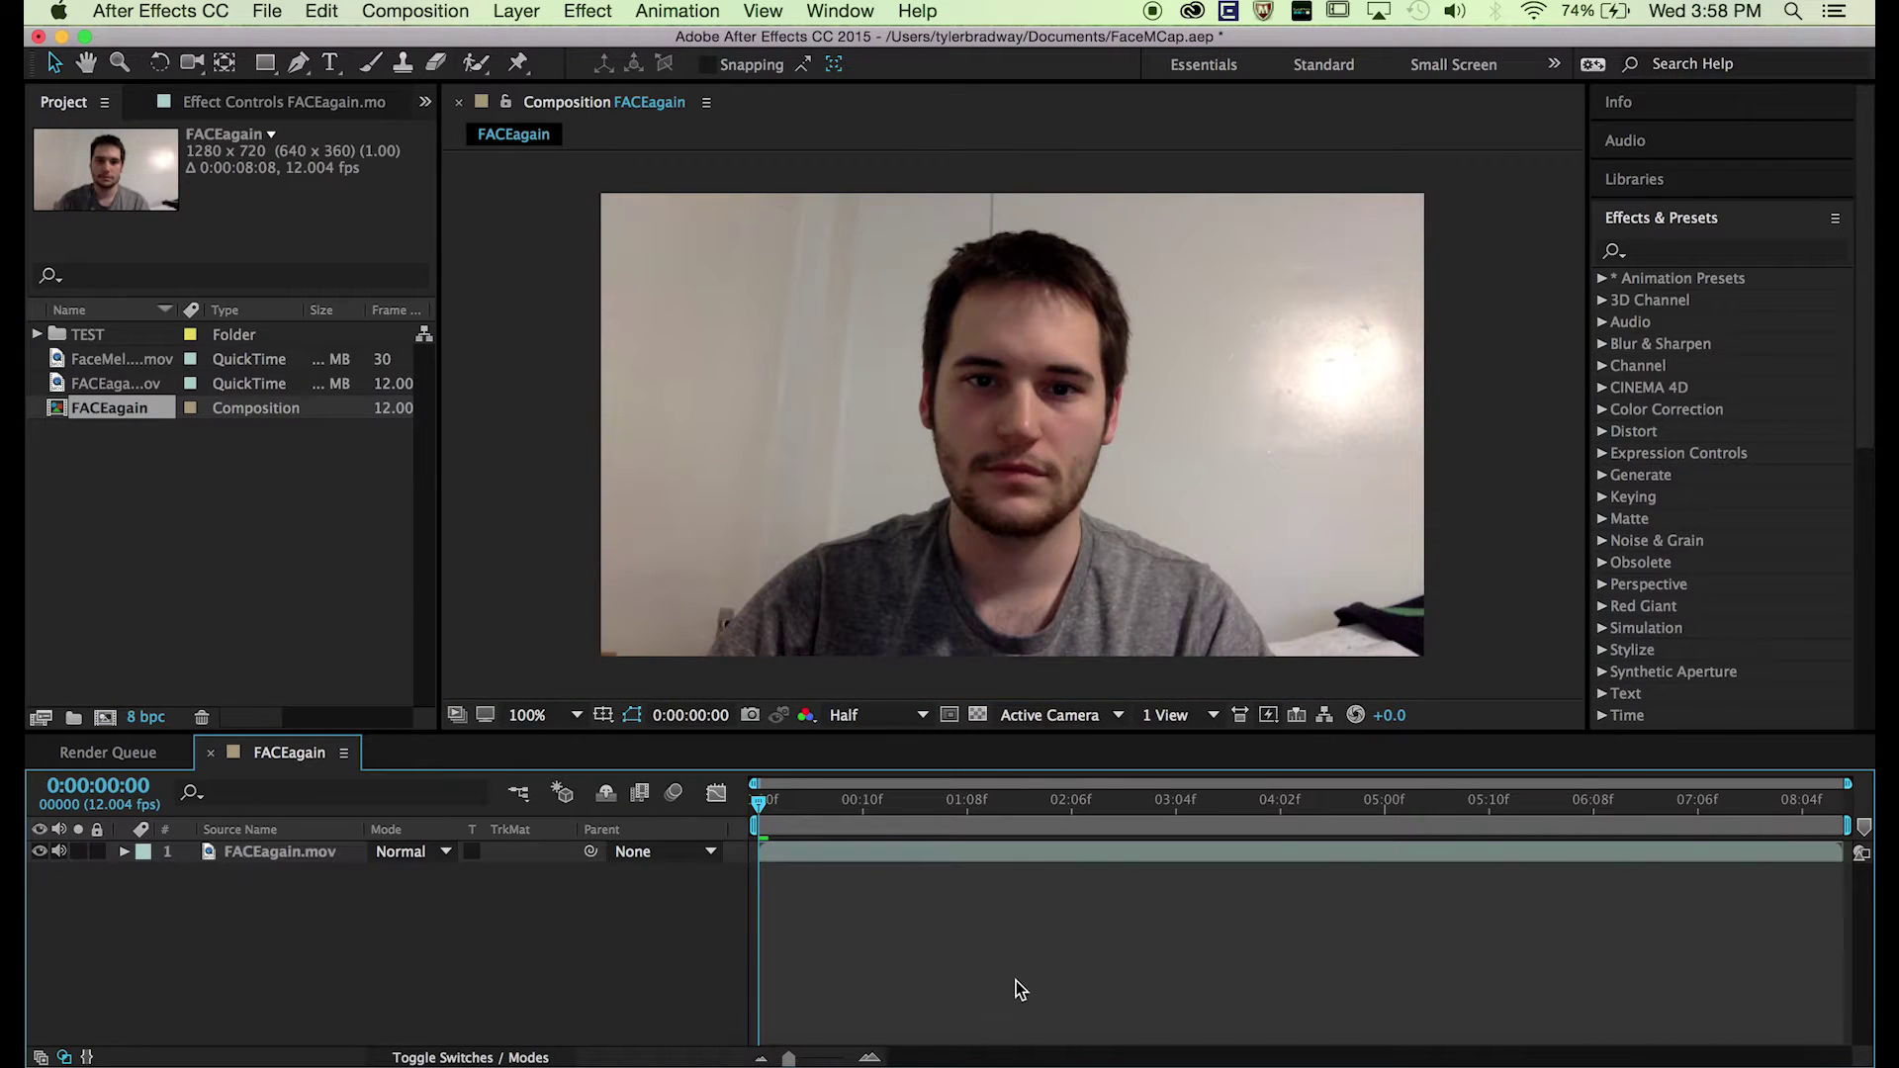
pyautogui.click(789, 800)
pyautogui.moveTo(884, 800); pyautogui.dragTo(739, 809)
# Step: Draw an elliptical mask around the man's face on the FACEagain.mov layer and set the mask mode to None
pyautogui.click(785, 853)
pyautogui.moveTo(264, 63); pyautogui.dragTo(364, 114)
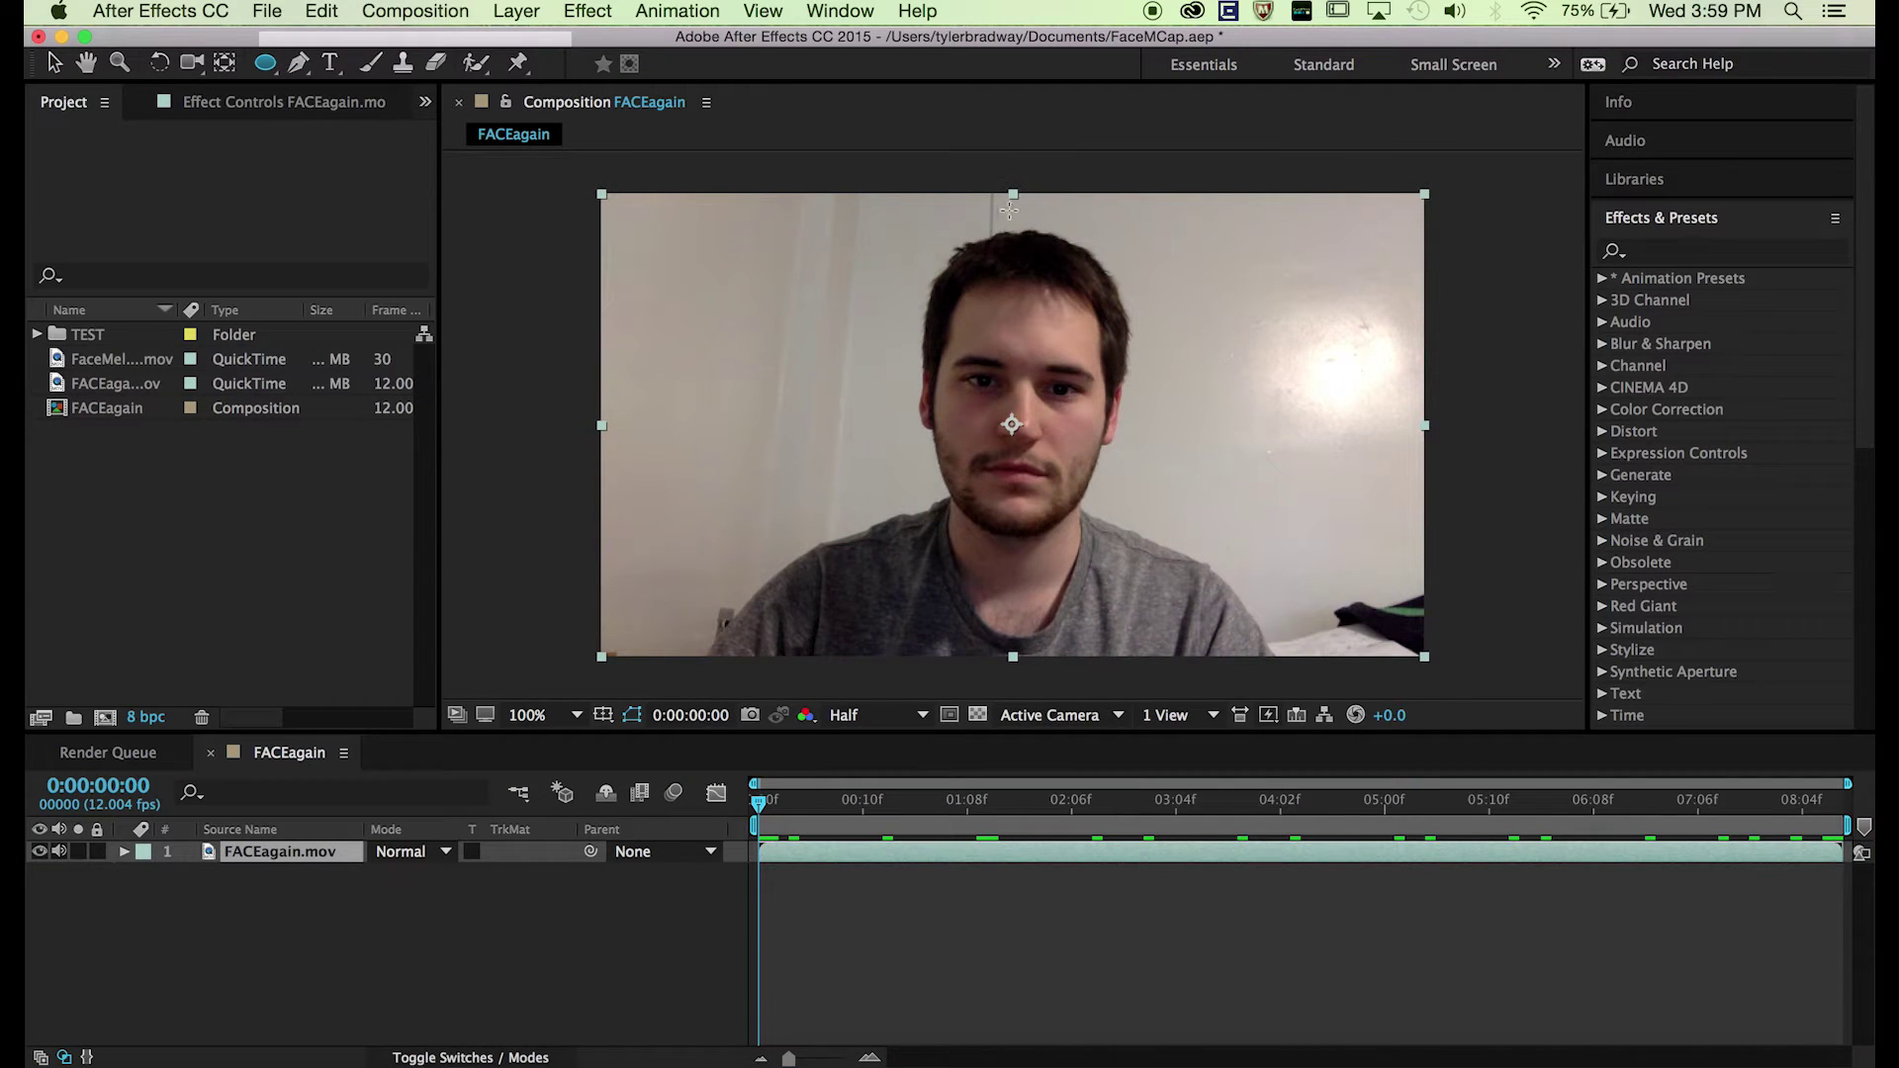
pyautogui.moveTo(924, 260); pyautogui.dragTo(1125, 540)
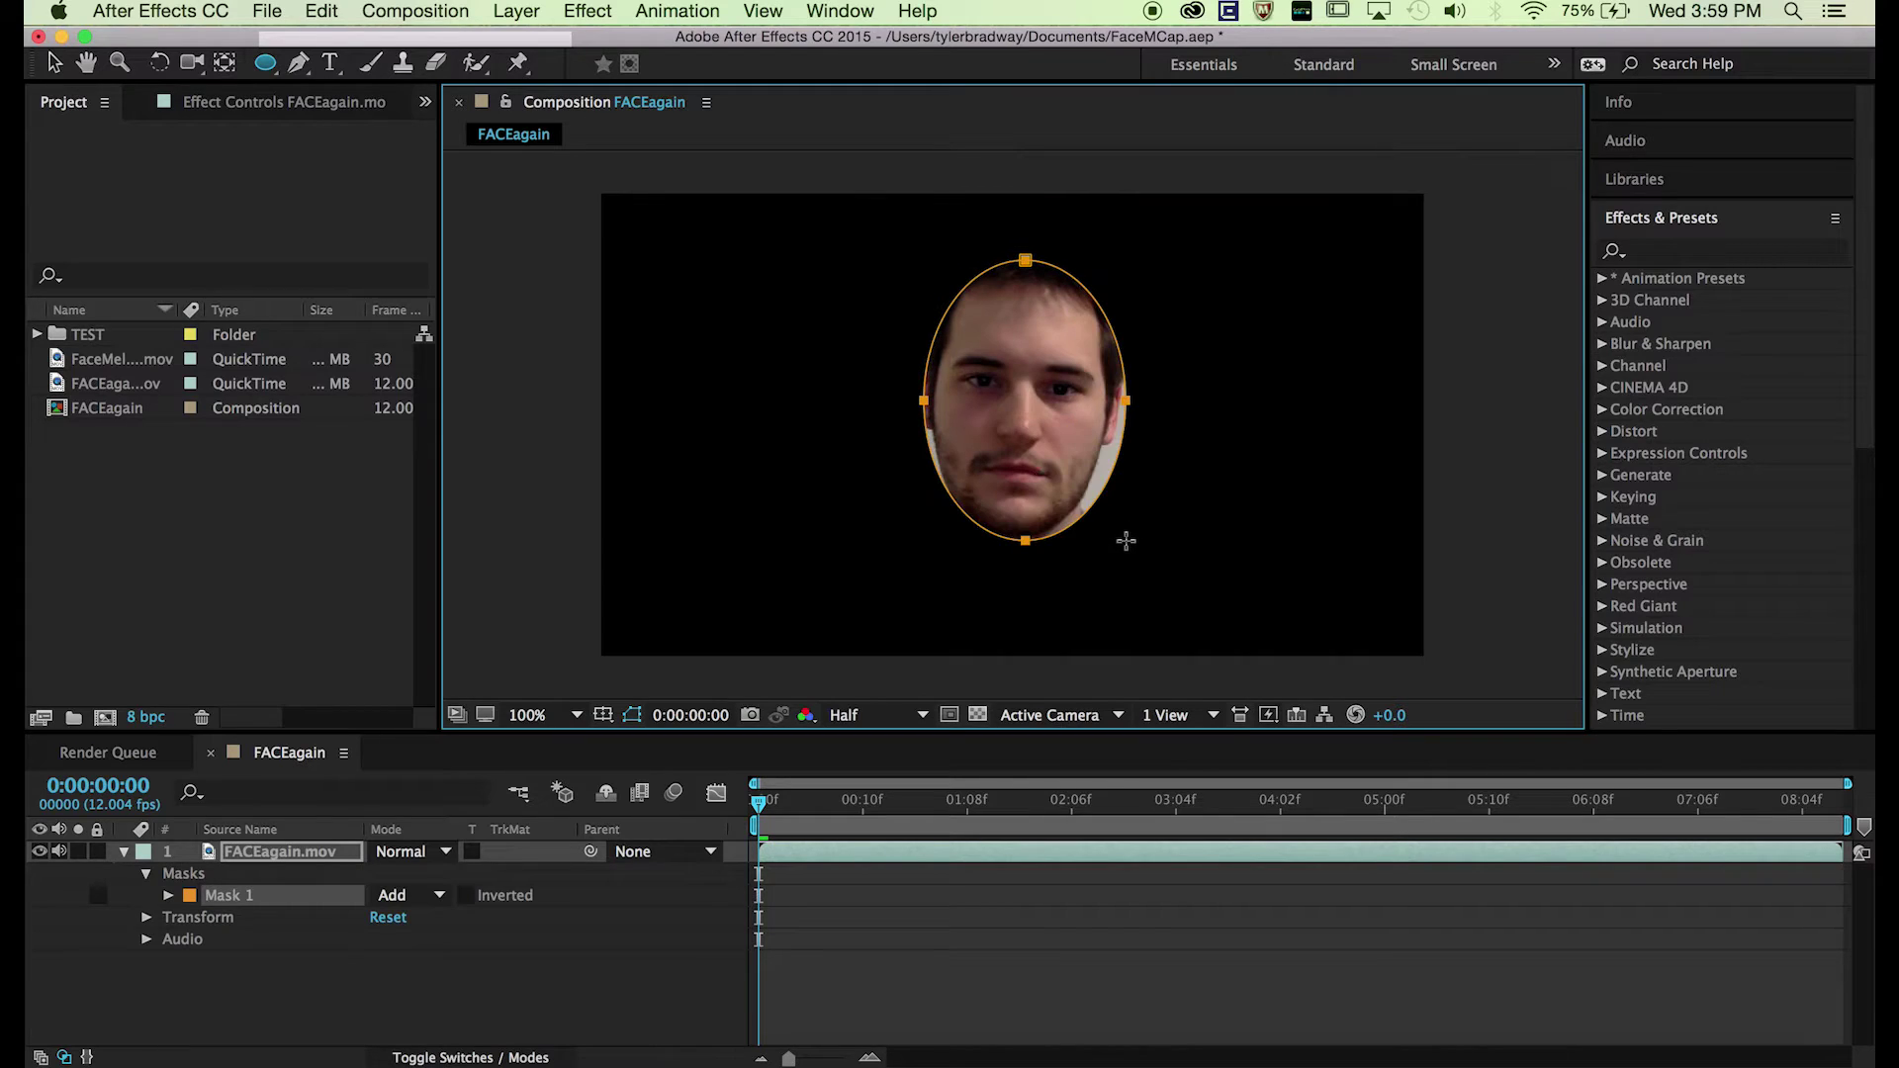
pyautogui.click(423, 901)
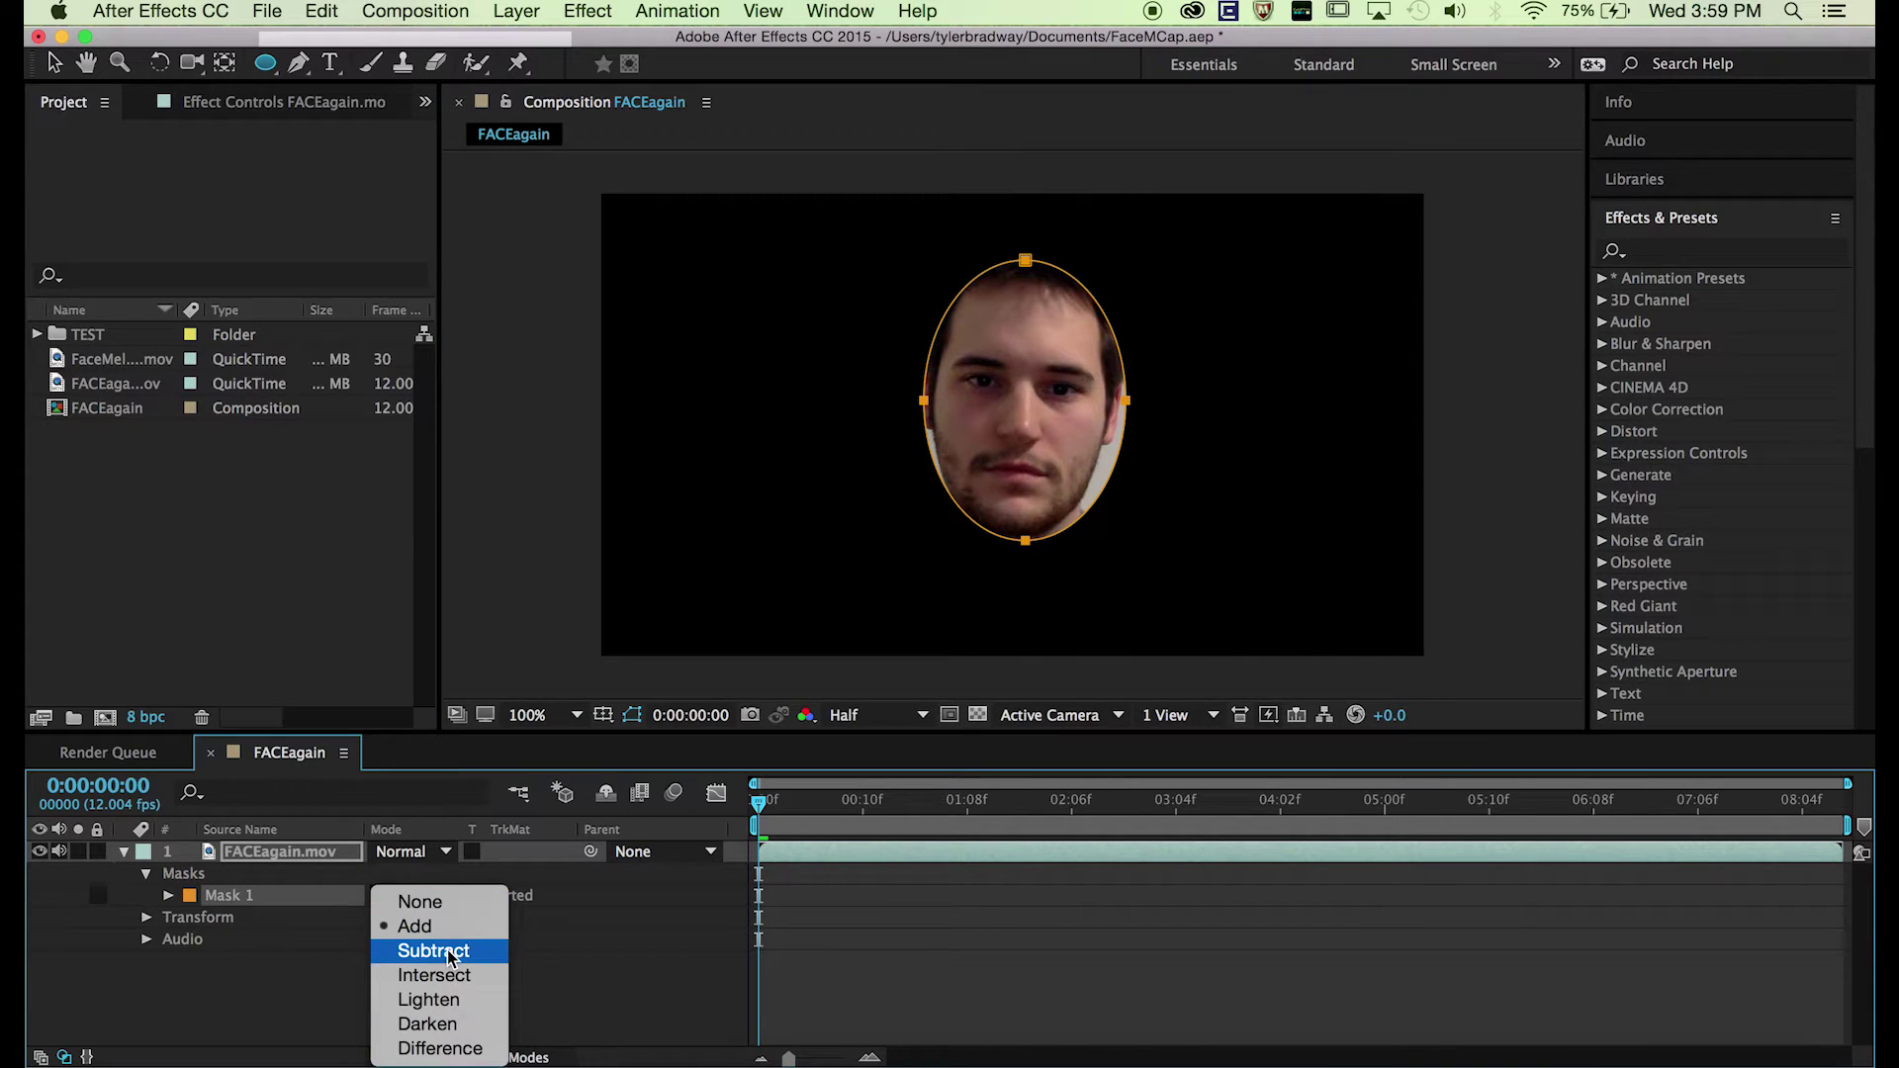
pyautogui.click(419, 901)
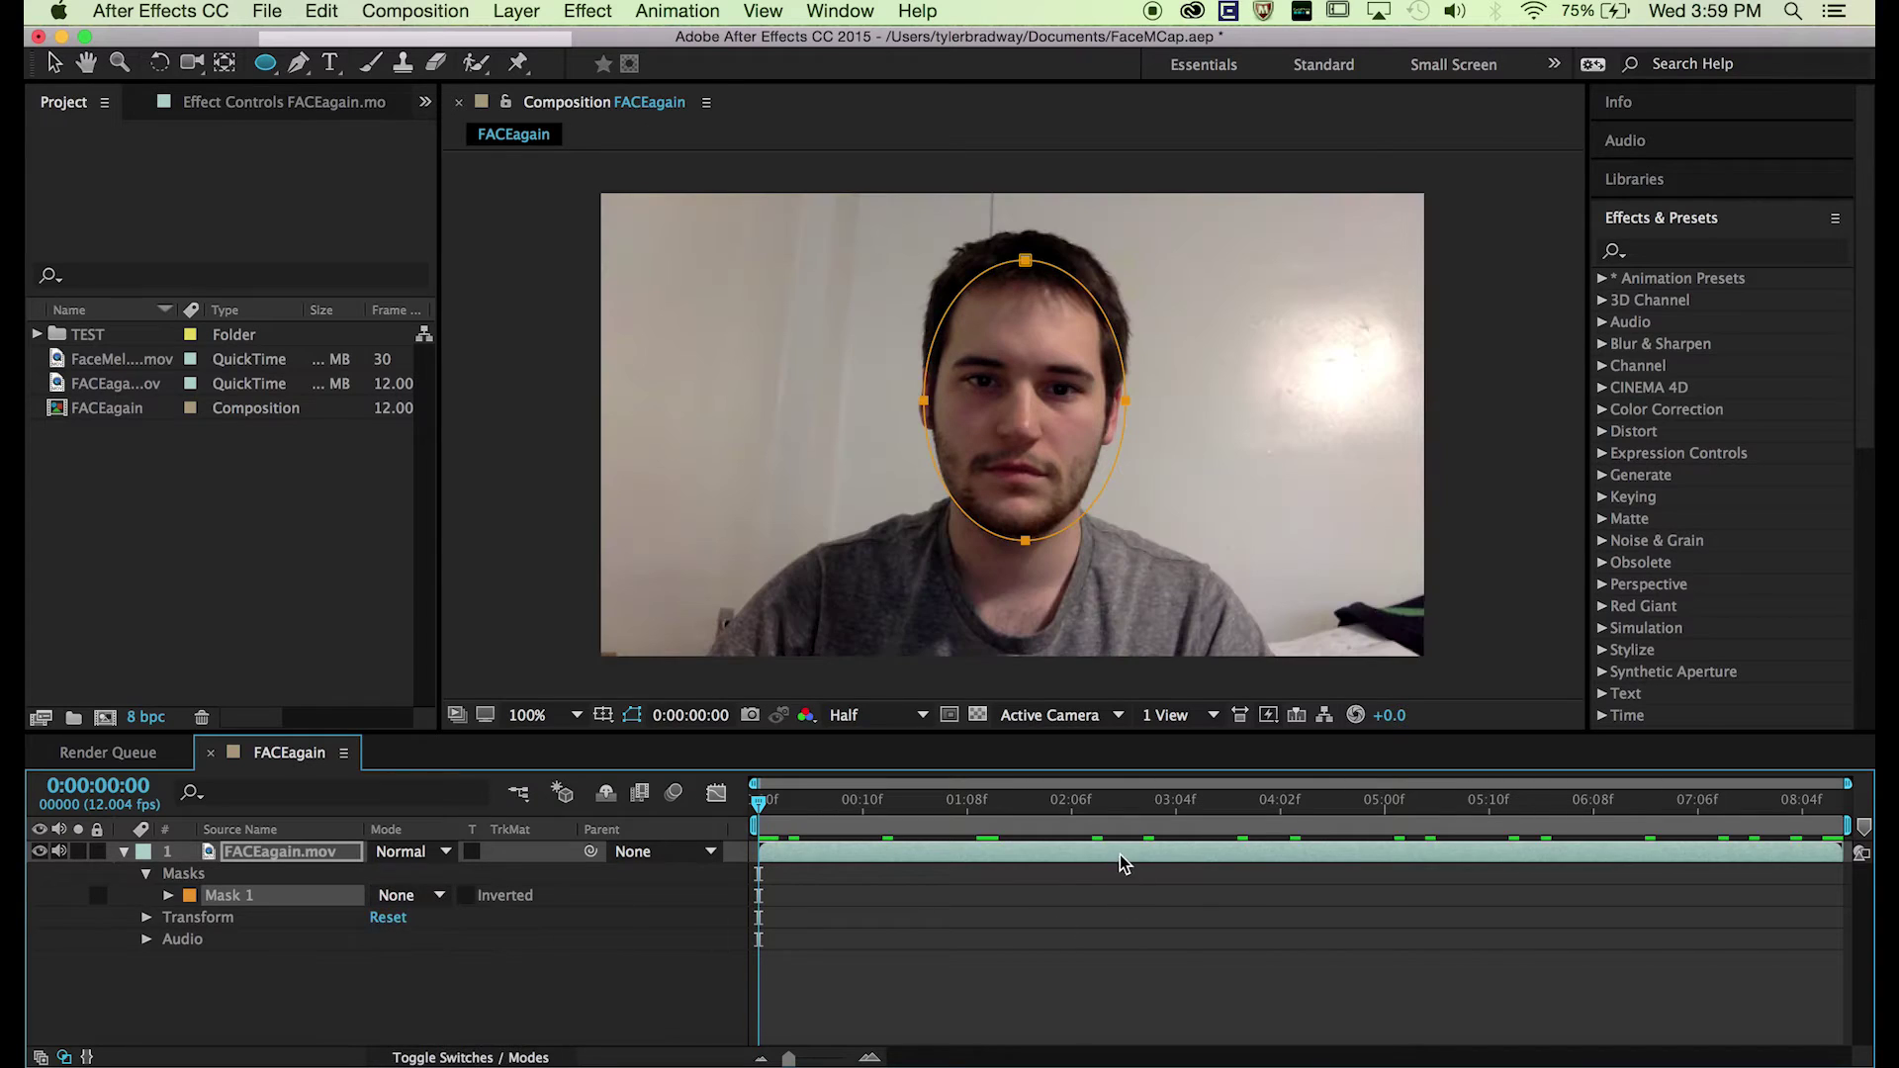
# Step: Track Mask 1 forward through the clip with the Face Tracking (Detailed Features) method
pyautogui.click(1193, 856)
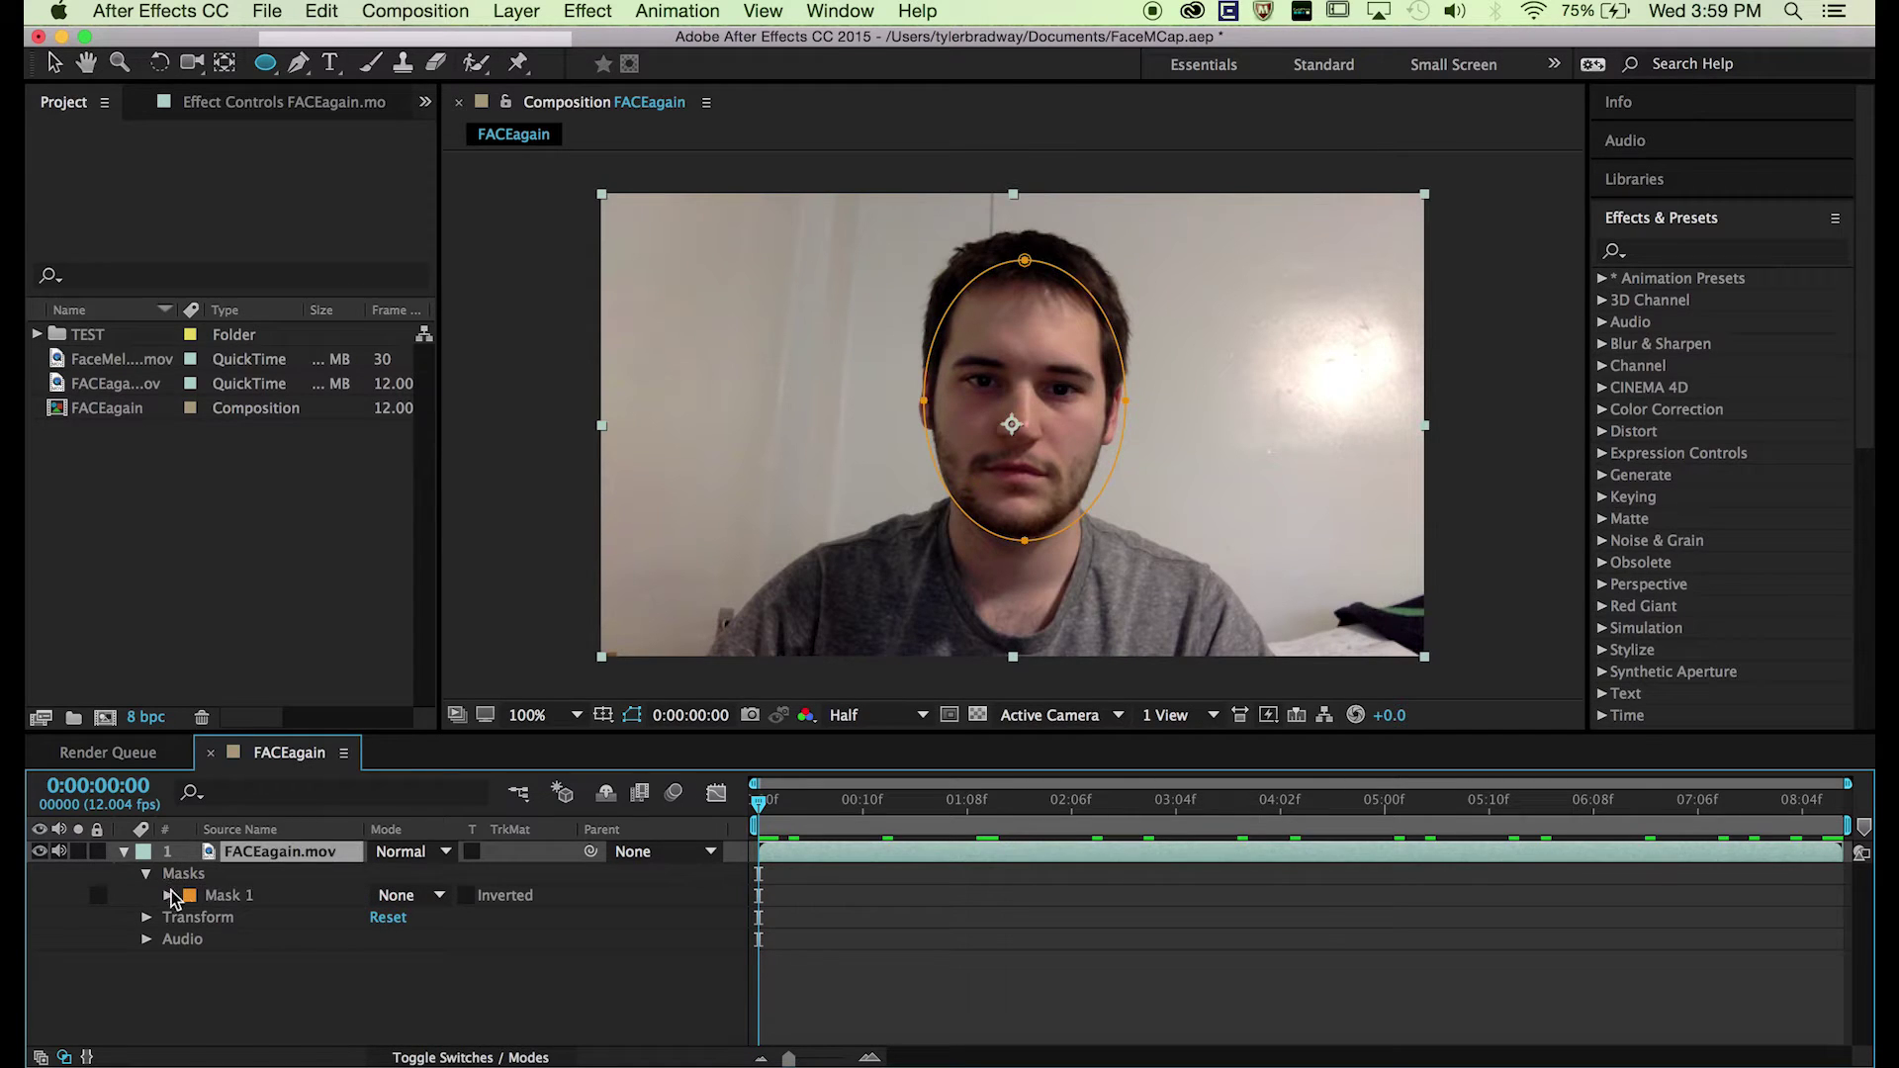
pyautogui.click(203, 899)
pyautogui.scroll(-10, 1732, 366)
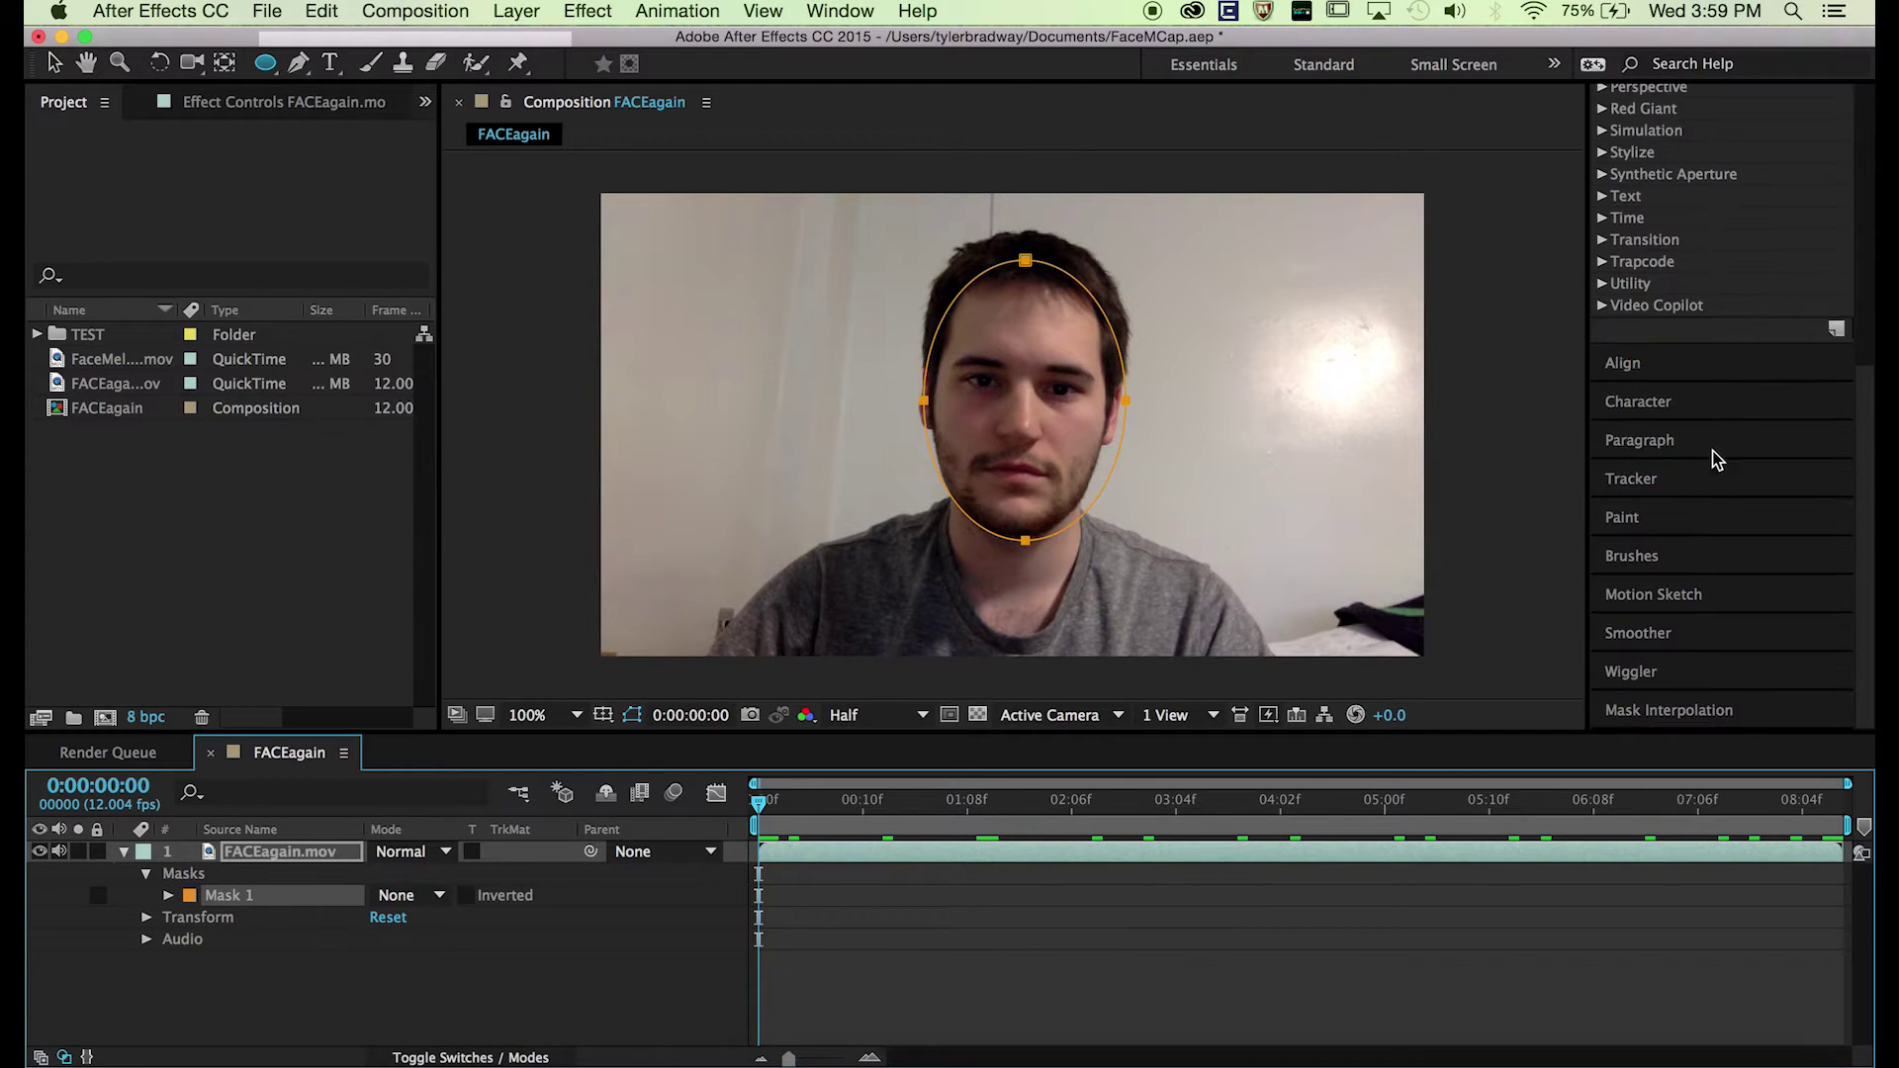
pyautogui.click(1680, 479)
pyautogui.click(1727, 445)
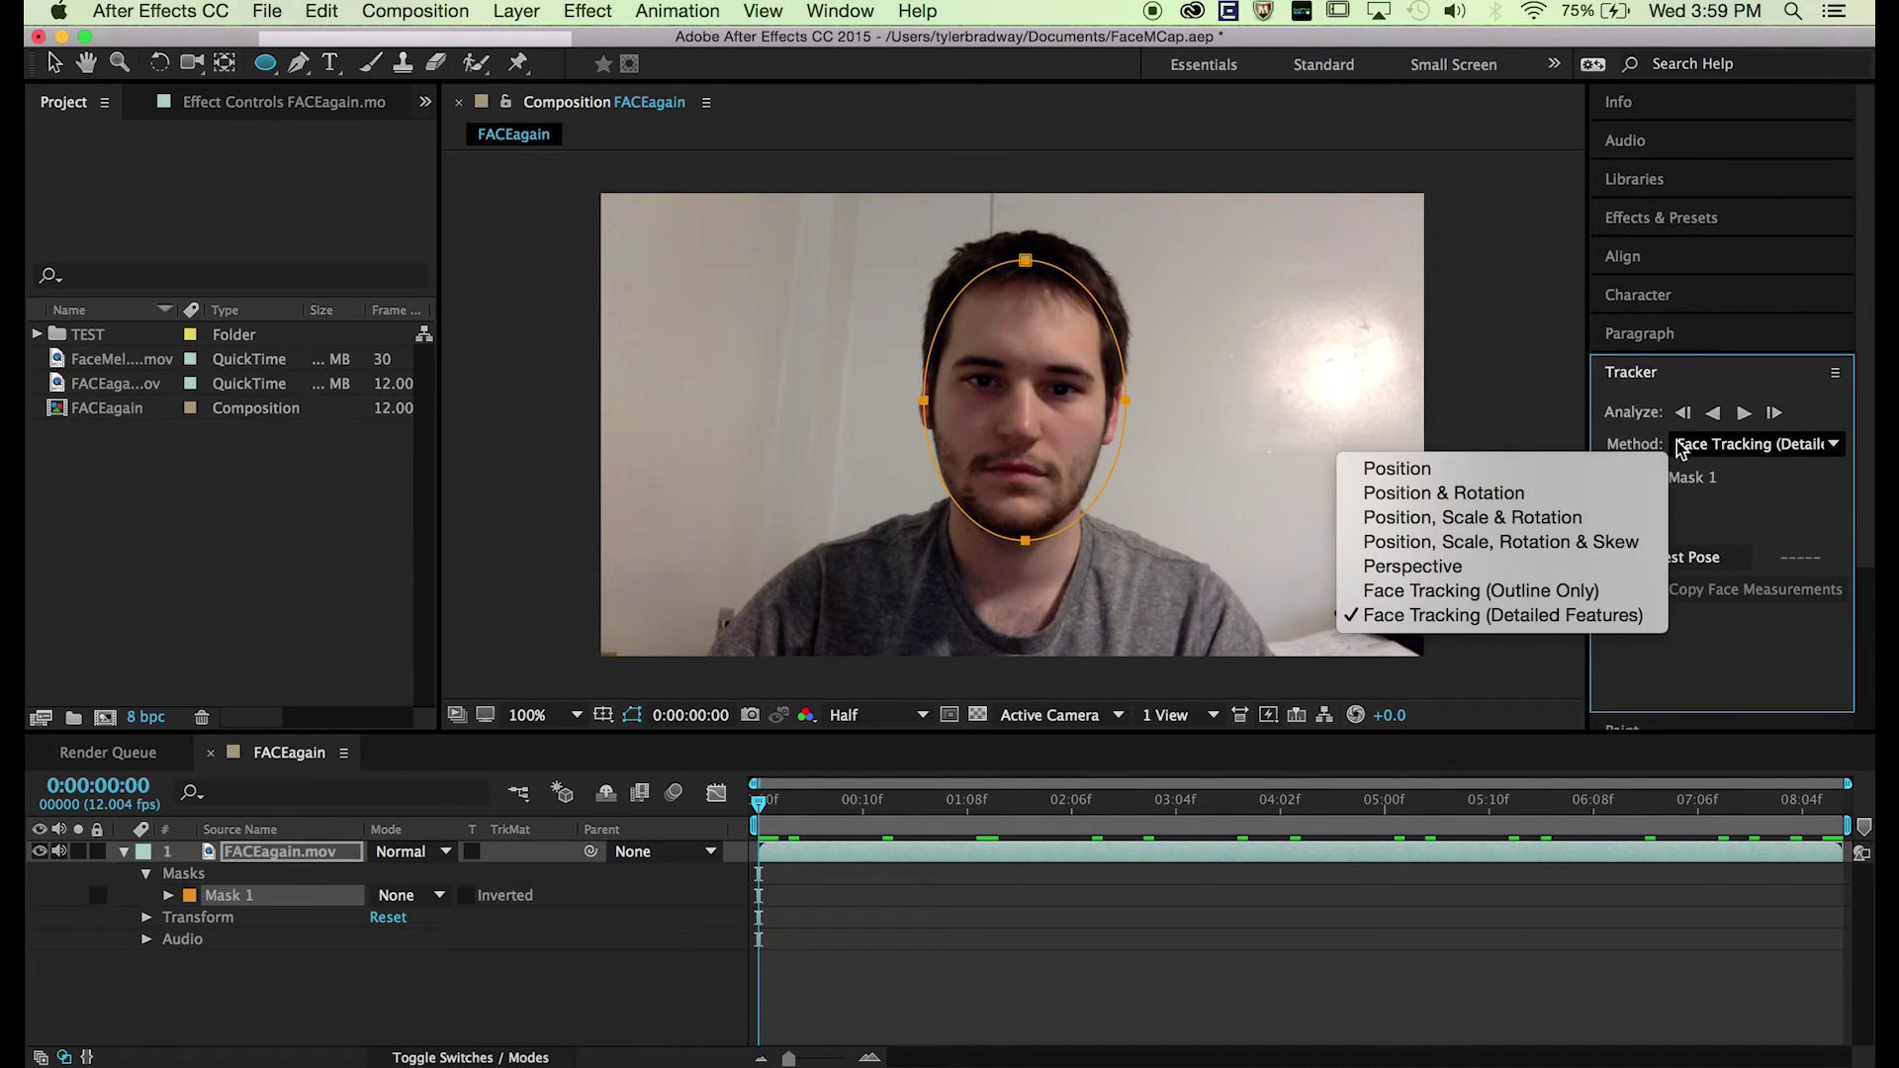
pyautogui.click(1447, 618)
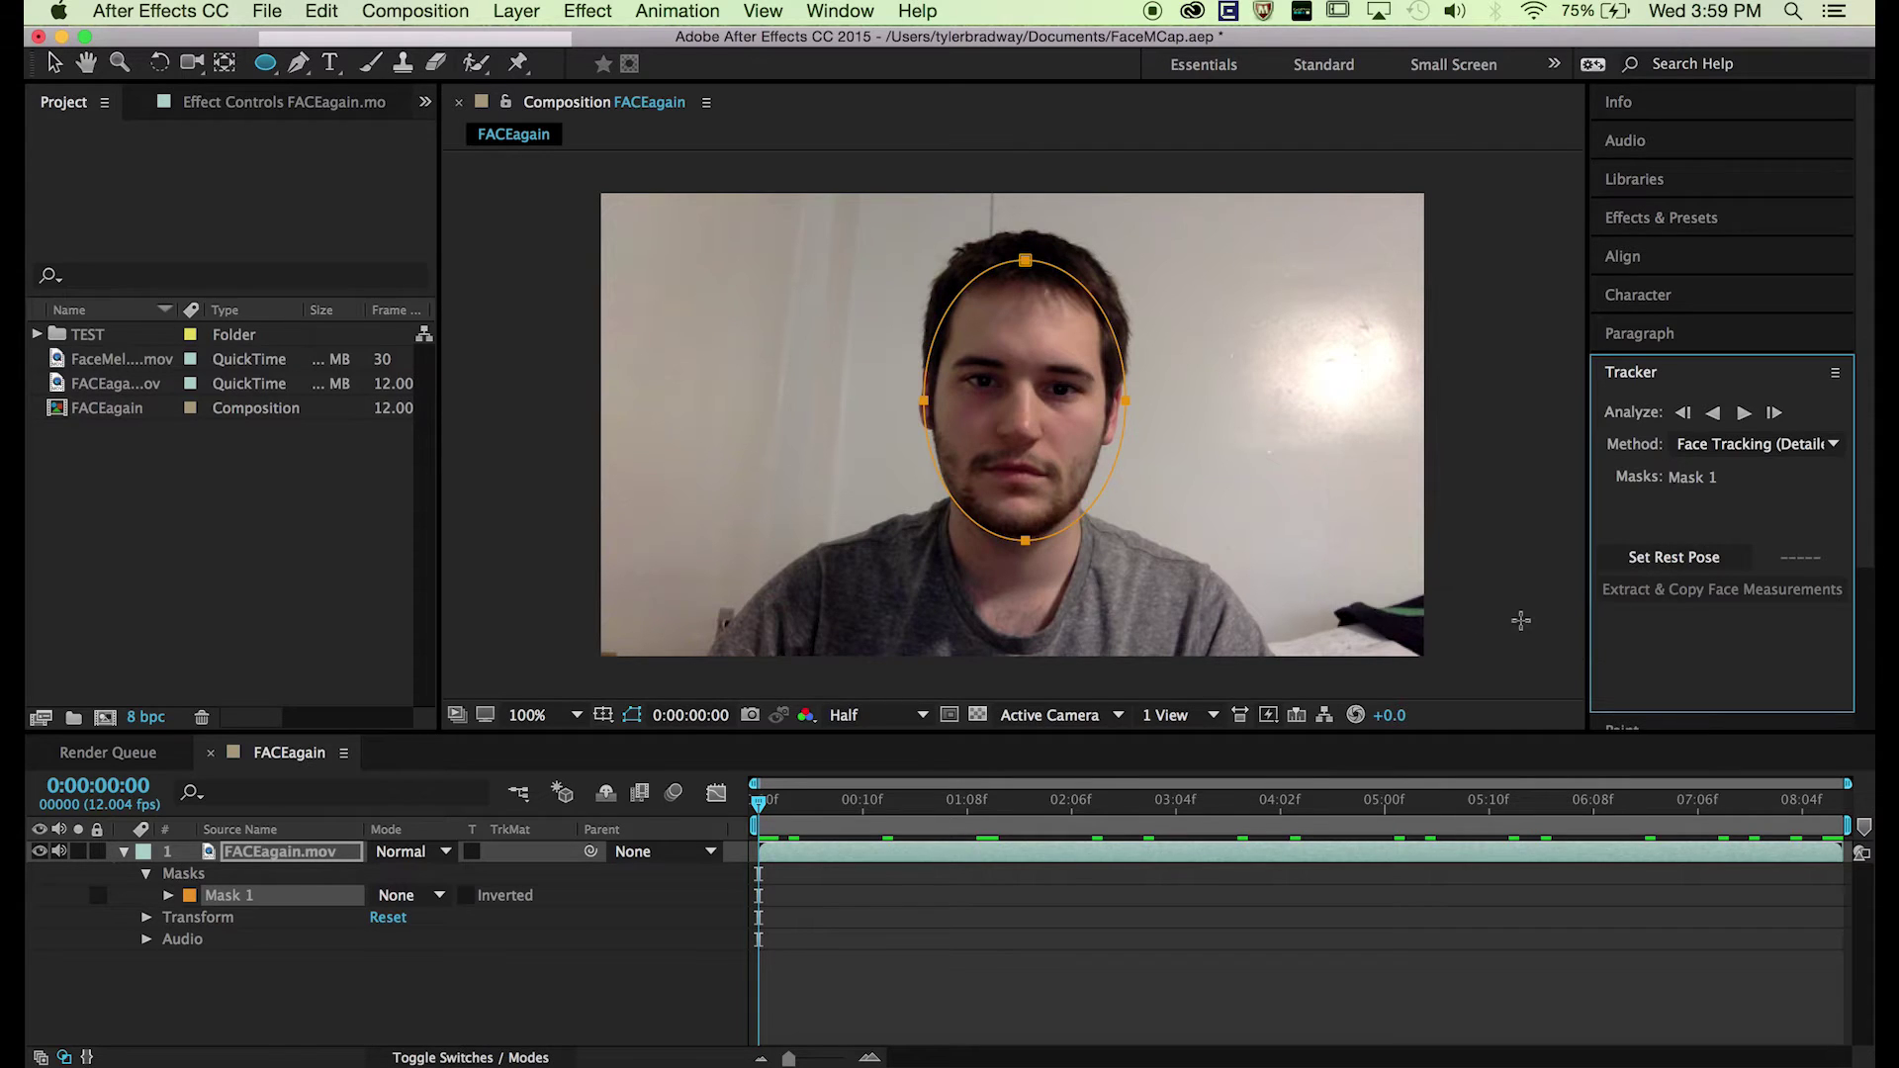
pyautogui.click(1747, 416)
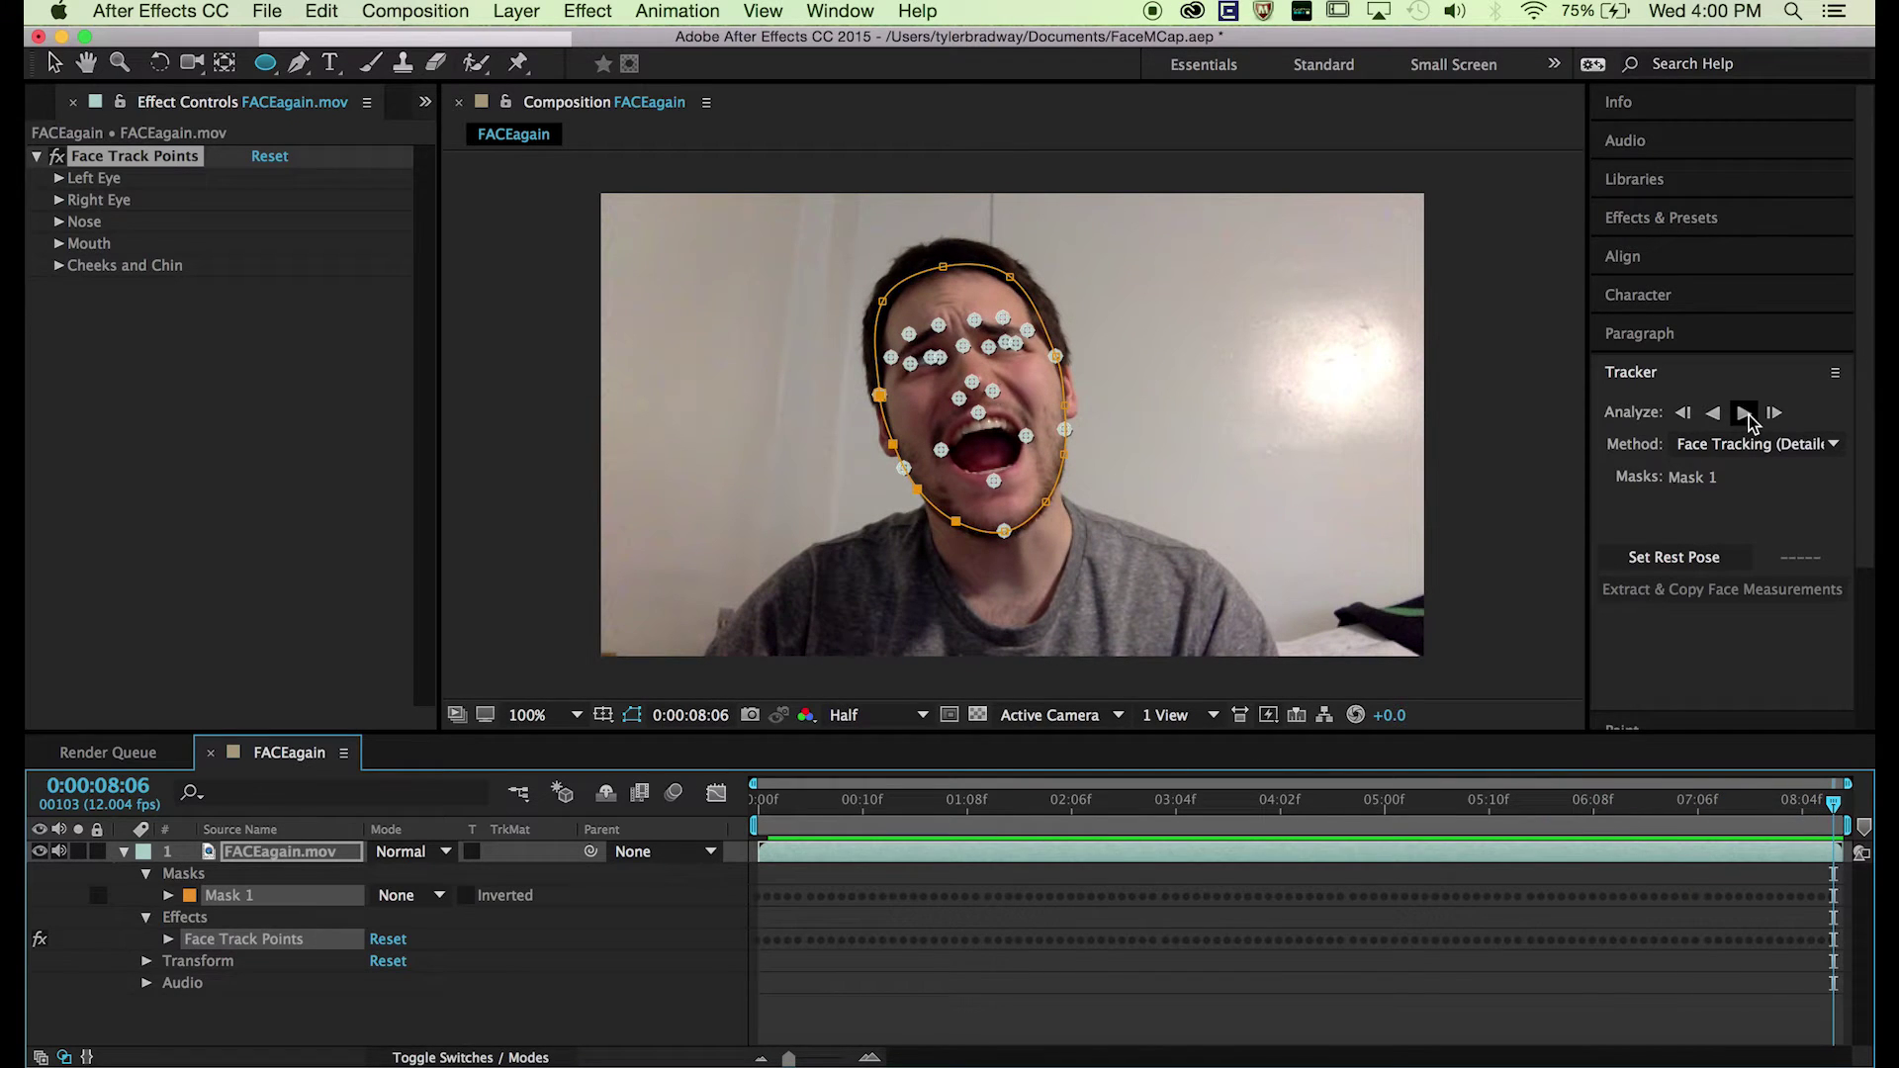
# Step: Add the FaceMelt (Converted).mov footage above FACEagain.mov at the composition start and scrub through it
pyautogui.press('Home')
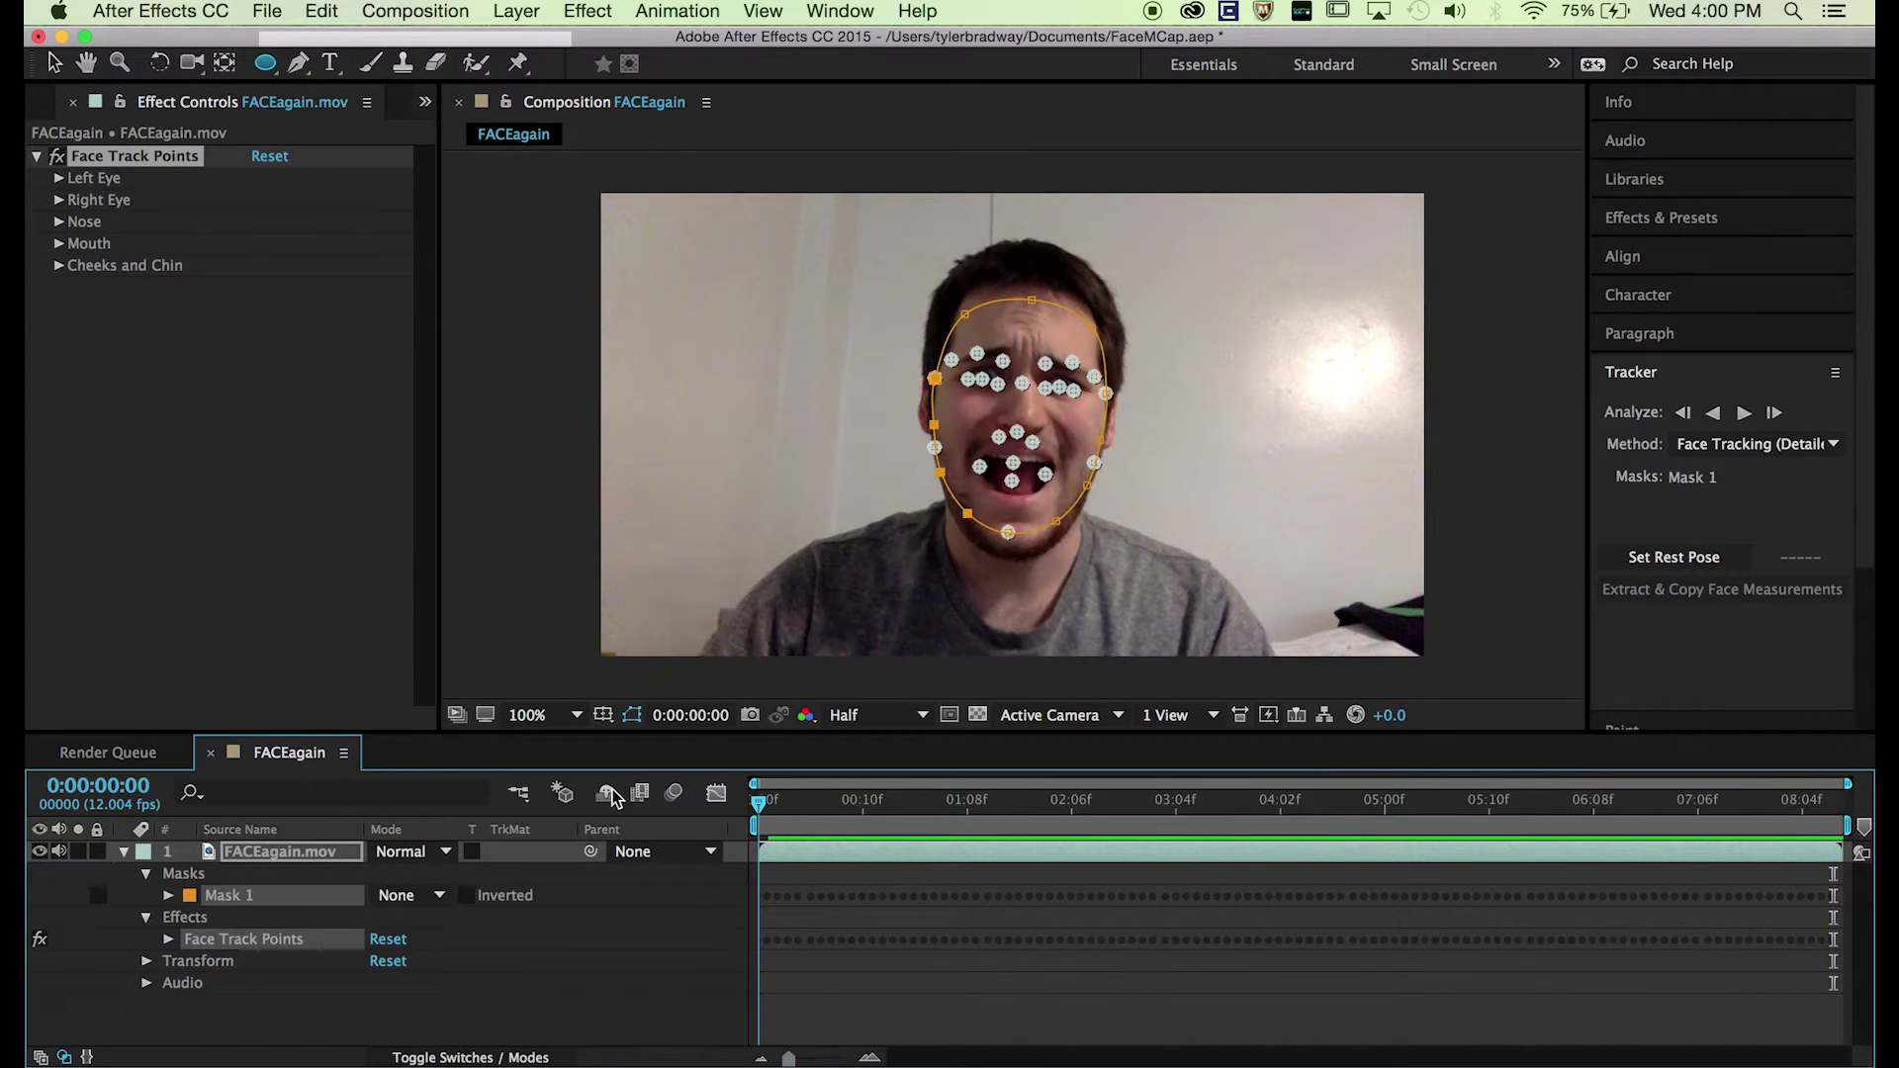
pyautogui.click(83, 102)
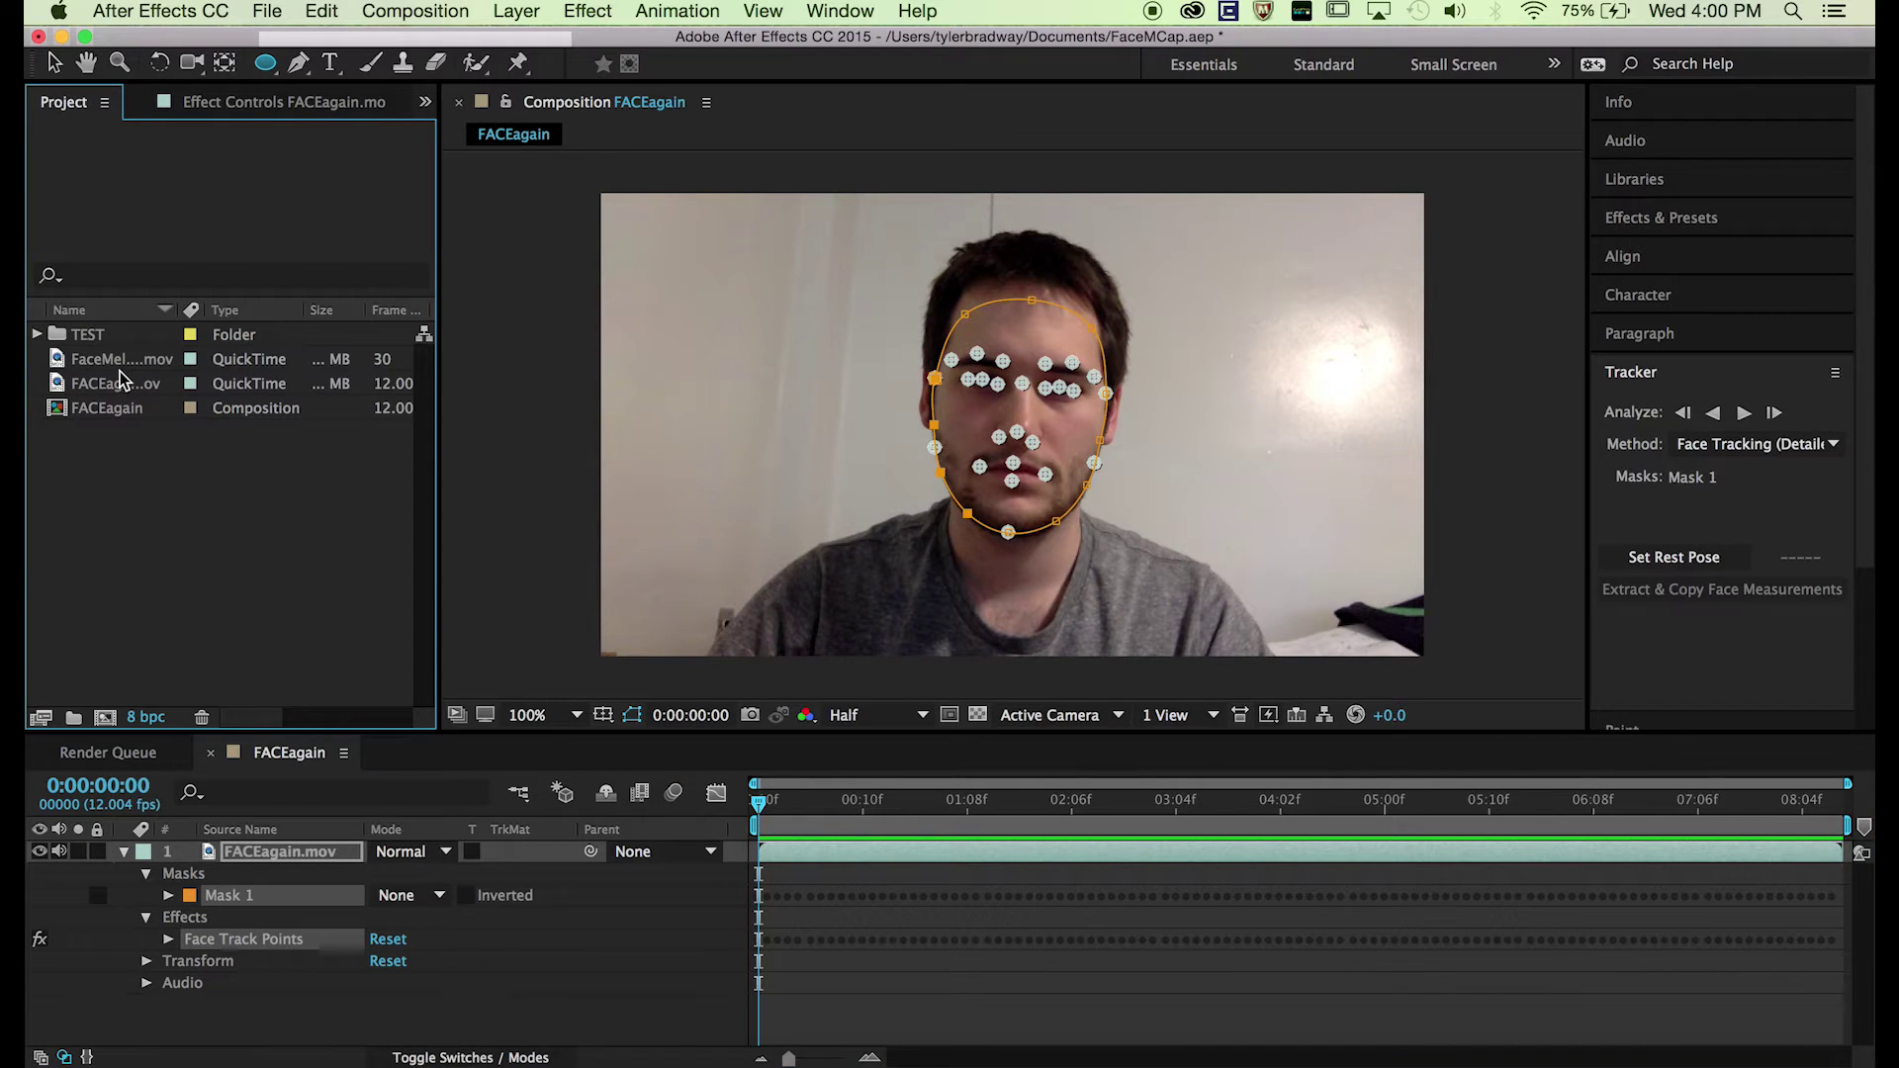
pyautogui.moveTo(125, 366); pyautogui.dragTo(210, 853)
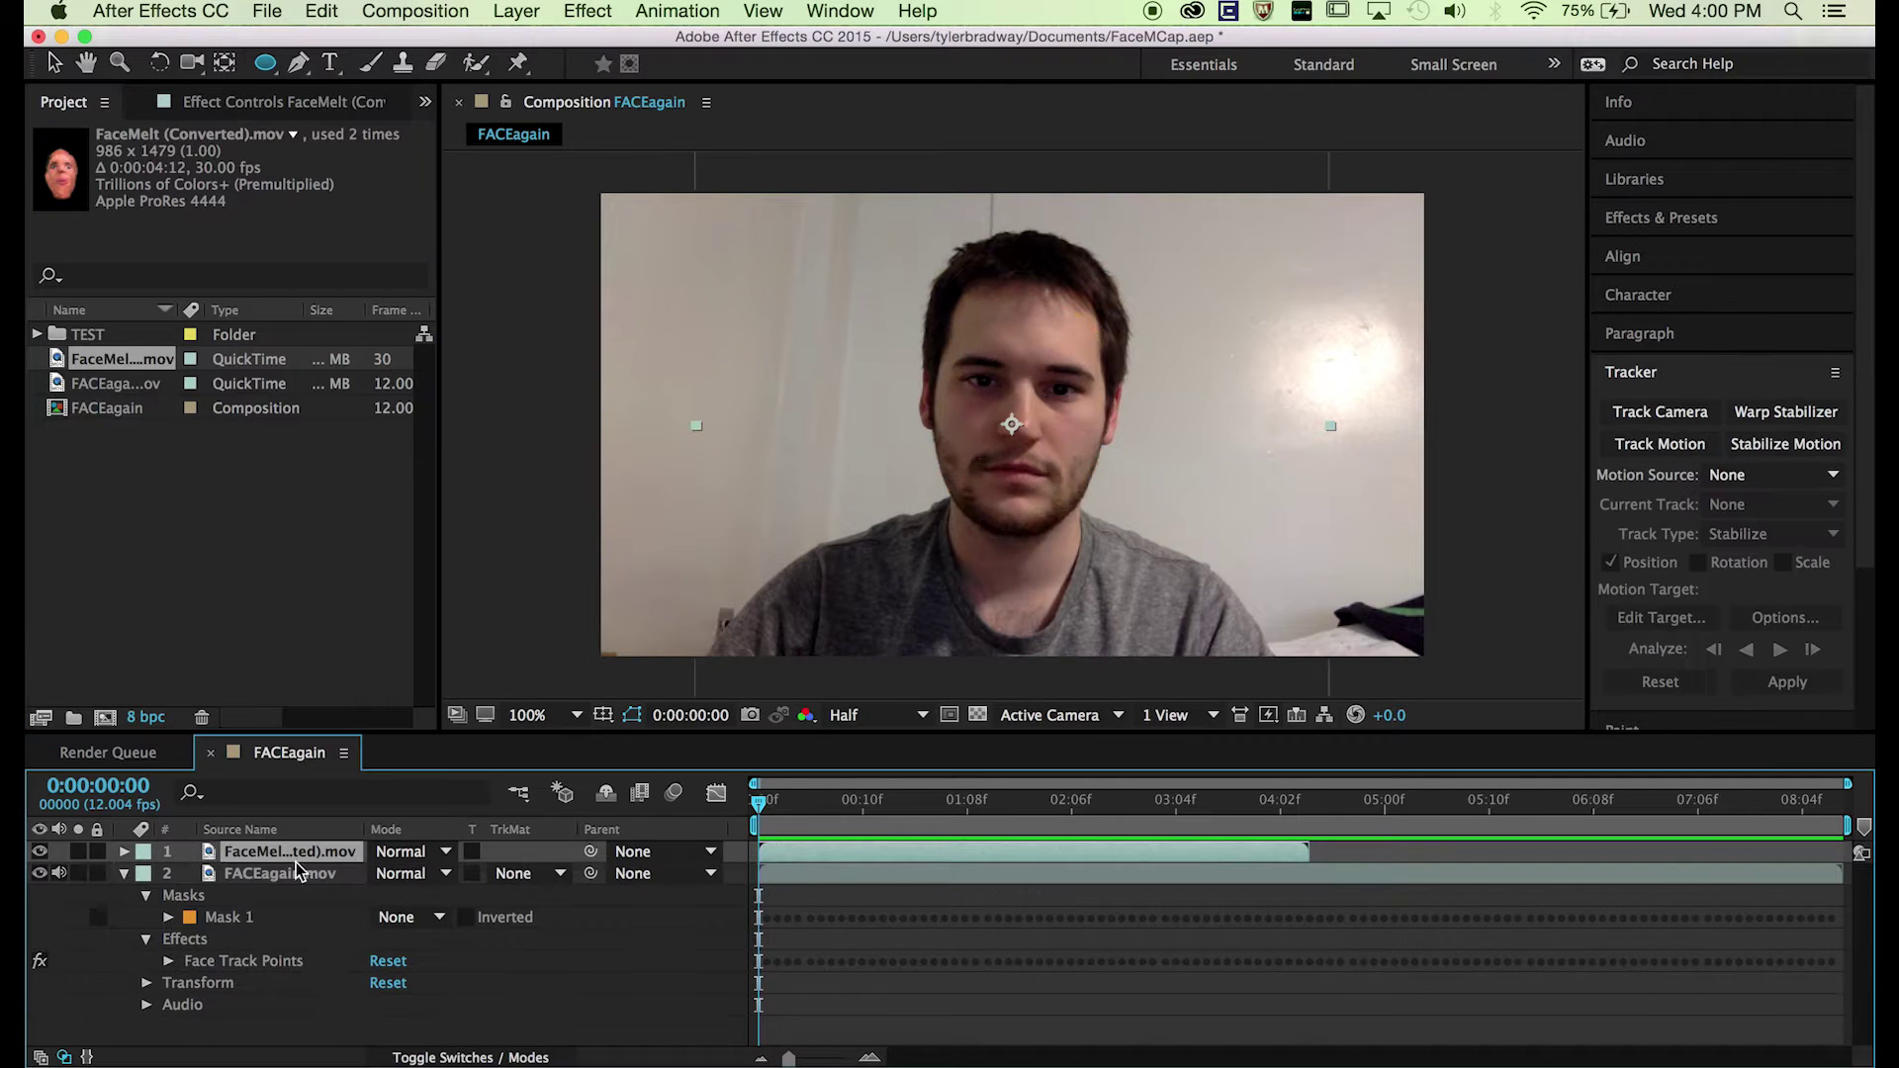
pyautogui.moveTo(758, 803); pyautogui.dragTo(1301, 811)
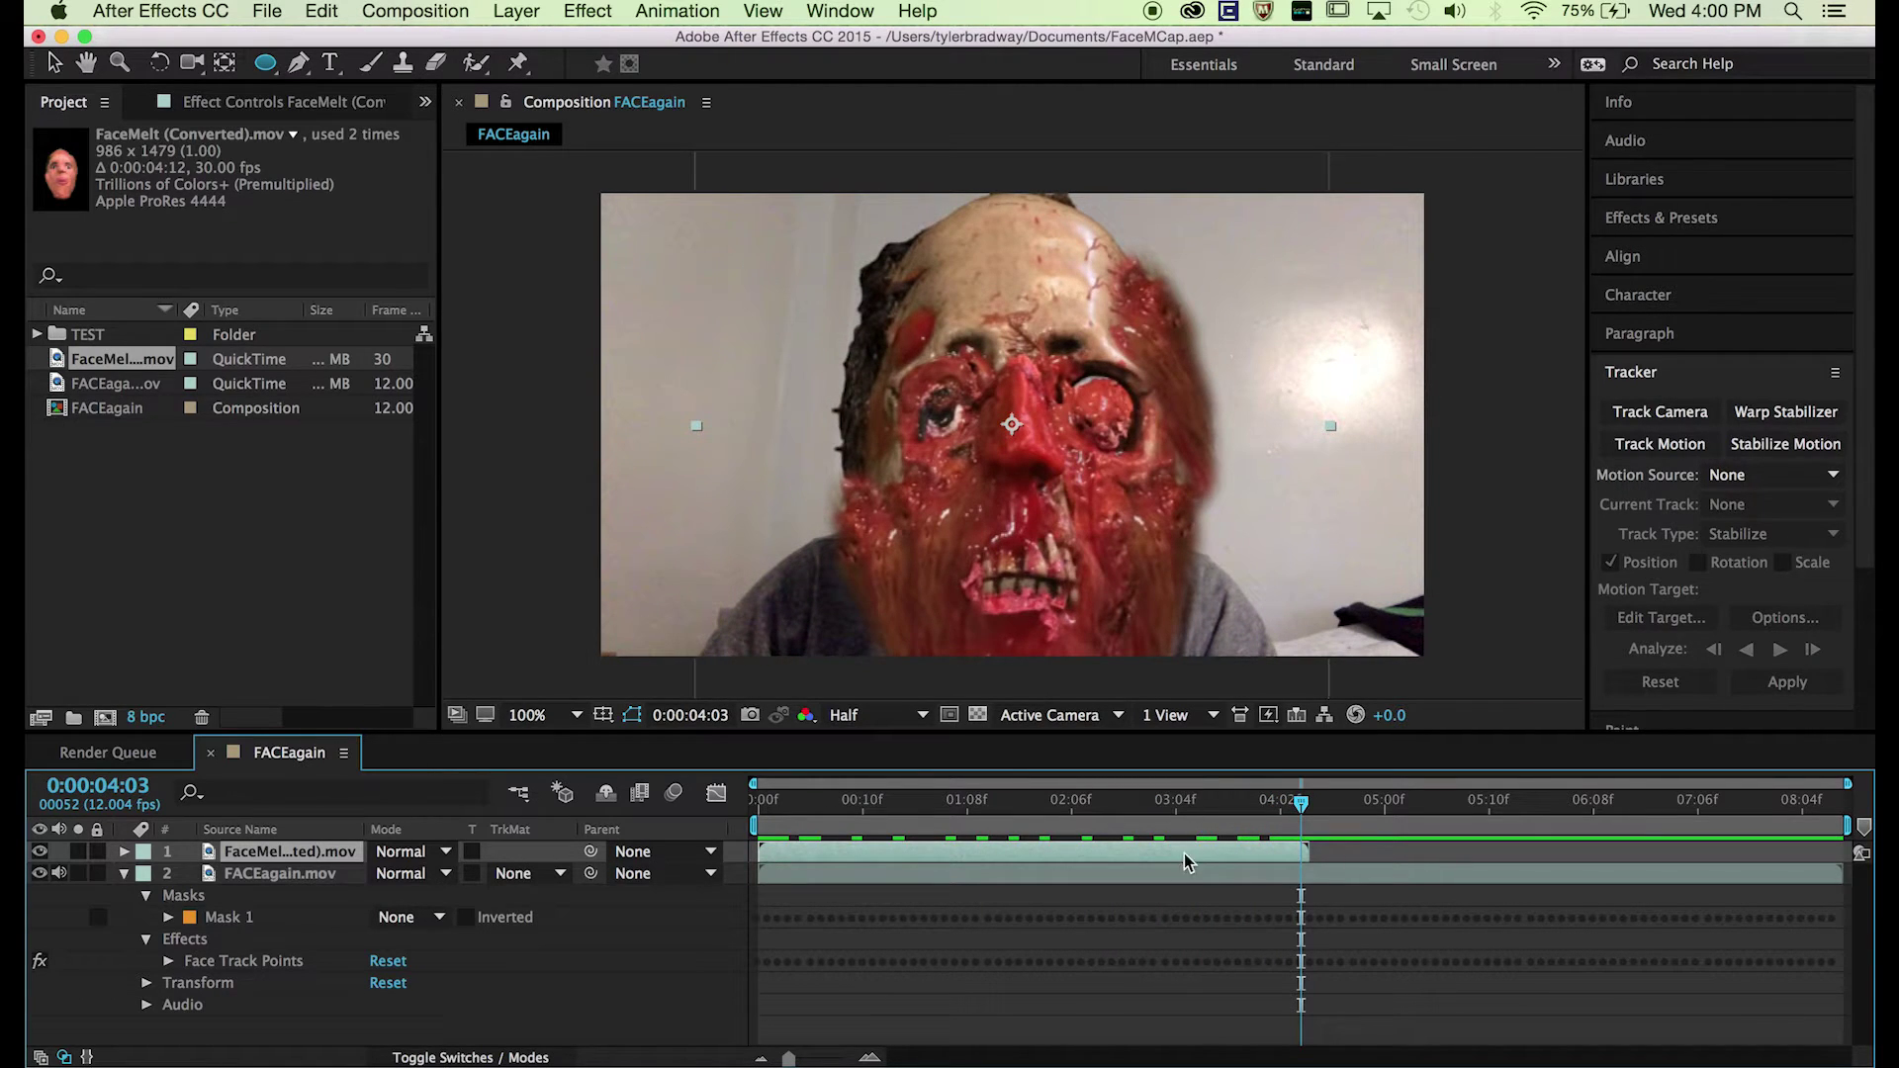
pyautogui.moveTo(1054, 857); pyautogui.dragTo(821, 811)
pyautogui.click(1037, 809)
# Step: Hide the FaceMelt layer and move it so that it ends together with the FACEagain.mov clip
pyautogui.click(40, 852)
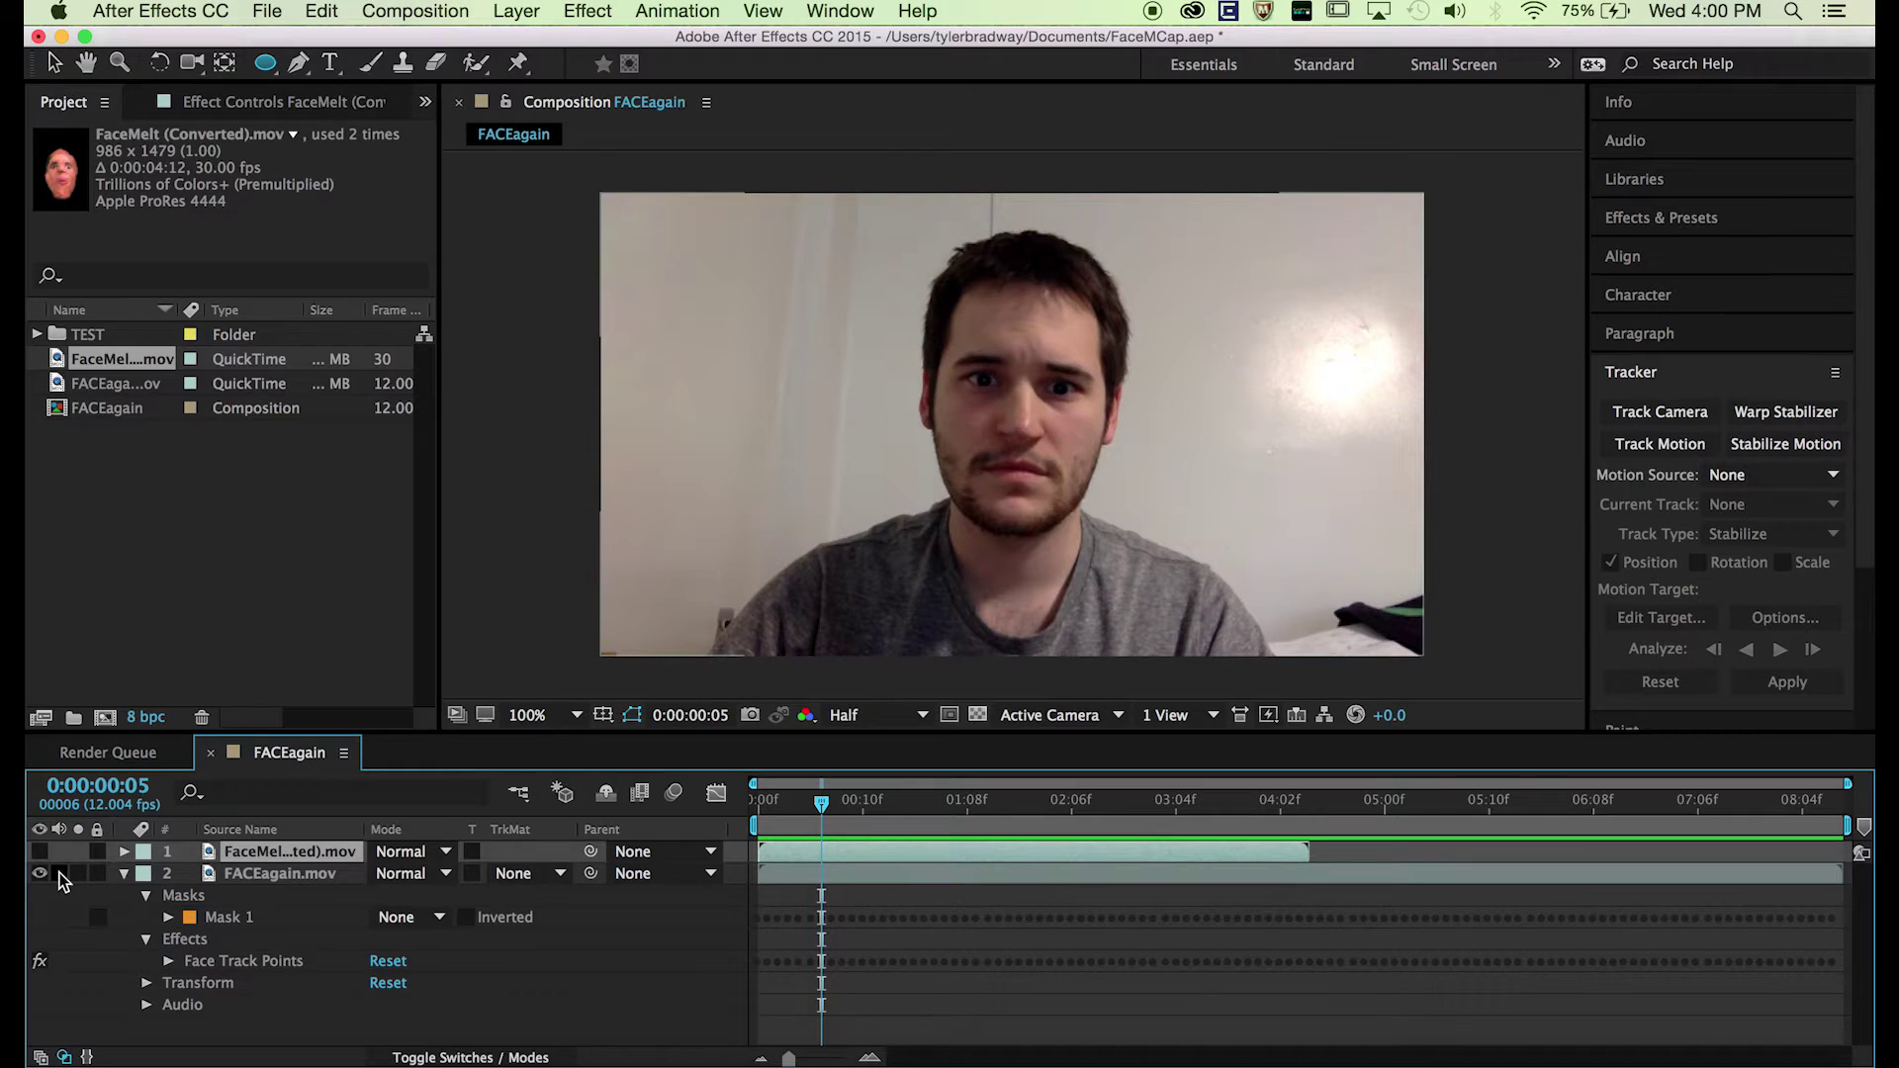
pyautogui.moveTo(821, 804); pyautogui.dragTo(1777, 859)
pyautogui.moveTo(1531, 803); pyautogui.dragTo(1293, 807)
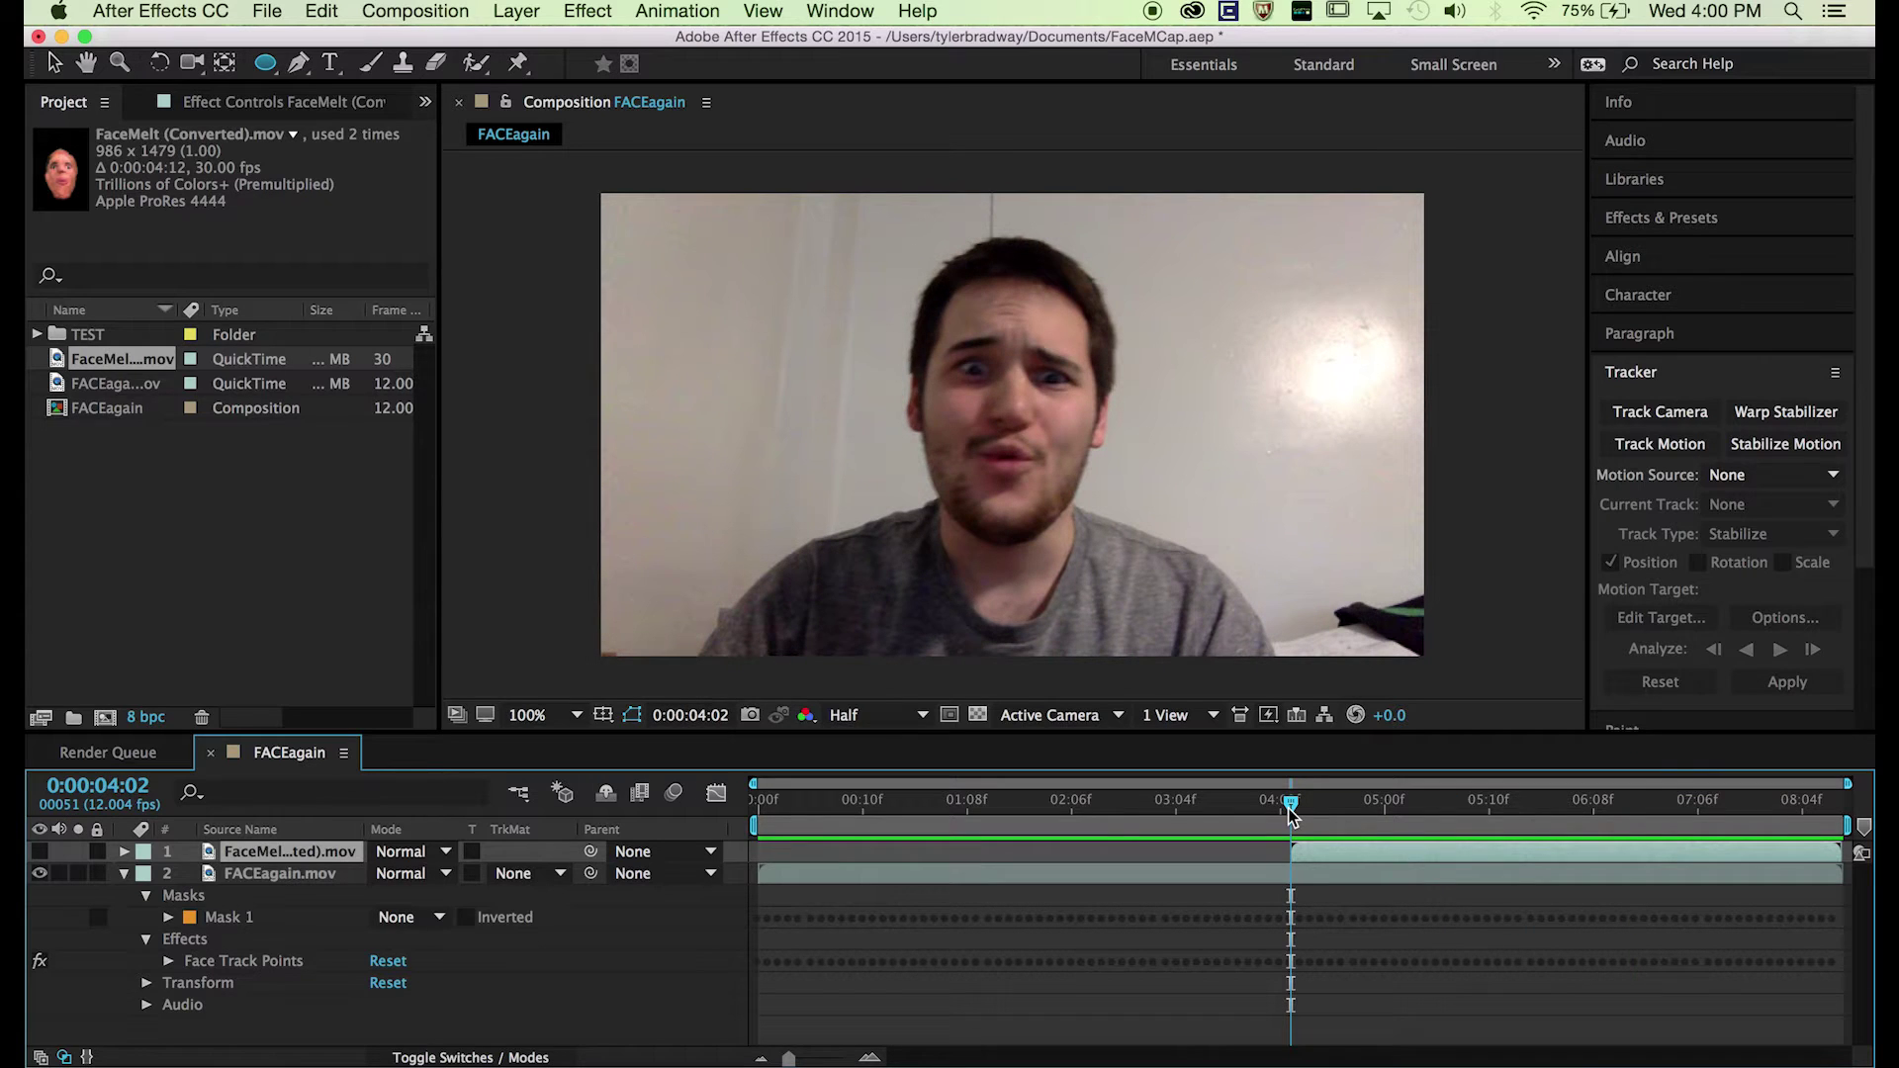
# Step: Shift both layers earlier together so the FaceMelt clip begins at 0:00:00:00
pyautogui.keyDown('shift'); pyautogui.click(1344, 872); pyautogui.keyUp('shift')
pyautogui.moveTo(1351, 872); pyautogui.dragTo(843, 882)
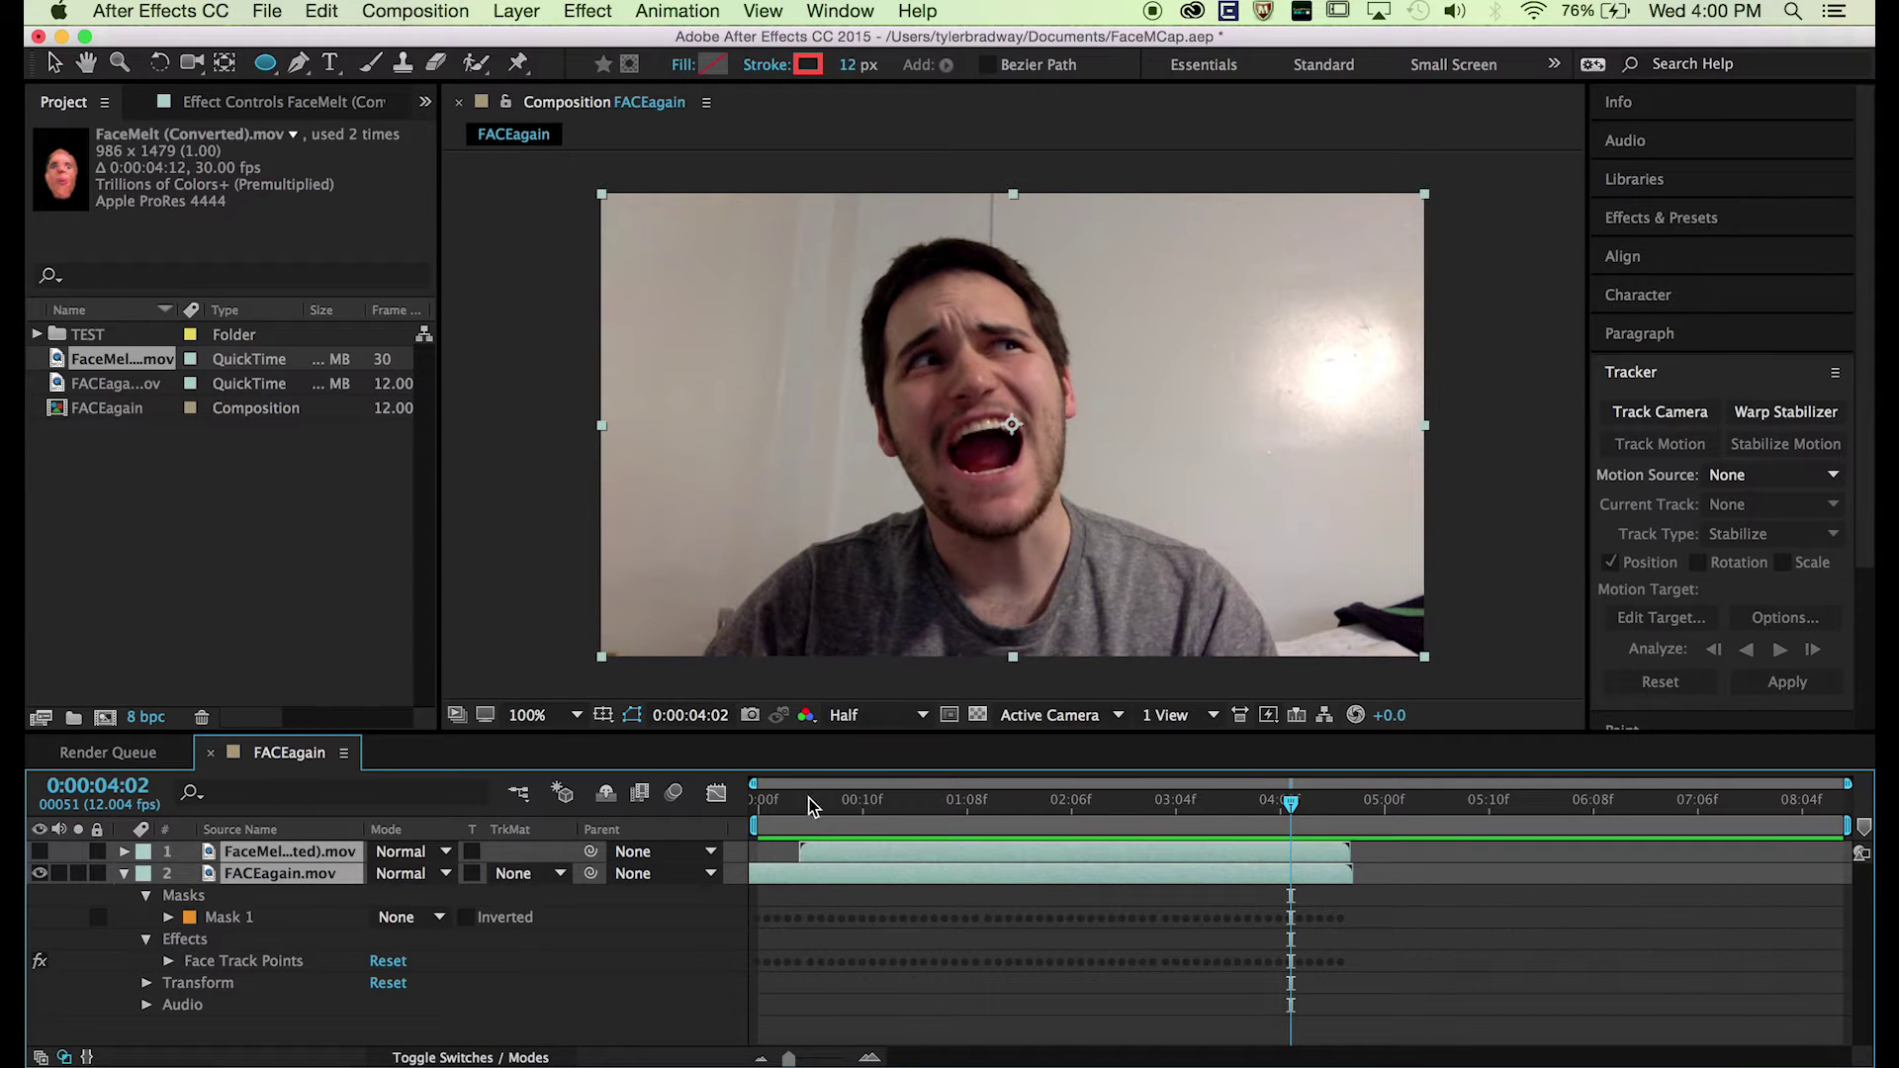
pyautogui.moveTo(810, 807); pyautogui.dragTo(758, 804)
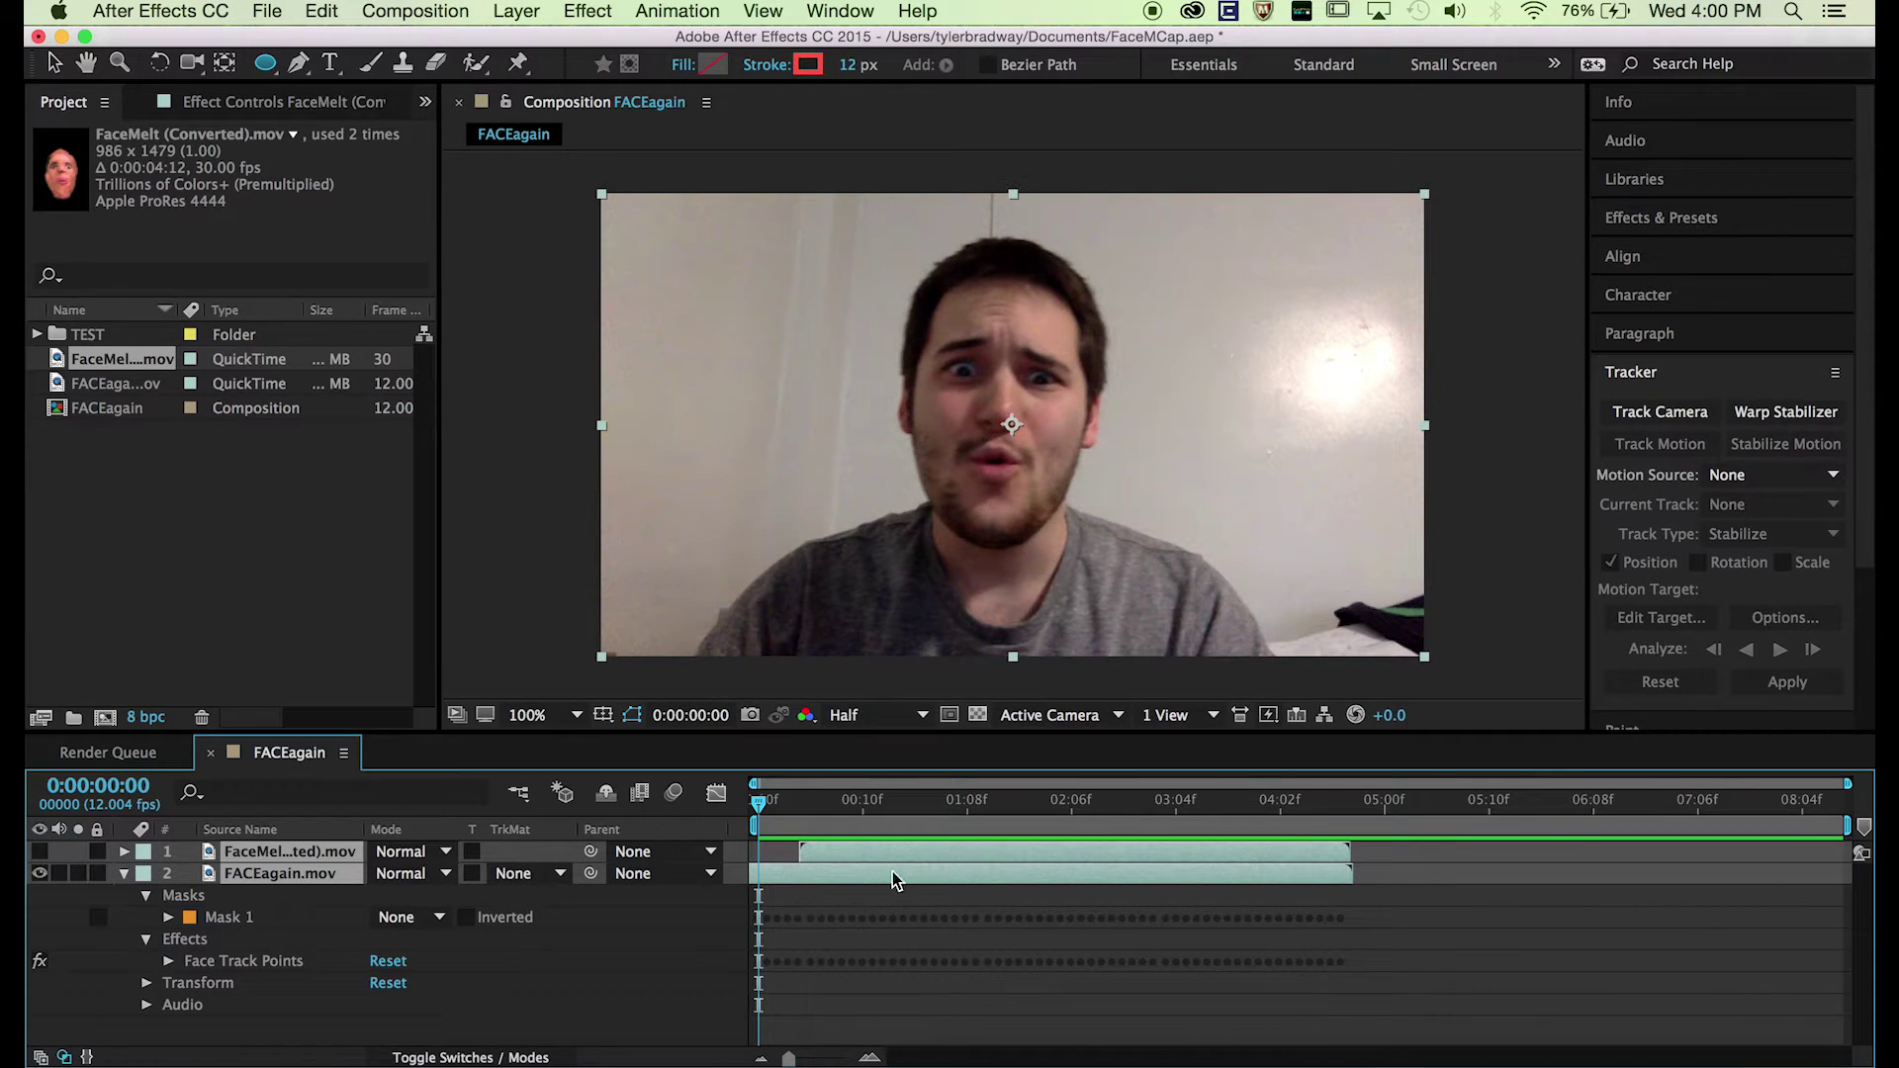
pyautogui.moveTo(895, 883); pyautogui.dragTo(851, 856)
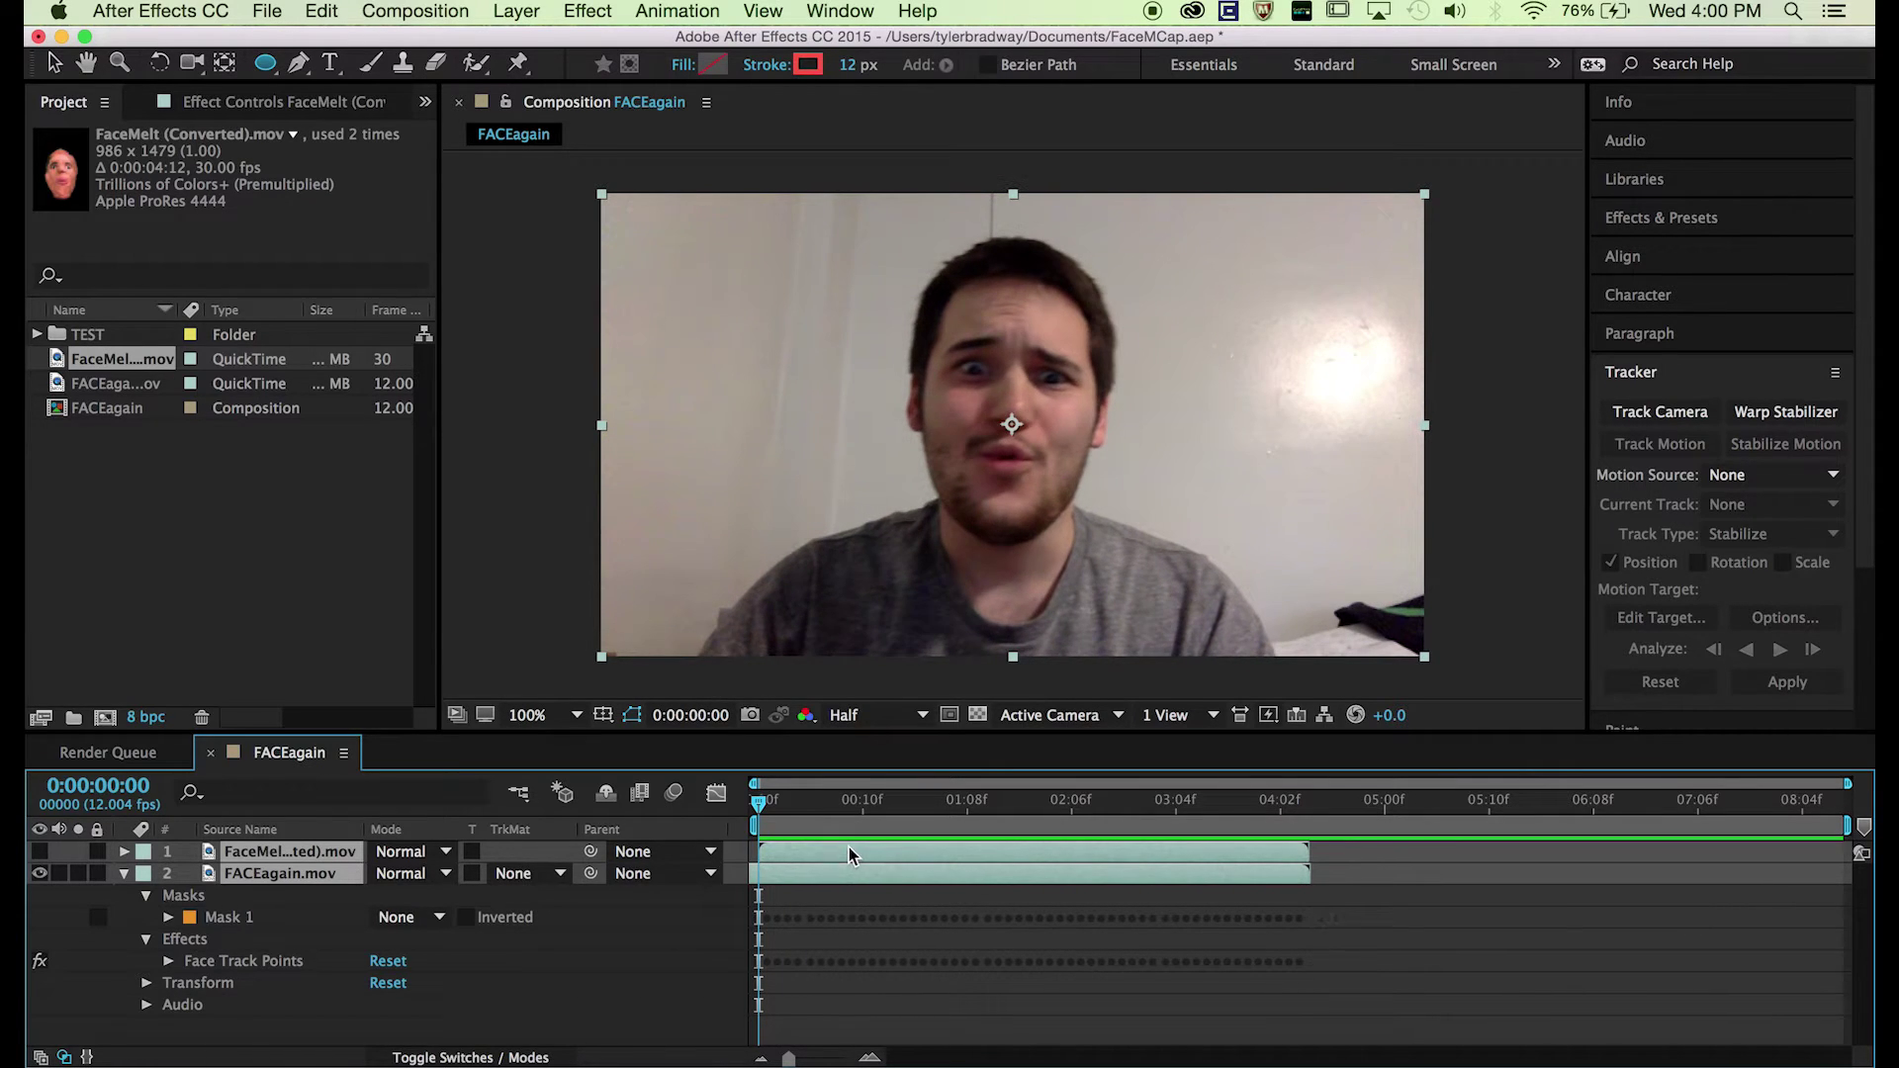
# Step: End the work area at 0:00:04:03 and trim the composition to the work area
pyautogui.moveTo(1268, 803); pyautogui.dragTo(1306, 803)
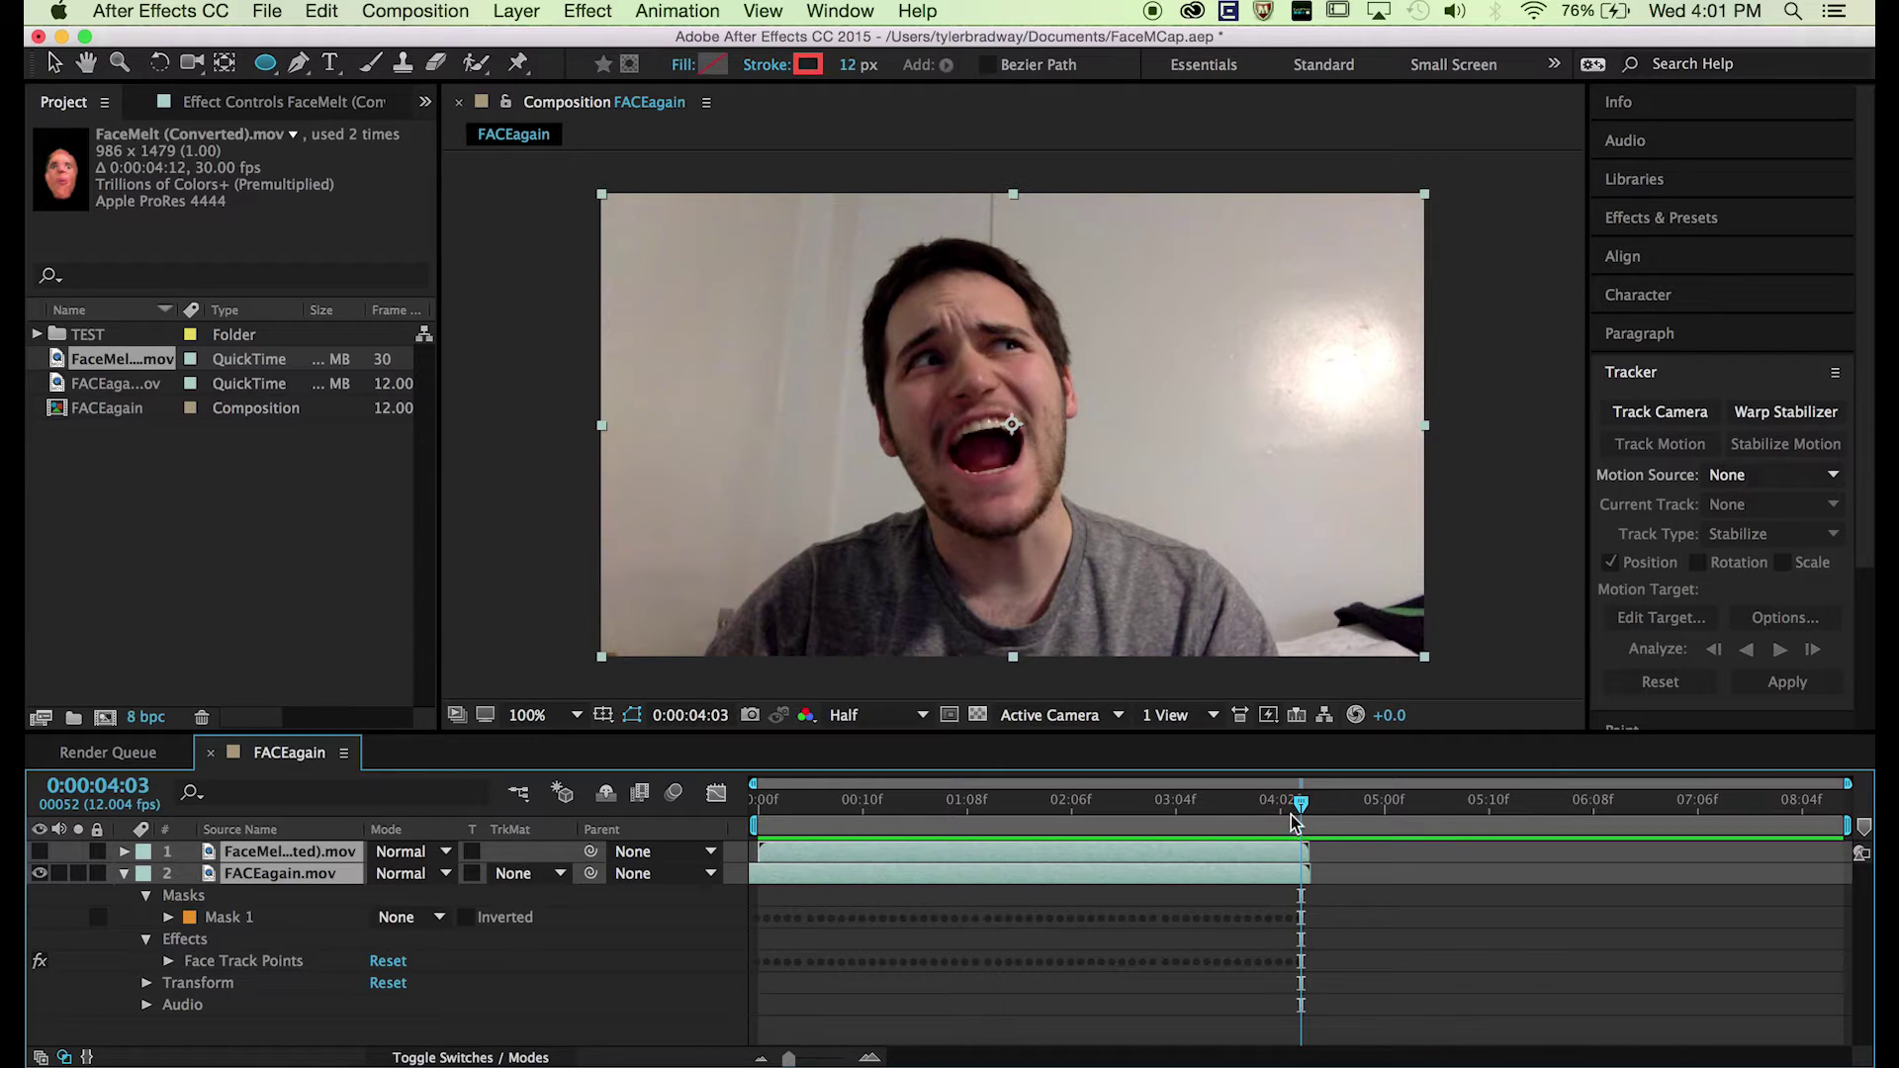
pyautogui.press('n')
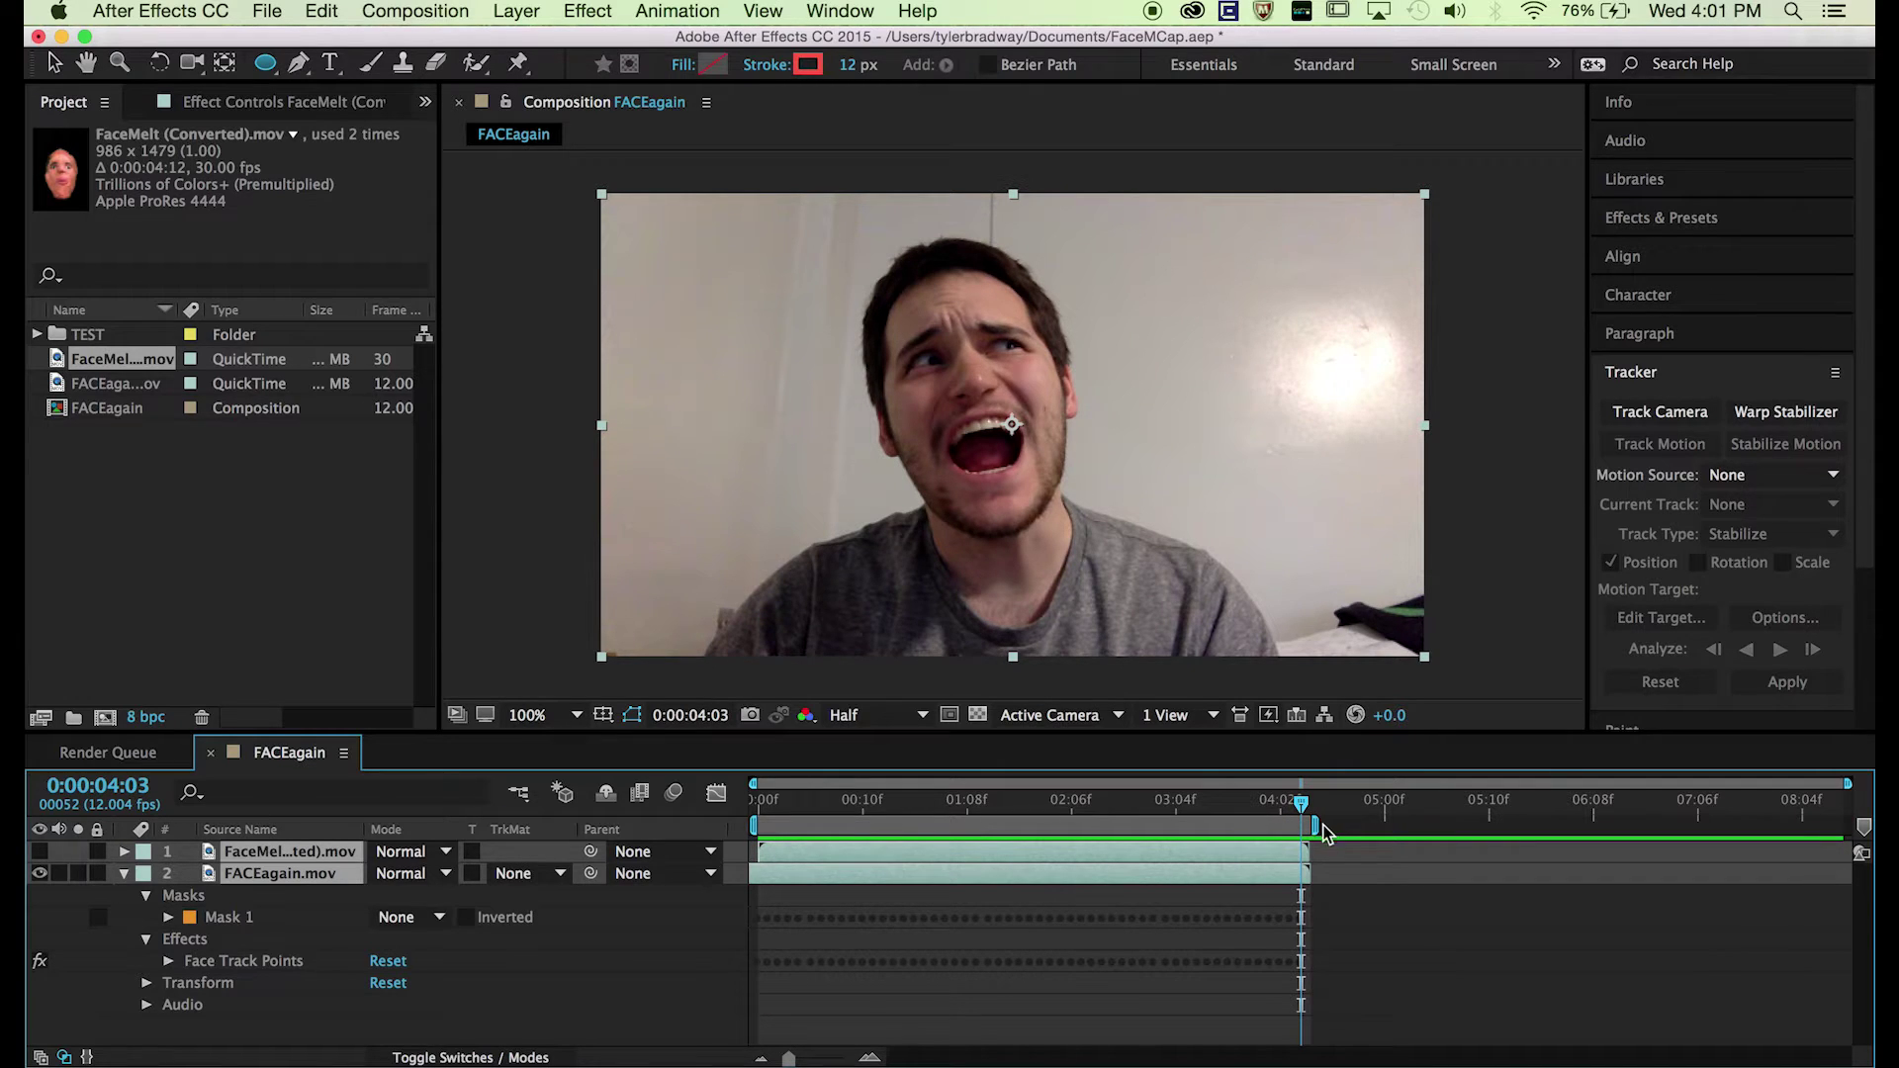
pyautogui.rightClick(1266, 831)
pyautogui.click(1339, 896)
# Step: Scale the FaceMelt layer down proportionally until its face roughly matches the size of the man's head
pyautogui.press('v')
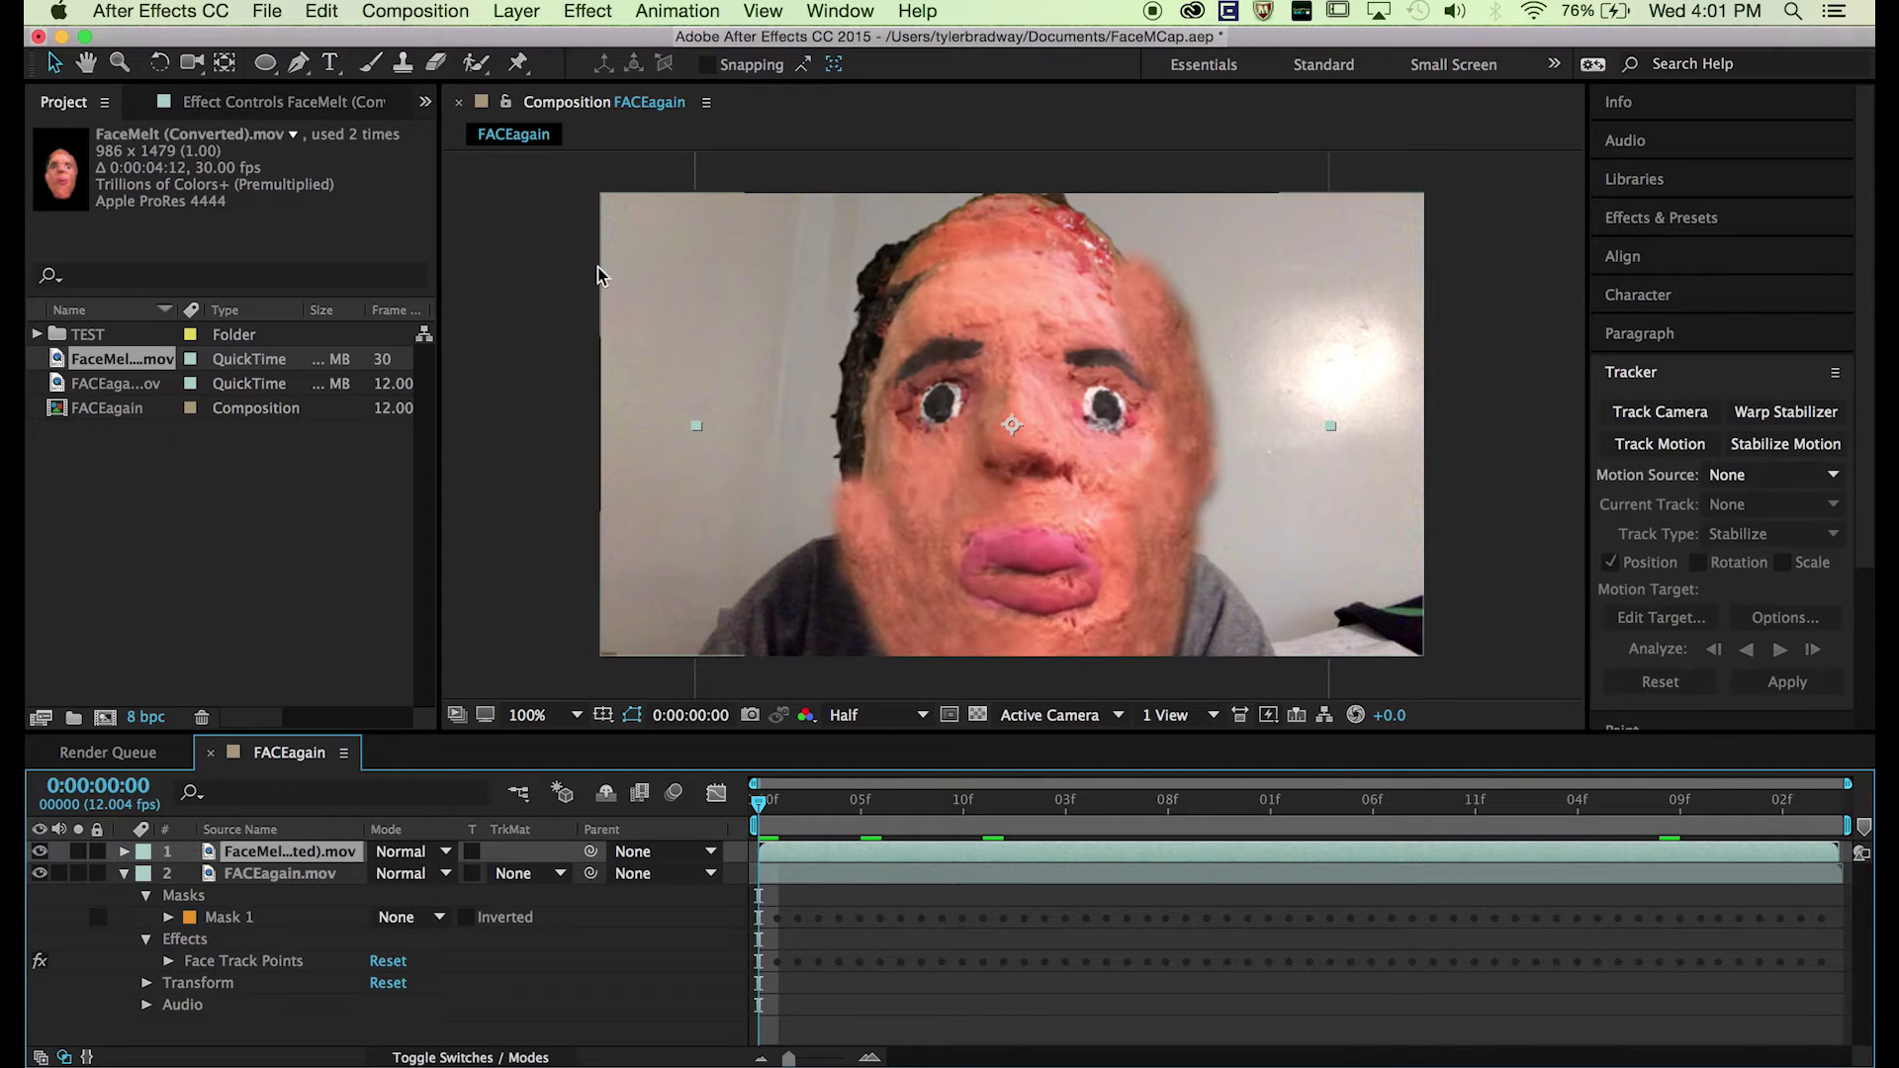
pyautogui.moveTo(697, 427); pyautogui.dragTo(833, 435)
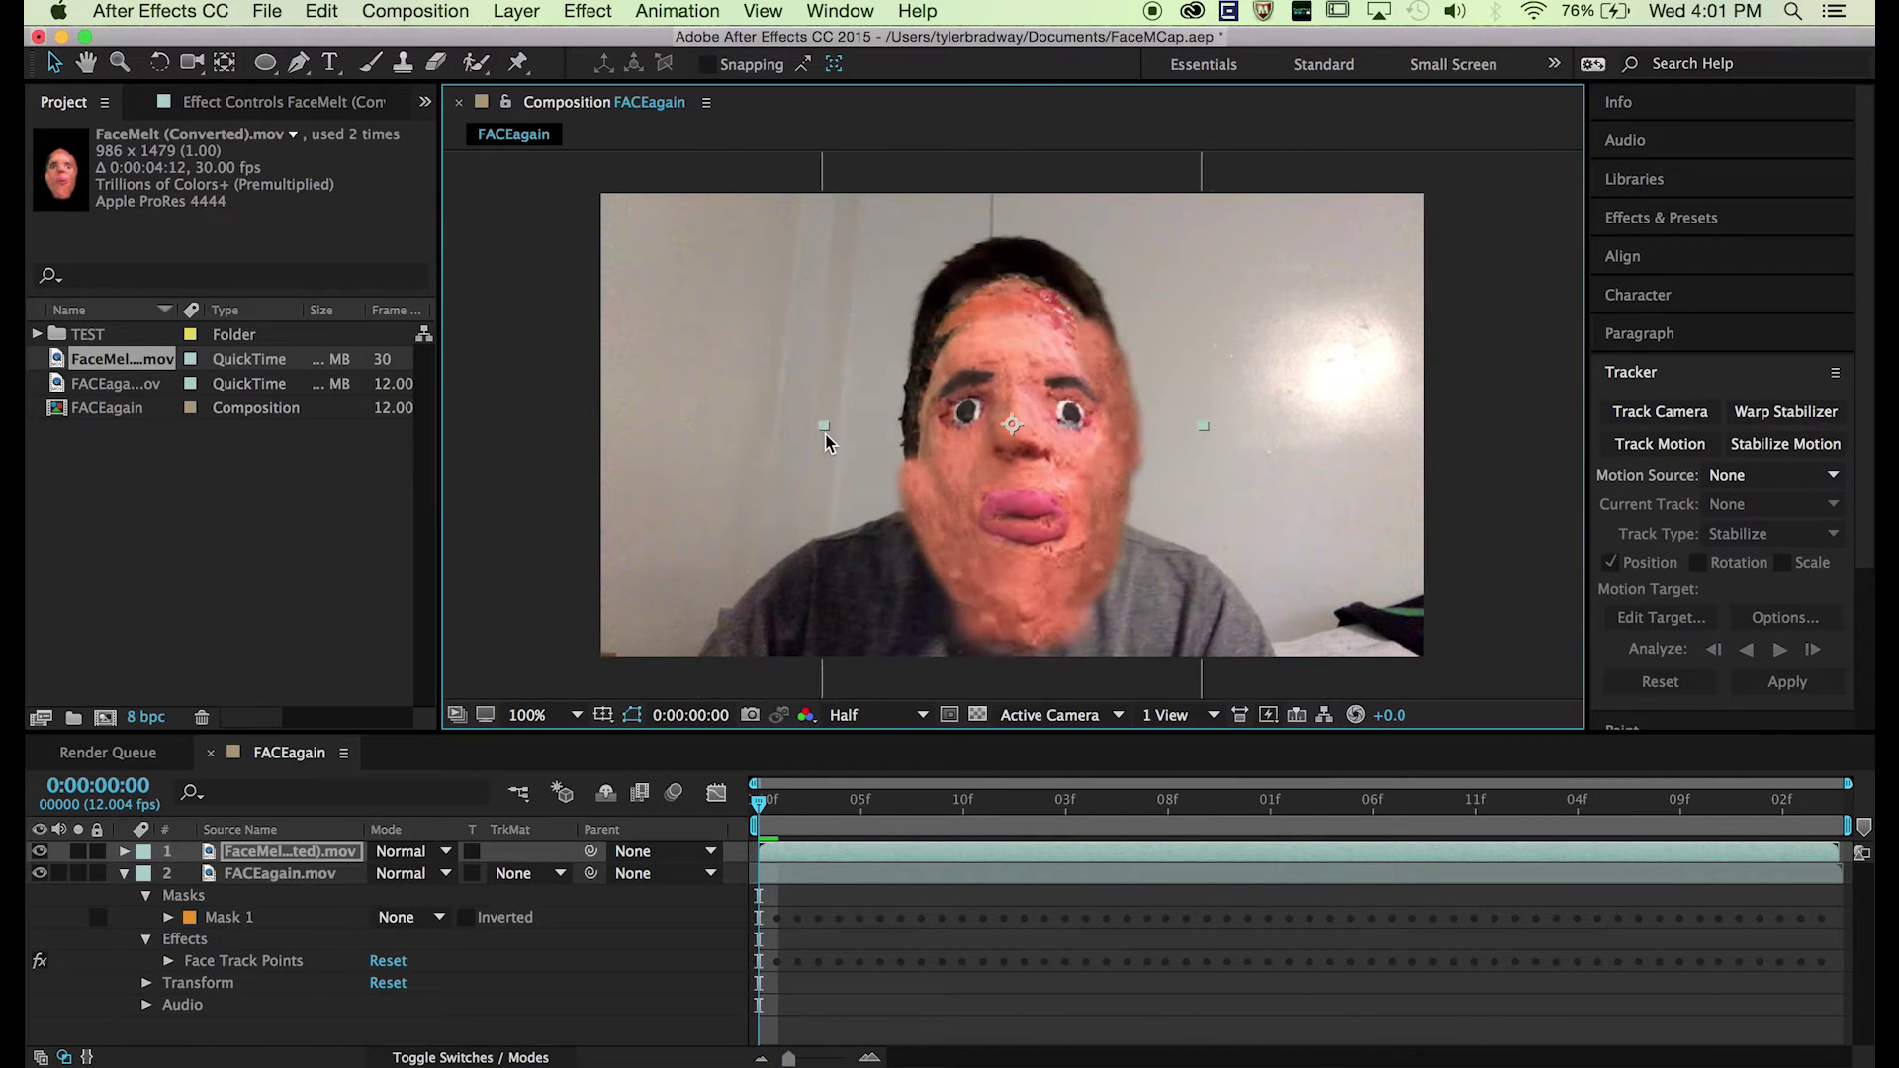
# Step: Lower the FaceMelt layer's opacity to 33% and position it over the man's face, comparing with the layer hidden and shown
pyautogui.click(326, 859)
pyautogui.click(323, 847)
pyautogui.press('t')
pyautogui.moveTo(388, 874); pyautogui.dragTo(304, 873)
pyautogui.moveTo(1023, 534); pyautogui.dragTo(1013, 500)
pyautogui.press('.')
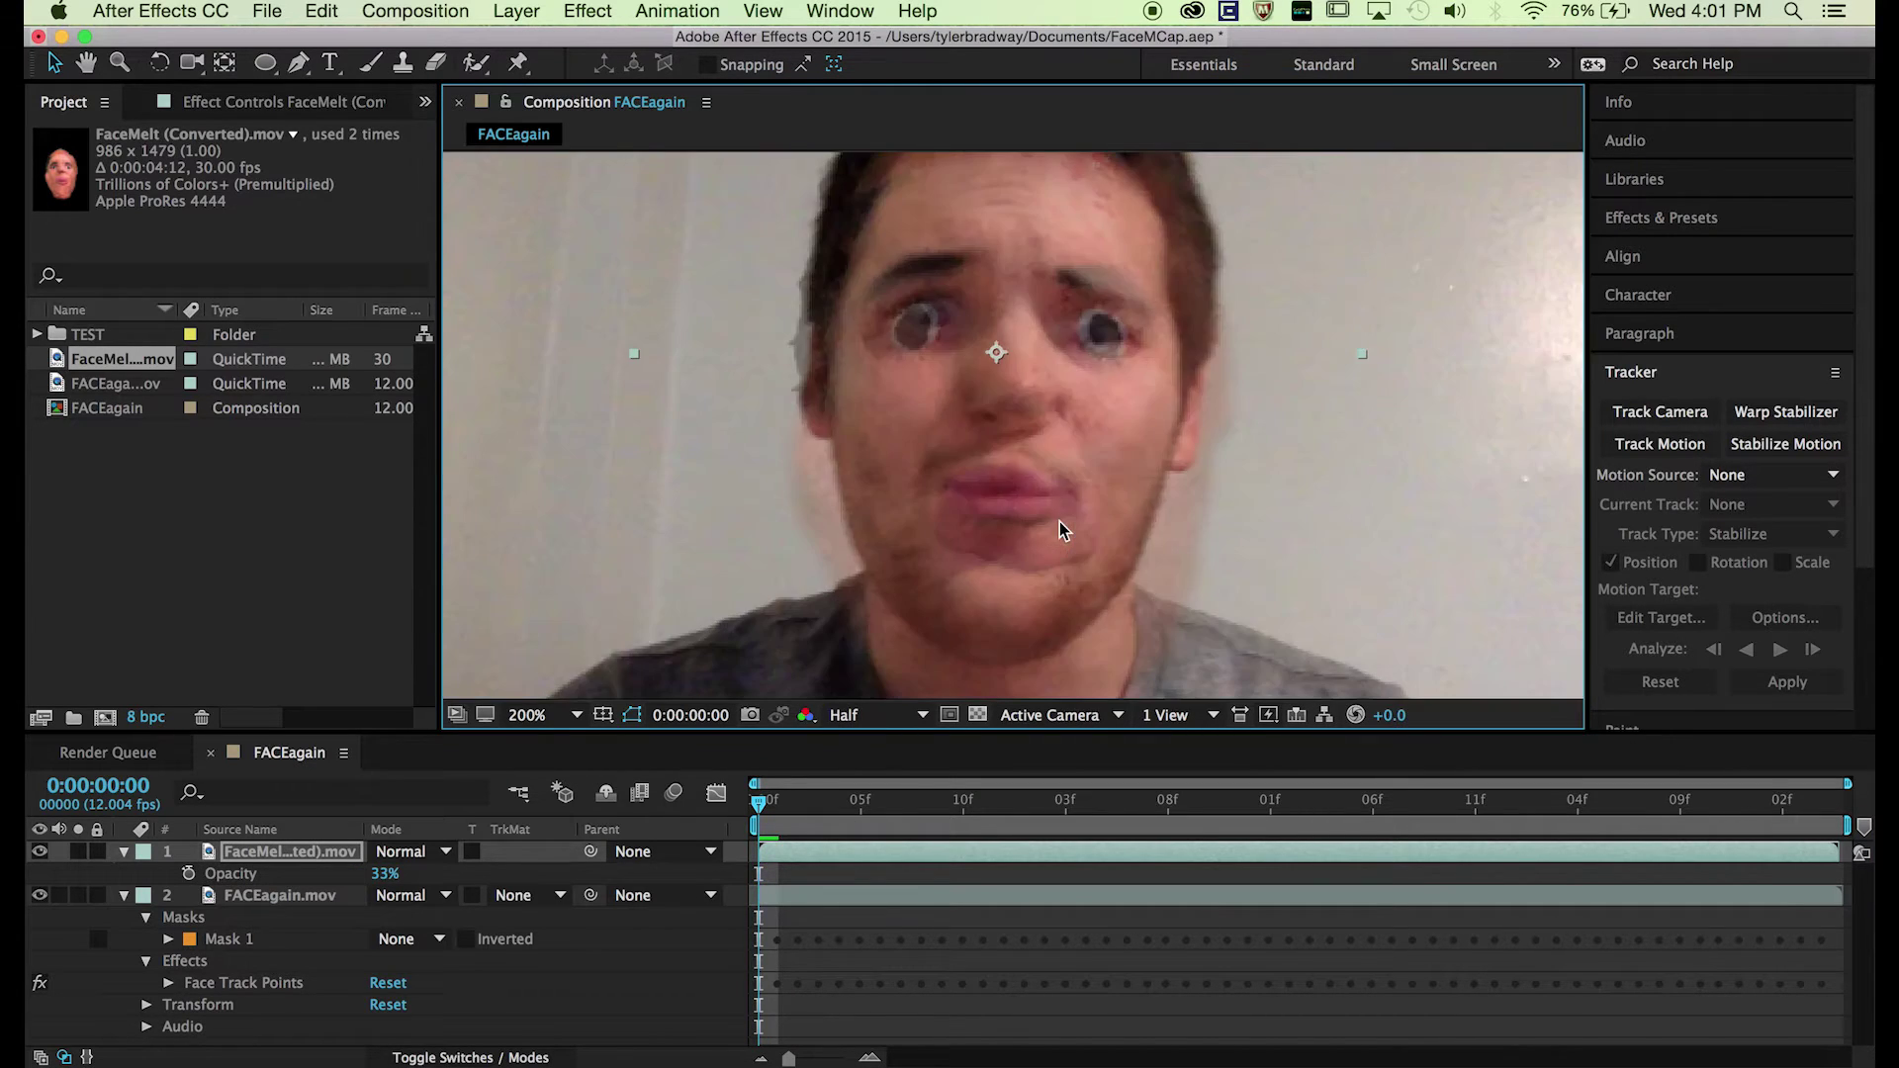
pyautogui.press(',')
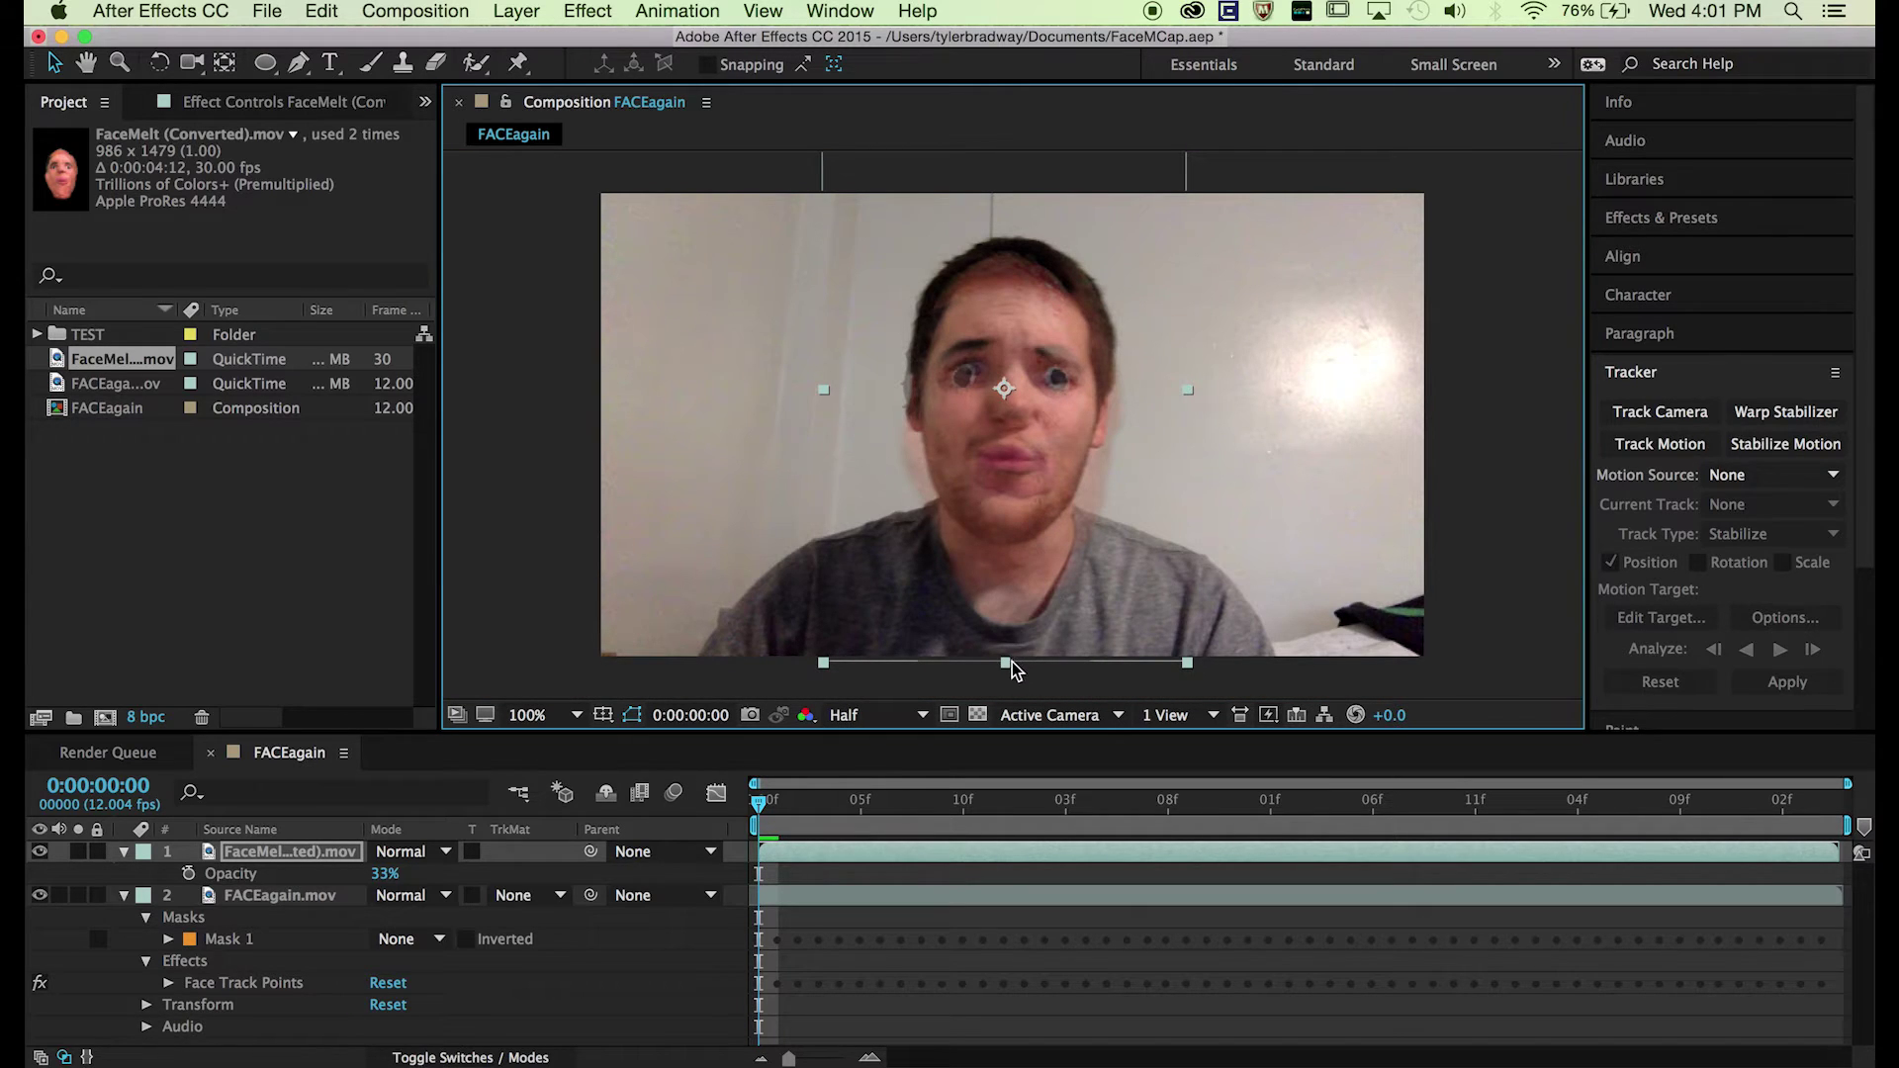
pyautogui.click(40, 852)
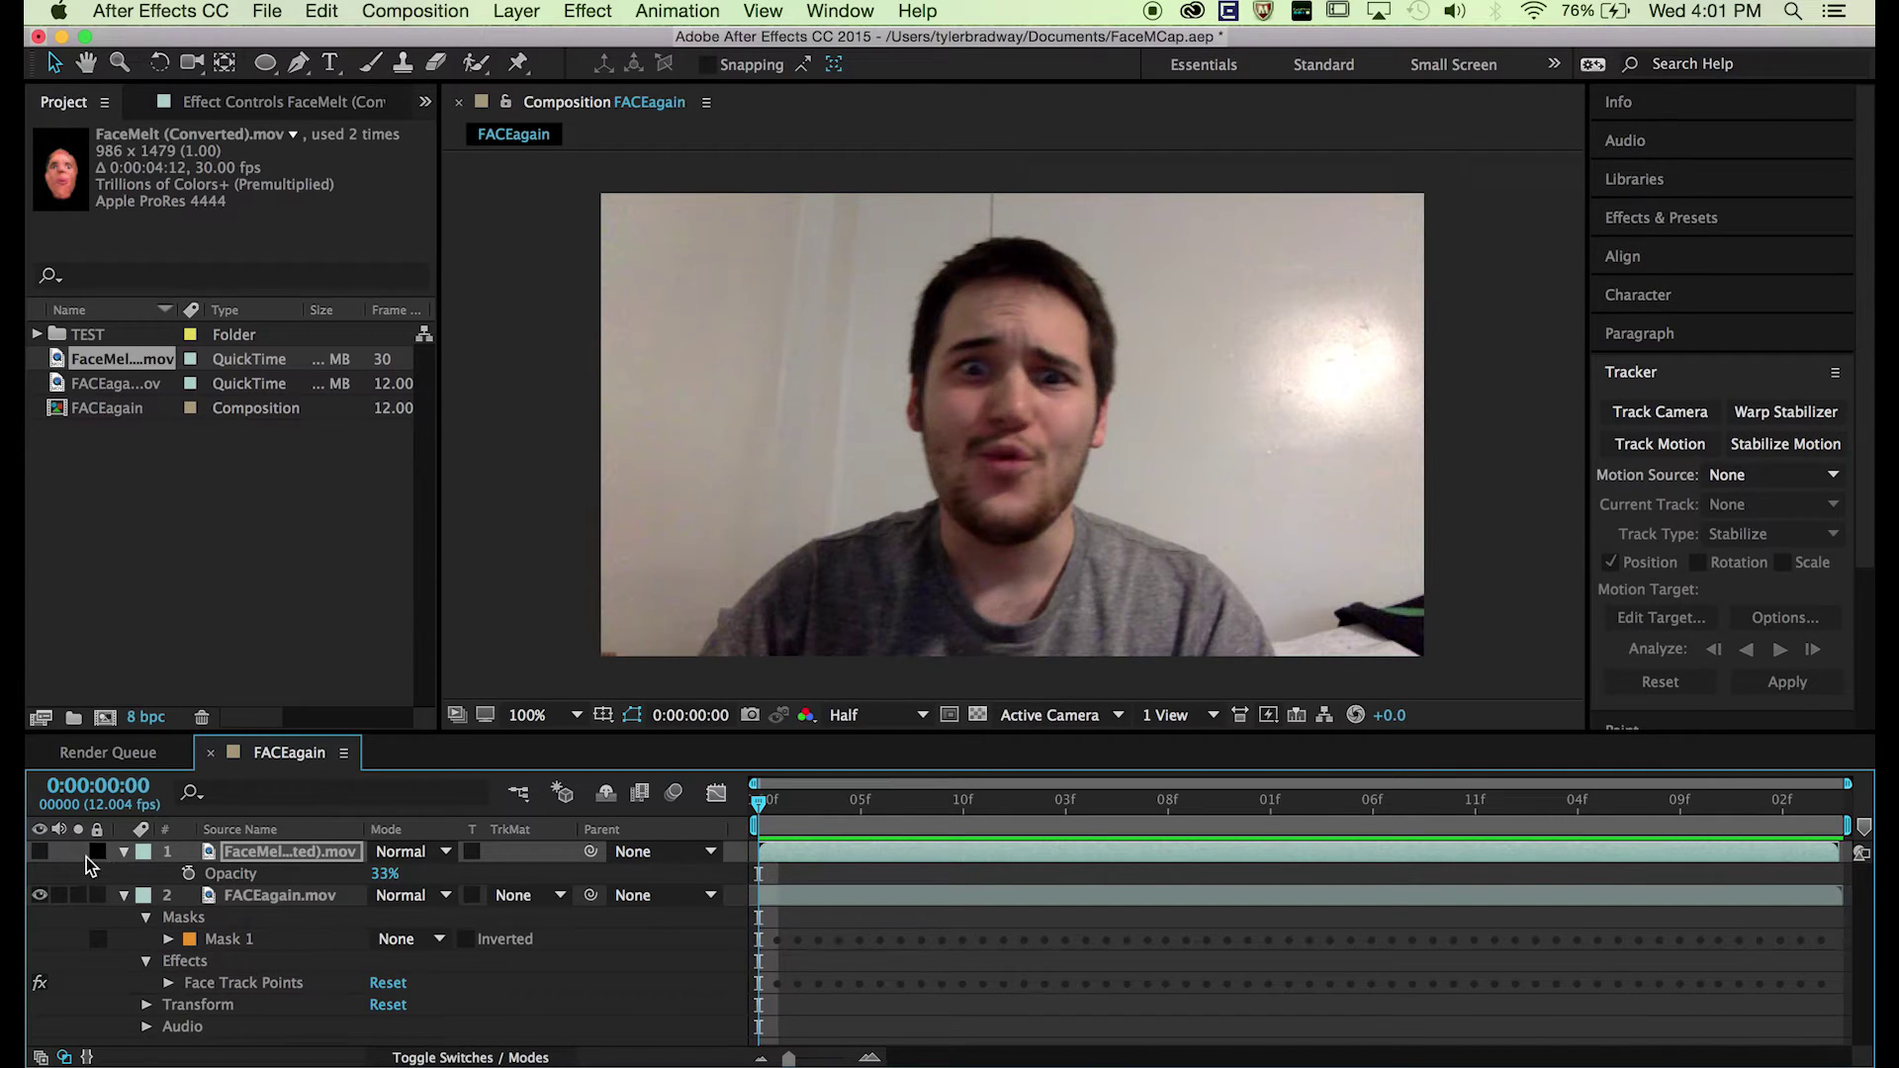
pyautogui.click(42, 851)
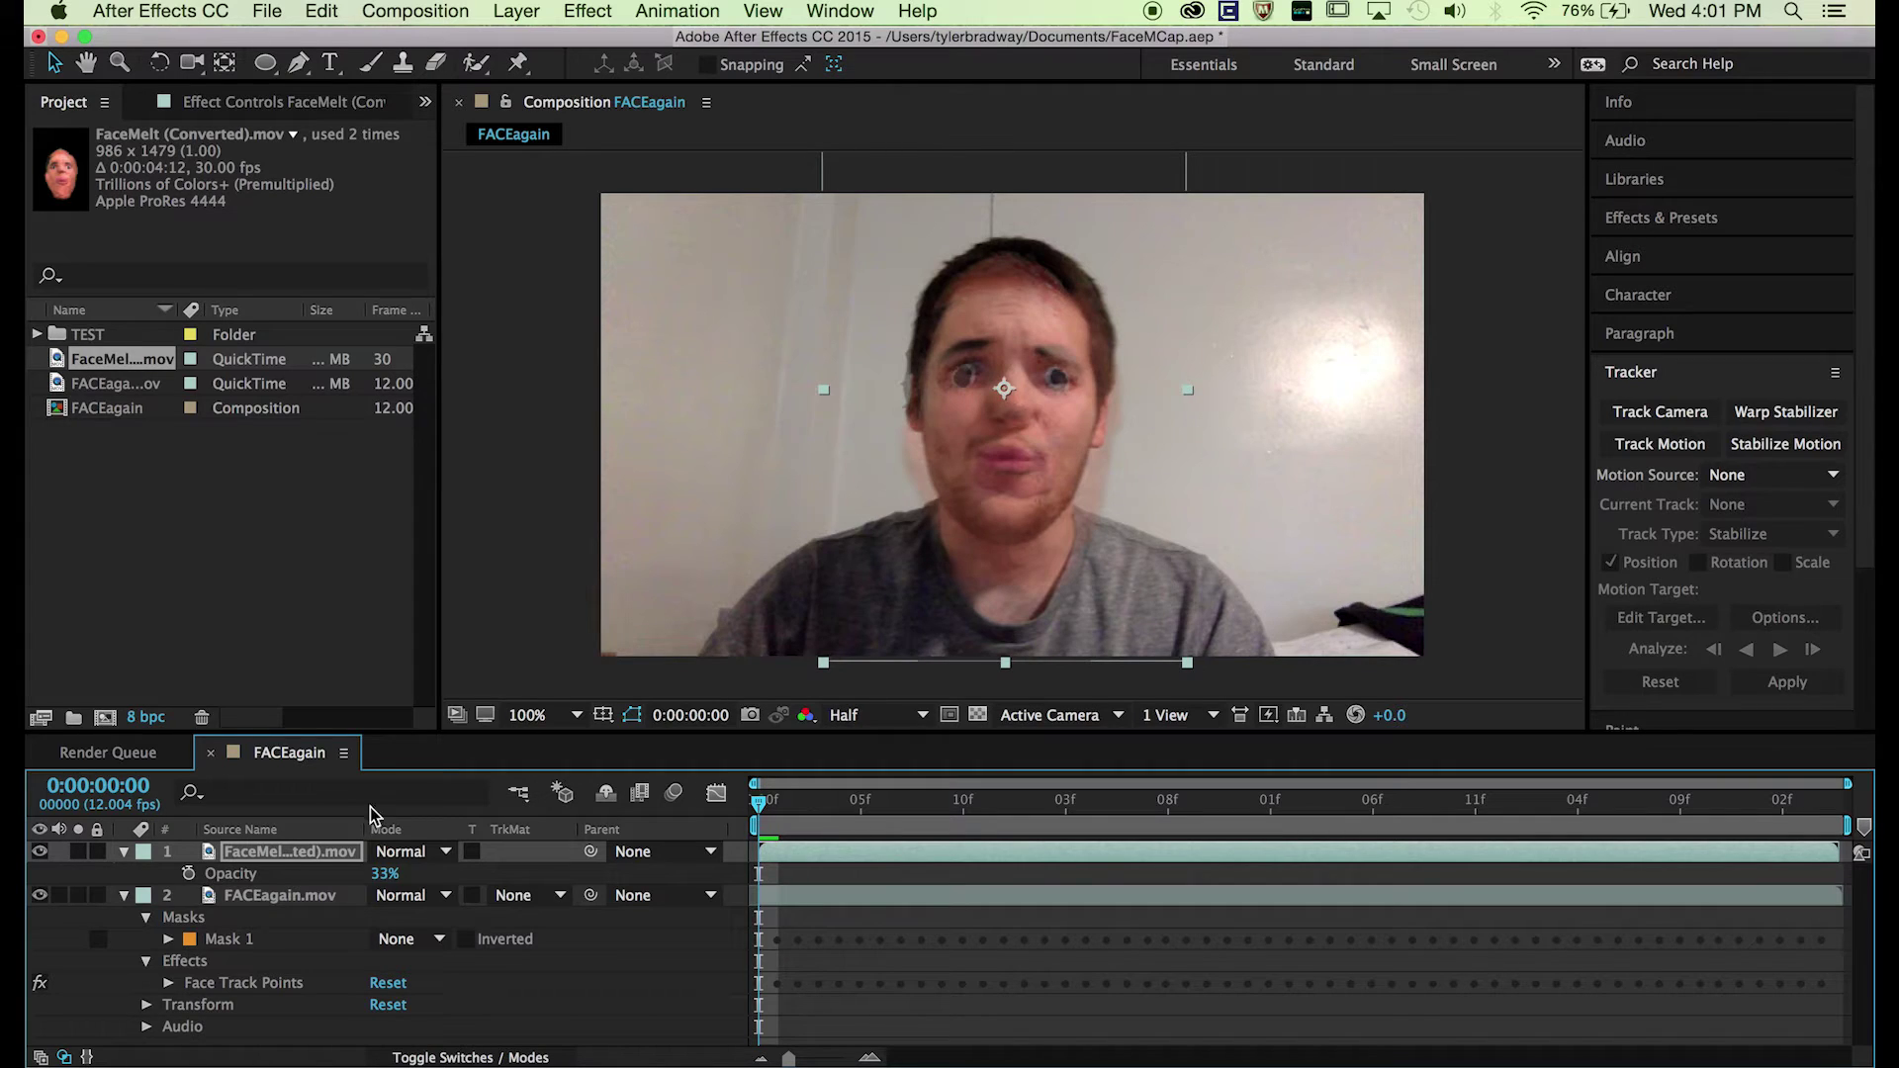
# Step: Refine the FaceMelt layer's fit over the face at 52% opacity, undo the last adjustment, and restore opacity to 100%
pyautogui.moveTo(385, 875)
pyautogui.mouseDown()
pyautogui.moveTo(423, 876)
pyautogui.moveTo(406, 876)
pyautogui.mouseUp()
pyautogui.moveTo(1005, 663); pyautogui.dragTo(1005, 643)
pyautogui.moveTo(1019, 576); pyautogui.dragTo(1019, 568)
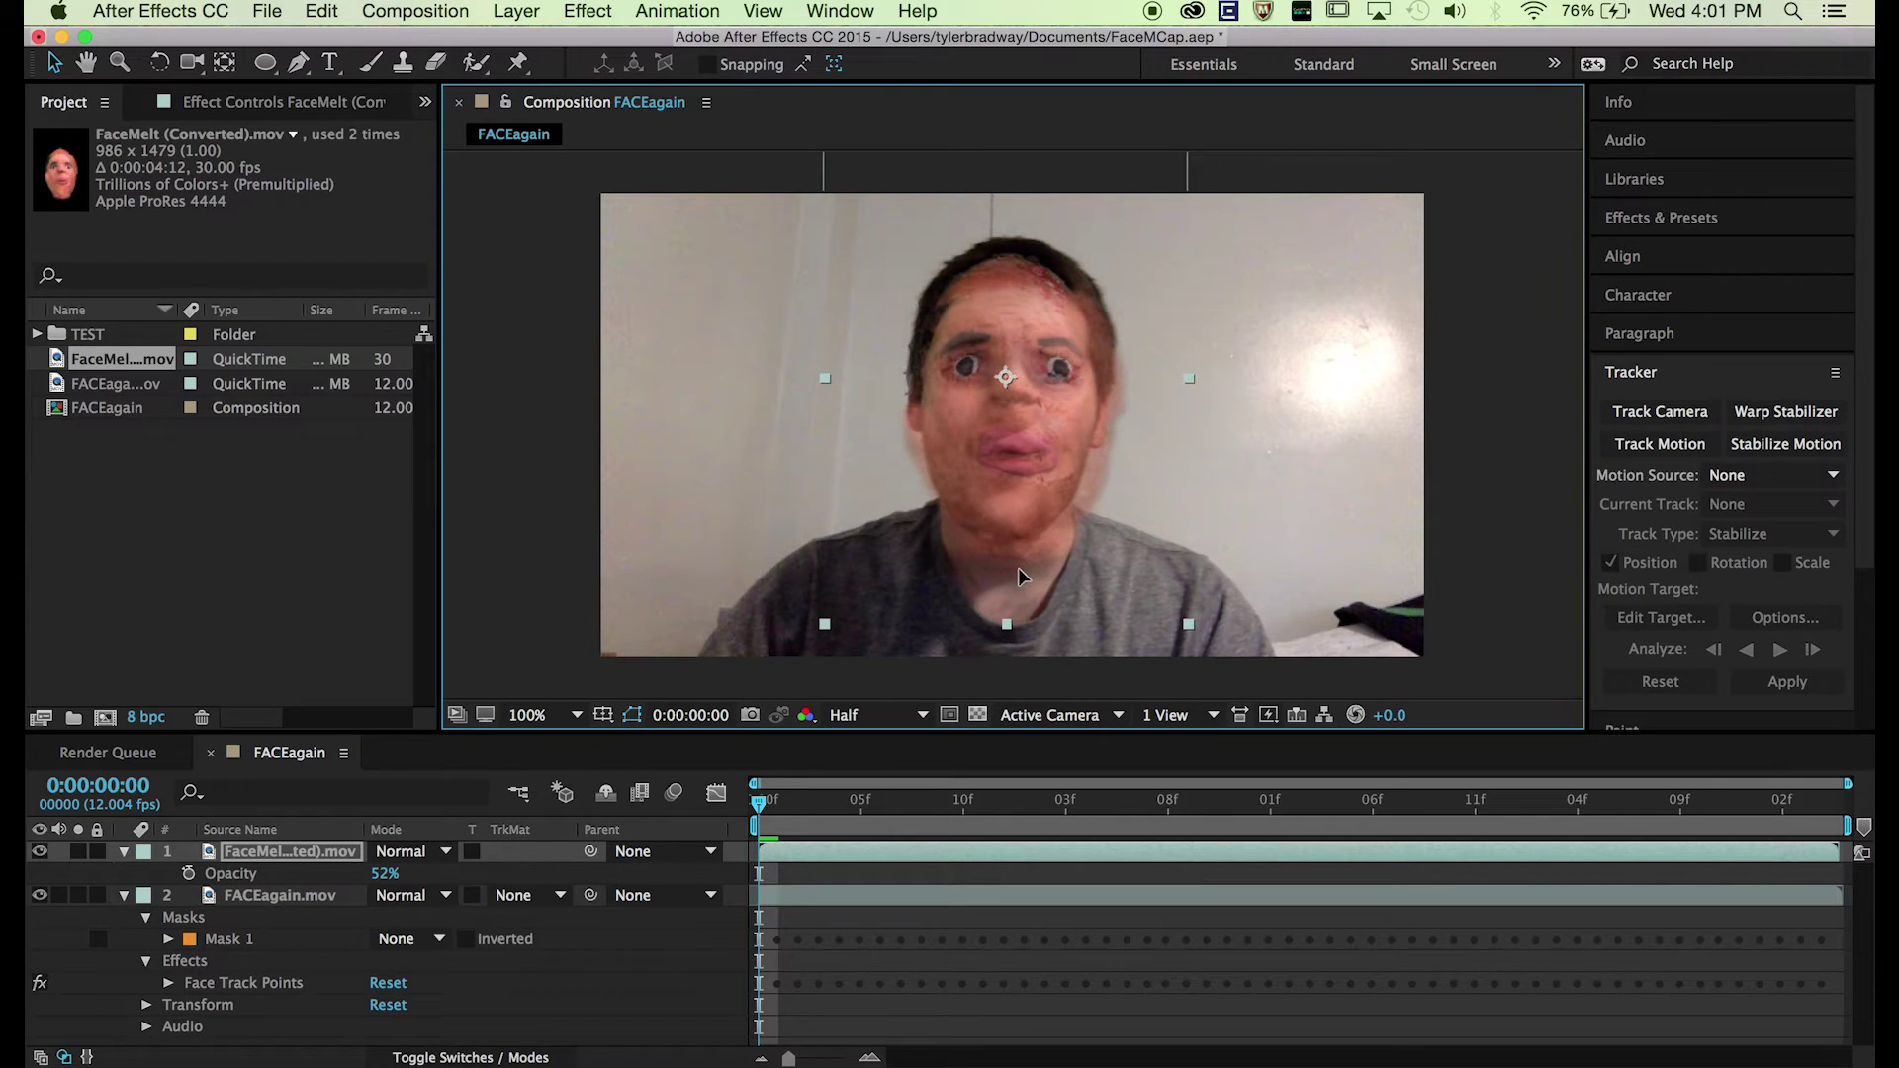
pyautogui.press('super+z')
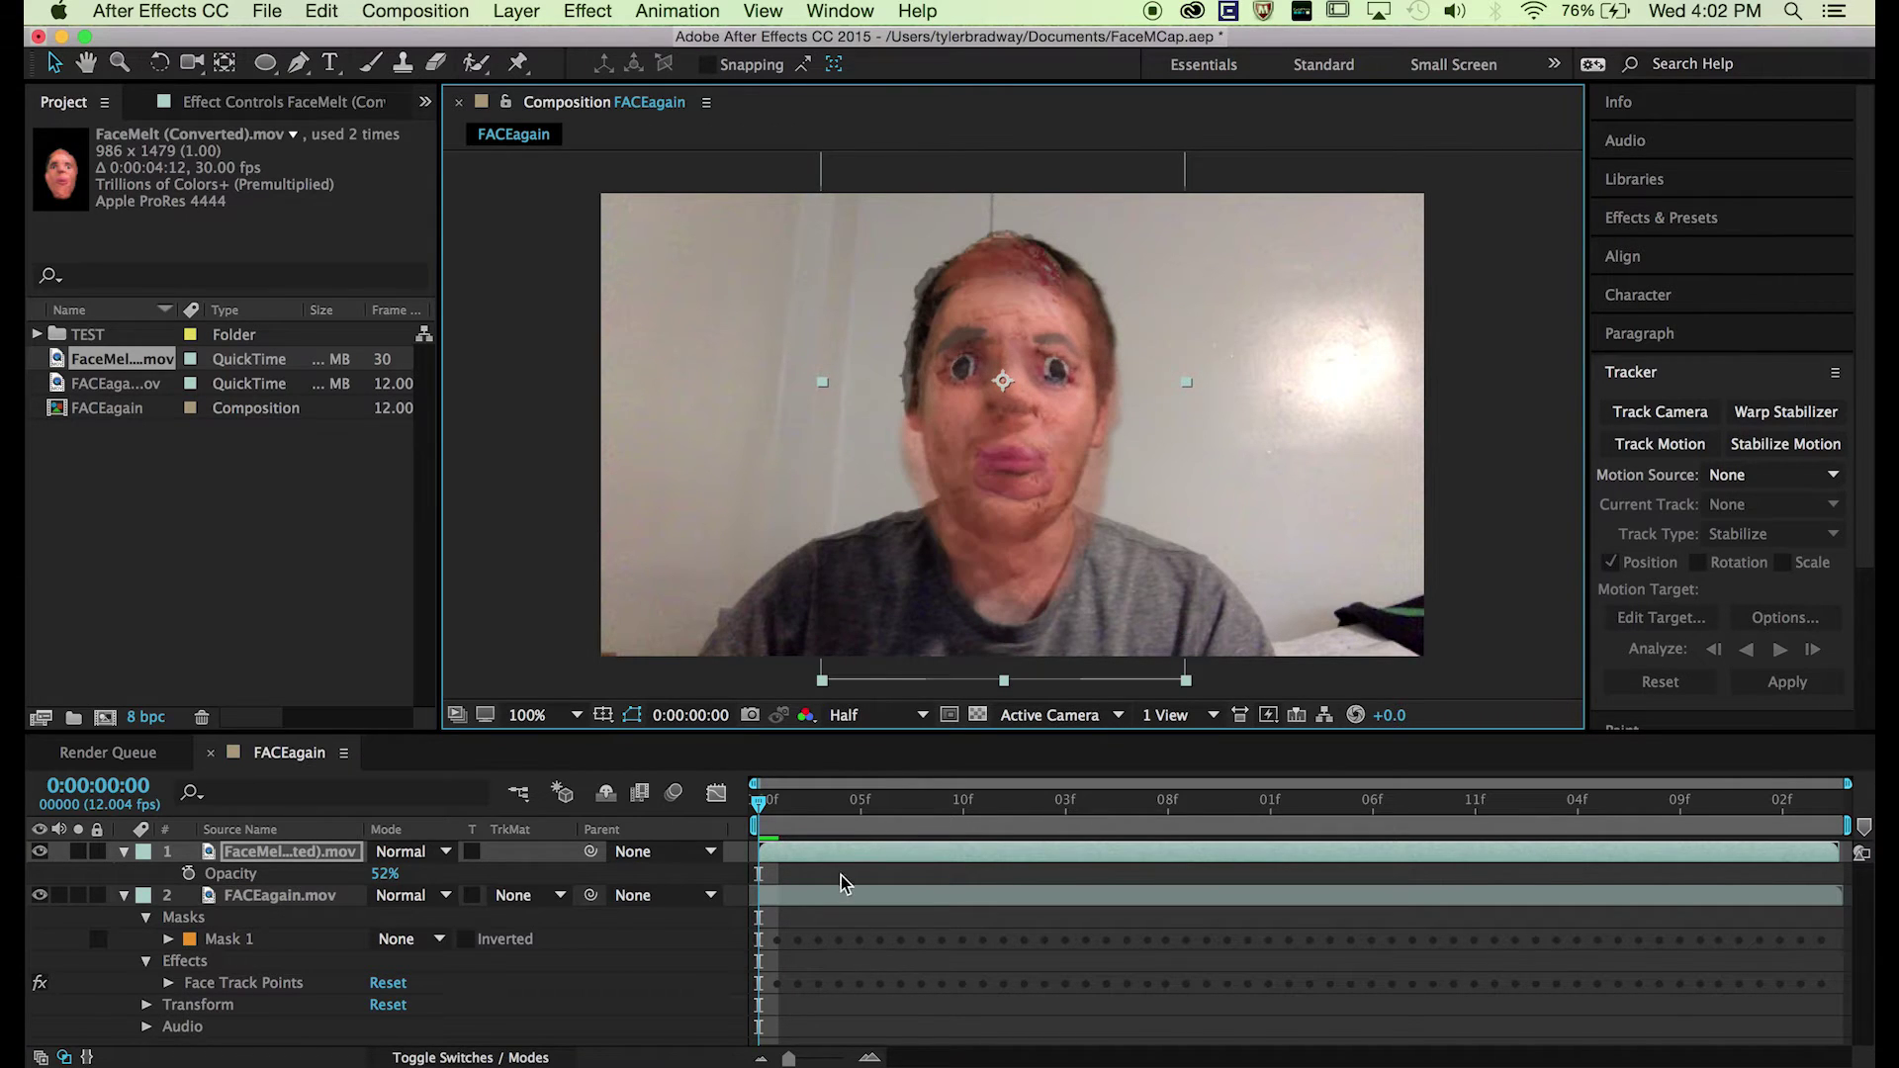
pyautogui.moveTo(373, 880); pyautogui.dragTo(1175, 839)
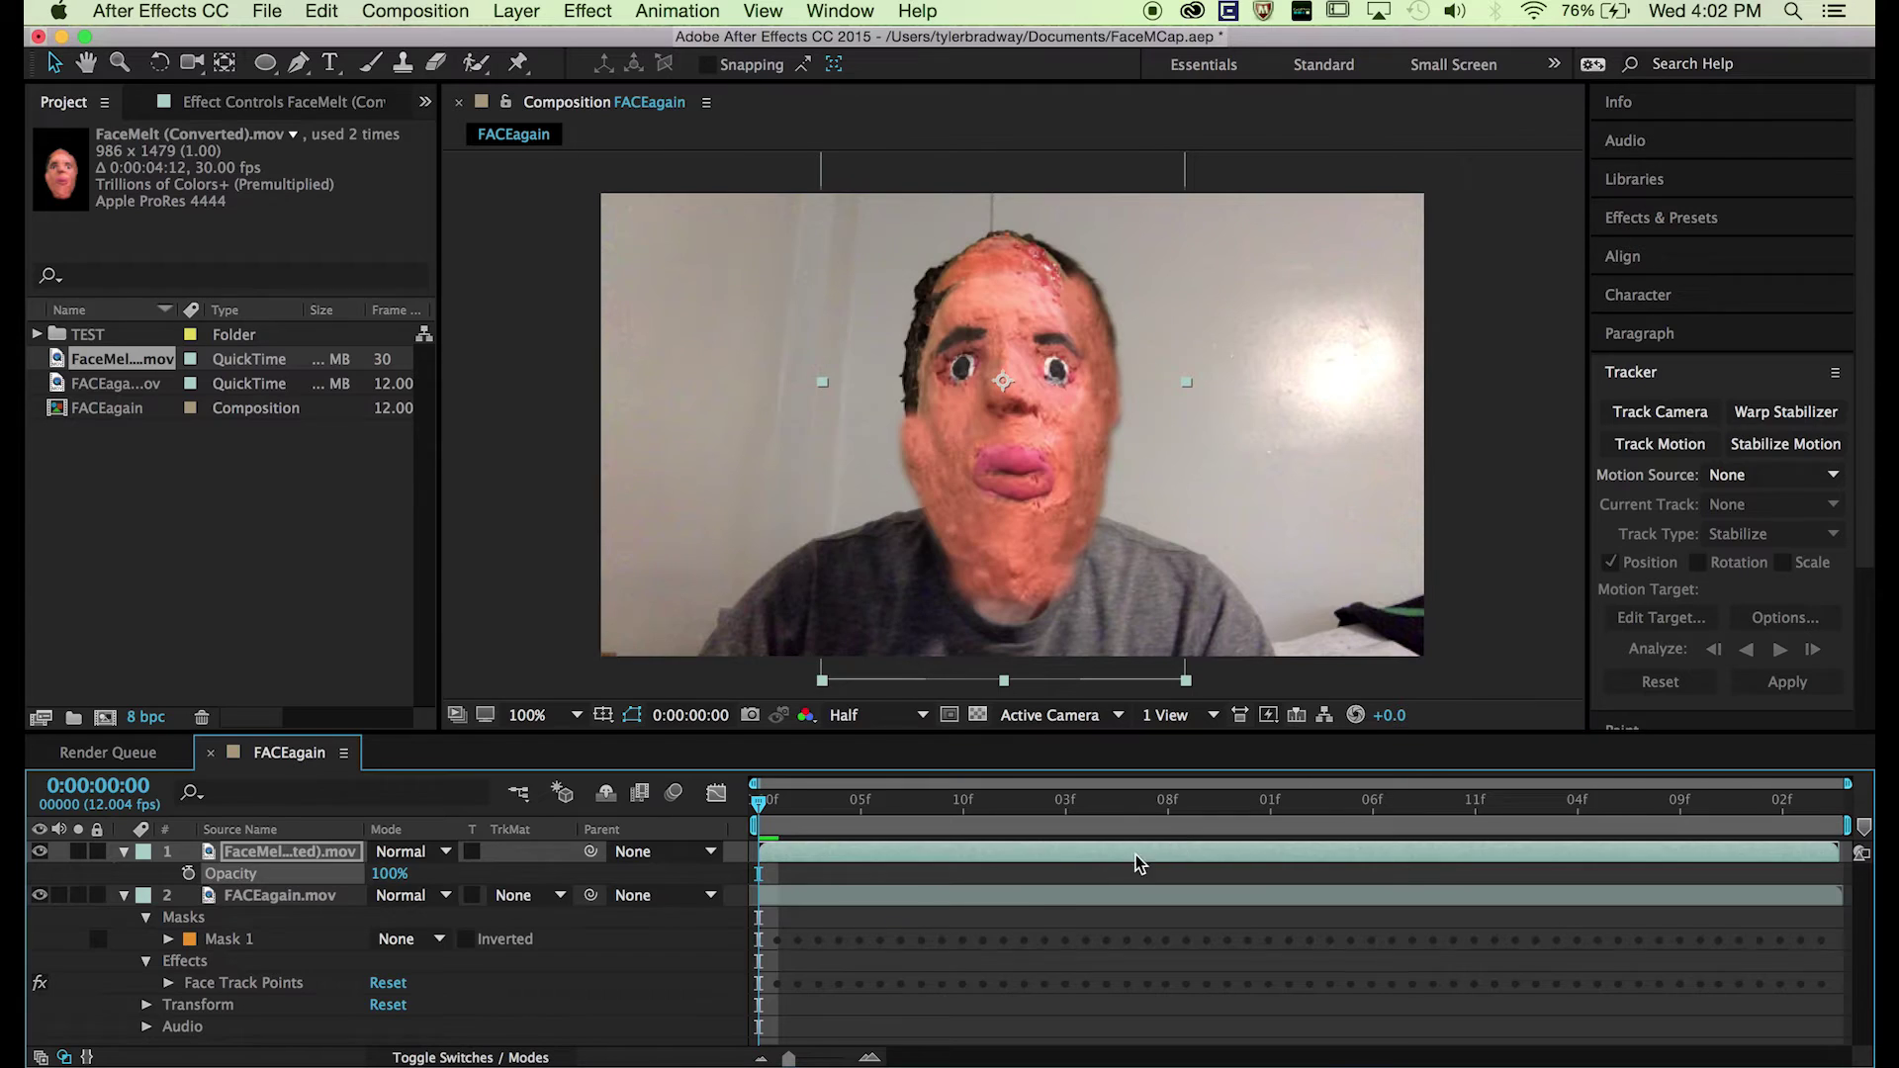
pyautogui.click(1000, 964)
# Step: Pre-compose the FaceMelt layer as FaceMelt_1, moving all attributes into the new composition
pyautogui.click(829, 855)
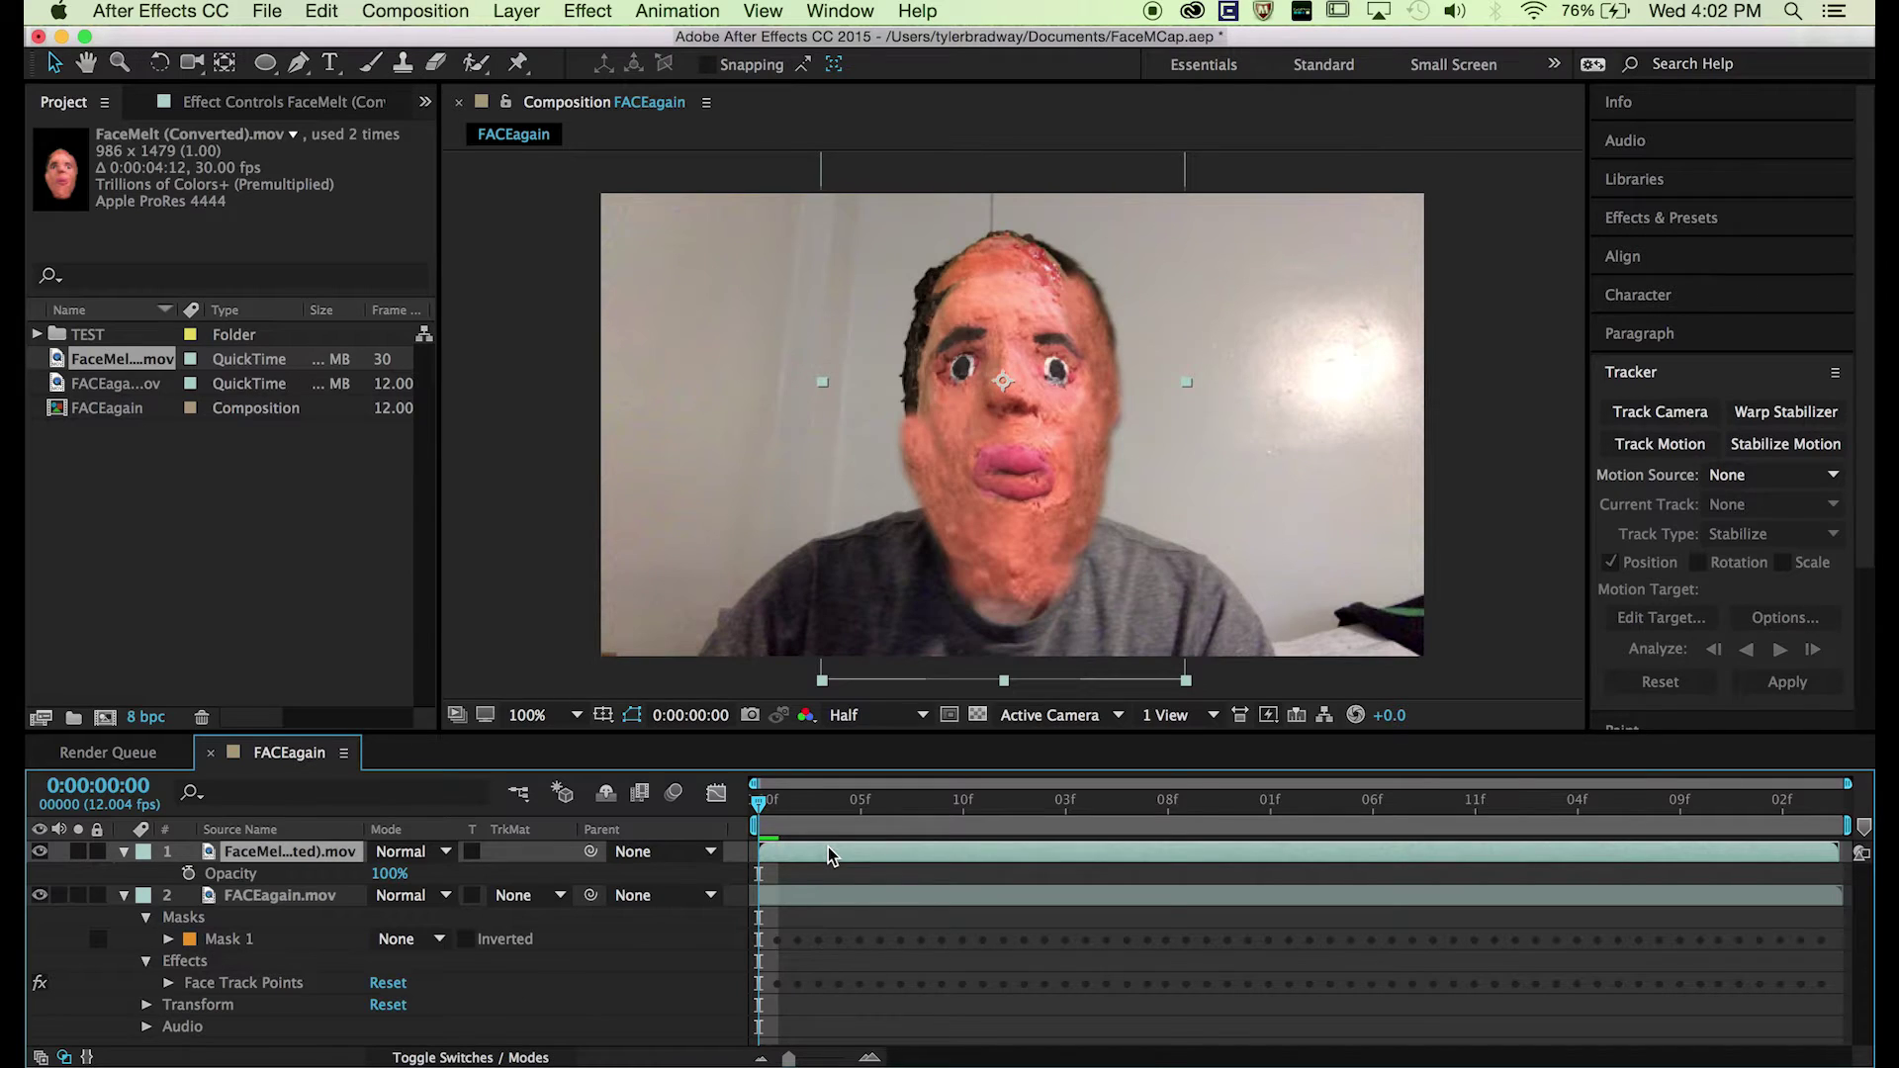
pyautogui.rightClick(828, 847)
pyautogui.click(887, 845)
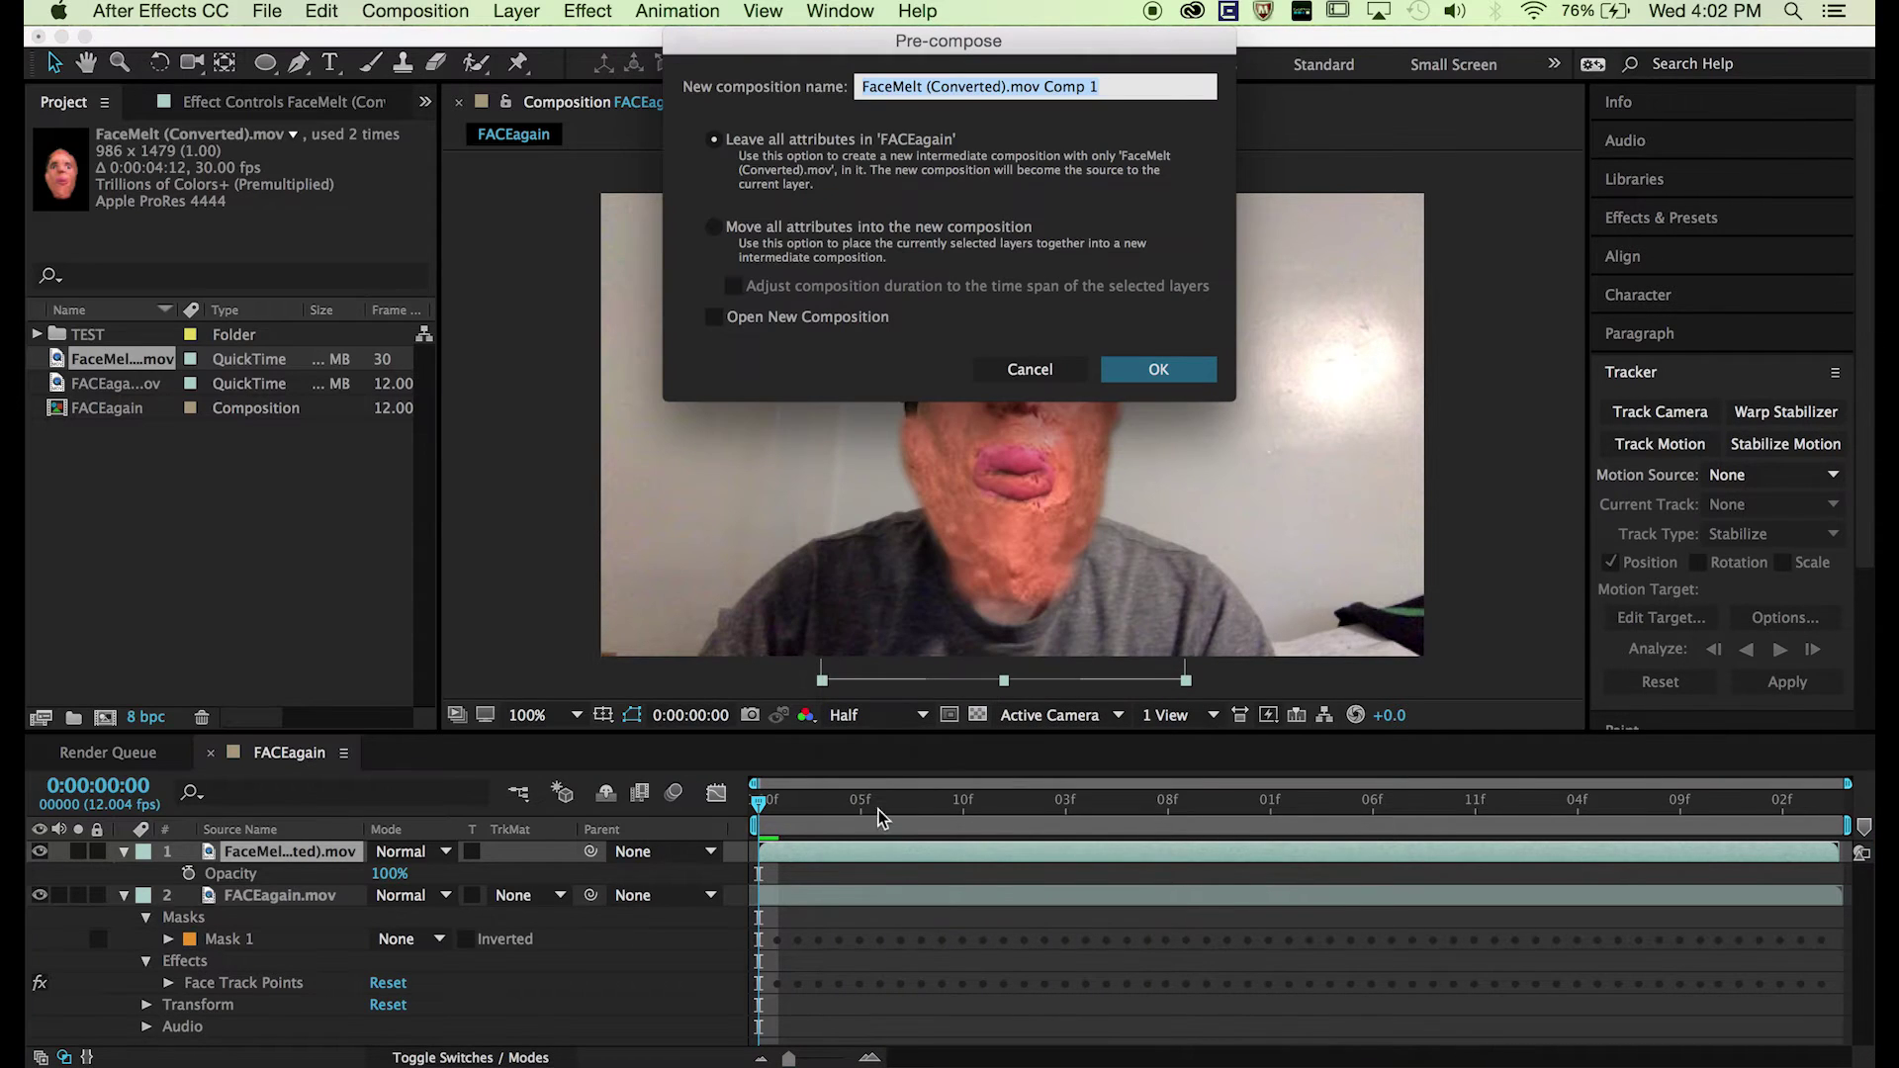
pyautogui.click(751, 226)
pyautogui.doubleClick(1134, 79)
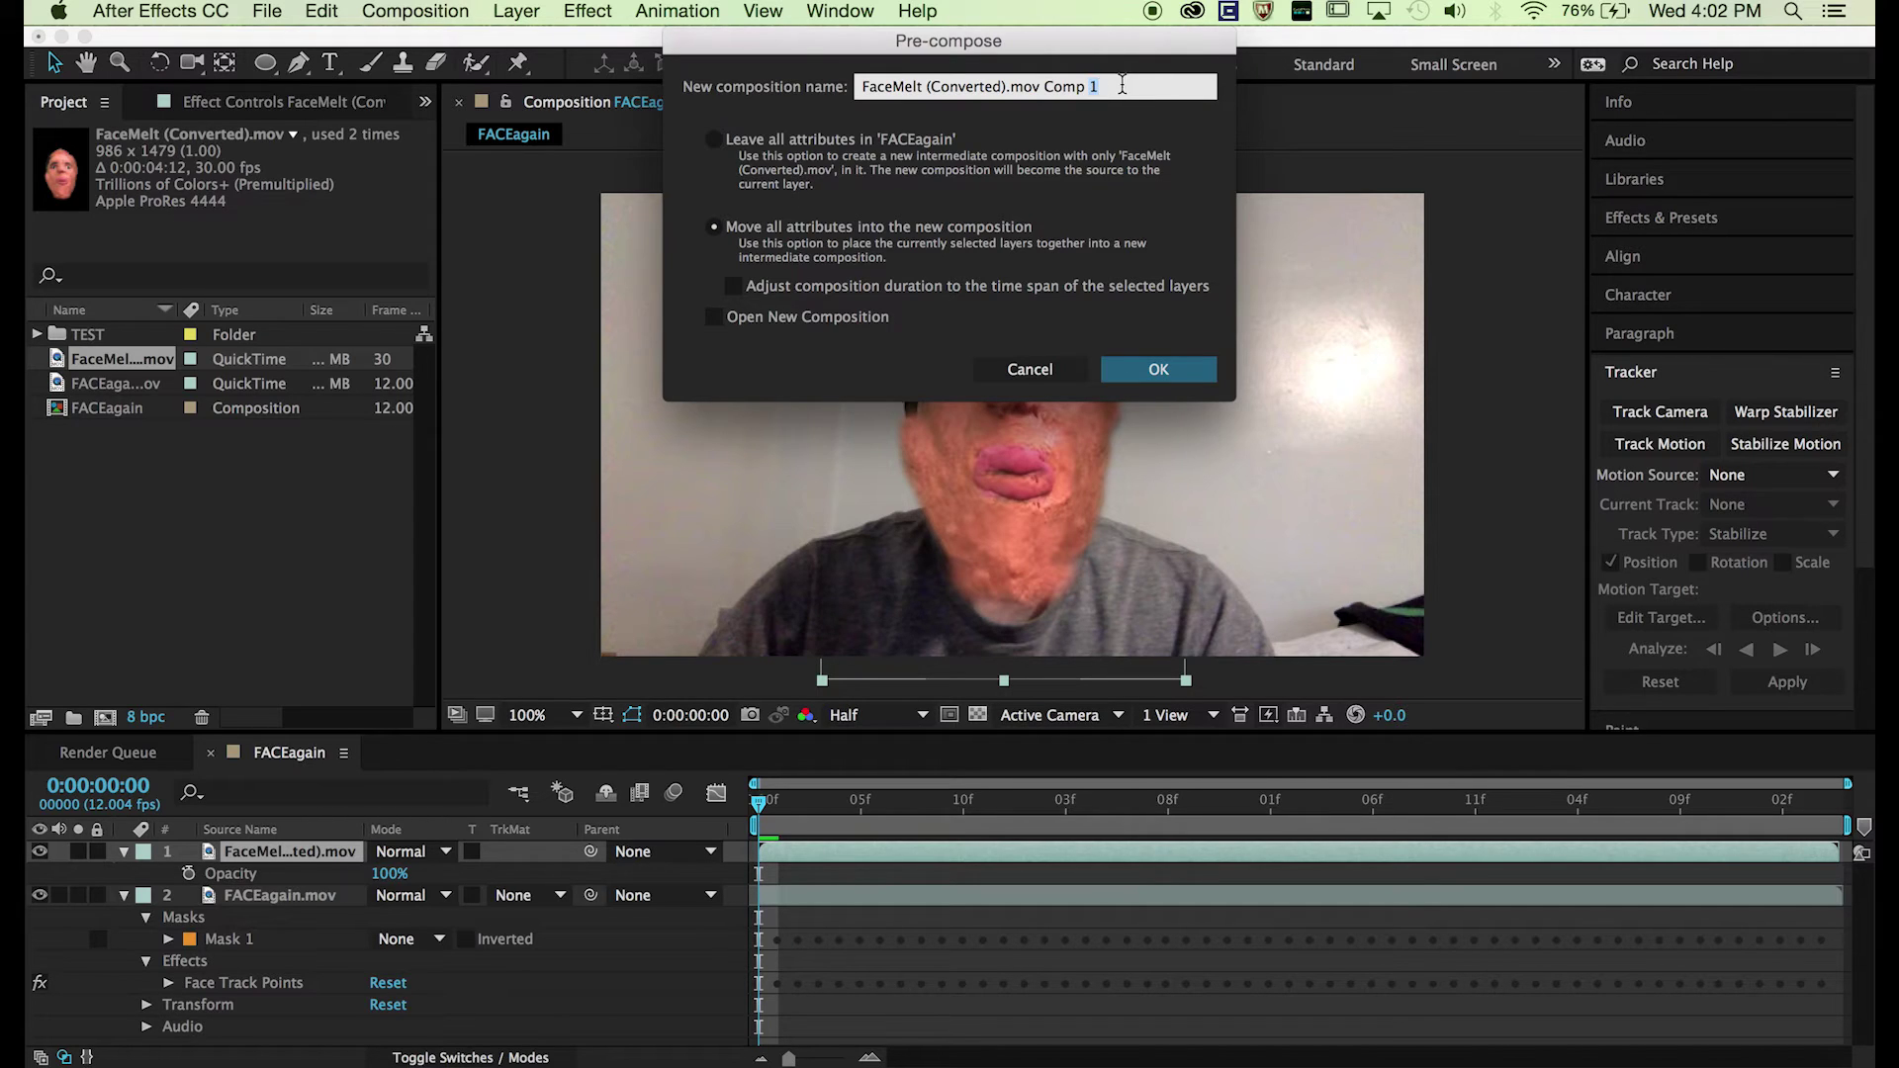
pyautogui.tripleClick(1126, 84)
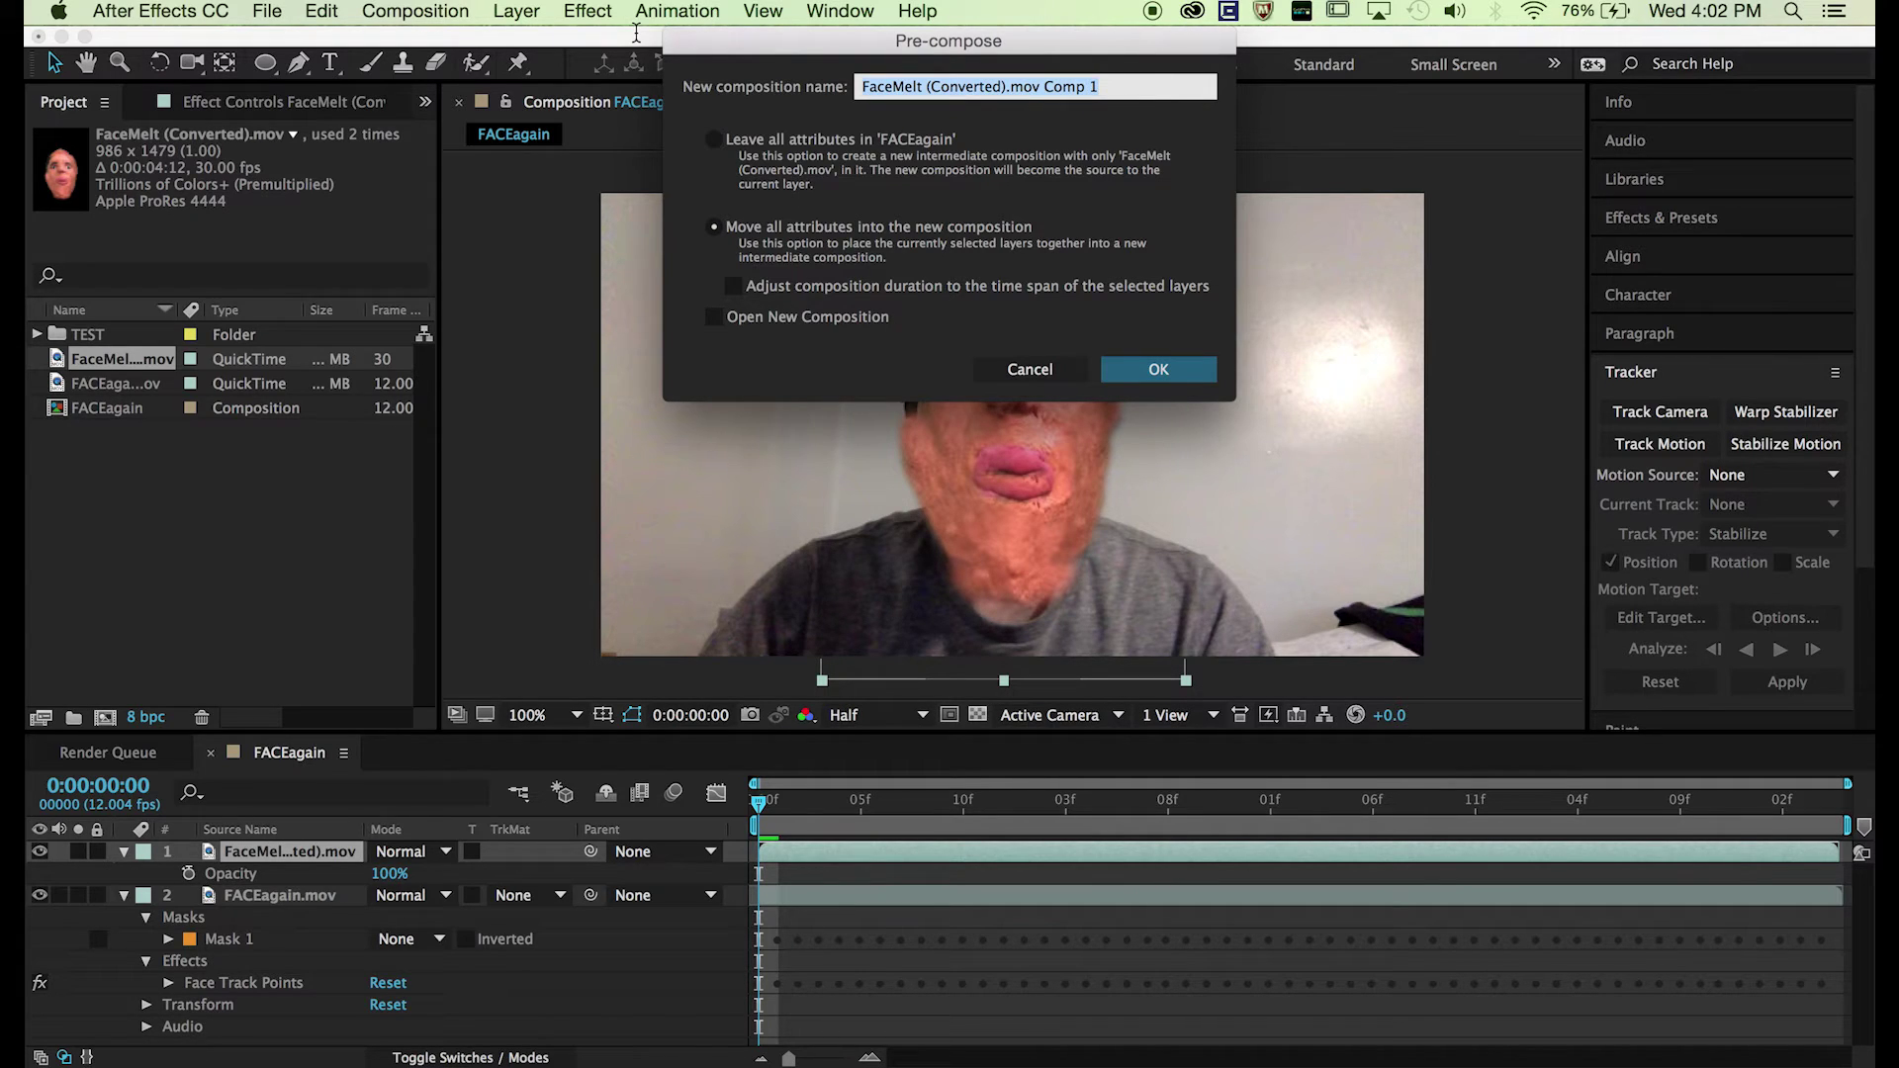
pyautogui.write('Face')
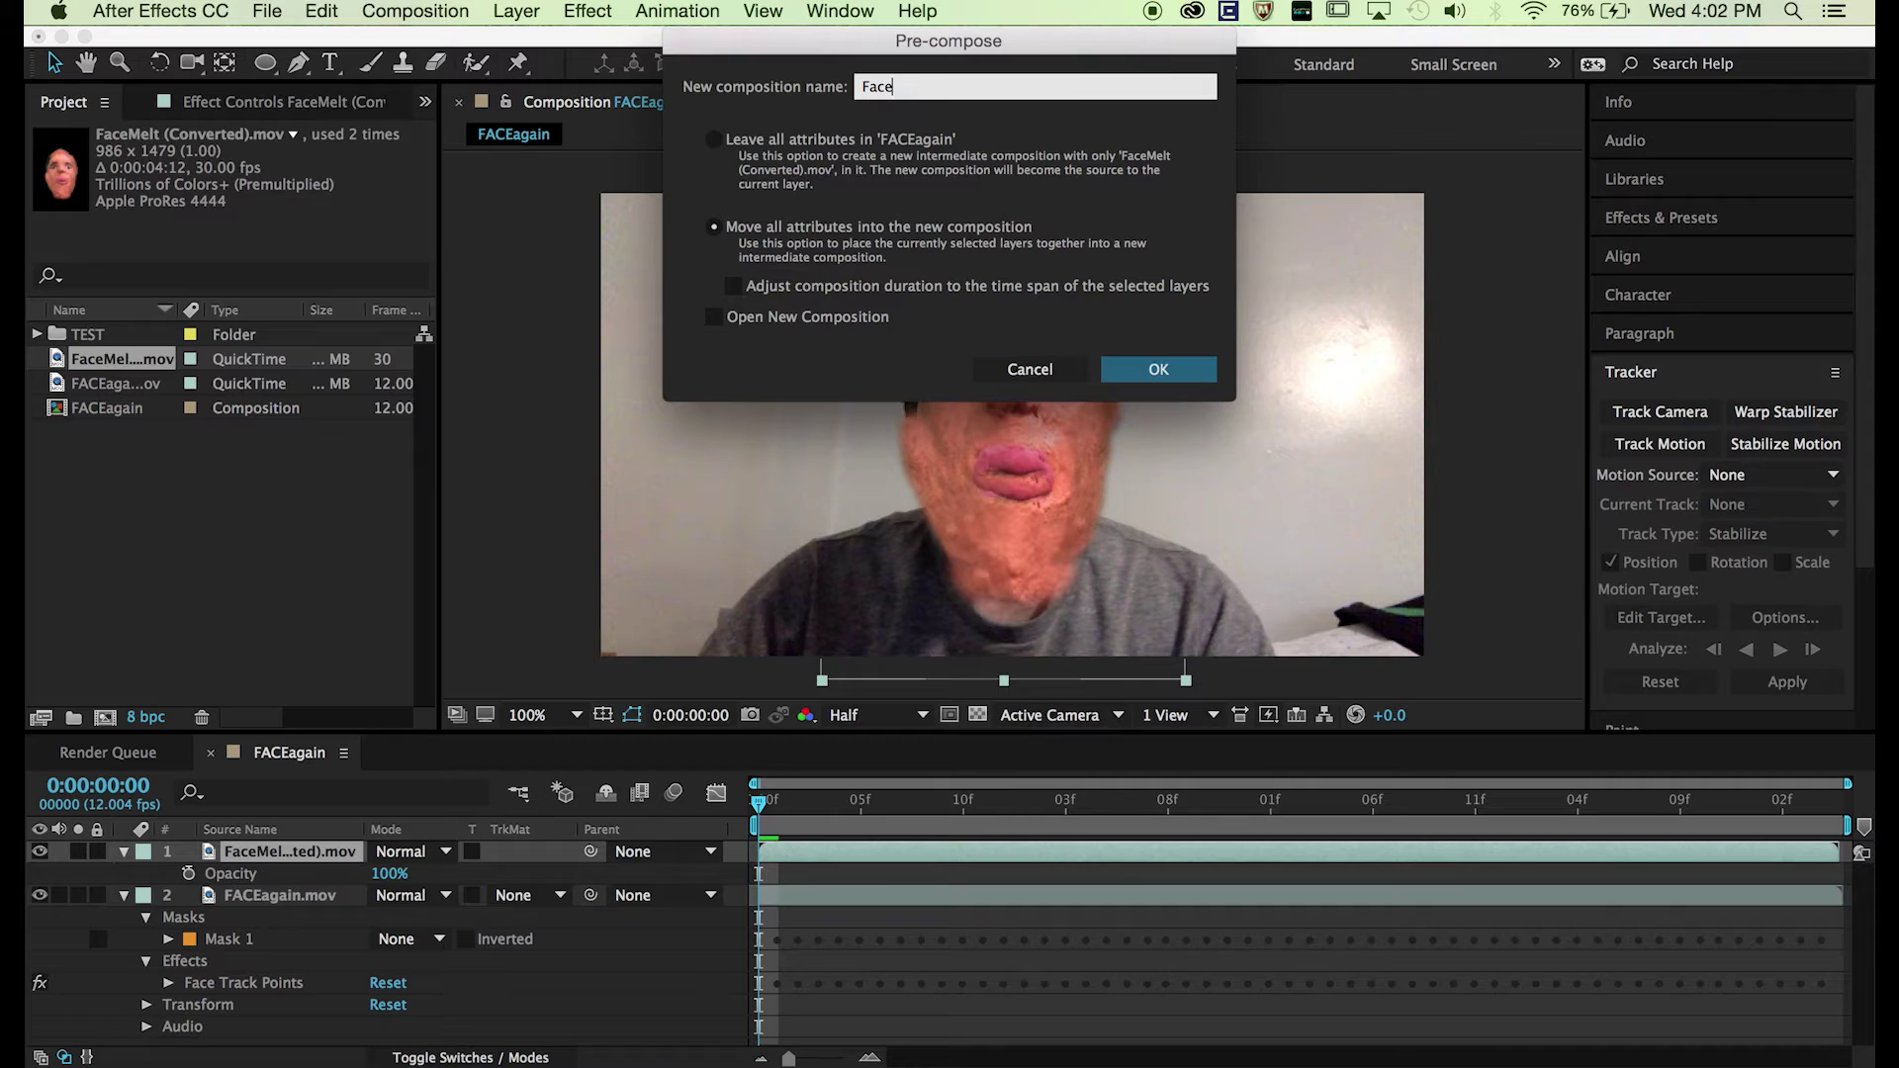
pyautogui.write('Melt_1')
pyautogui.press('Return')
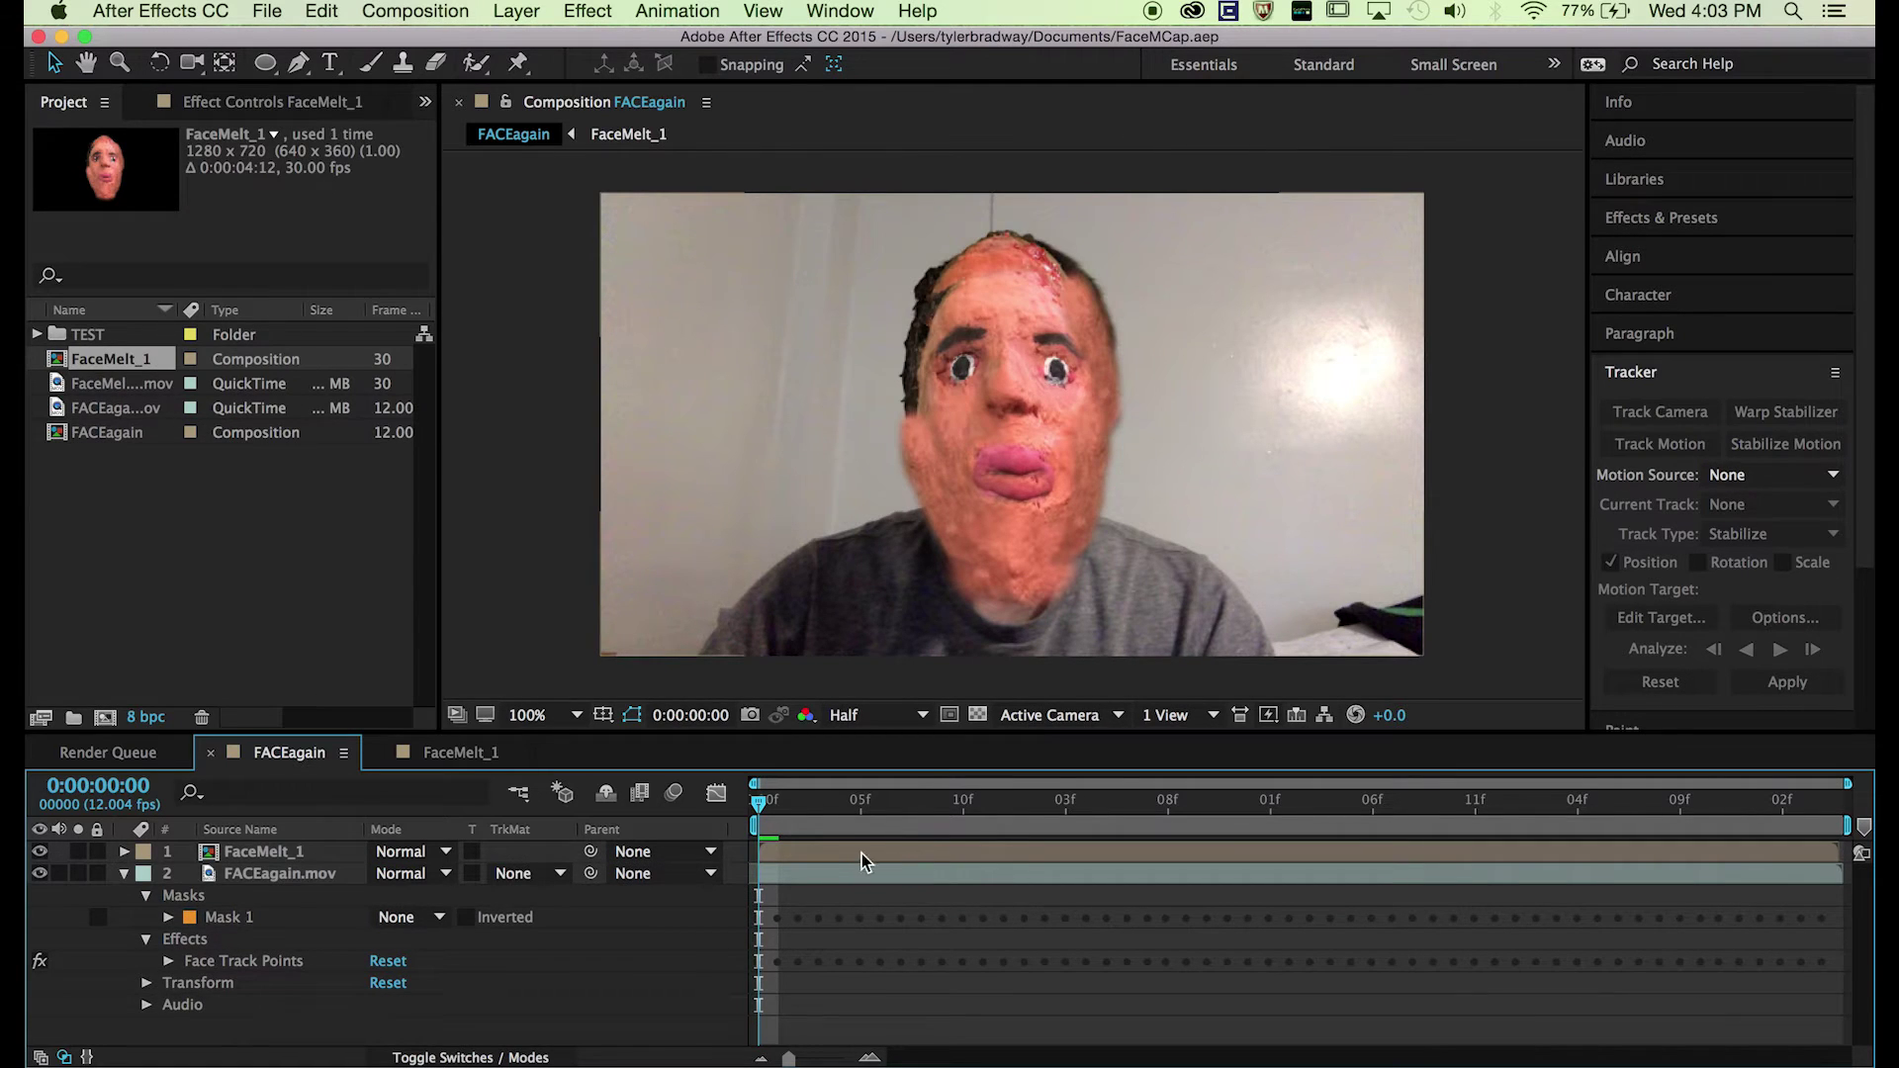
# Step: Open the FaceMelt_1 composition and draw elliptical masks on its layer around each eye, the mouth and the whole face
pyautogui.click(913, 850)
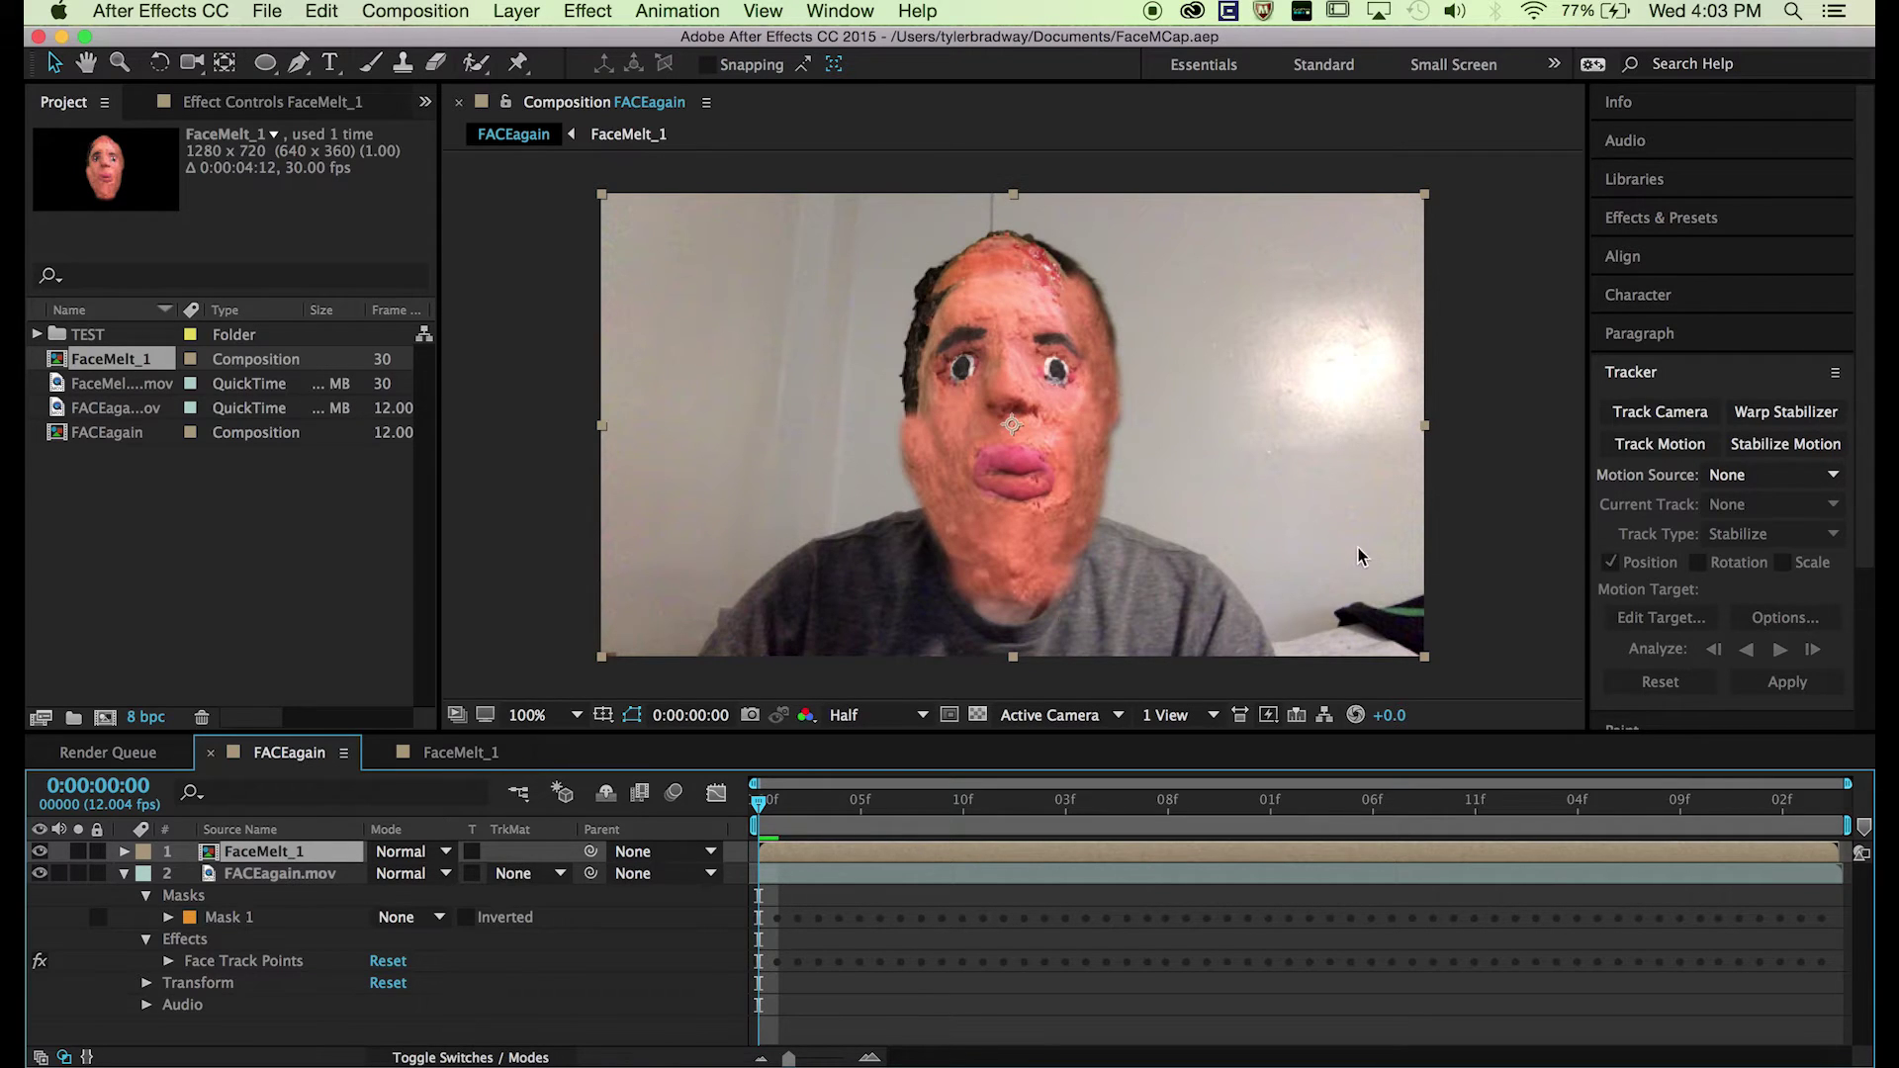
pyautogui.click(284, 873)
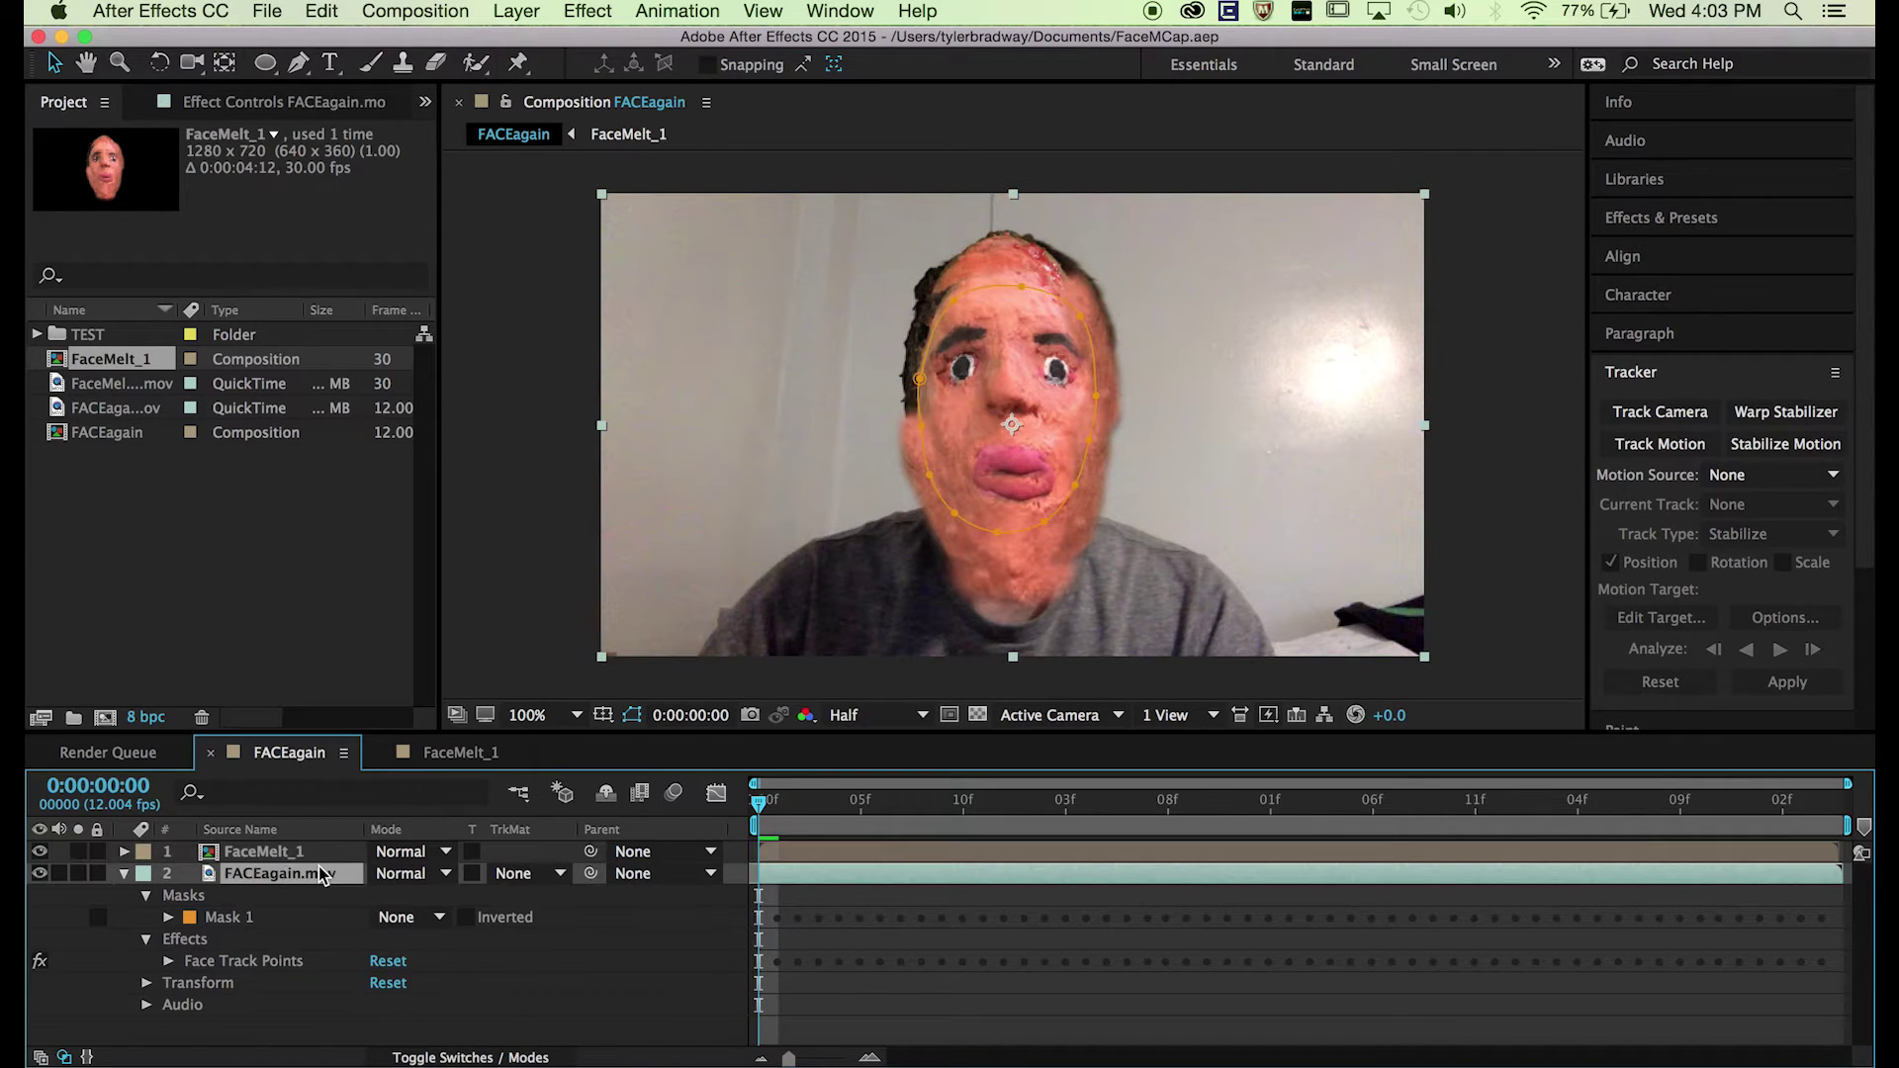
pyautogui.click(865, 982)
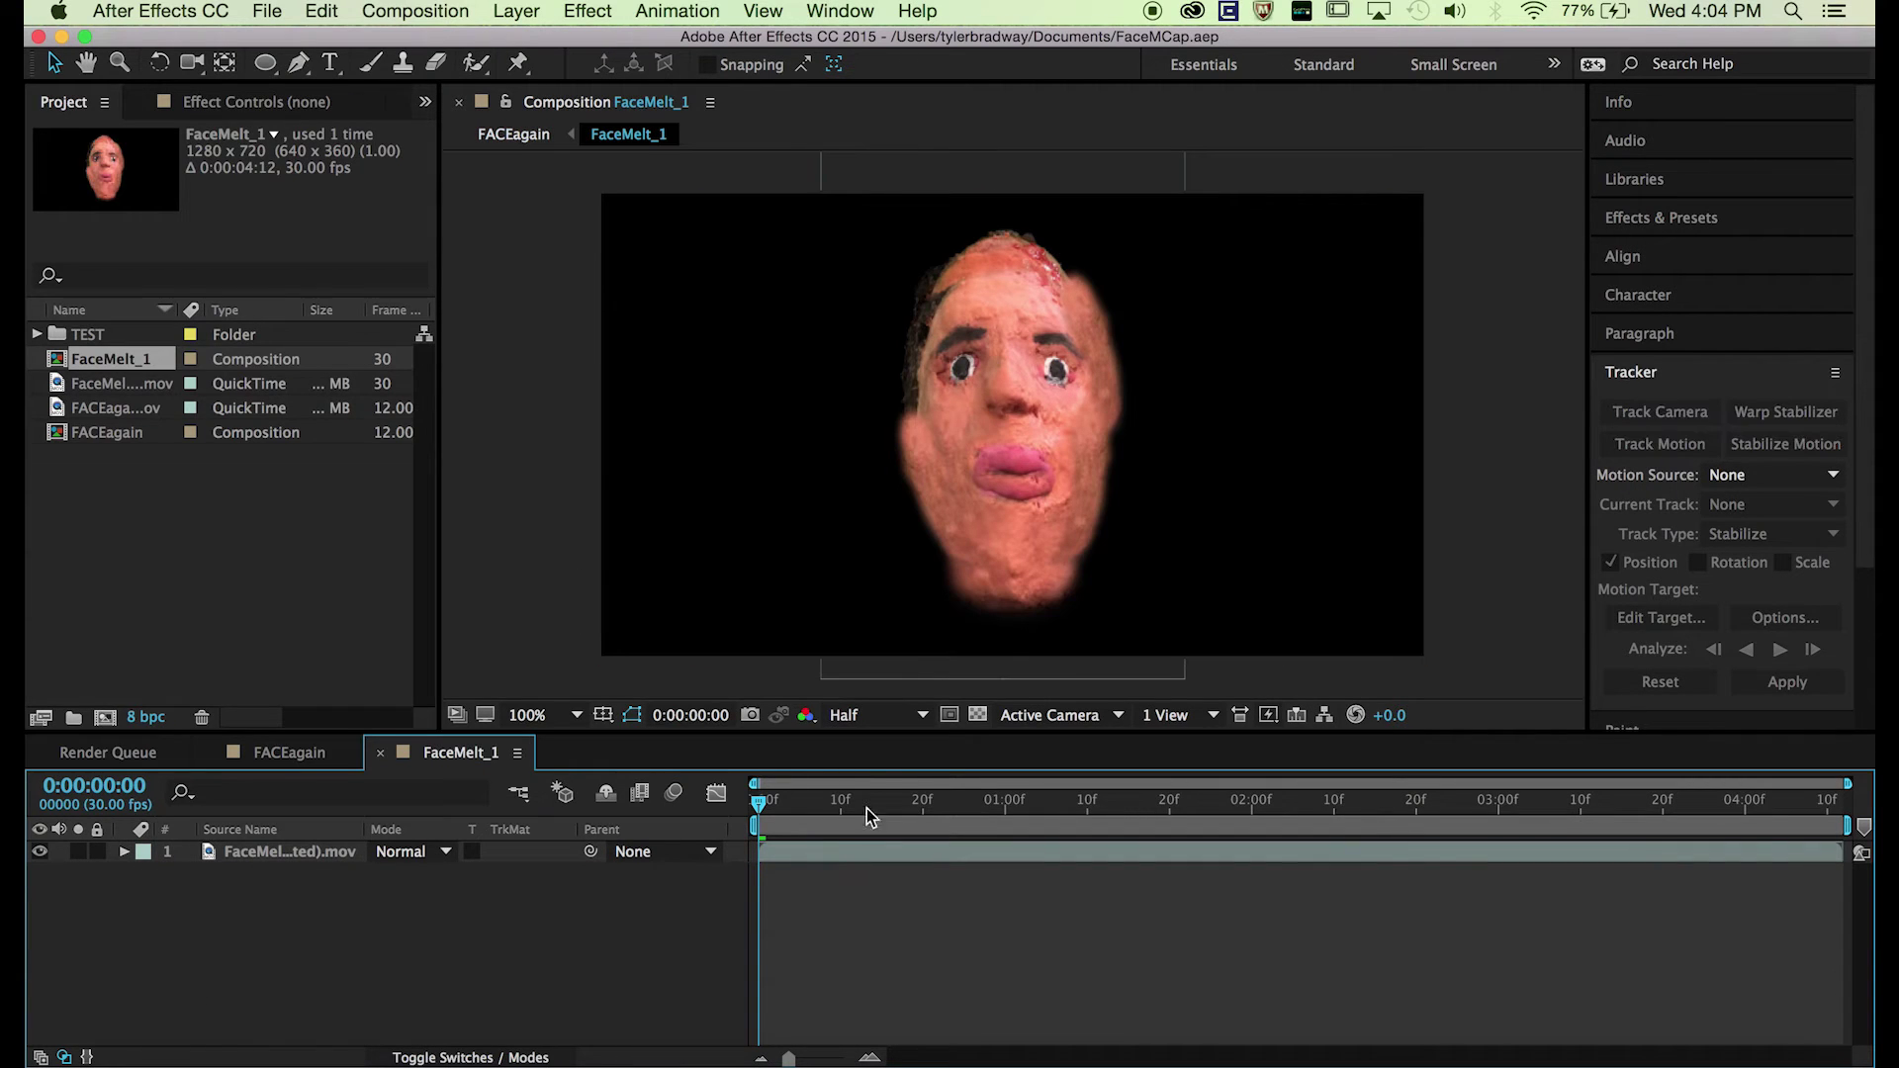
pyautogui.click(266, 63)
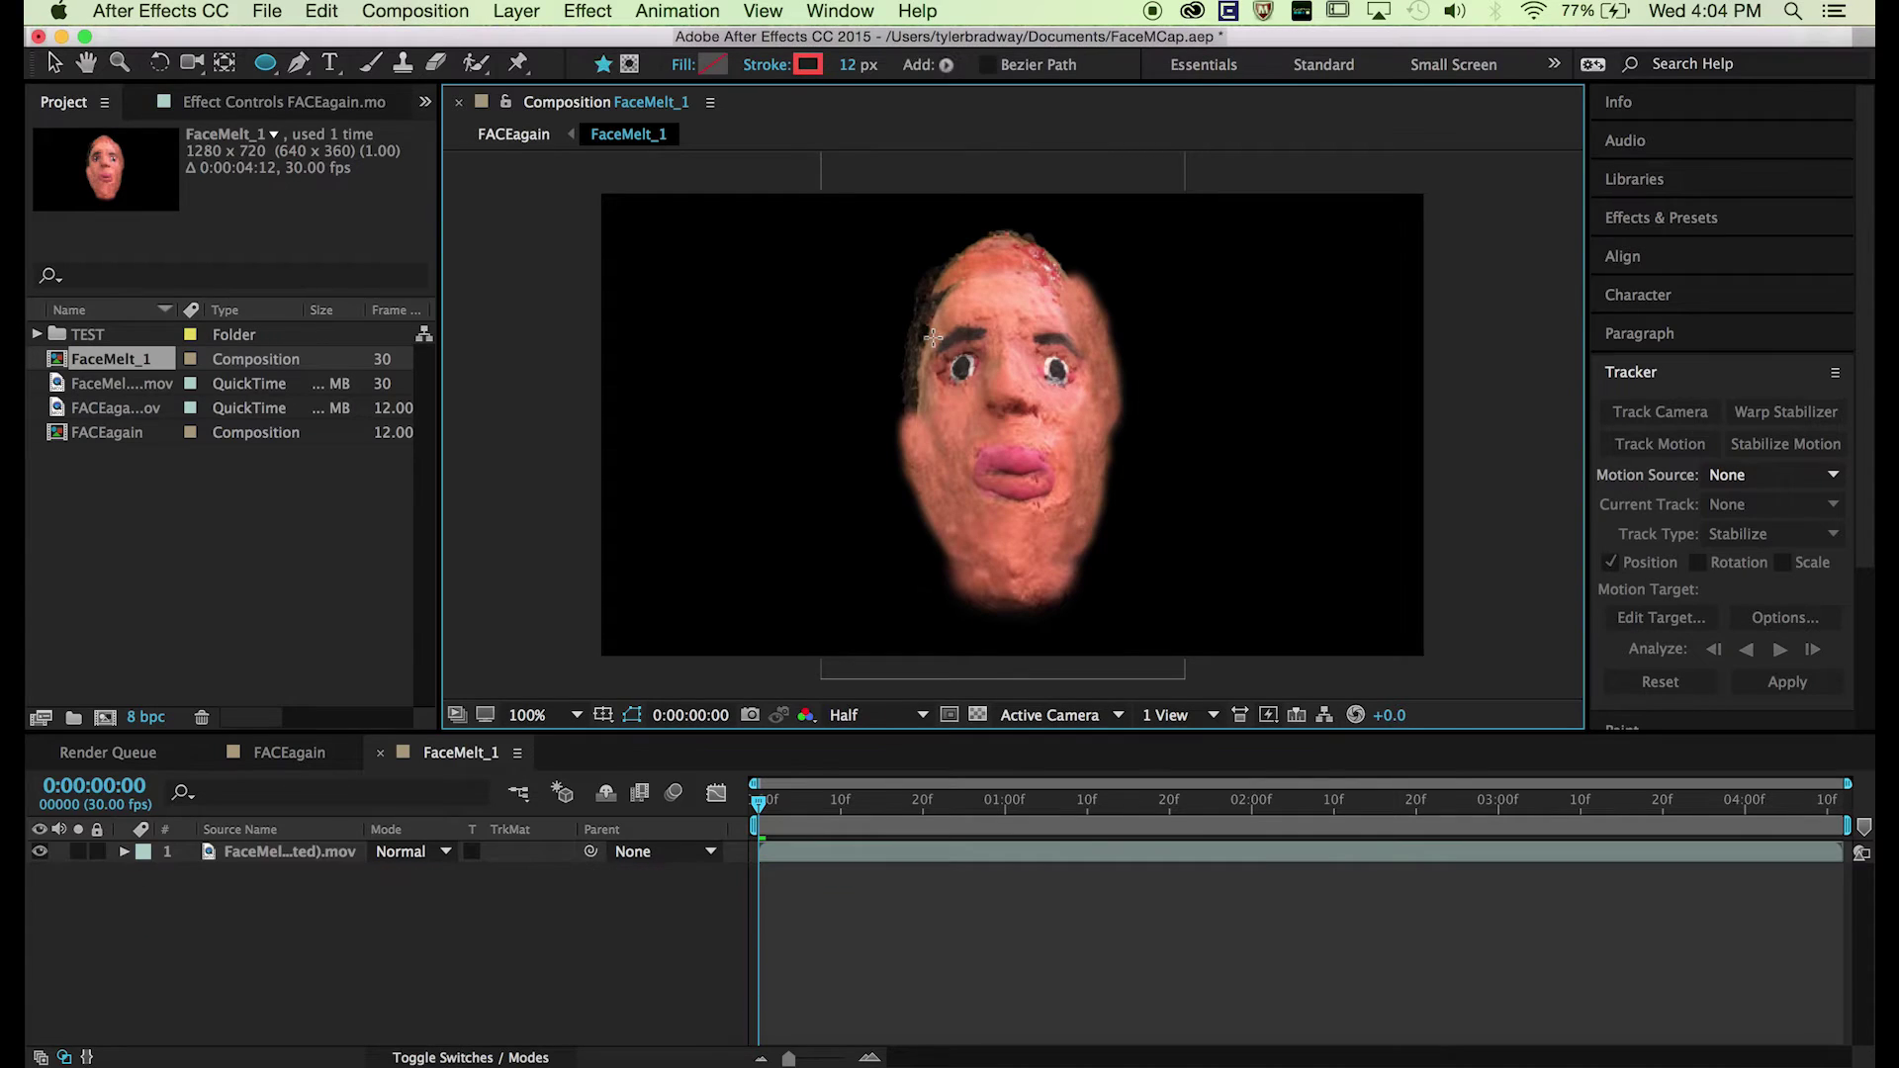
pyautogui.click(849, 861)
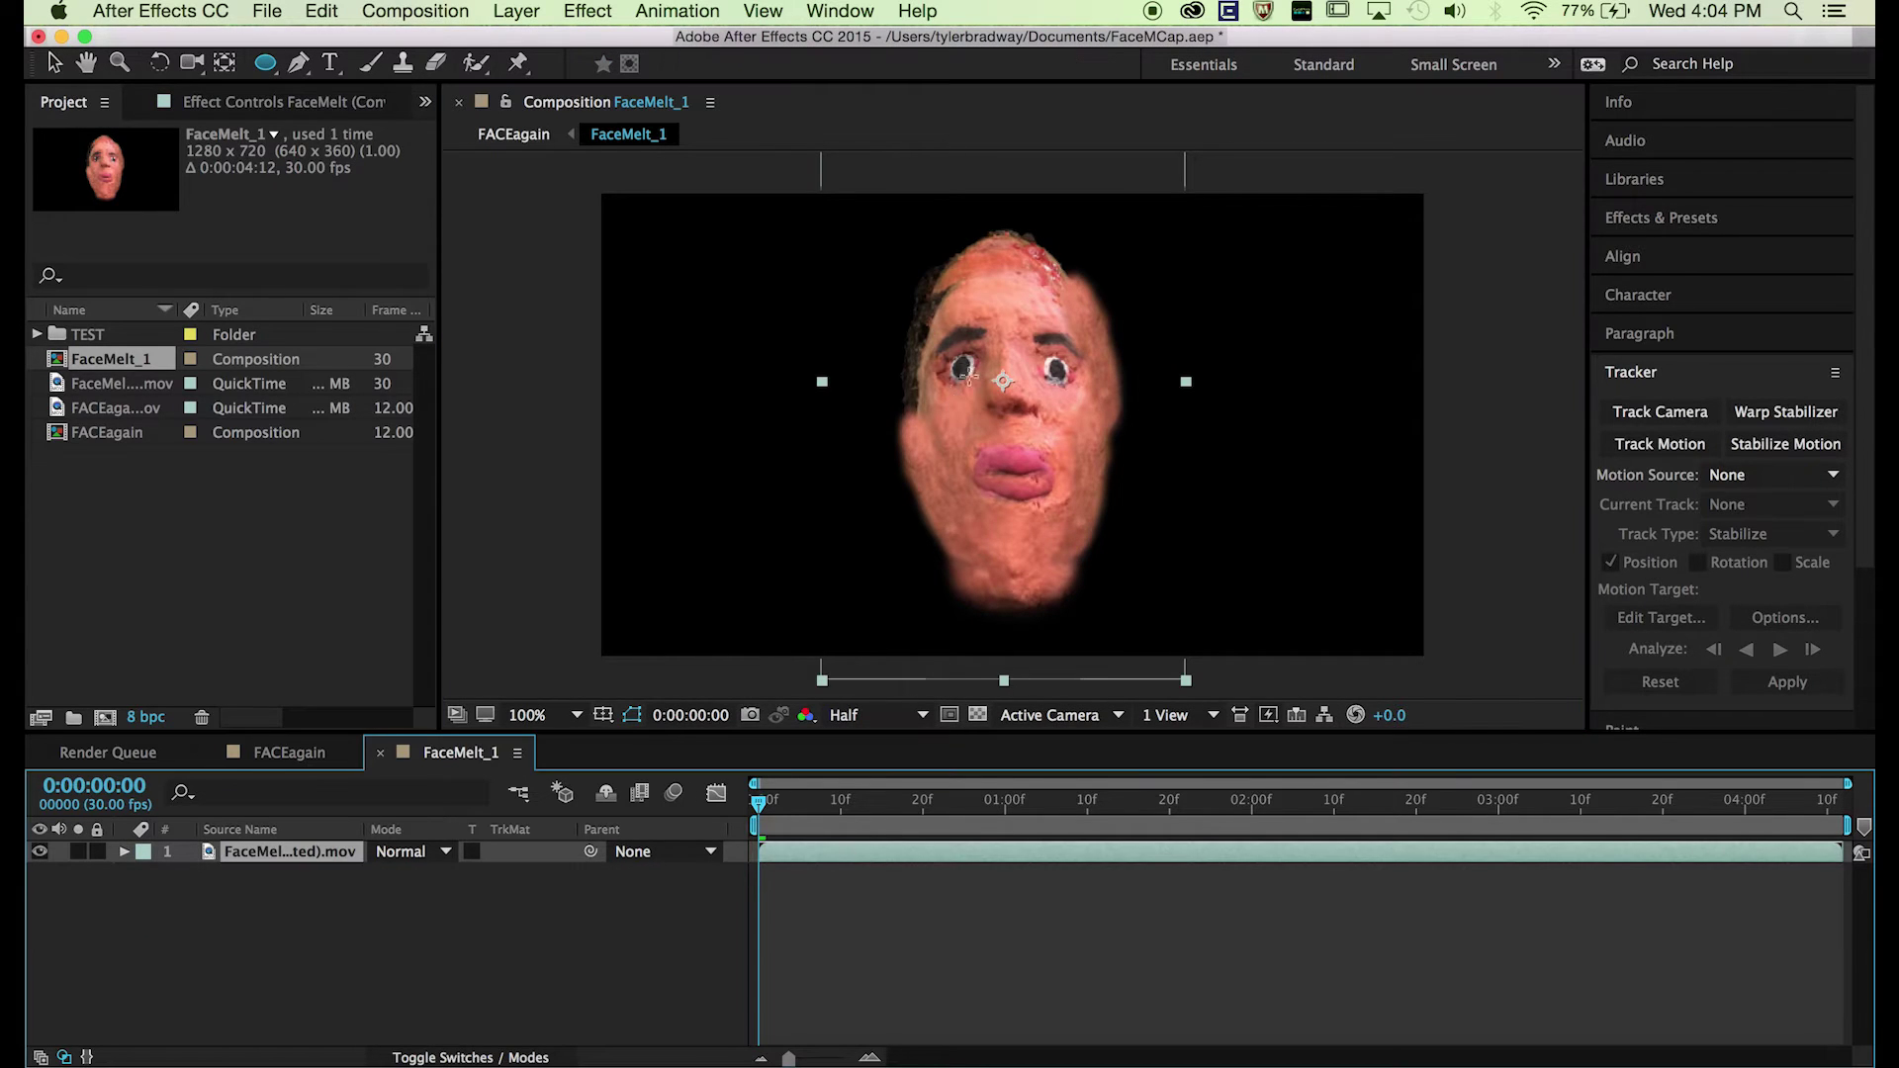
pyautogui.moveTo(943, 342); pyautogui.dragTo(999, 397)
pyautogui.click(405, 896)
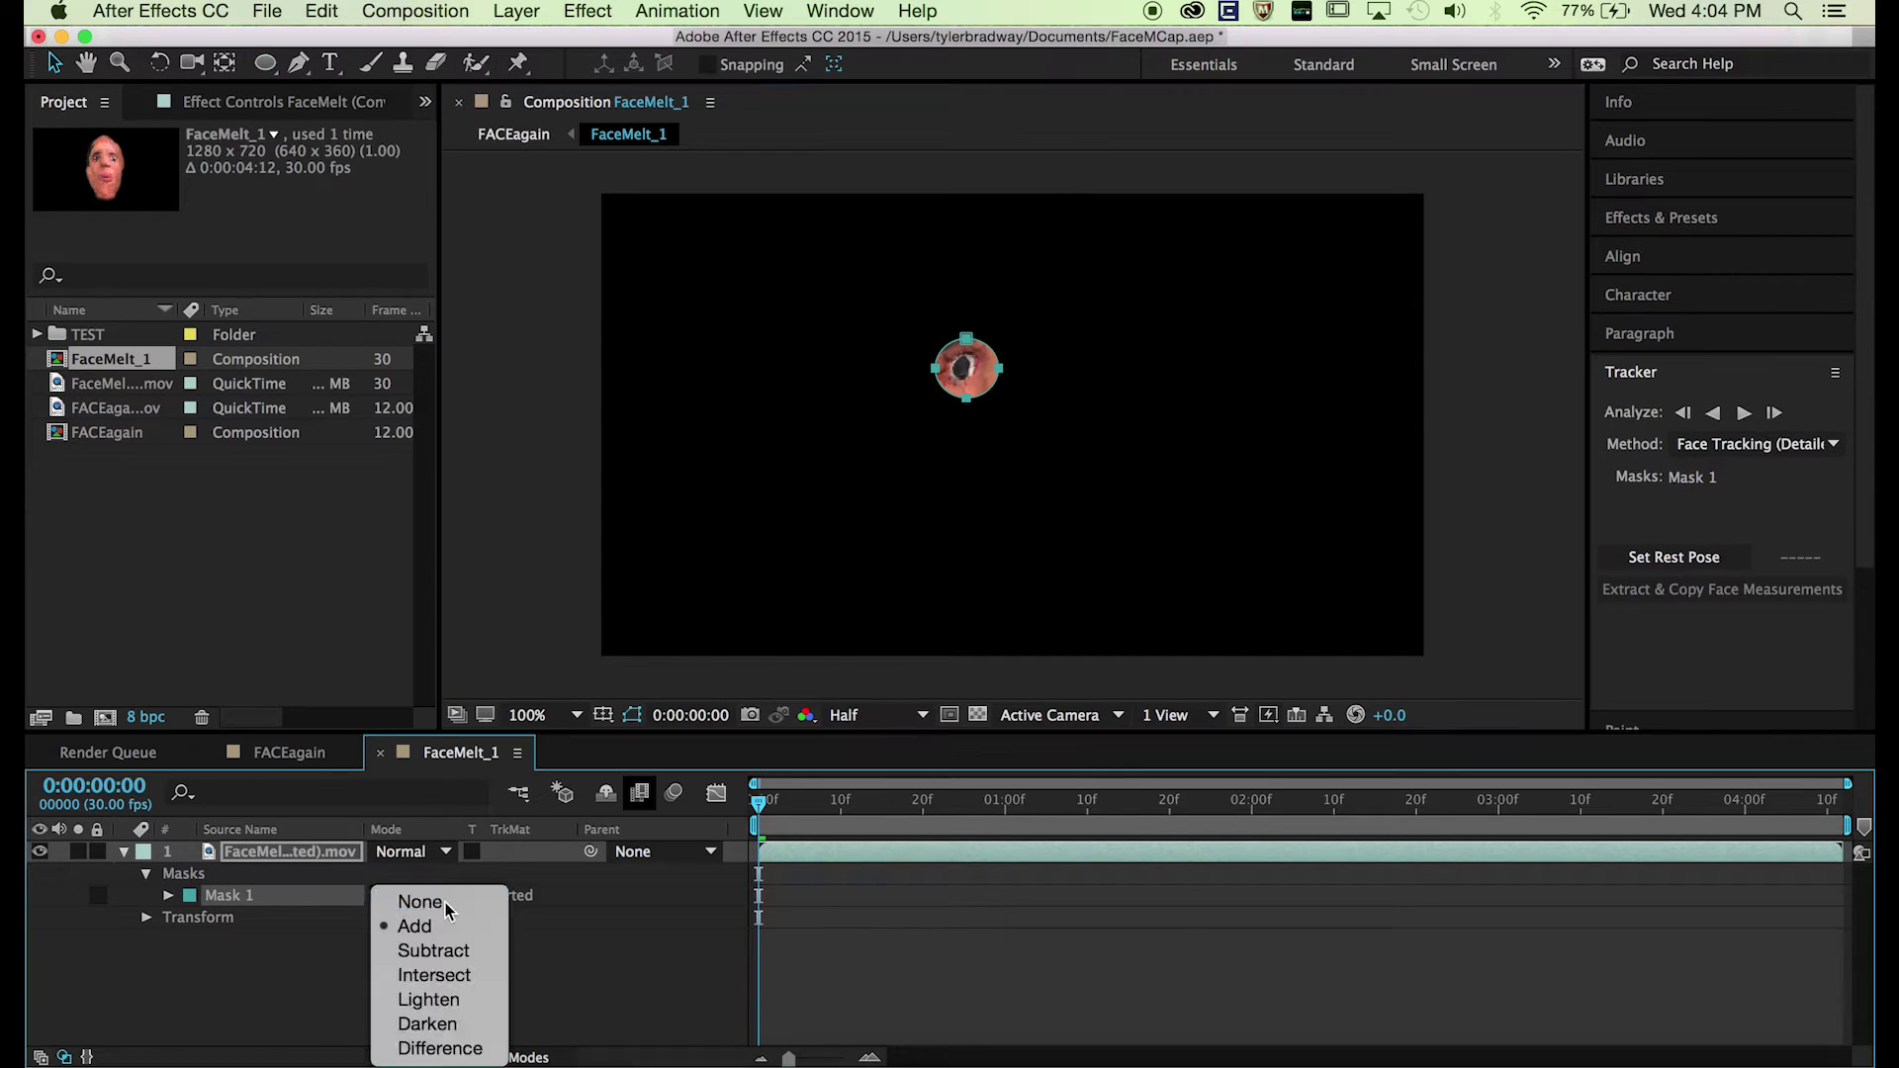
pyautogui.click(401, 899)
pyautogui.moveTo(900, 270); pyautogui.dragTo(965, 368)
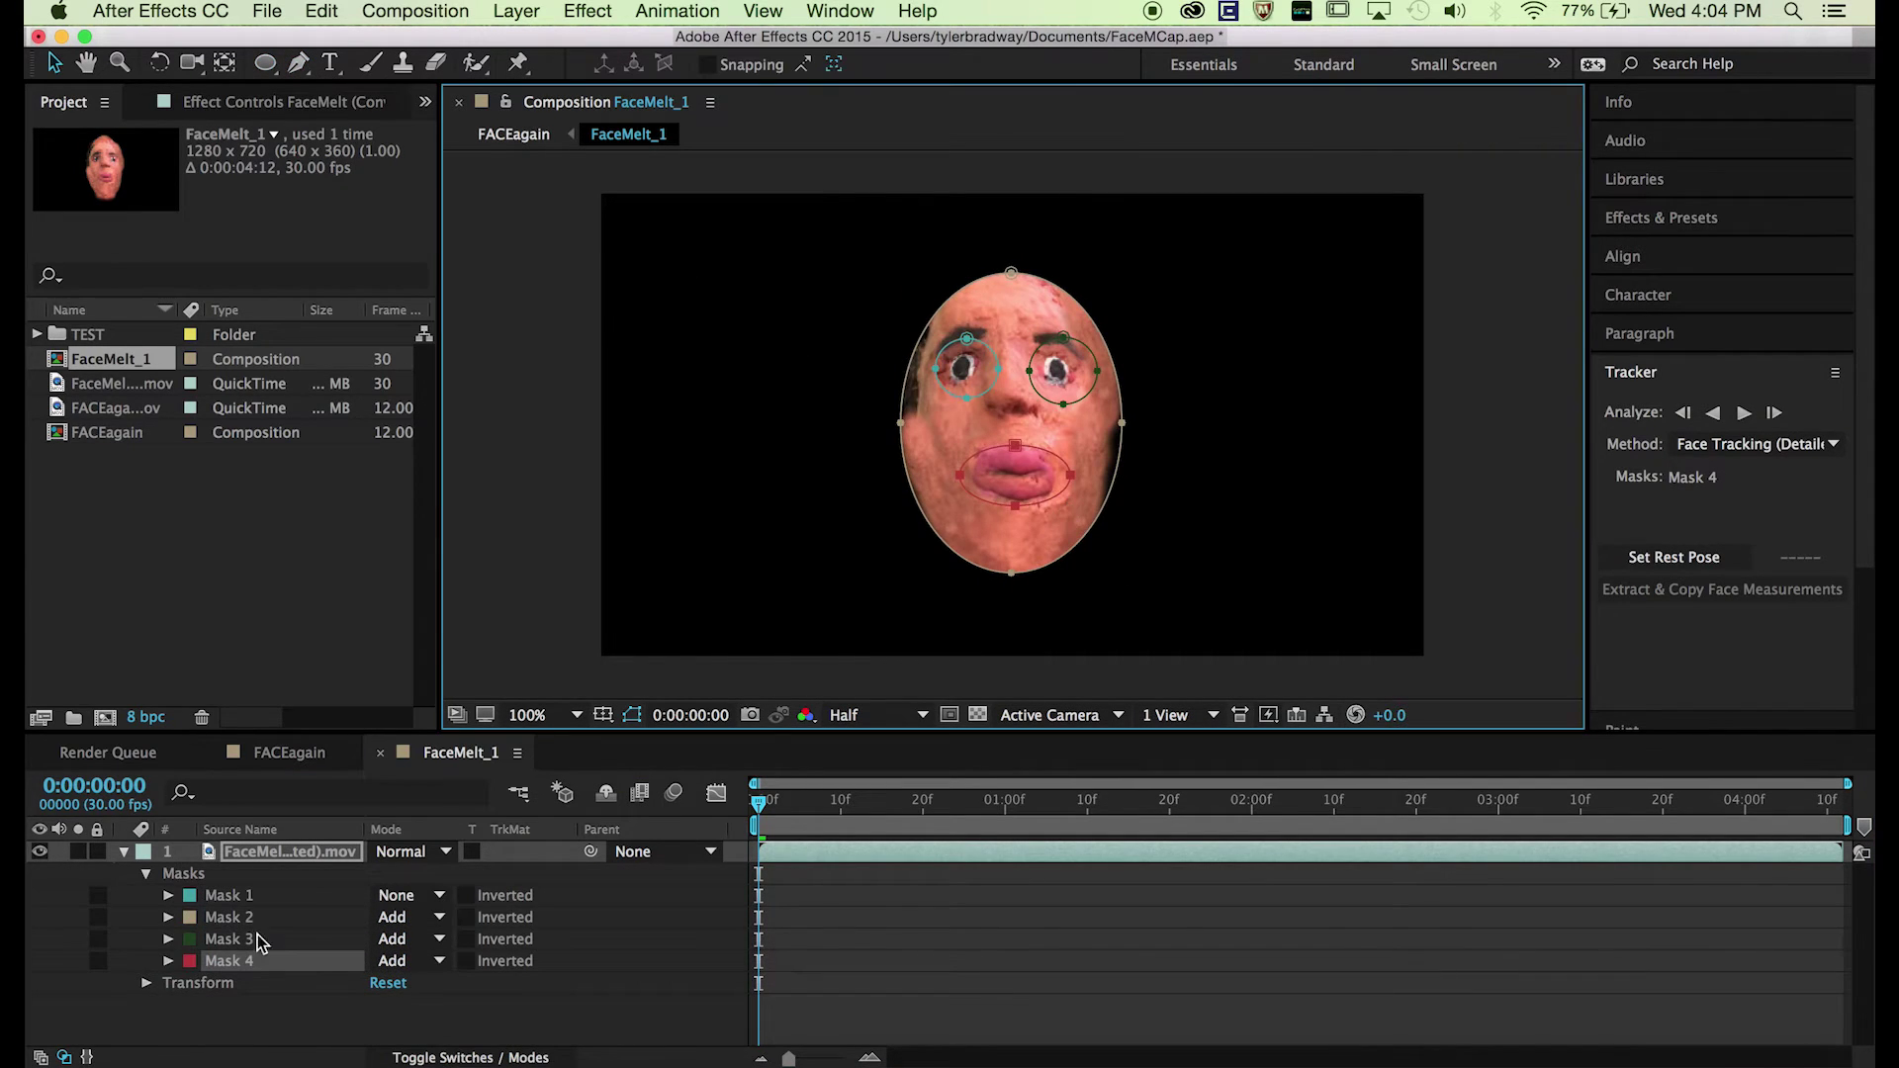
# Step: Set the two eye masks and the mouth mask to Subtract, leaving the whole-face mask on Add
pyautogui.click(283, 953)
pyautogui.keyDown('shift'); pyautogui.click(284, 954); pyautogui.keyUp('shift')
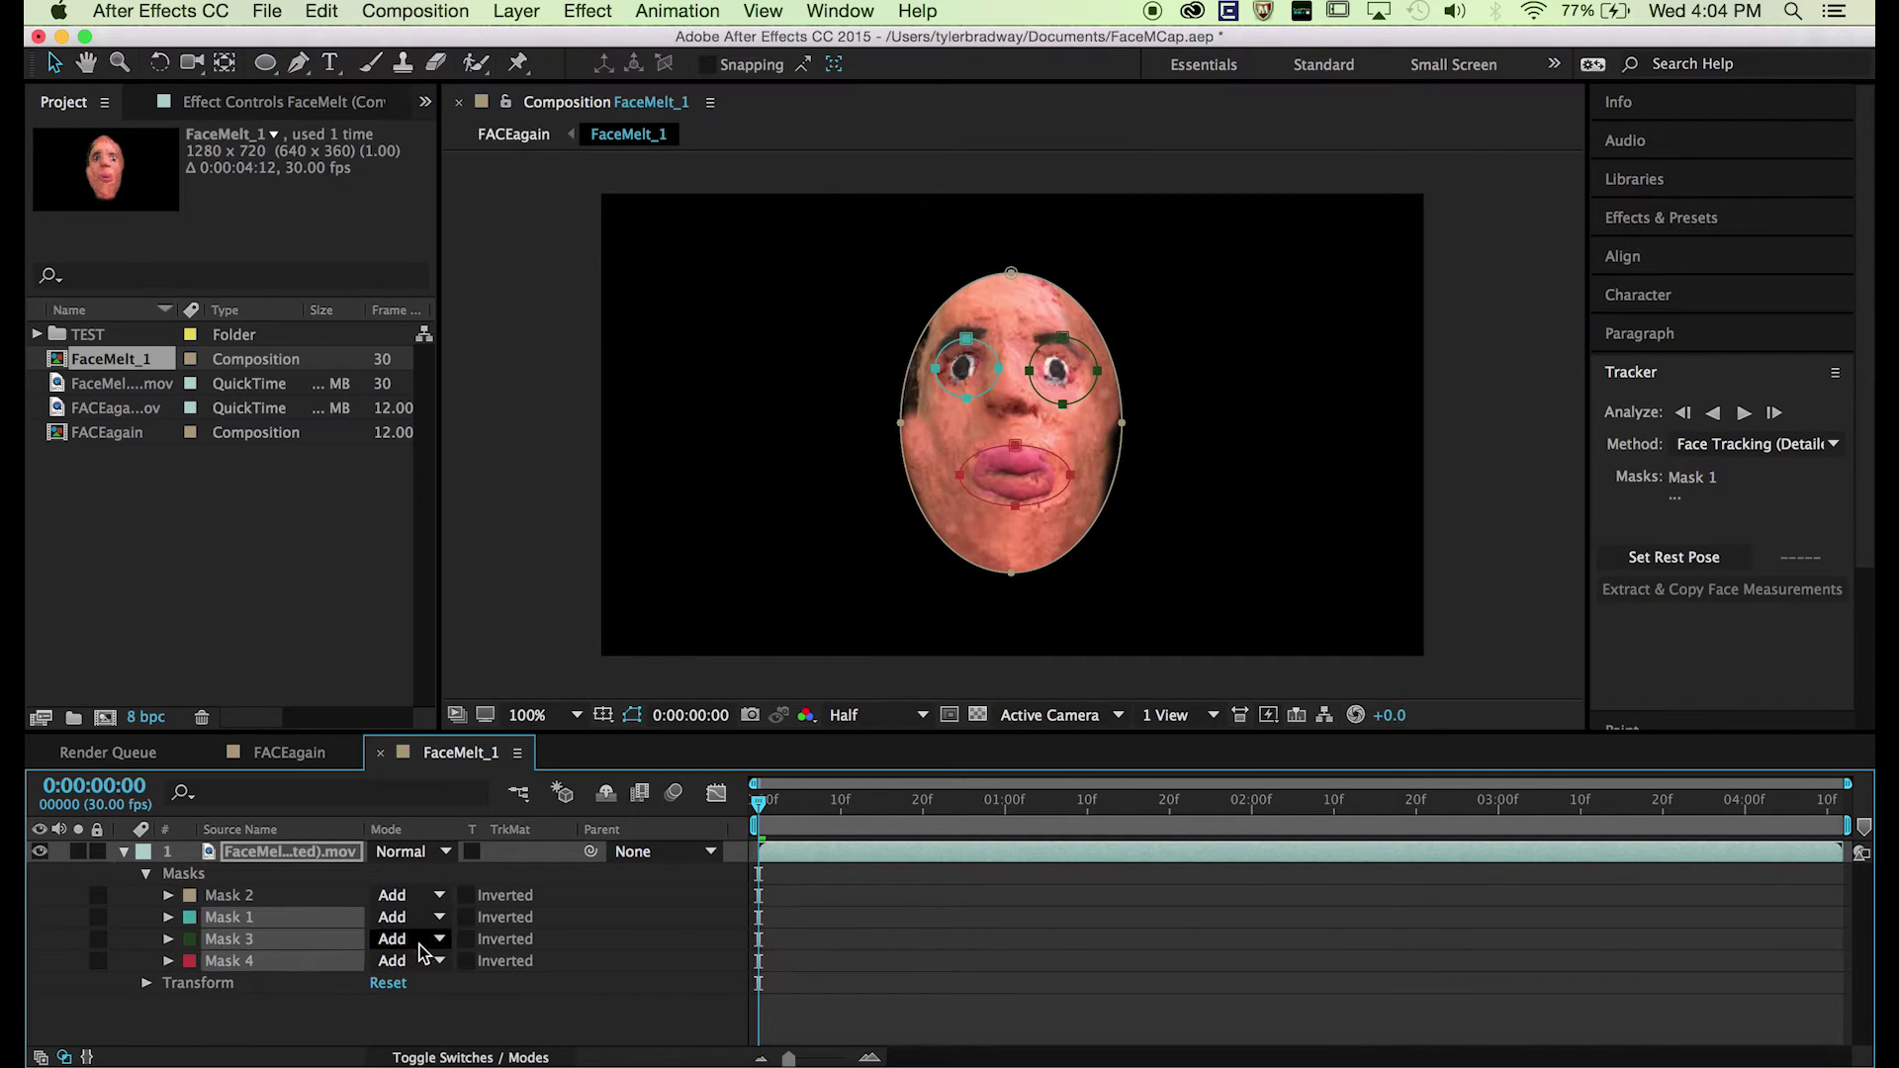
pyautogui.click(421, 953)
pyautogui.click(432, 949)
pyautogui.click(880, 966)
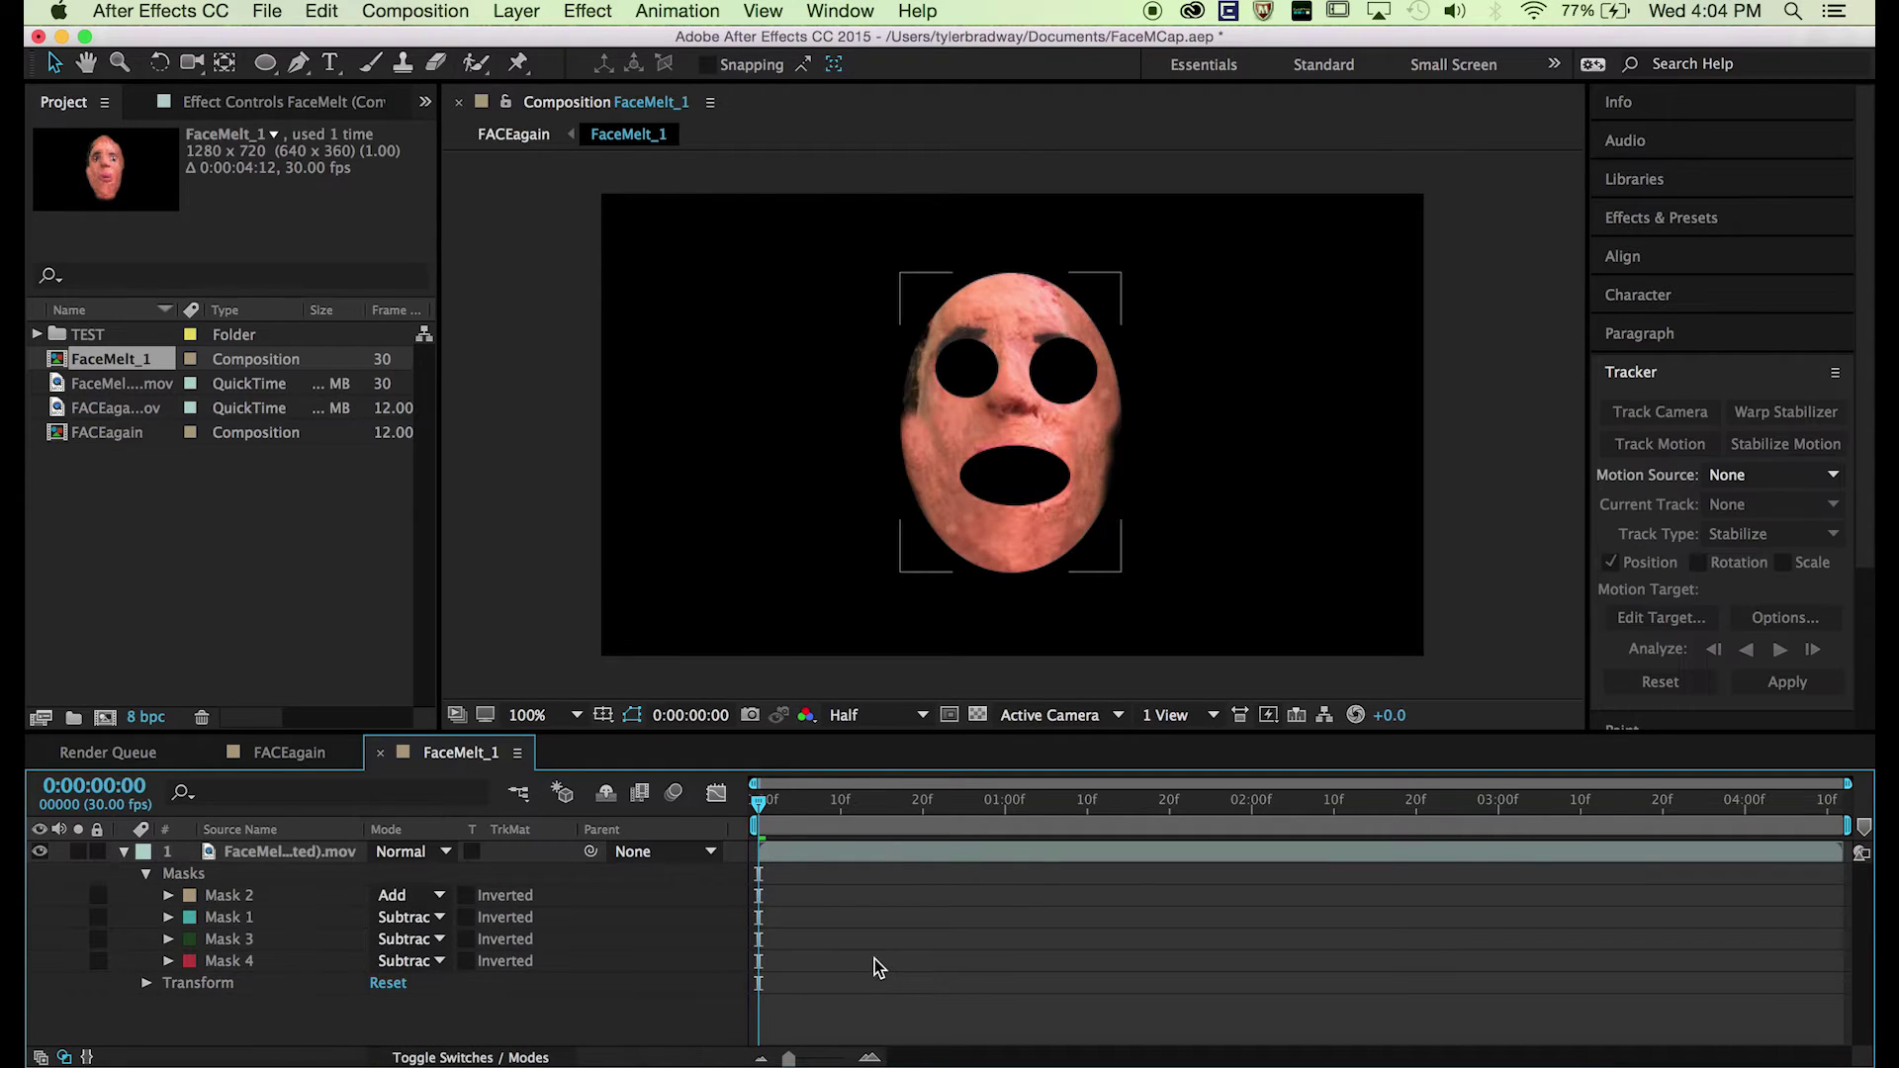
# Step: Feather the two eye masks and the mouth mask by 67 pixels, and select the whole-face mask
pyautogui.press('super+z')
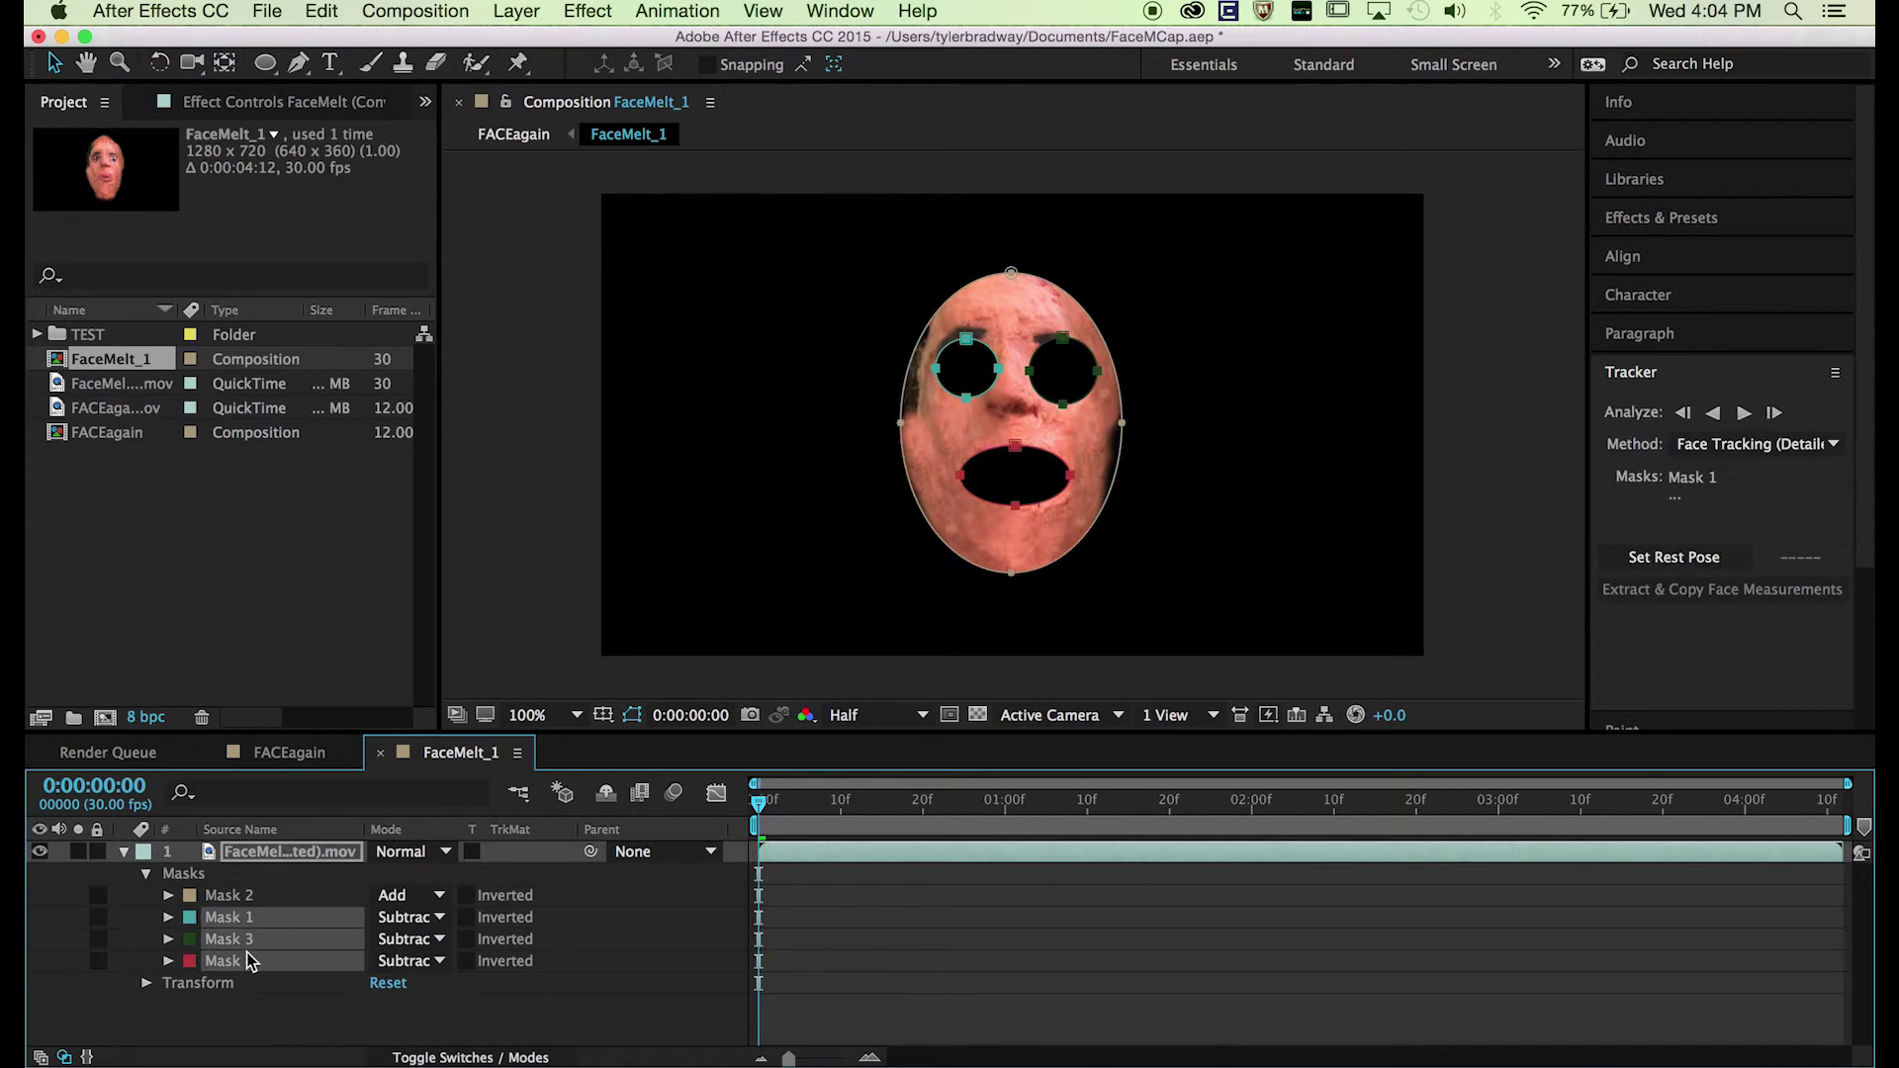
pyautogui.press('f')
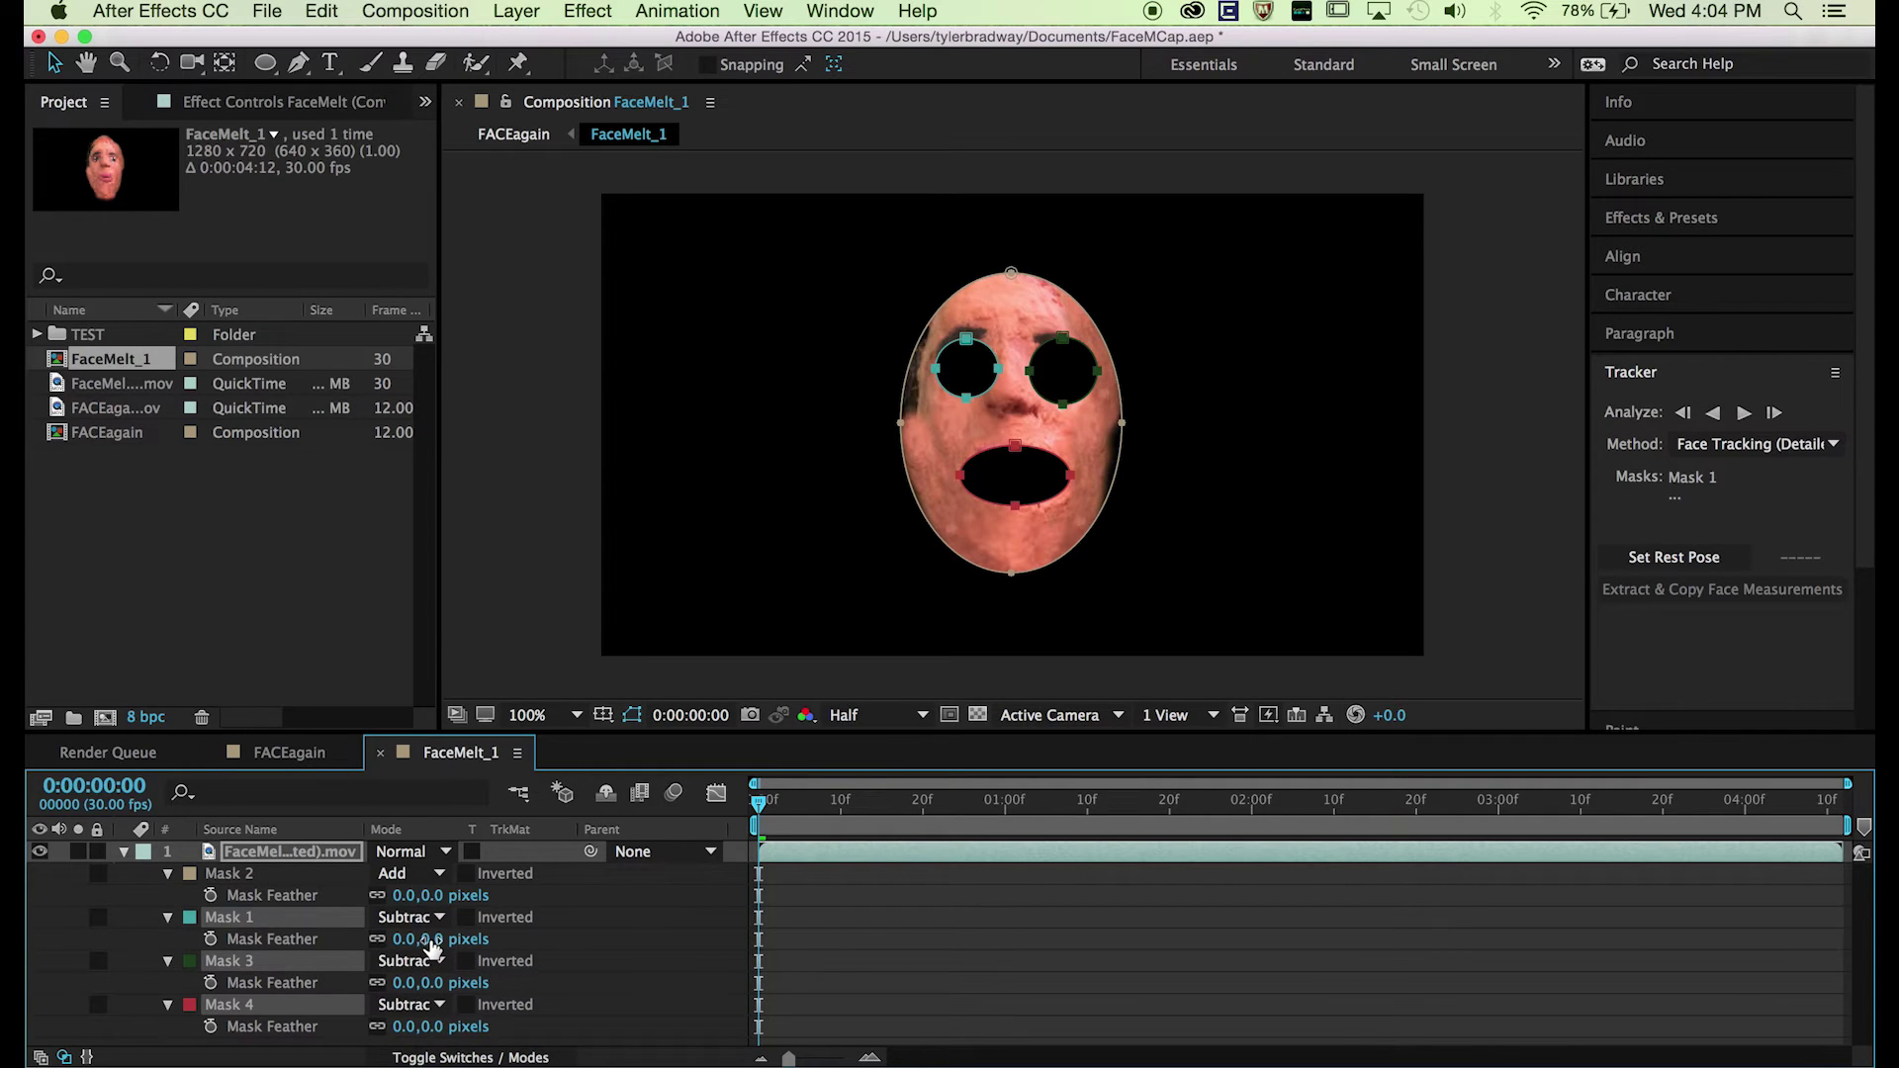
pyautogui.moveTo(428, 939); pyautogui.dragTo(520, 942)
pyautogui.click(977, 934)
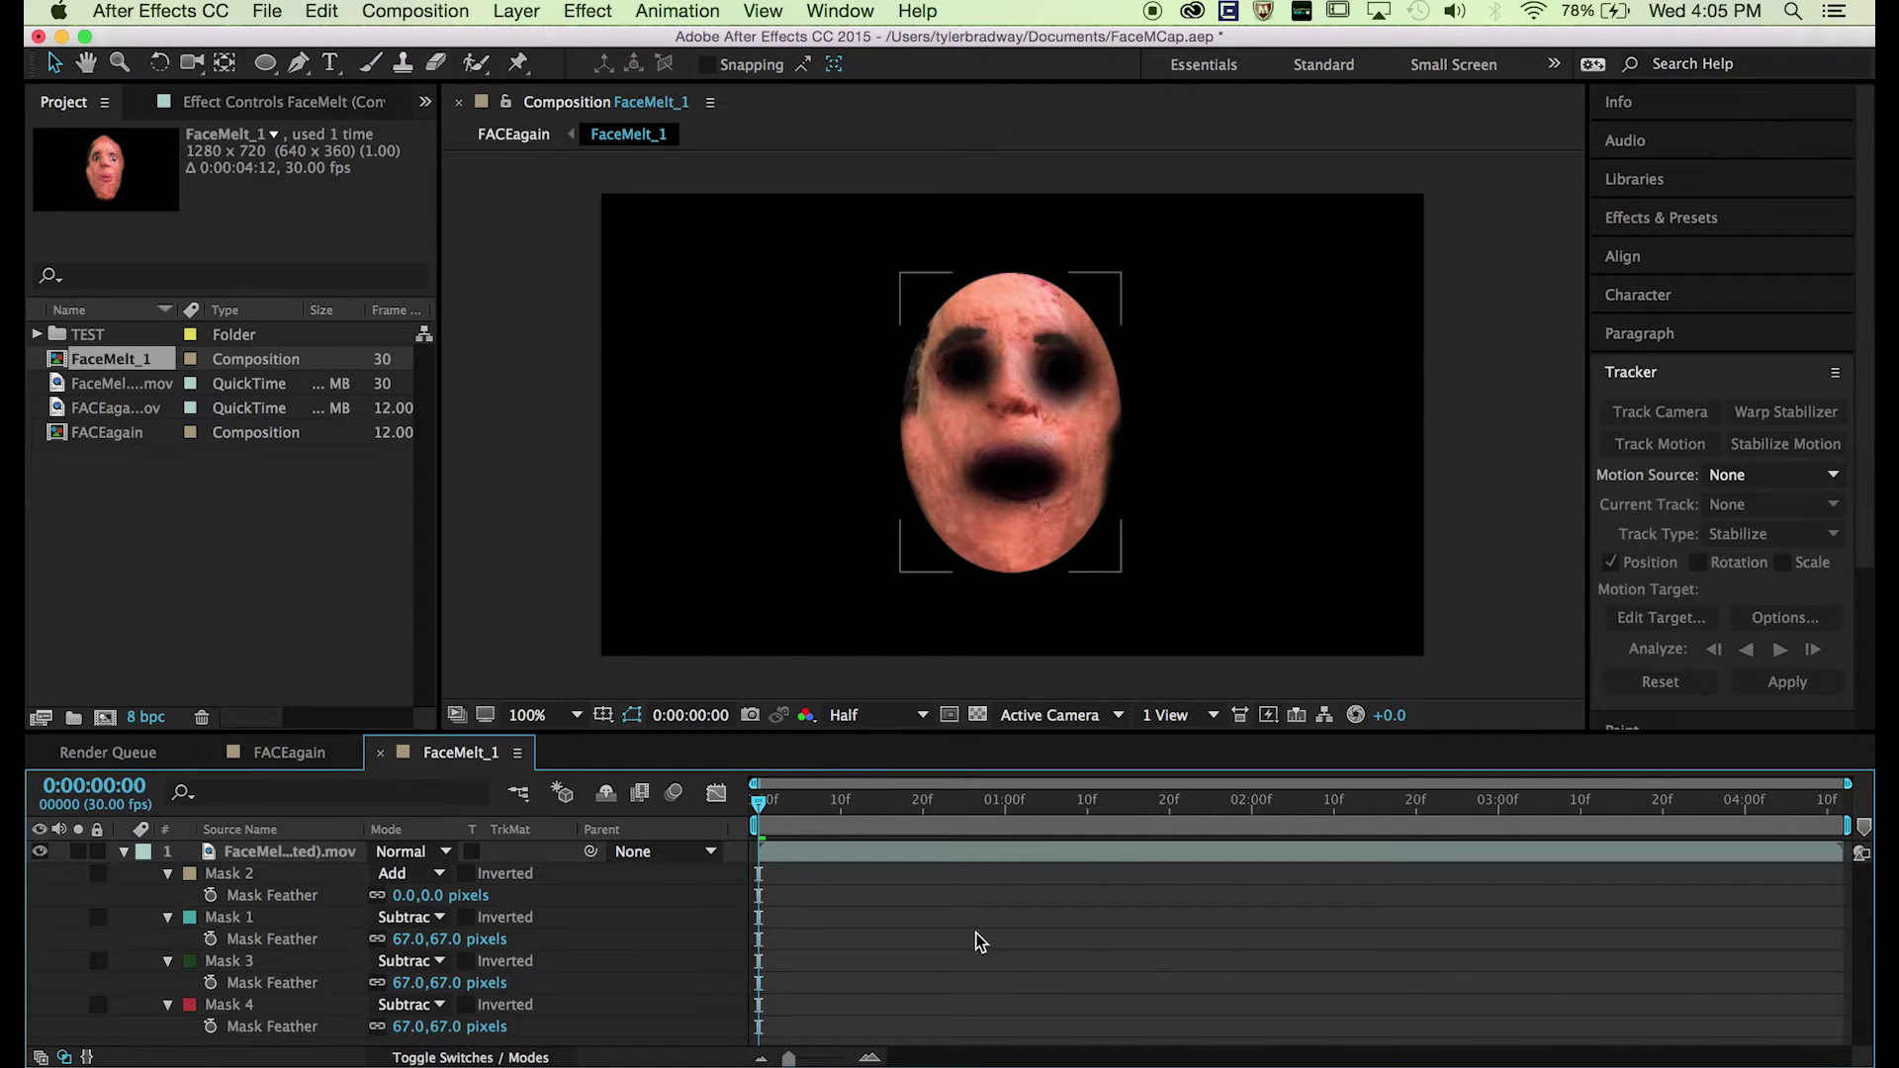
pyautogui.click(853, 851)
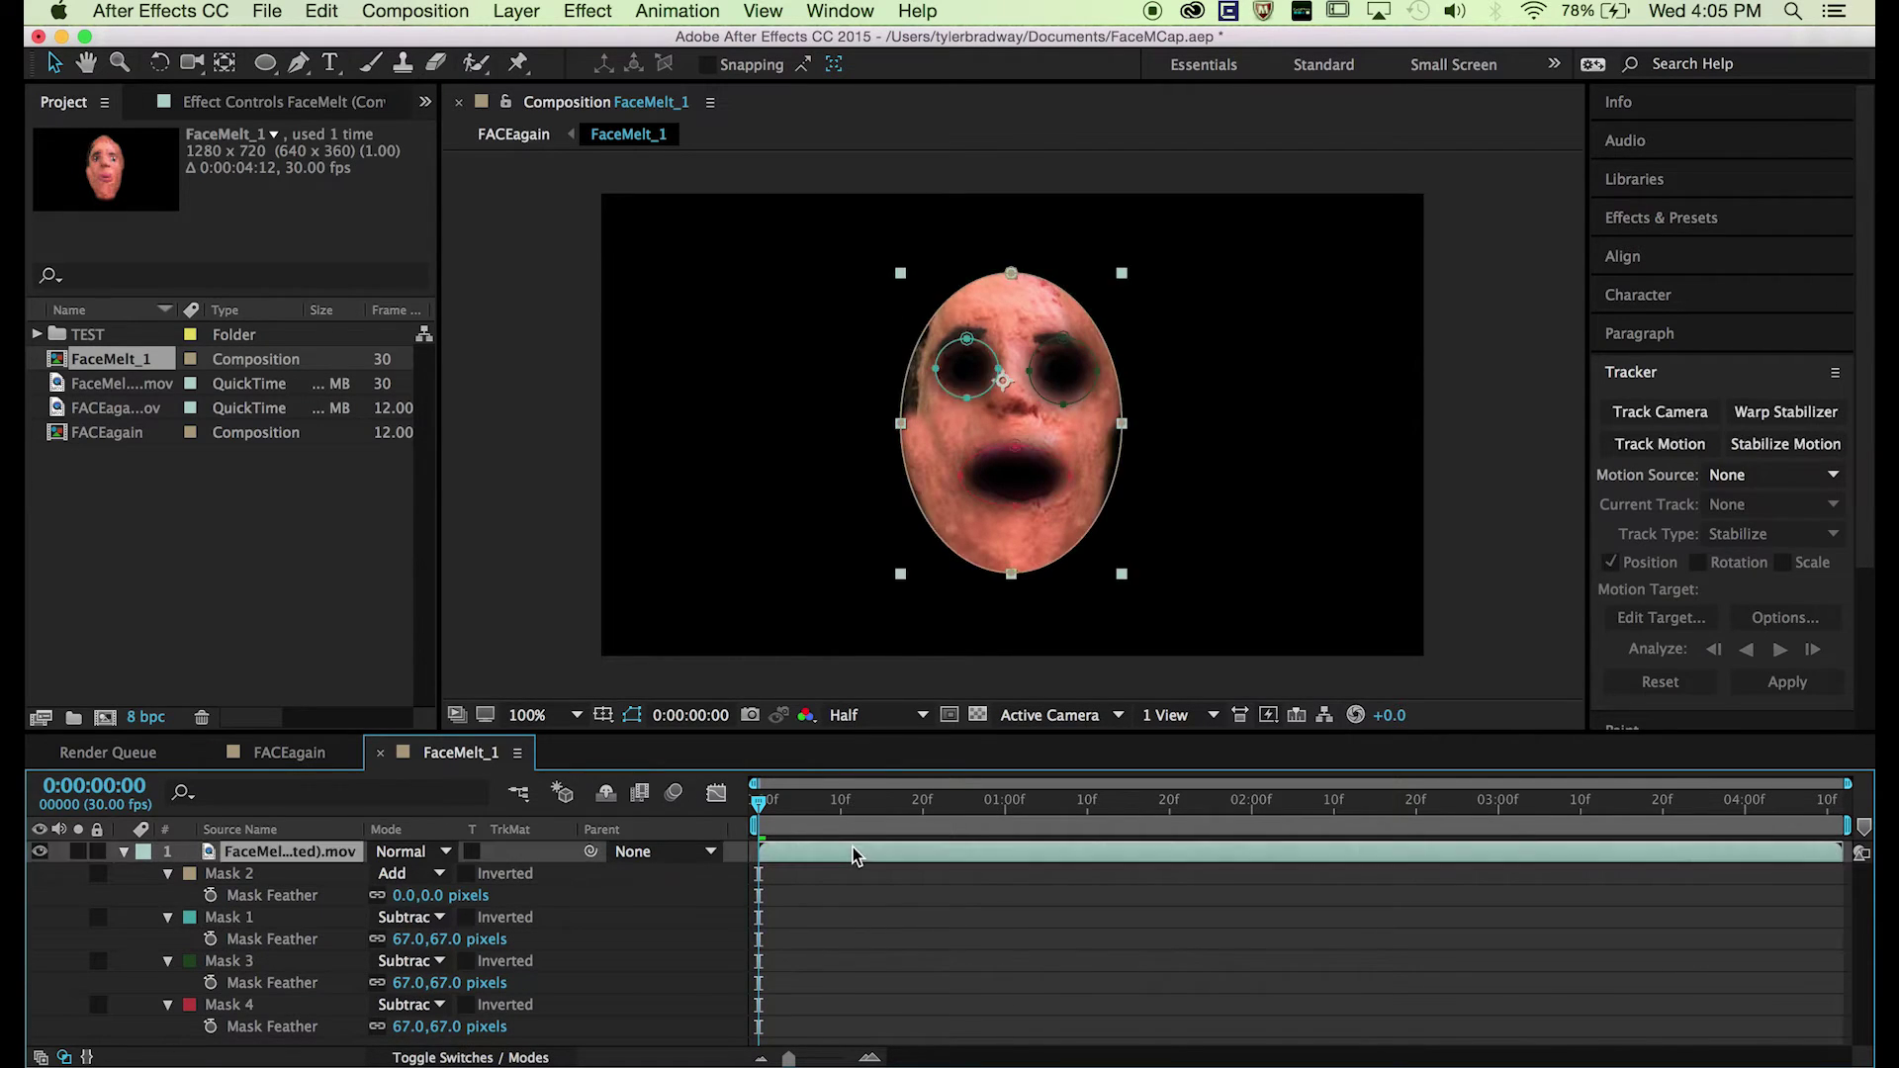
pyautogui.click(225, 874)
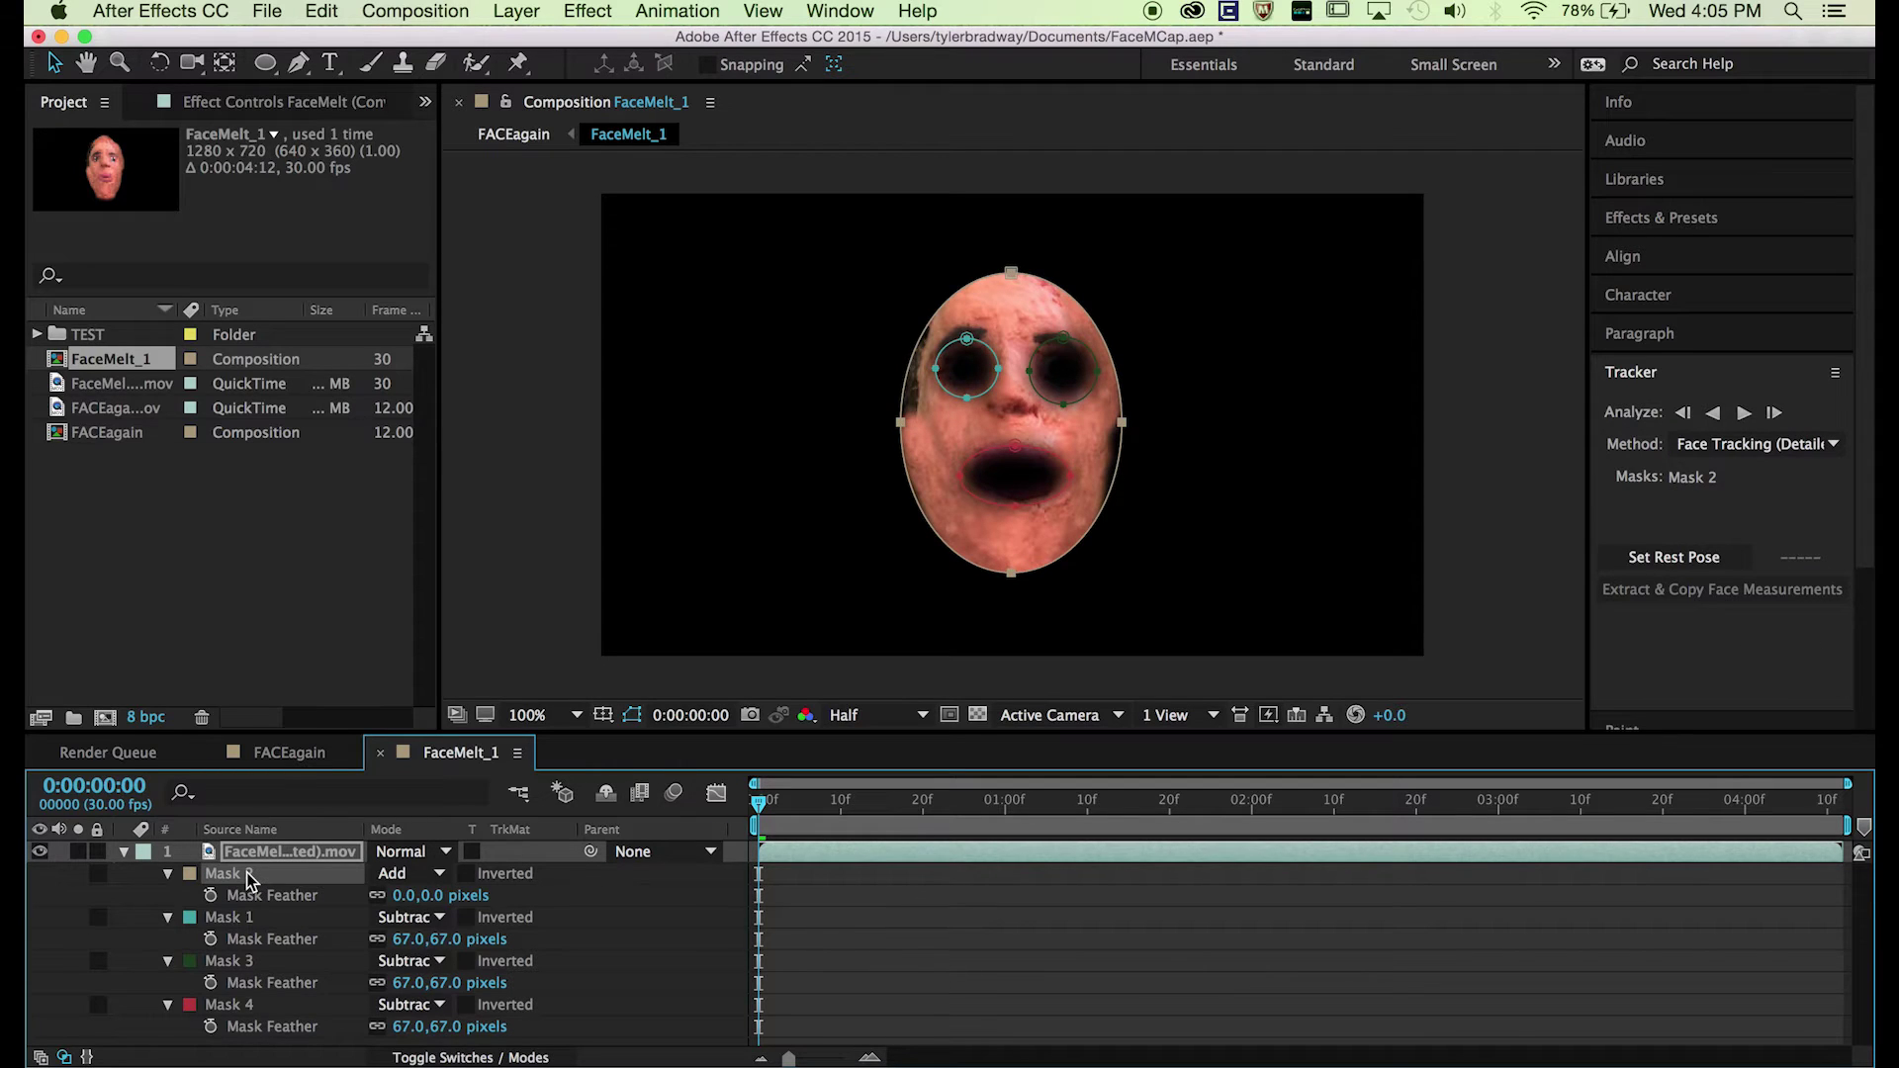
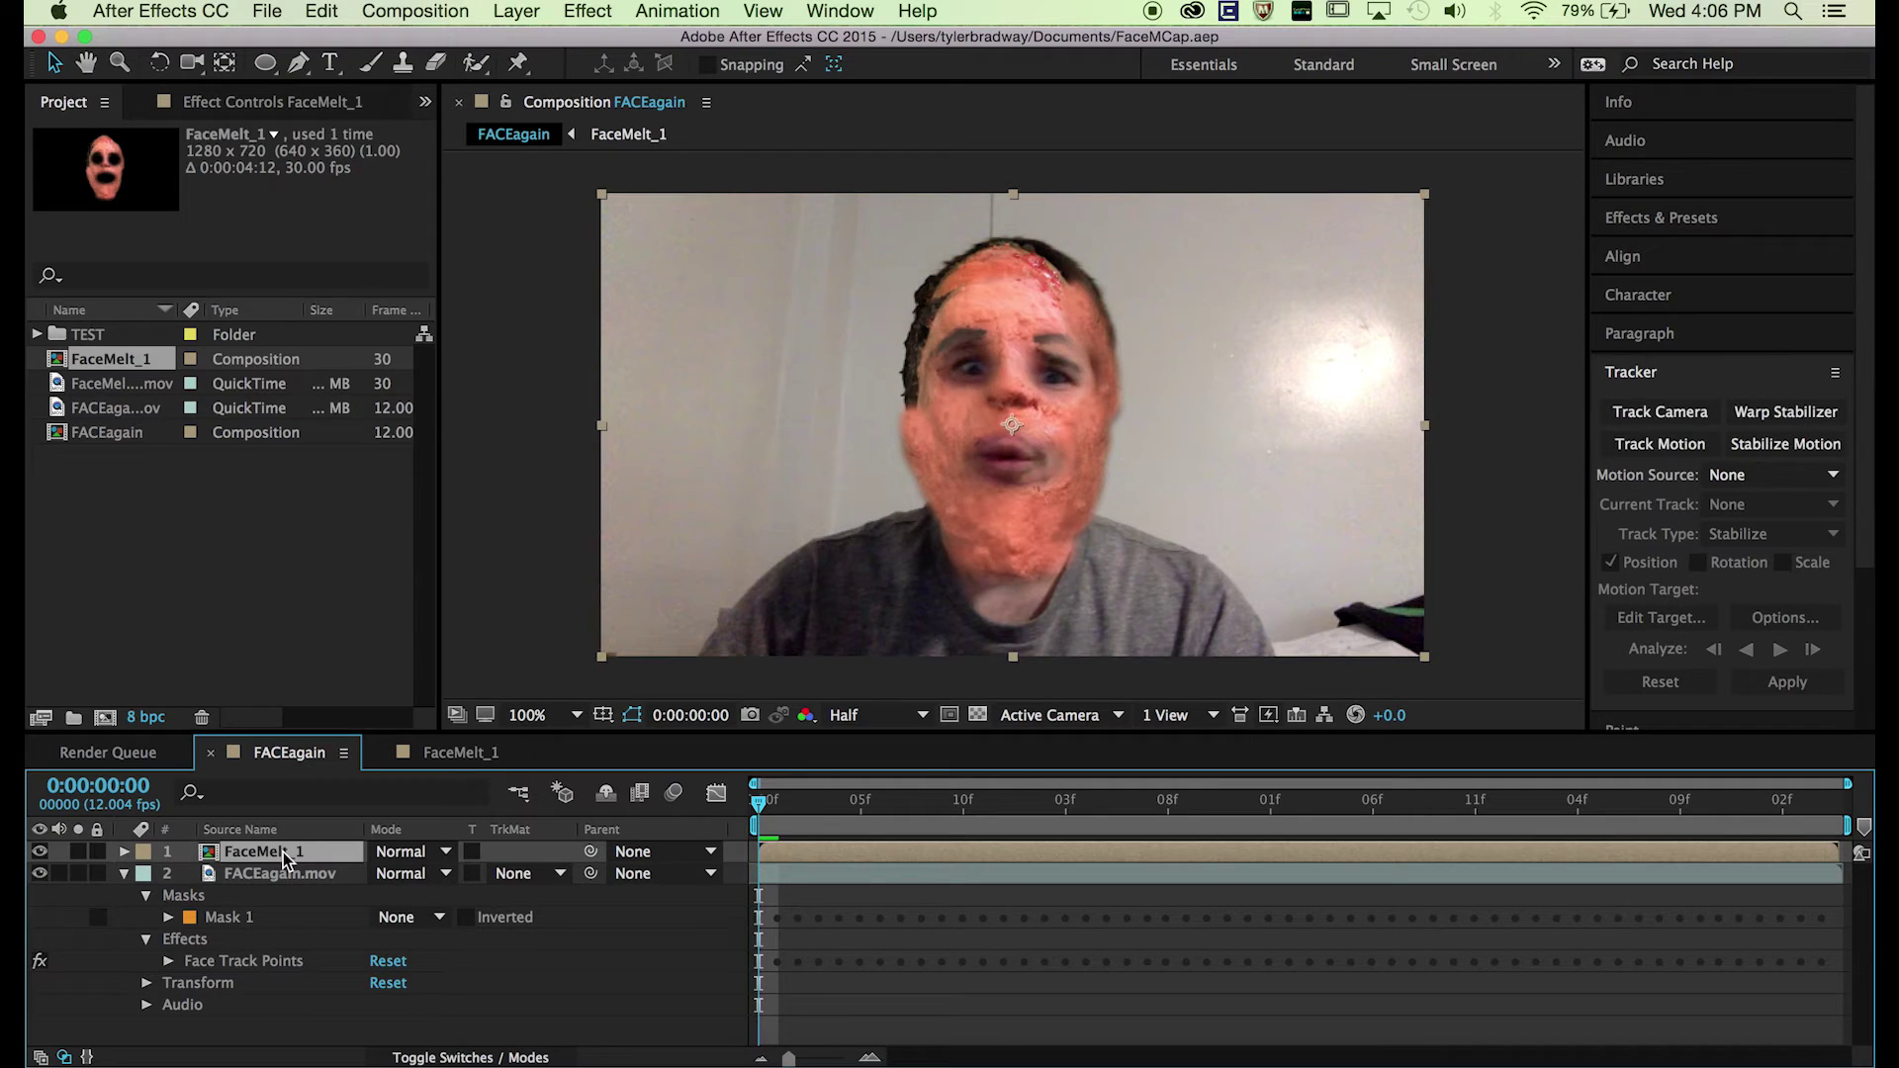
# Step: Activate the Puppet Pin tool for FaceMelt_1 and expand all facial groups in the FACEagain.mov layer's Face Track Points effect
pyautogui.click(518, 62)
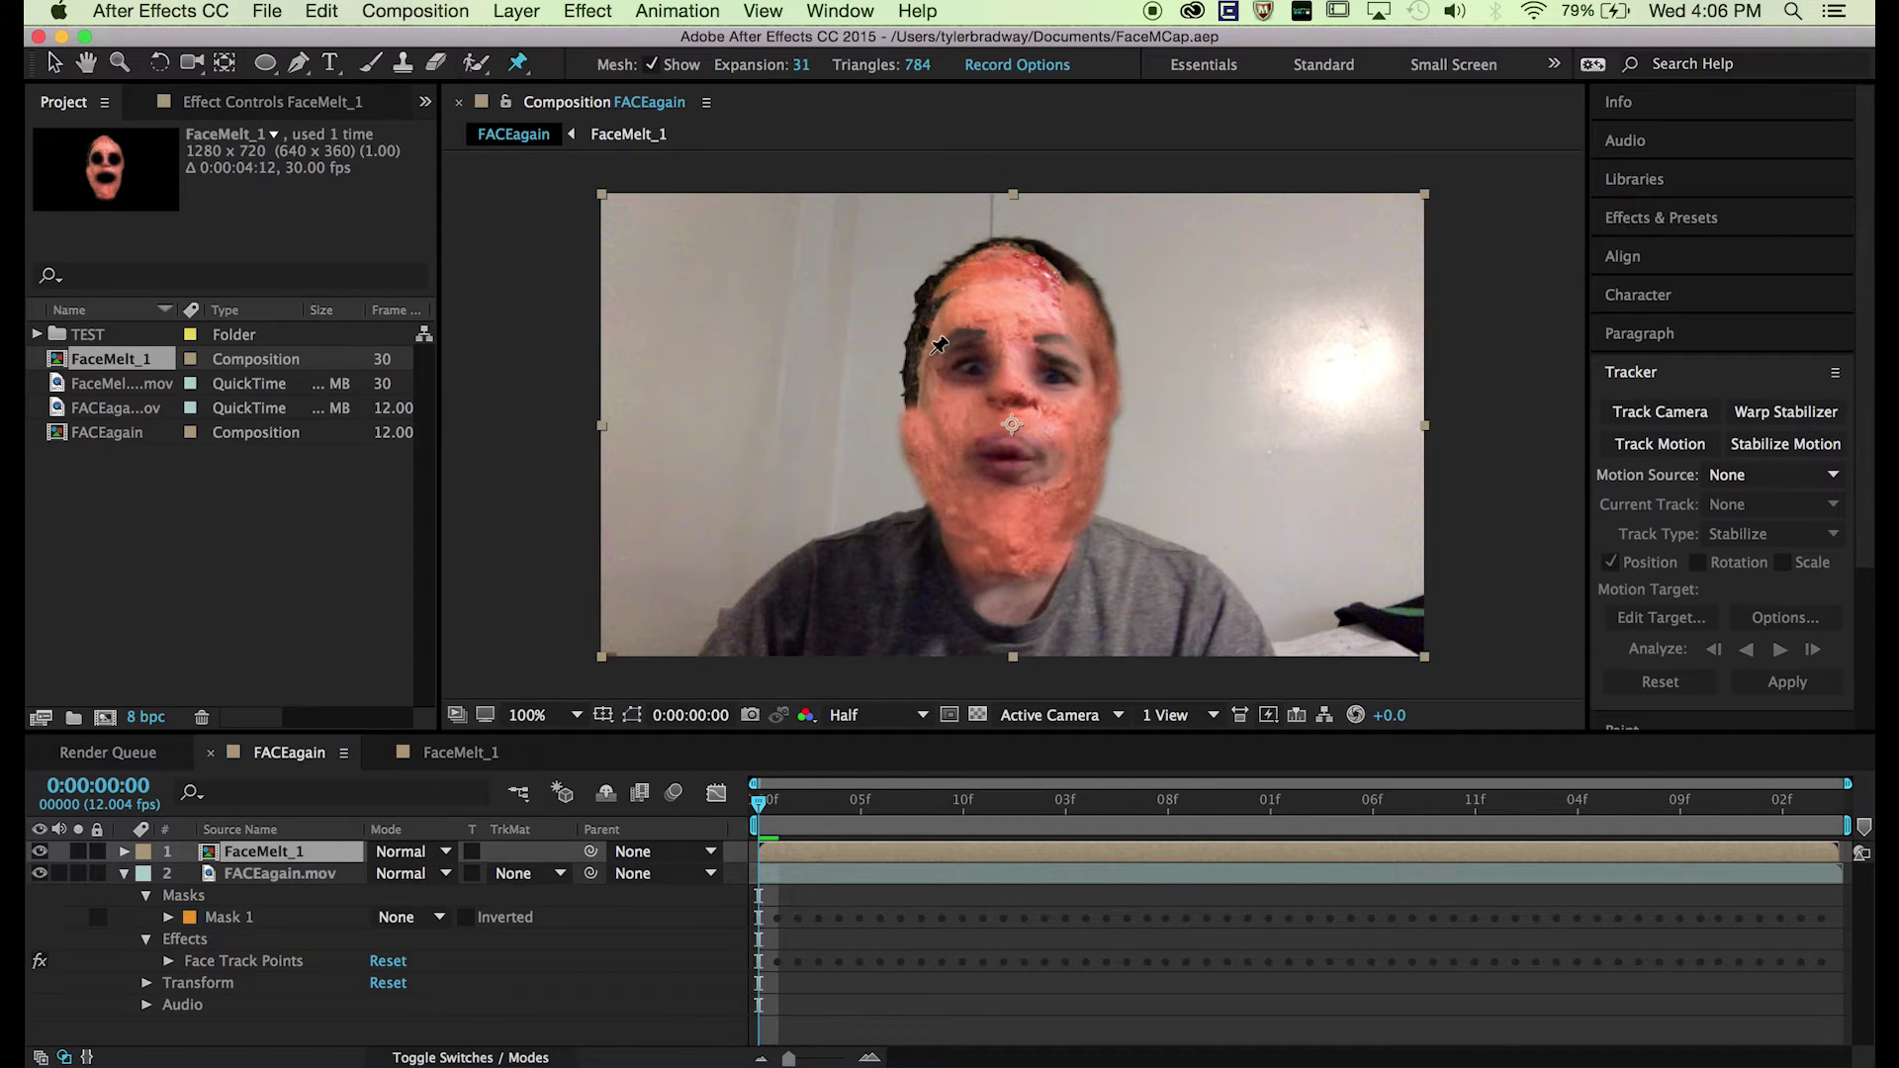
pyautogui.press('.')
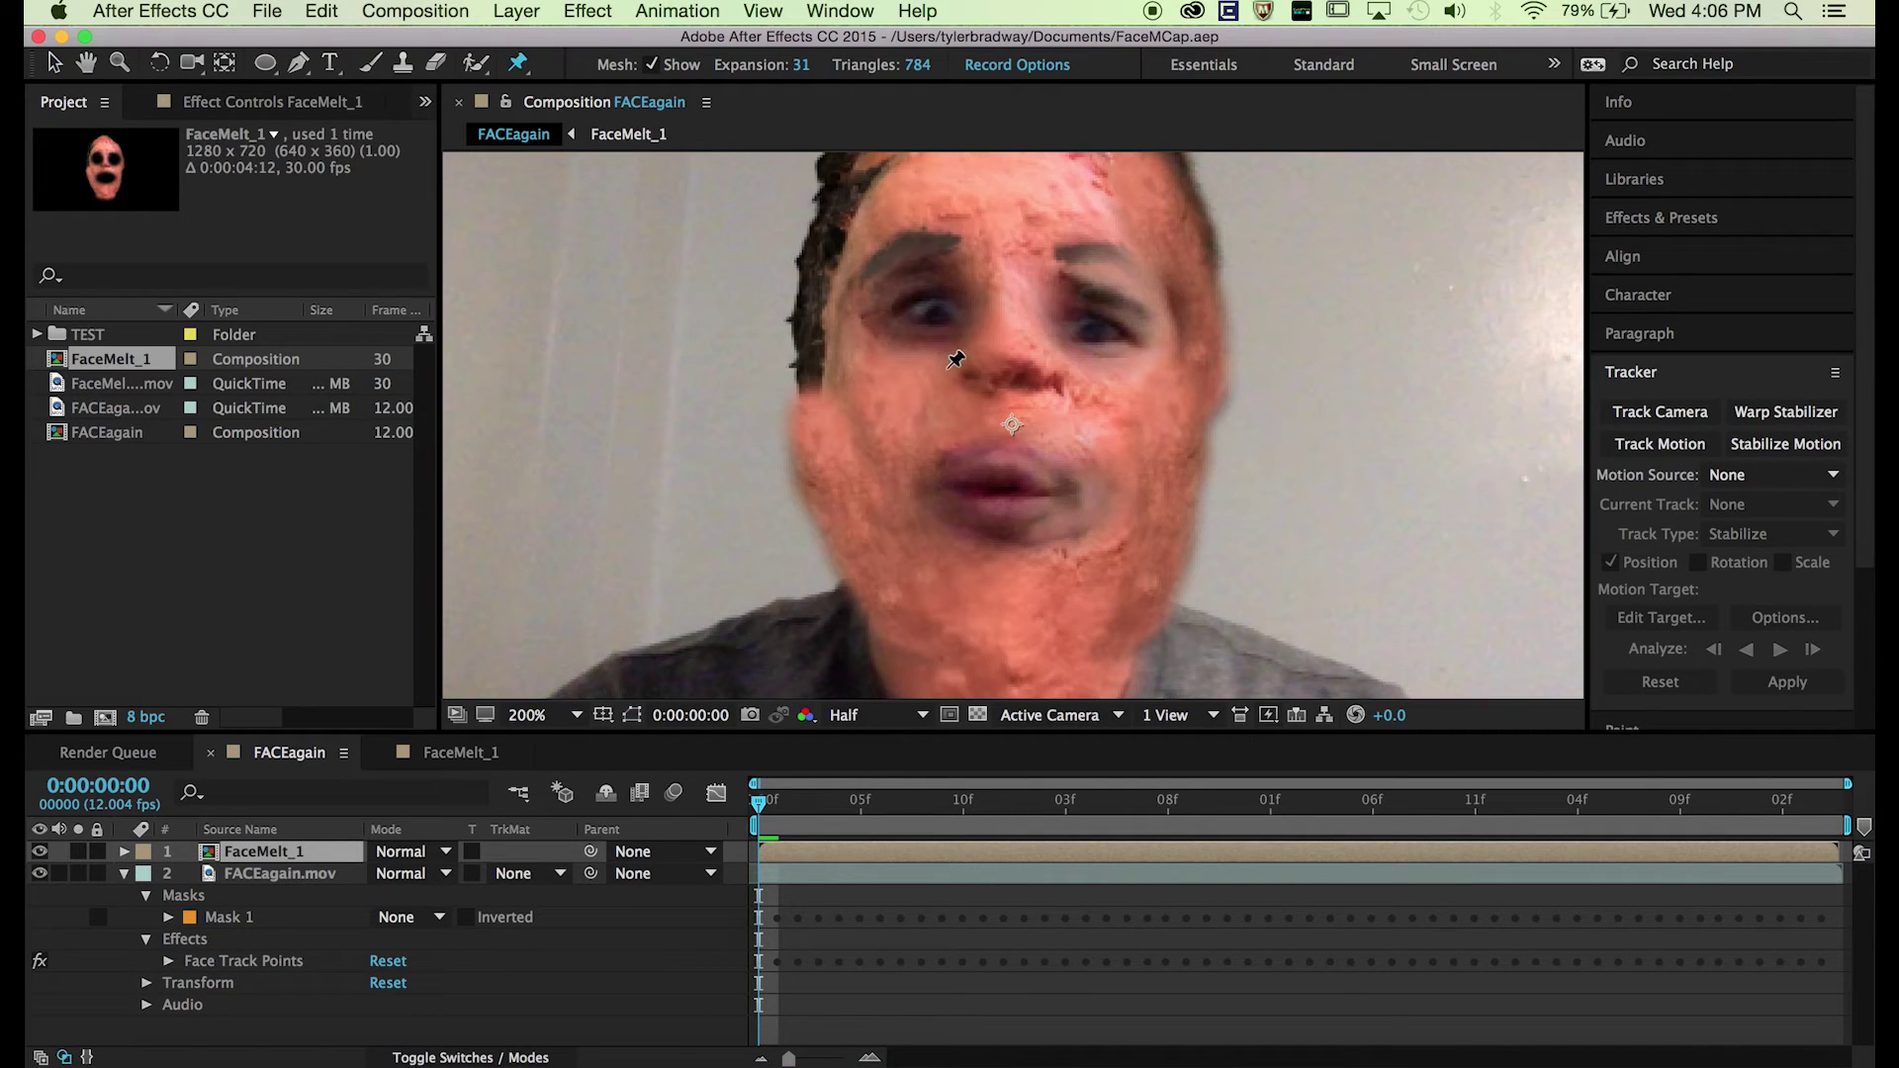
pyautogui.click(170, 966)
pyautogui.scroll(-3, 208, 955)
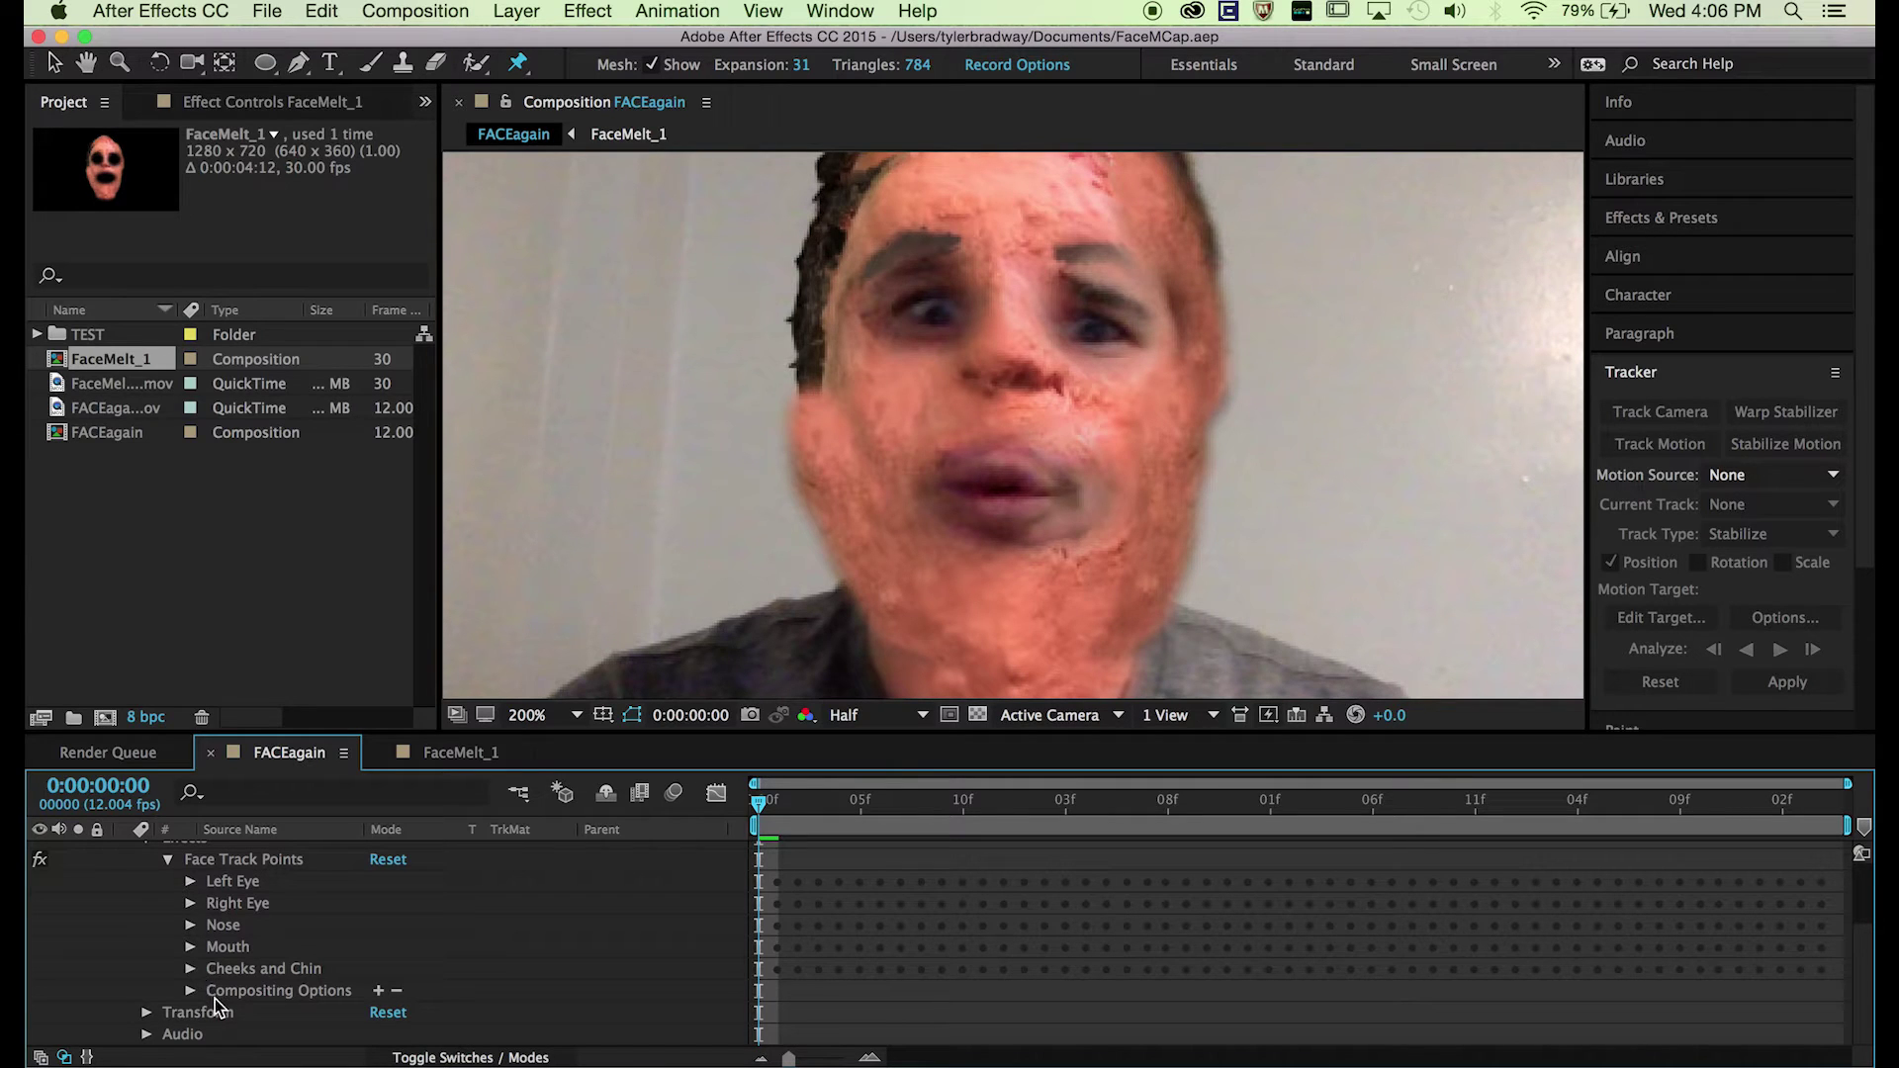
pyautogui.click(190, 968)
pyautogui.scroll(-2, 190, 949)
pyautogui.click(191, 904)
pyautogui.click(190, 881)
pyautogui.click(190, 861)
pyautogui.scroll(3, 190, 891)
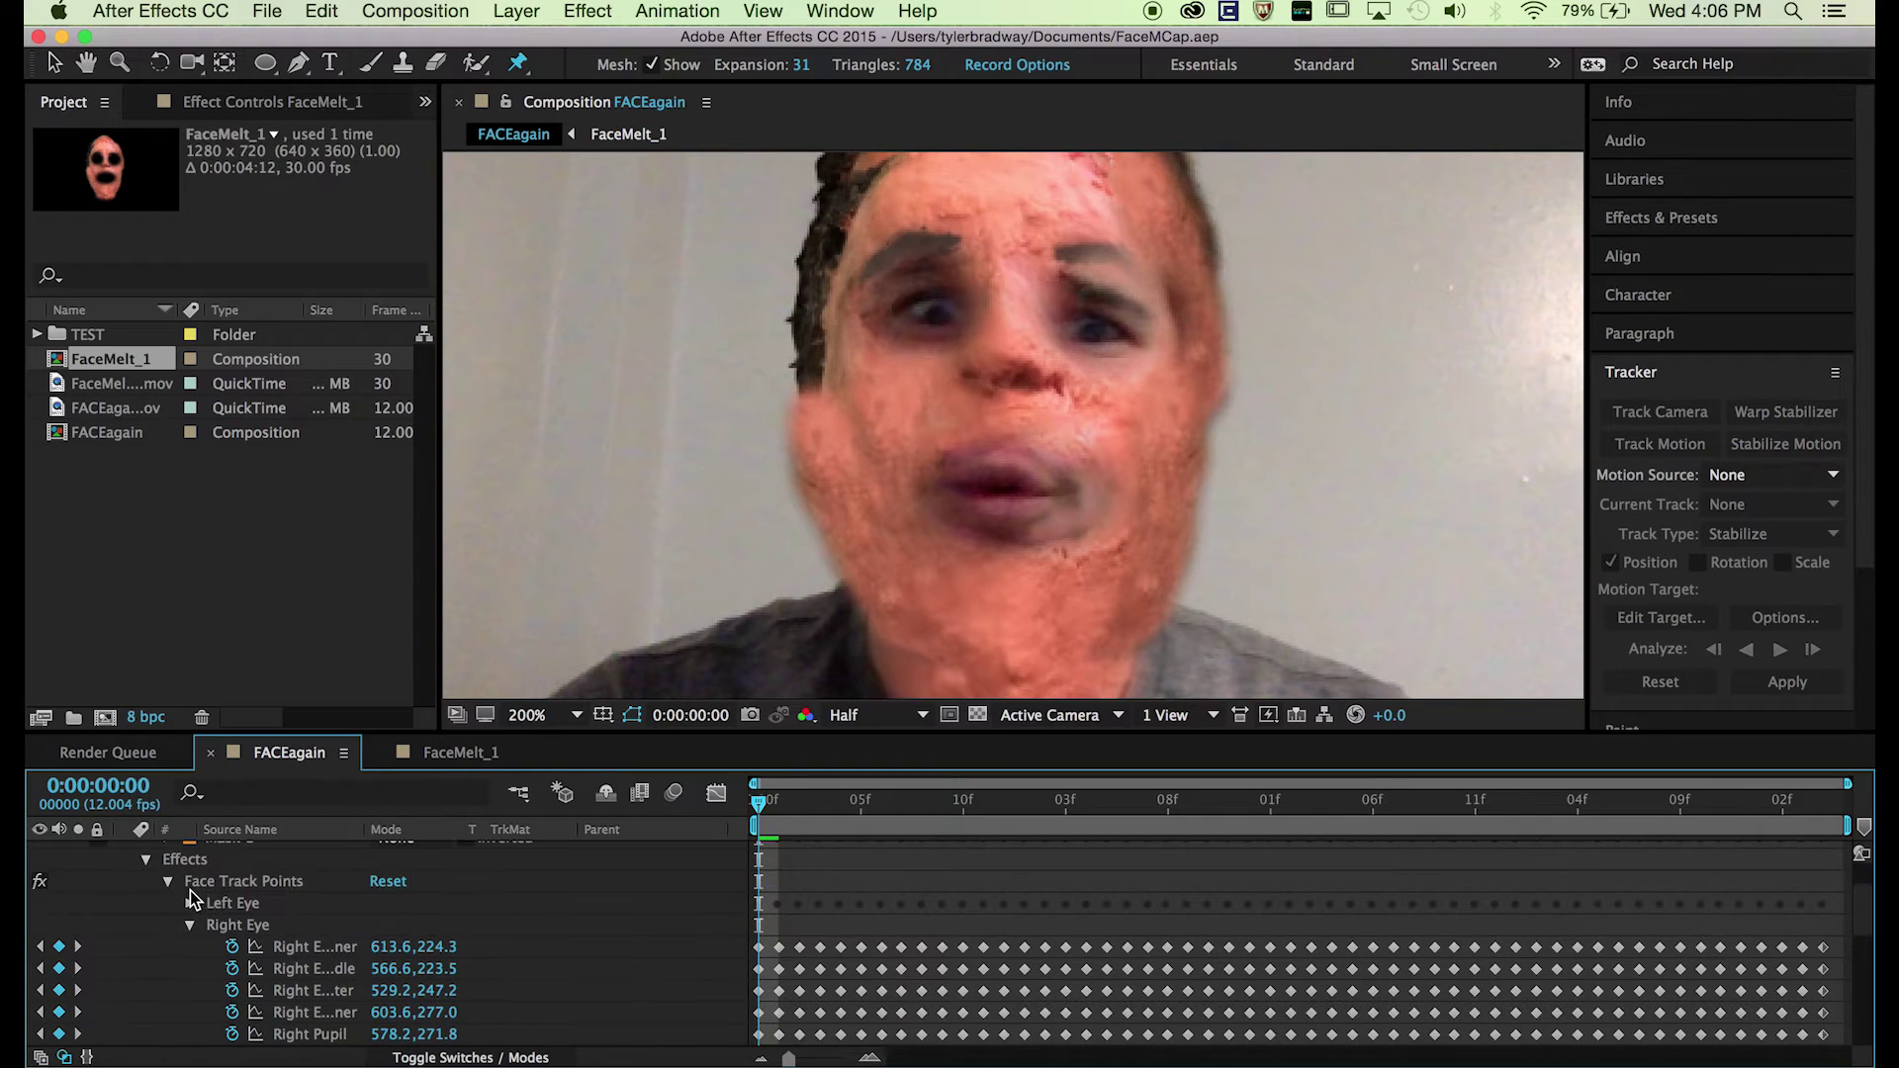
pyautogui.click(191, 903)
pyautogui.scroll(-3, 624, 922)
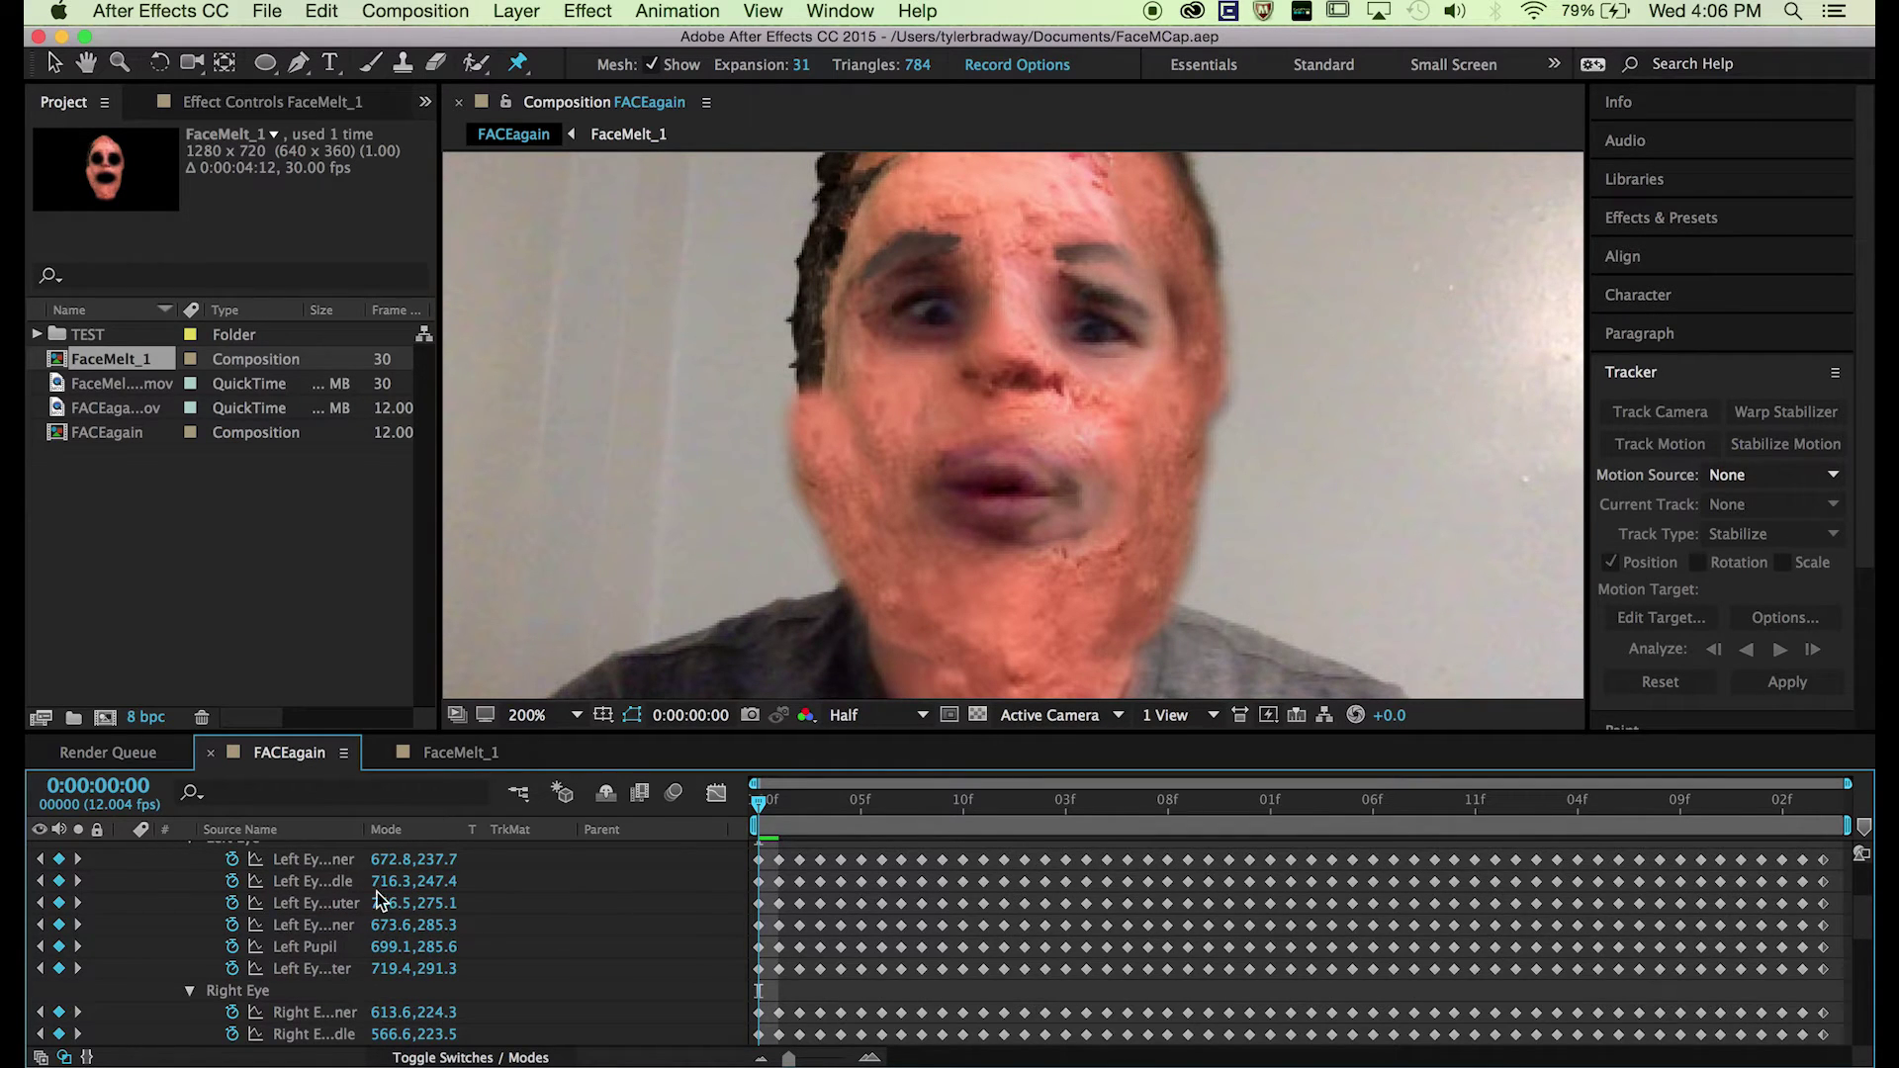
# Step: Examine the tracked eye, nose, mouth, cheek and chin points, displaying their positions over the face
pyautogui.click(297, 860)
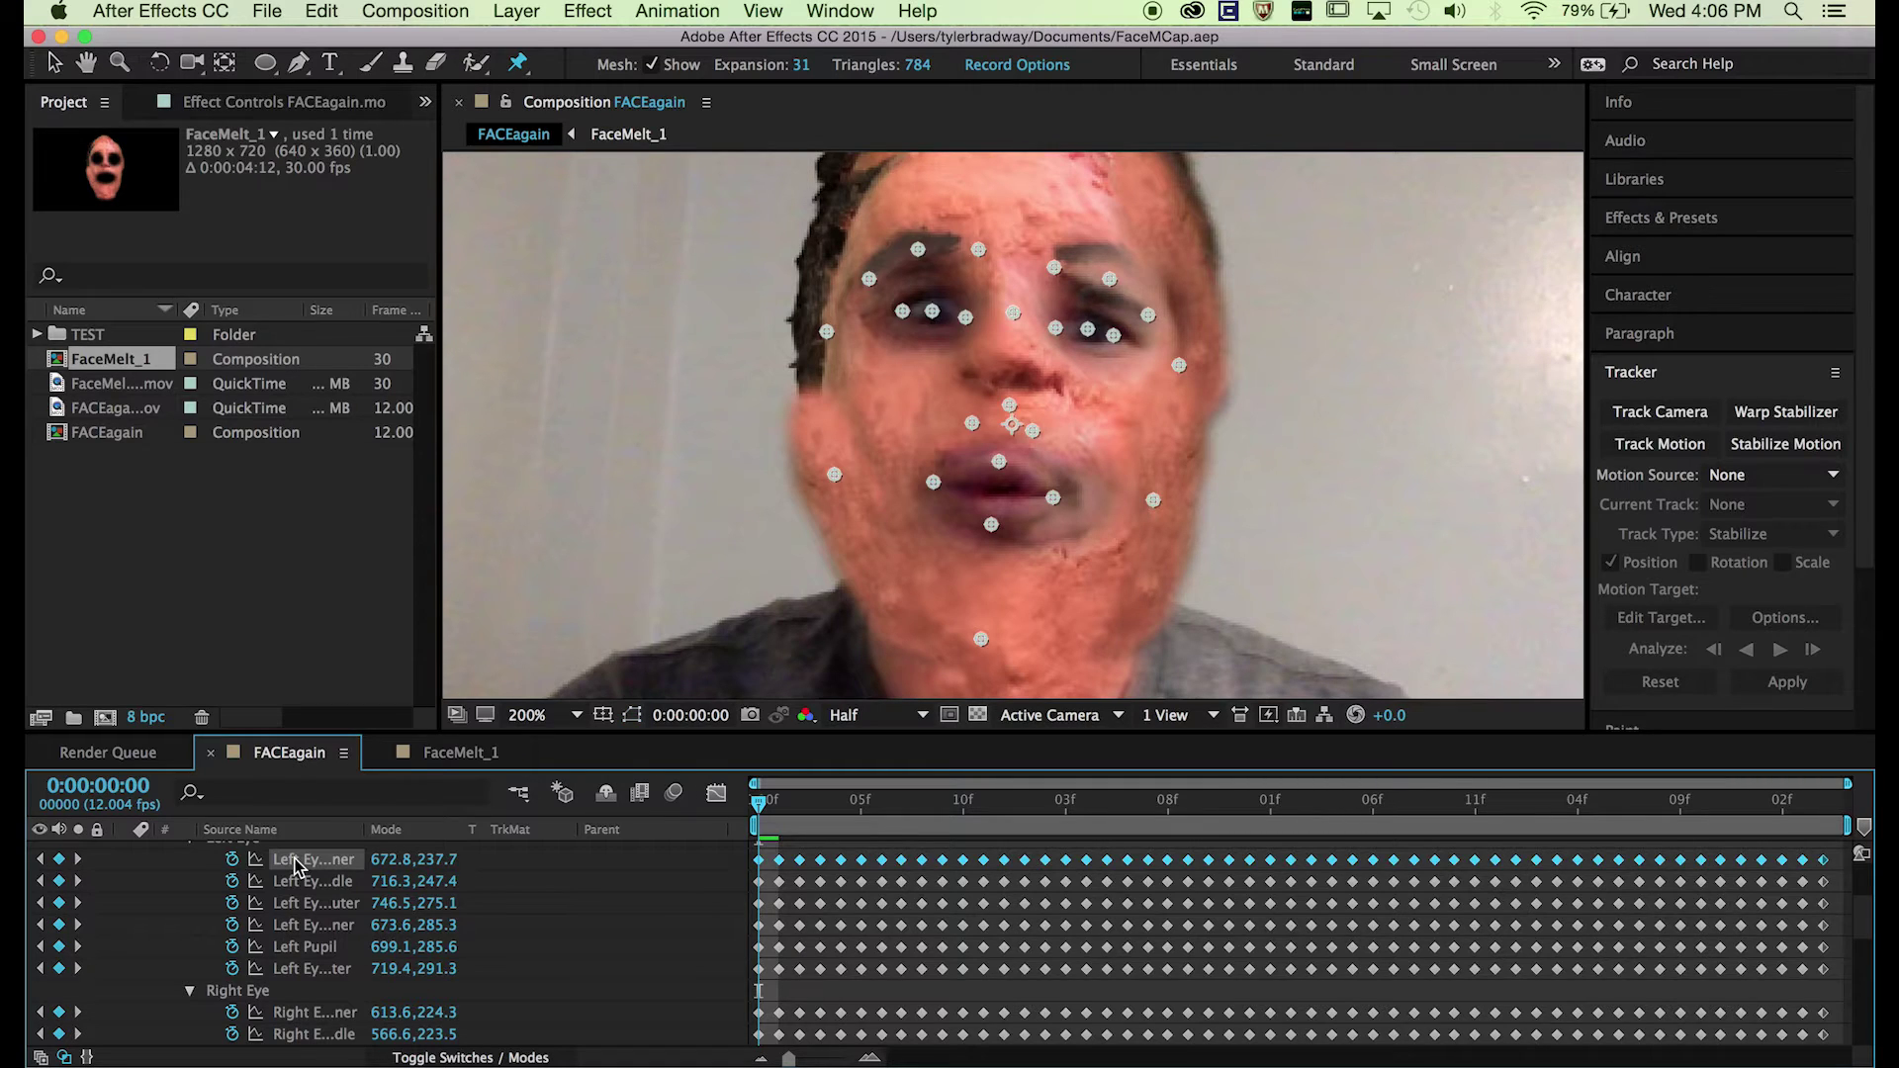
pyautogui.click(297, 882)
pyautogui.scroll(-3, 315, 945)
pyautogui.click(310, 928)
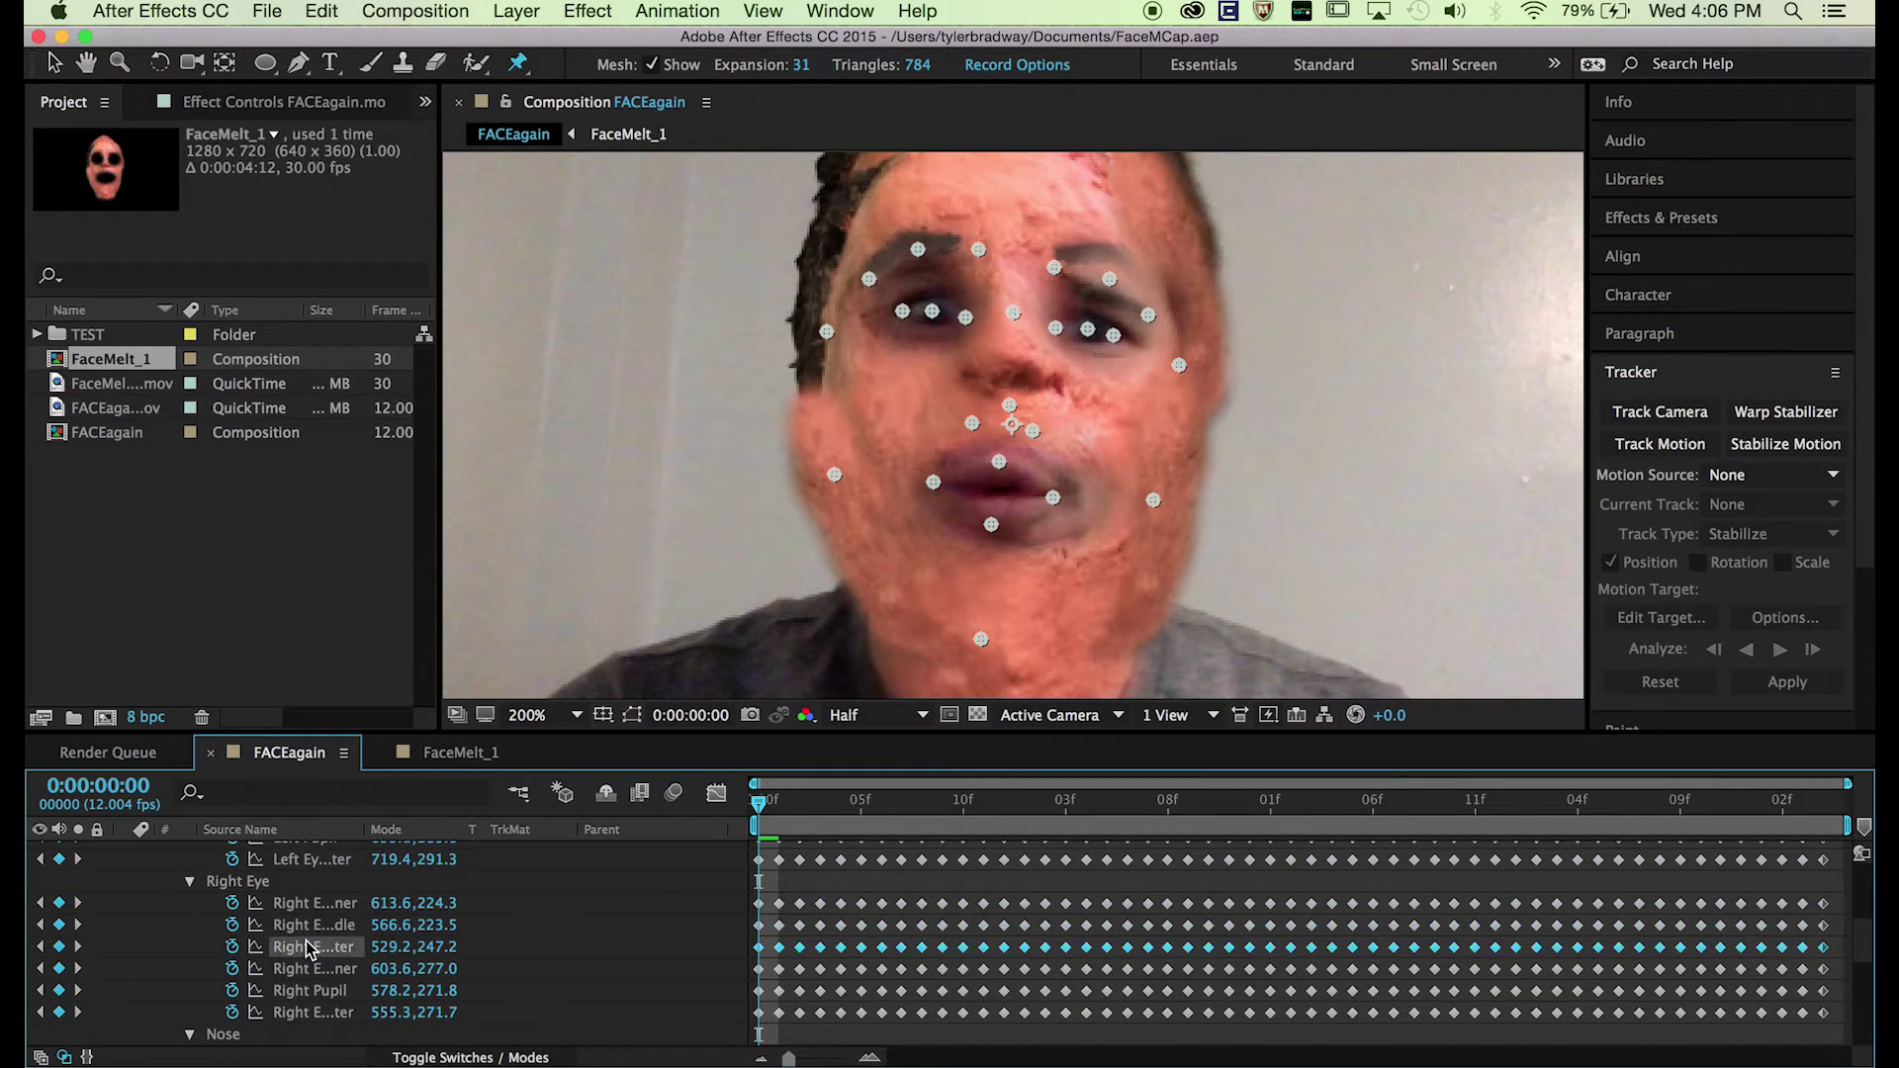
pyautogui.scroll(-3, 297, 950)
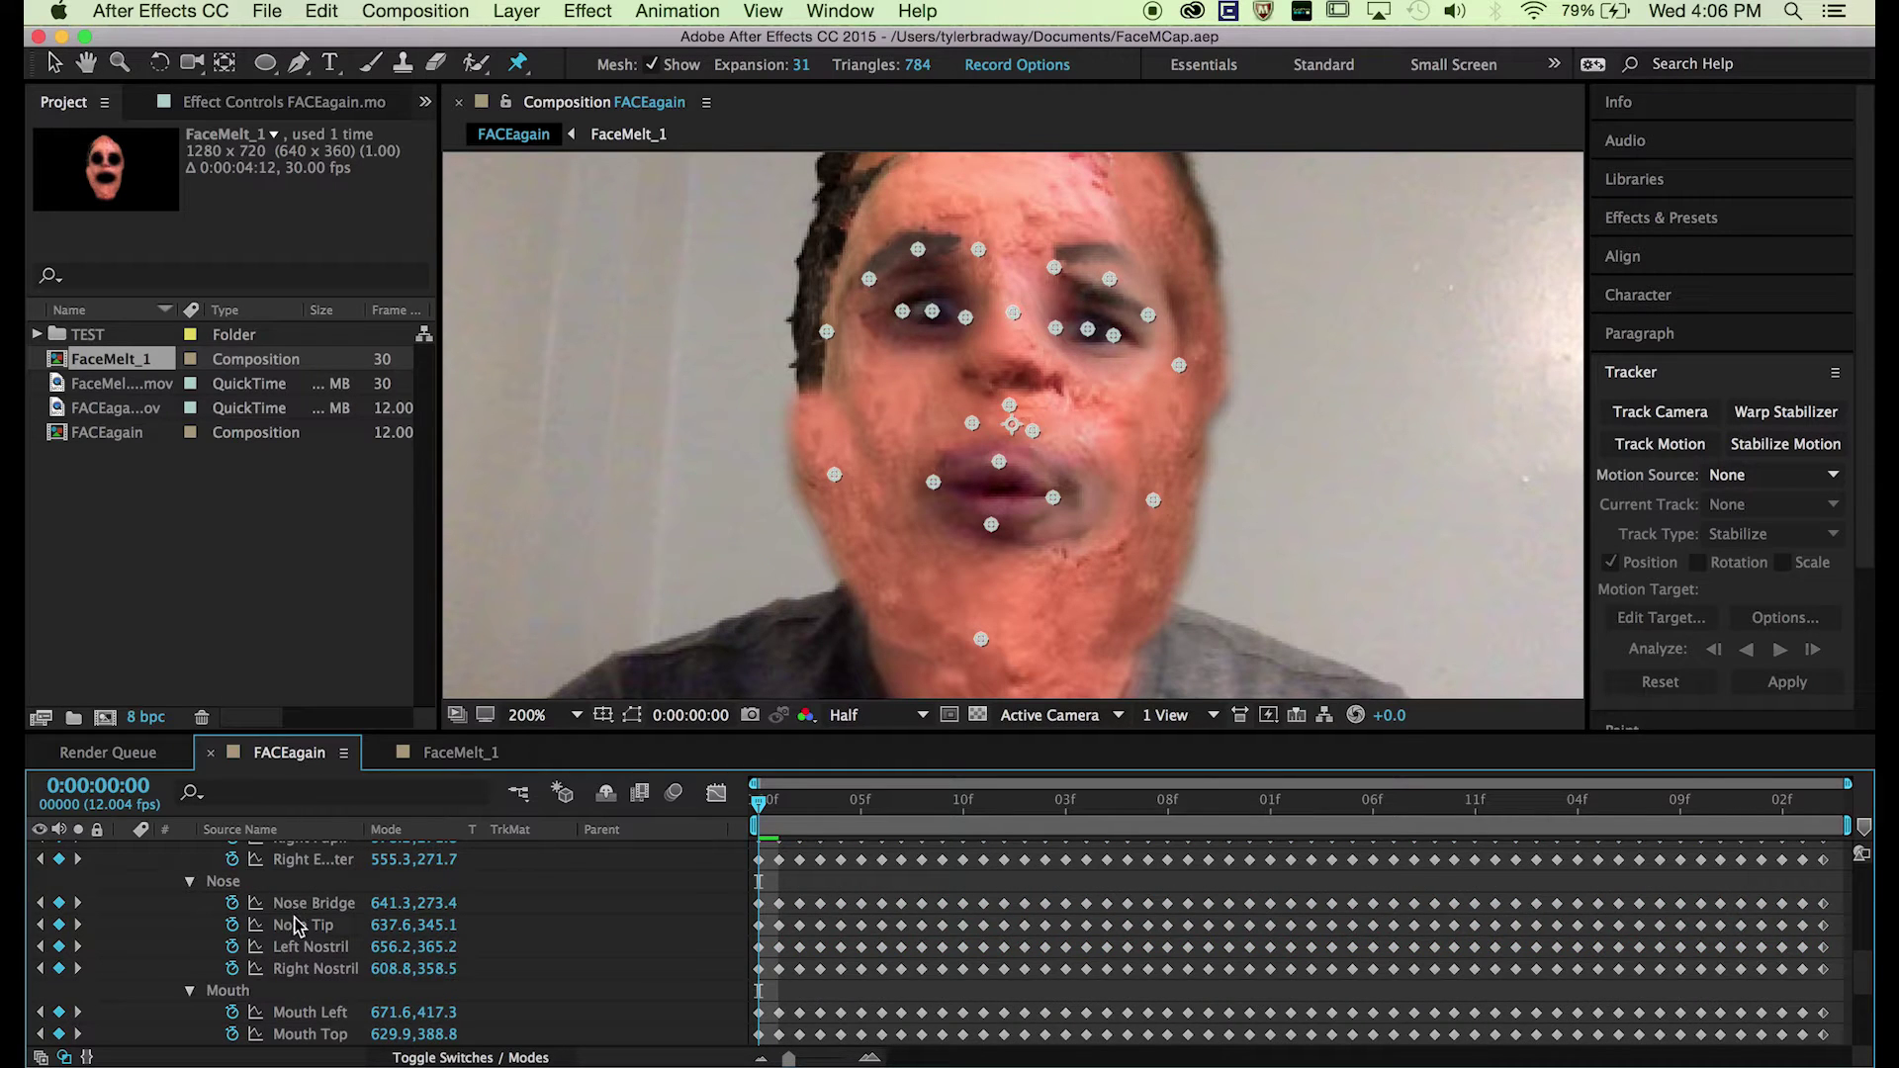
pyautogui.scroll(-3, 308, 984)
pyautogui.scroll(-2, 307, 965)
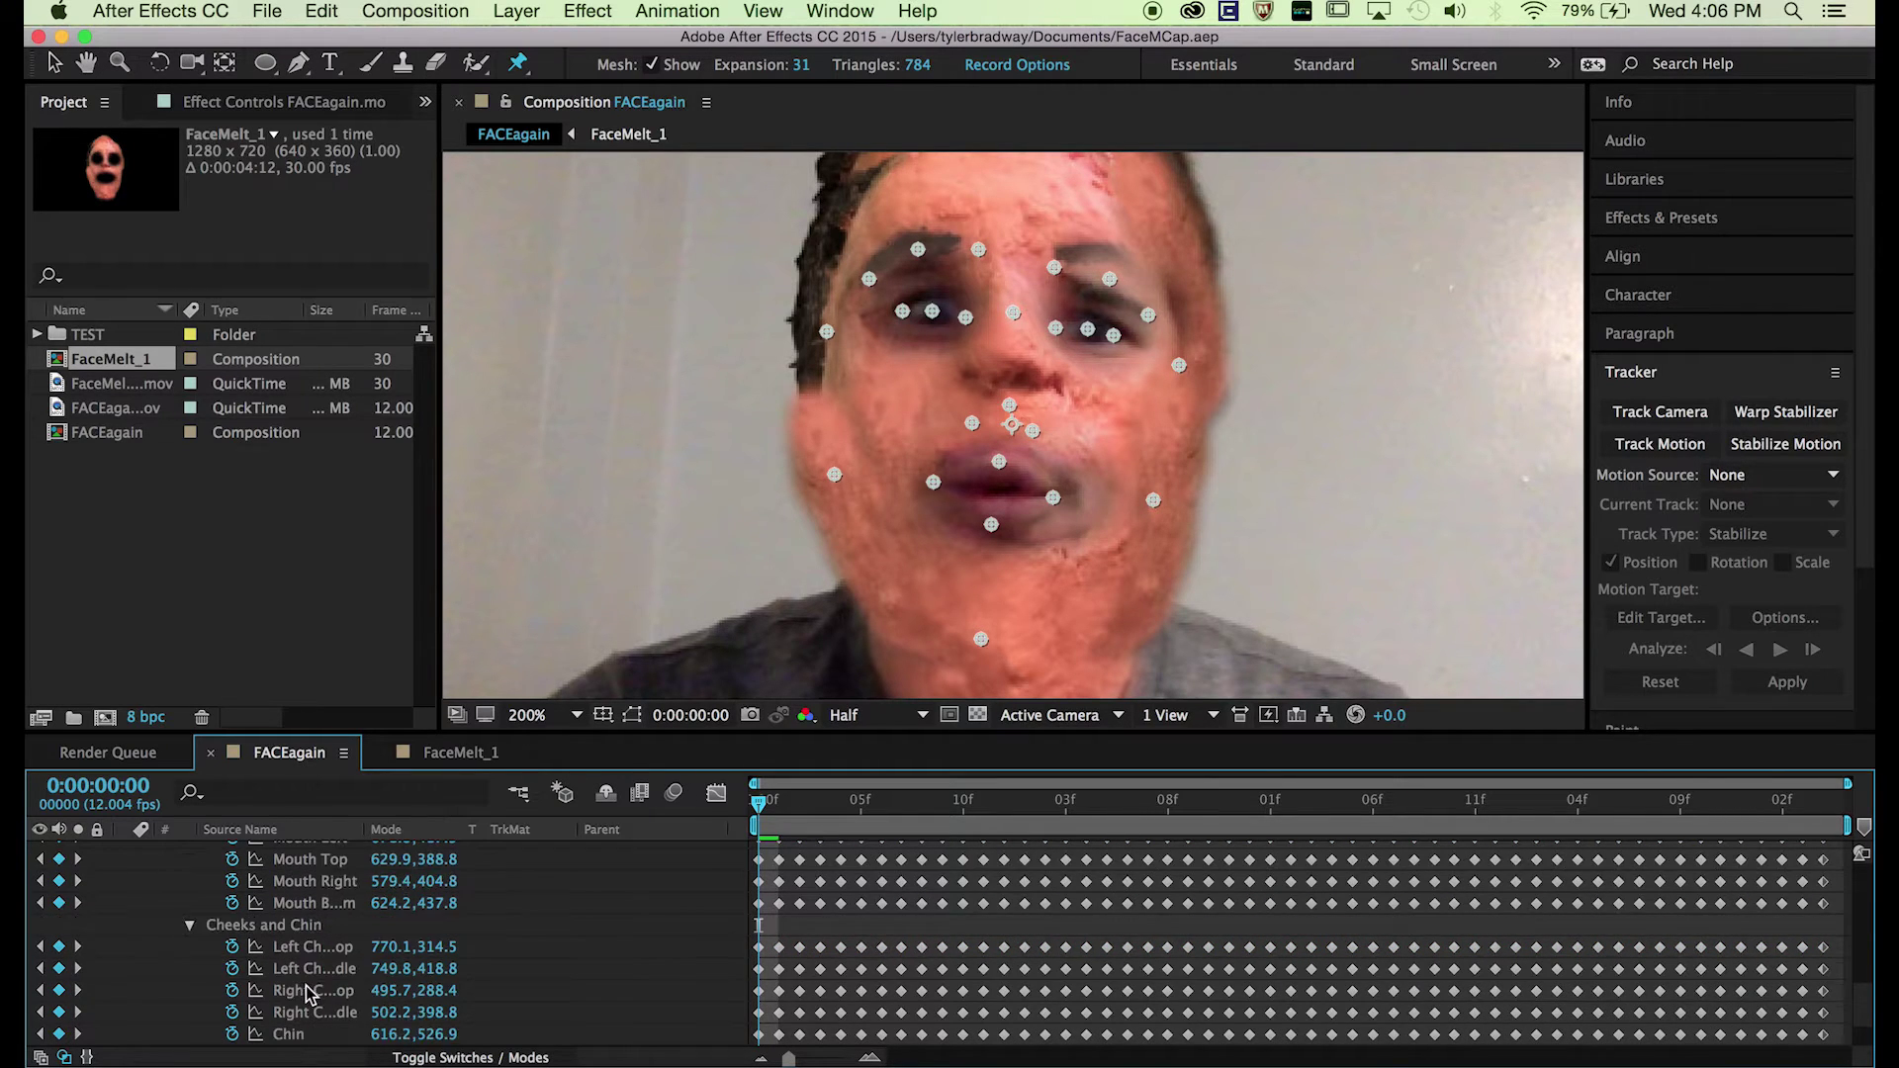
pyautogui.scroll(4, 379, 979)
pyautogui.scroll(5, 379, 980)
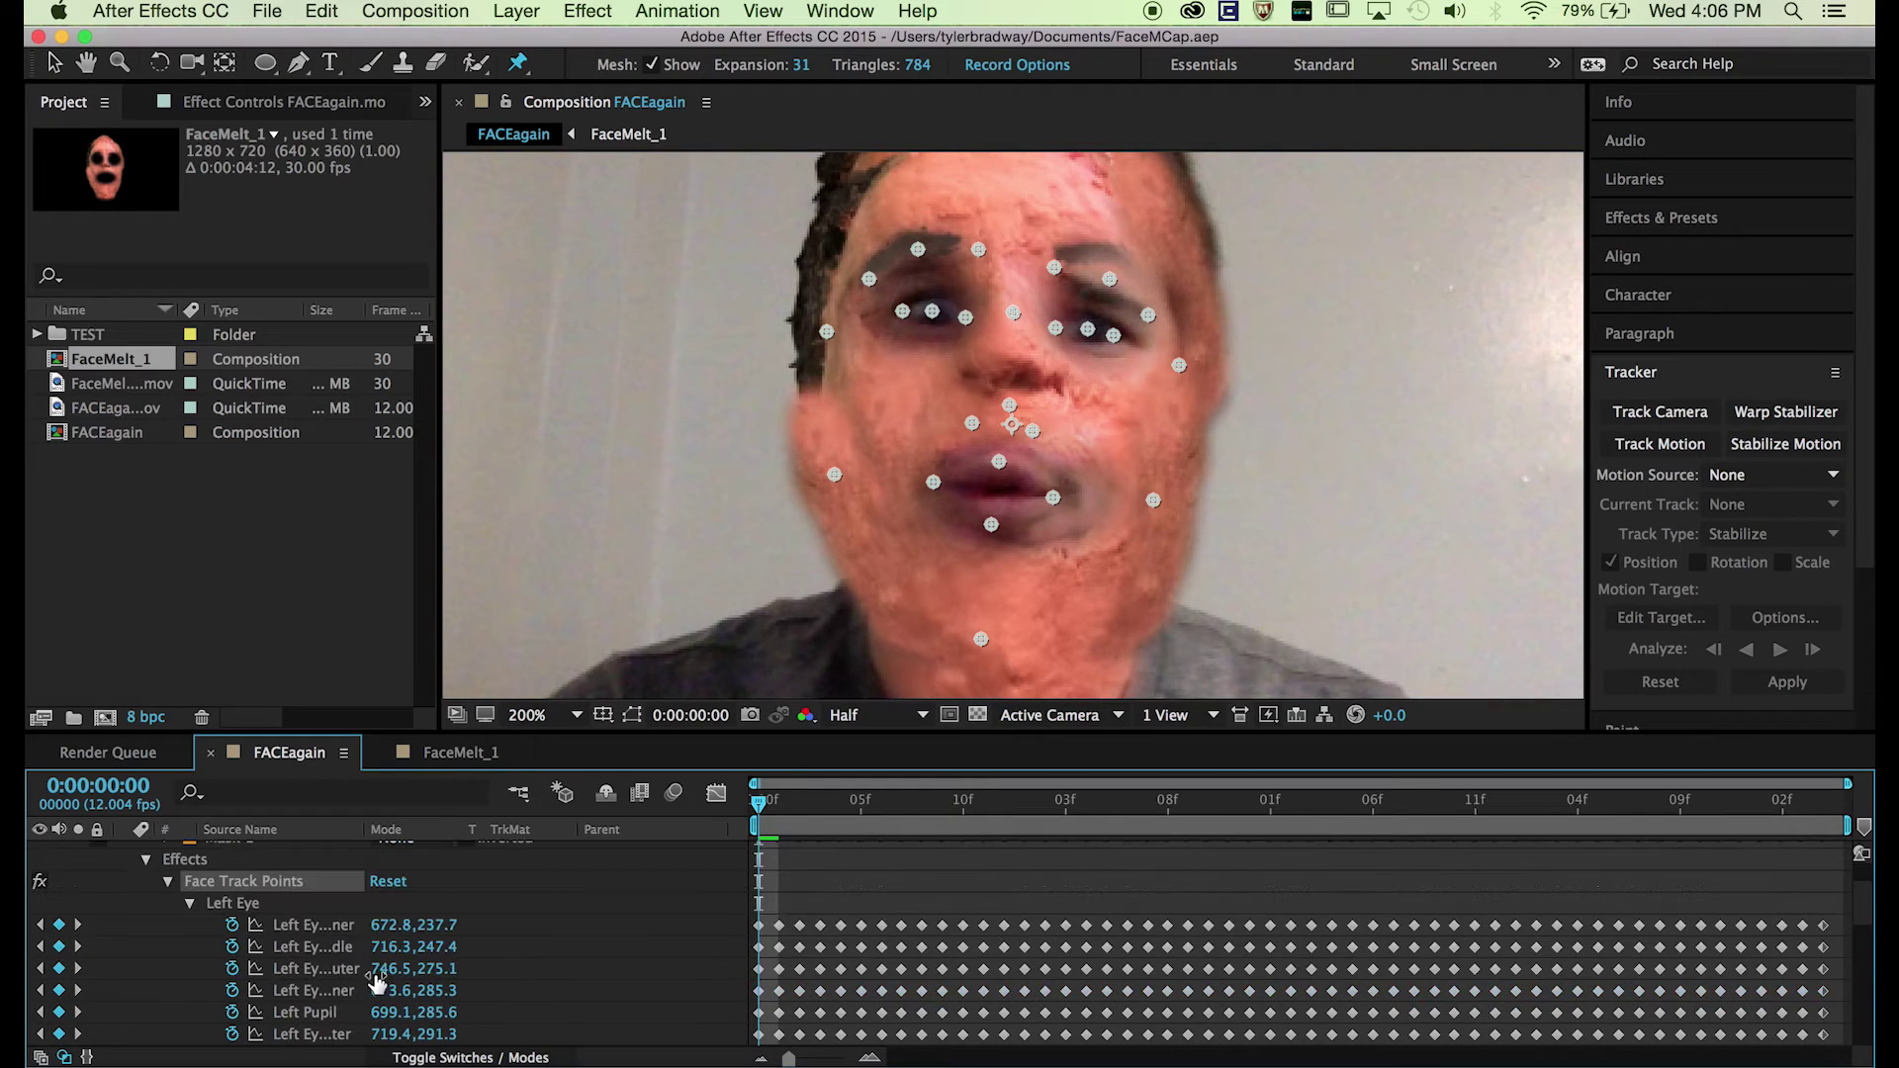
pyautogui.click(881, 907)
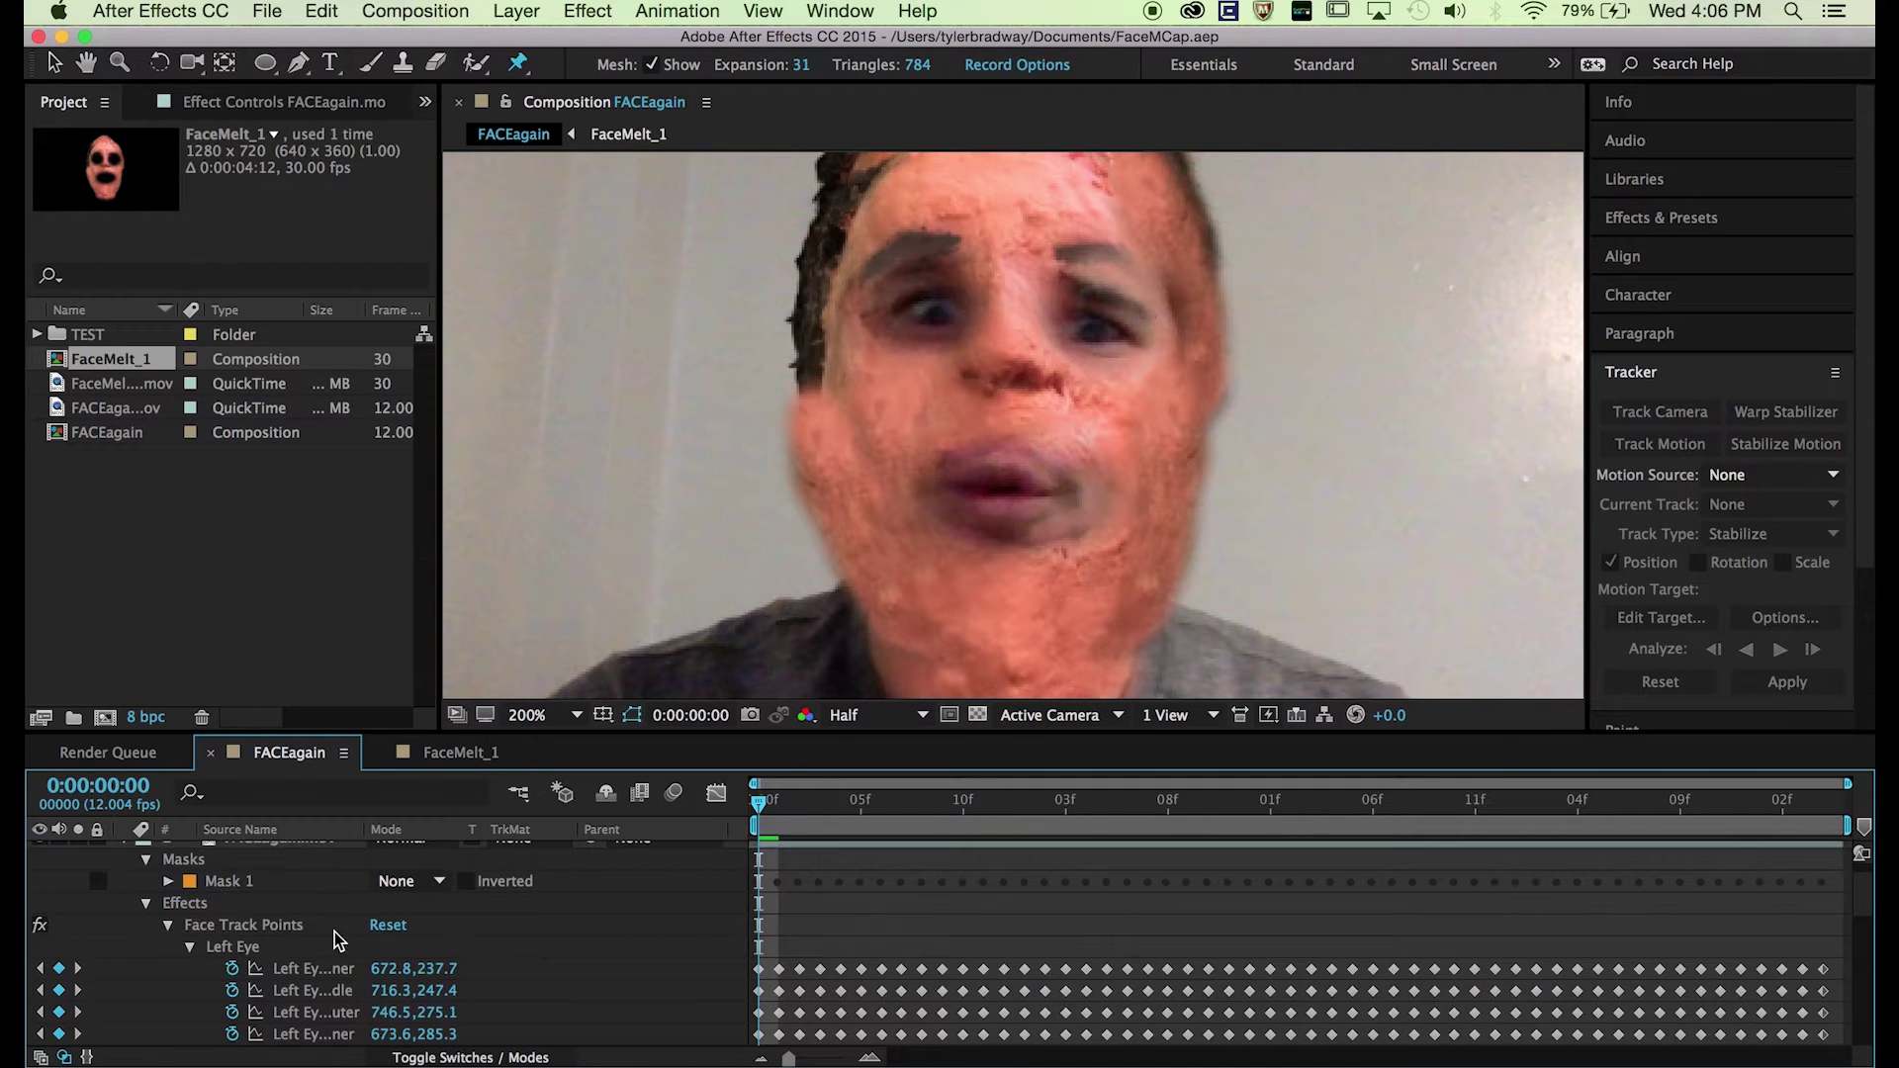
pyautogui.click(288, 925)
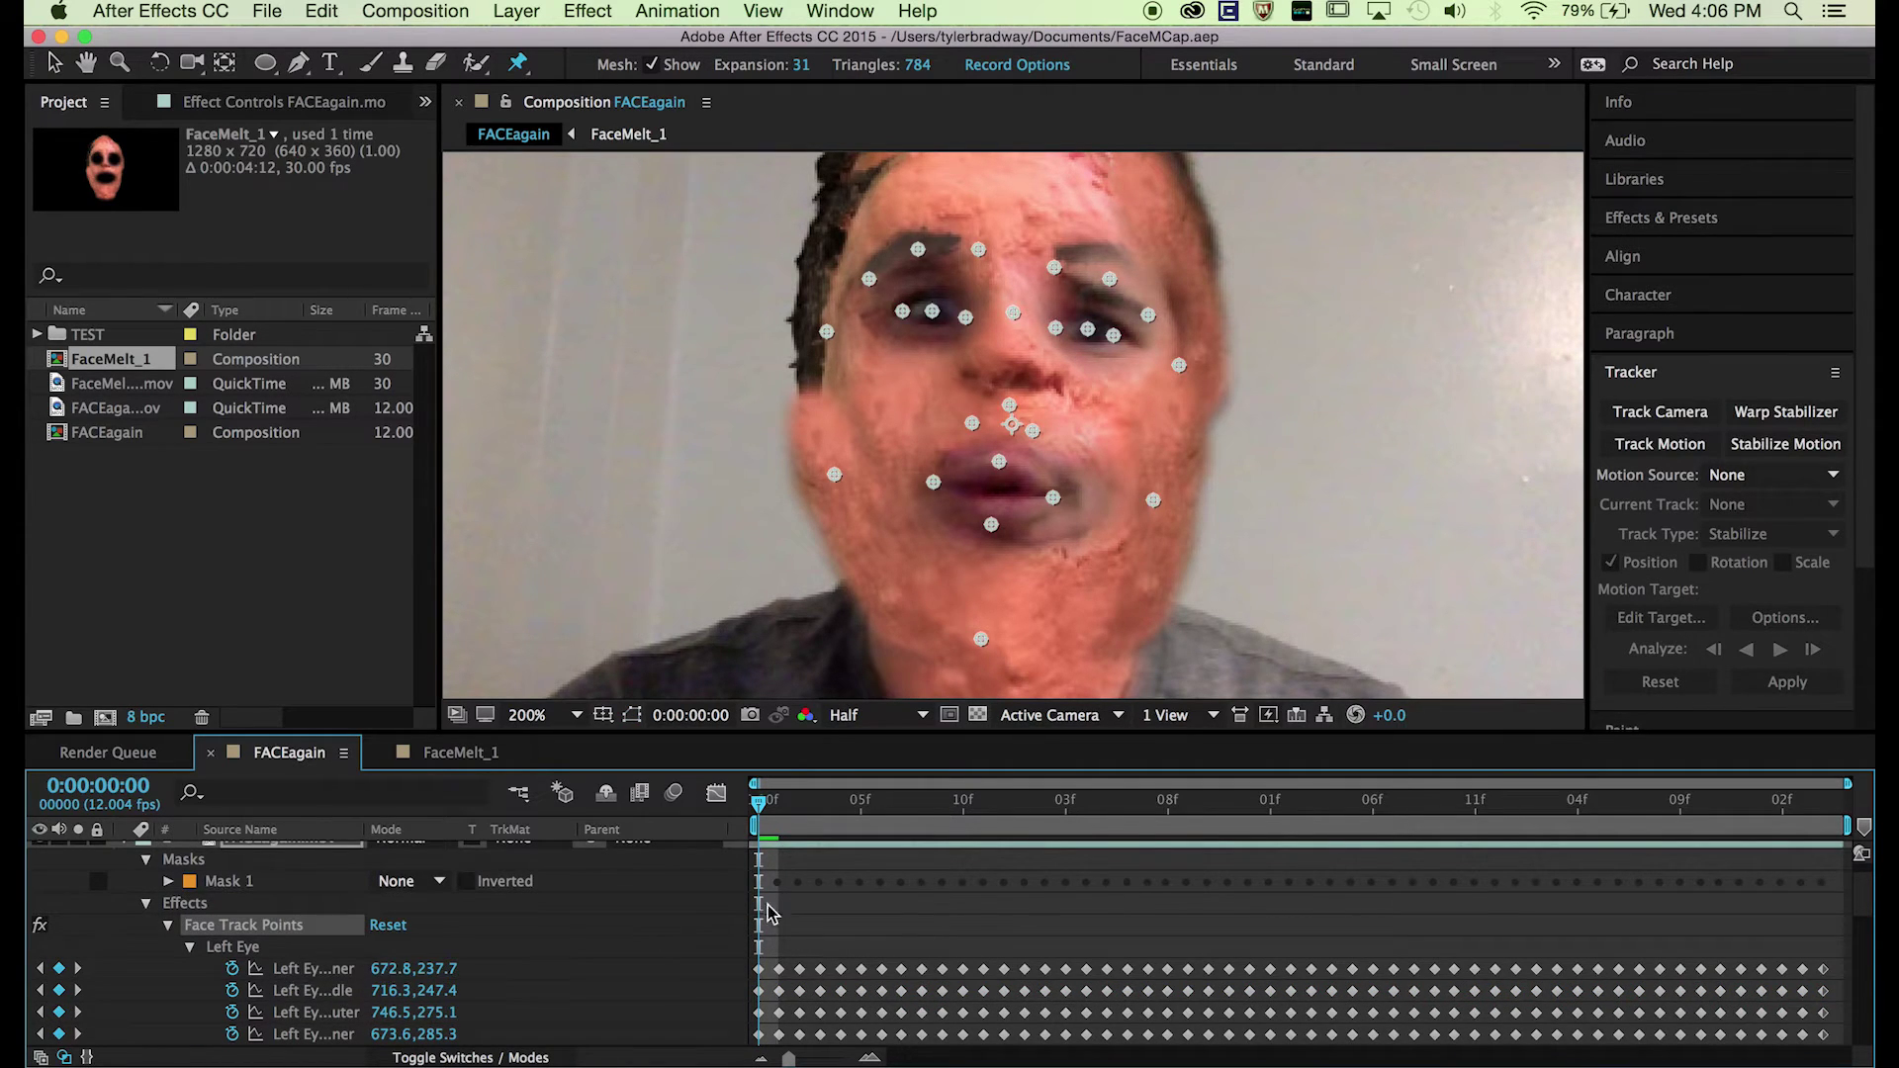
pyautogui.scroll(1, 754, 912)
# Step: Select FaceMelt_1 and place three puppet pins along each eyebrow, at the inner, middle and outer points, keeping the mesh expansion at 31
pyautogui.click(827, 851)
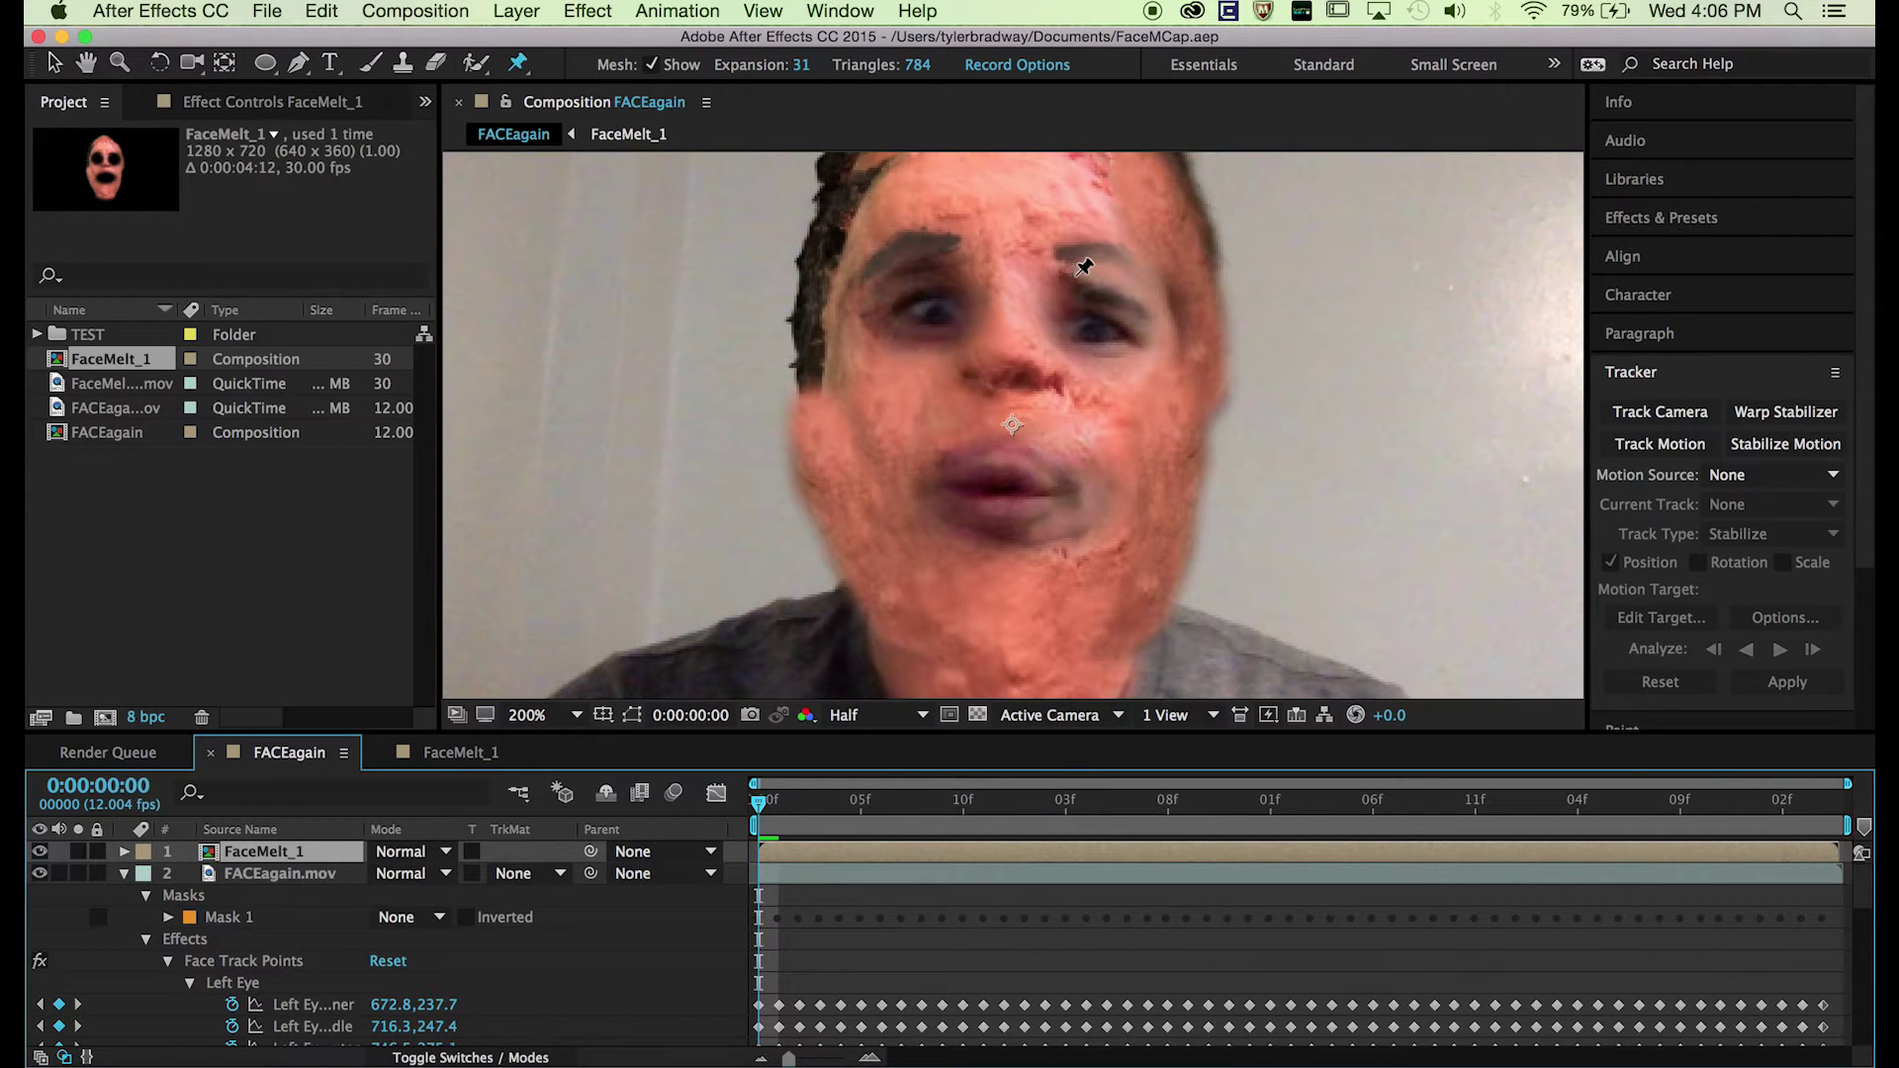
pyautogui.moveTo(804, 65); pyautogui.dragTo(803, 66)
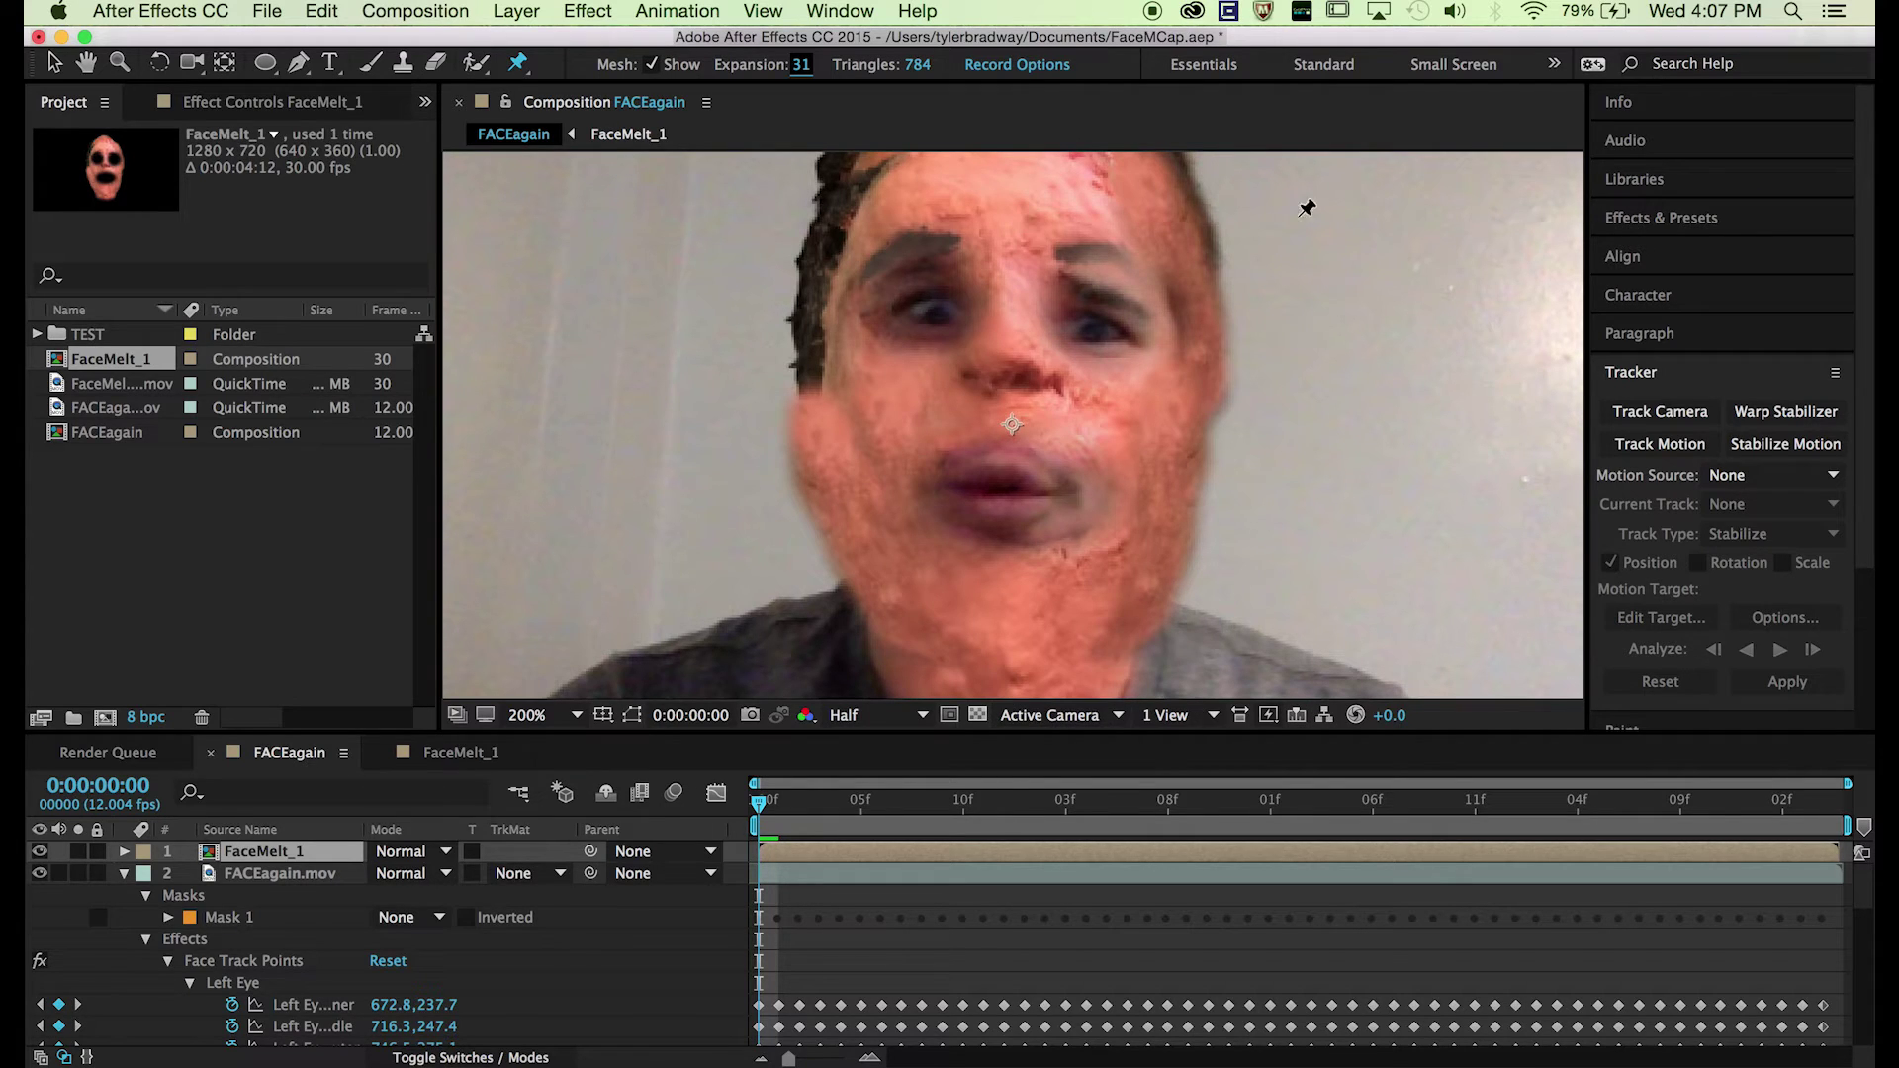
pyautogui.click(1060, 255)
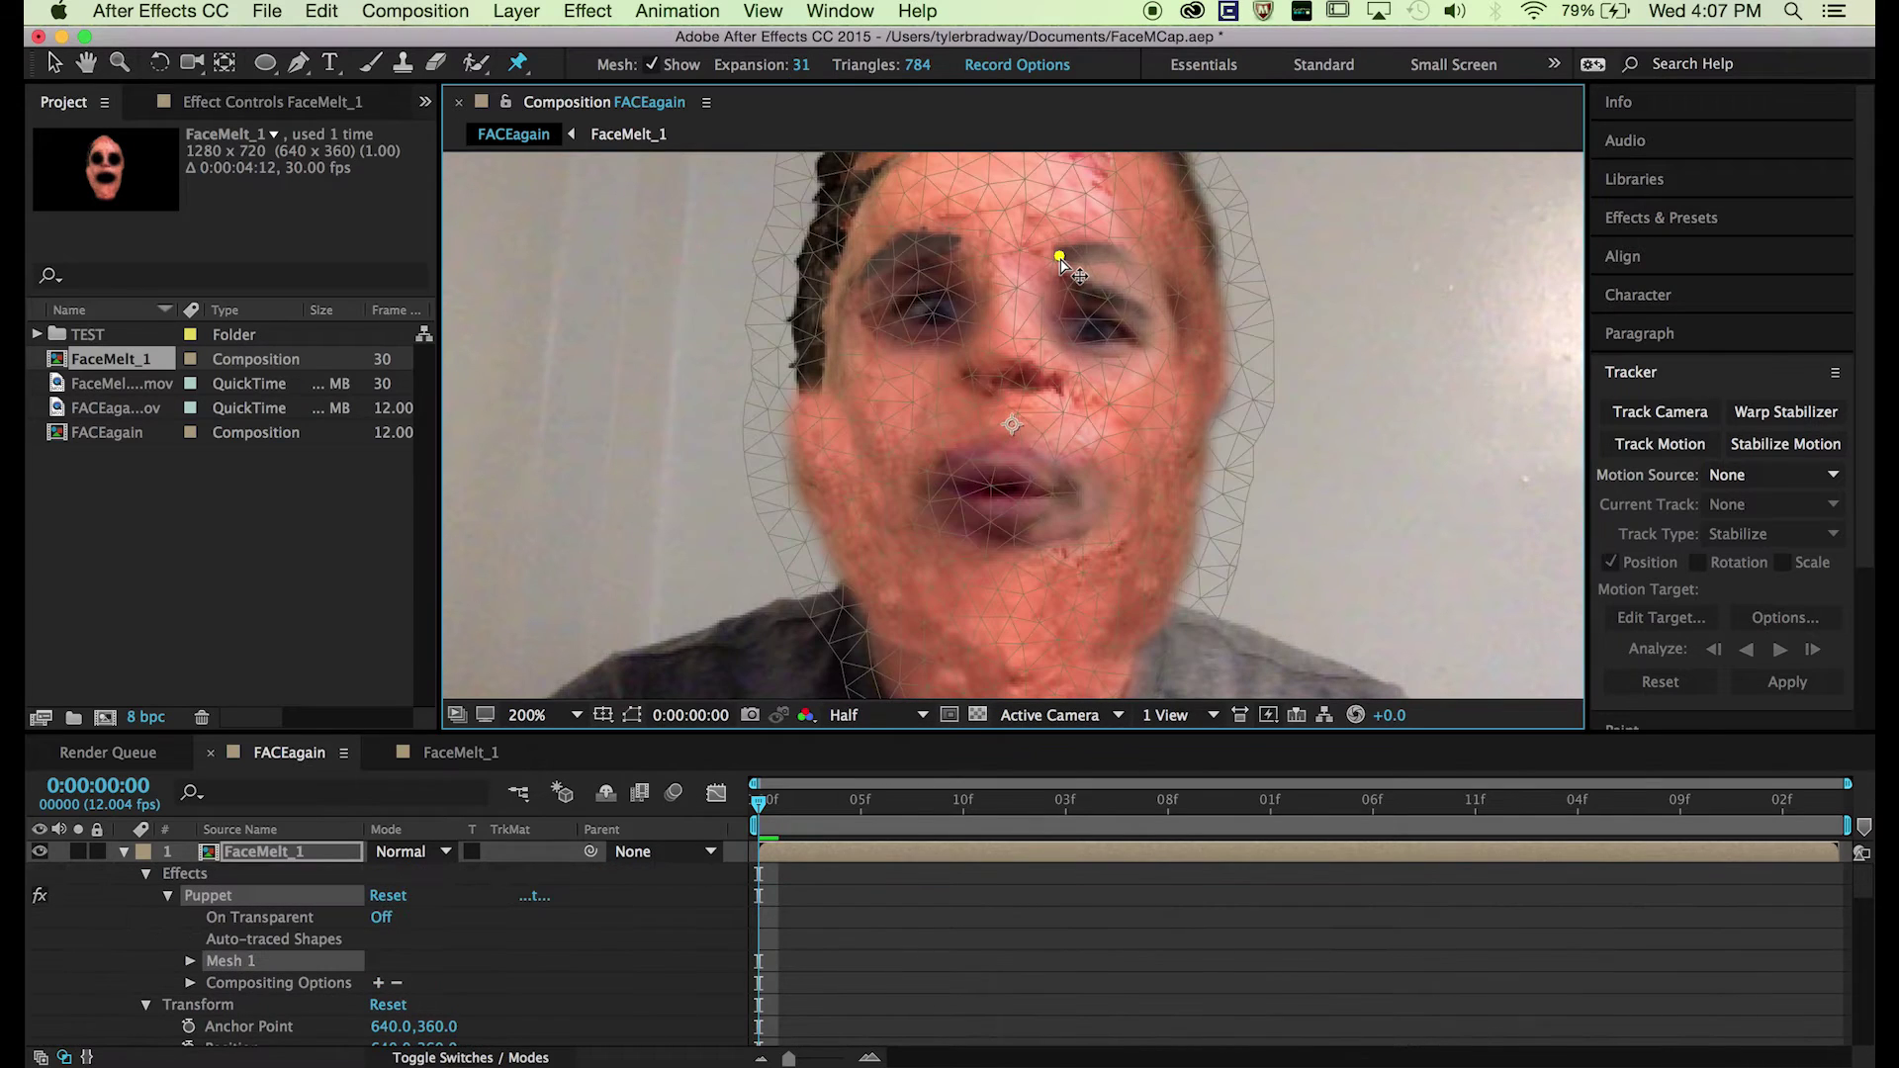
pyautogui.click(1115, 250)
pyautogui.click(1153, 285)
pyautogui.click(965, 247)
pyautogui.click(915, 233)
pyautogui.click(866, 272)
# Step: Place puppet pins on the nose bridge, nose tip, both nostrils and beside both corners of the mouth
pyautogui.click(1004, 286)
pyautogui.click(1002, 352)
pyautogui.click(1046, 383)
pyautogui.click(973, 382)
pyautogui.click(1123, 497)
pyautogui.click(909, 487)
# Step: Place puppet pins on the upper and lower part of each cheek and one on the chin
pyautogui.click(1196, 346)
pyautogui.click(1177, 498)
pyautogui.click(831, 324)
pyautogui.click(846, 500)
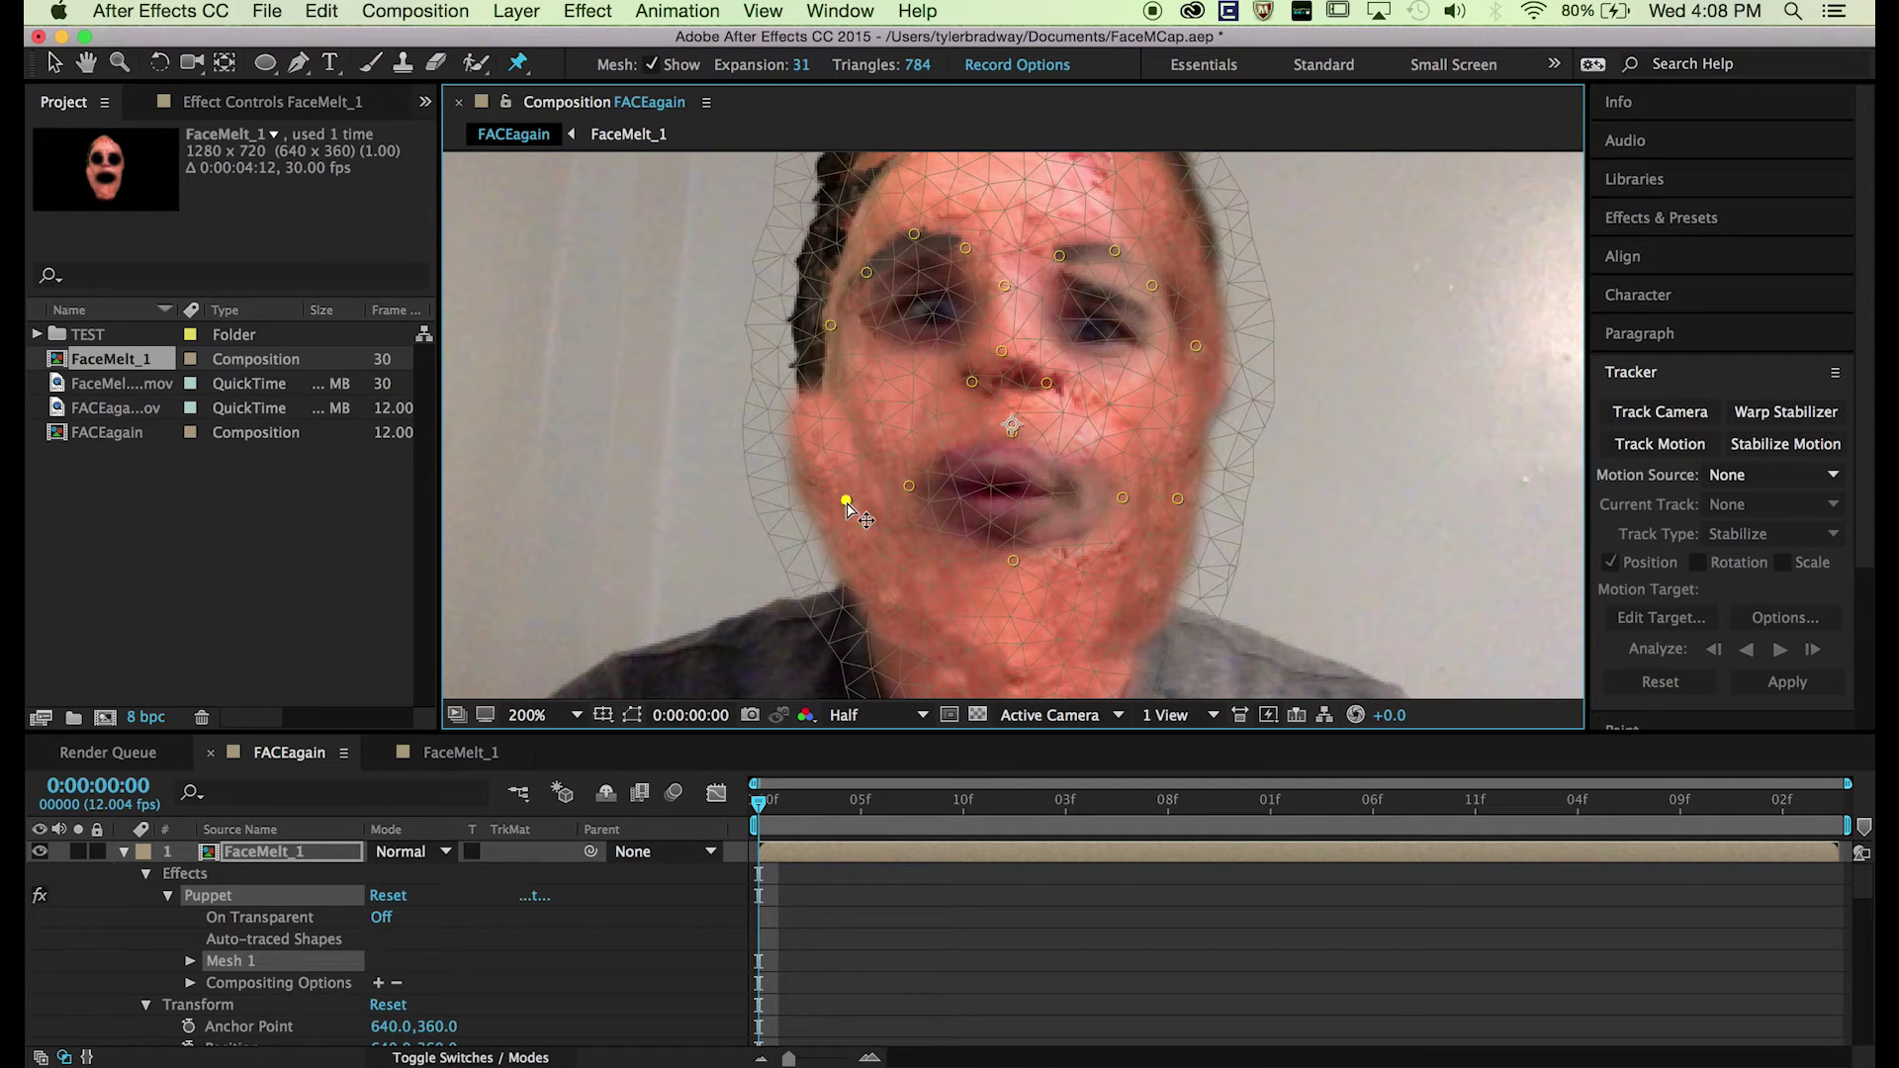
pyautogui.click(1008, 651)
# Step: Set the puppet mesh's triangle count to 750 and save the project with the Selection tool active
pyautogui.click(918, 65)
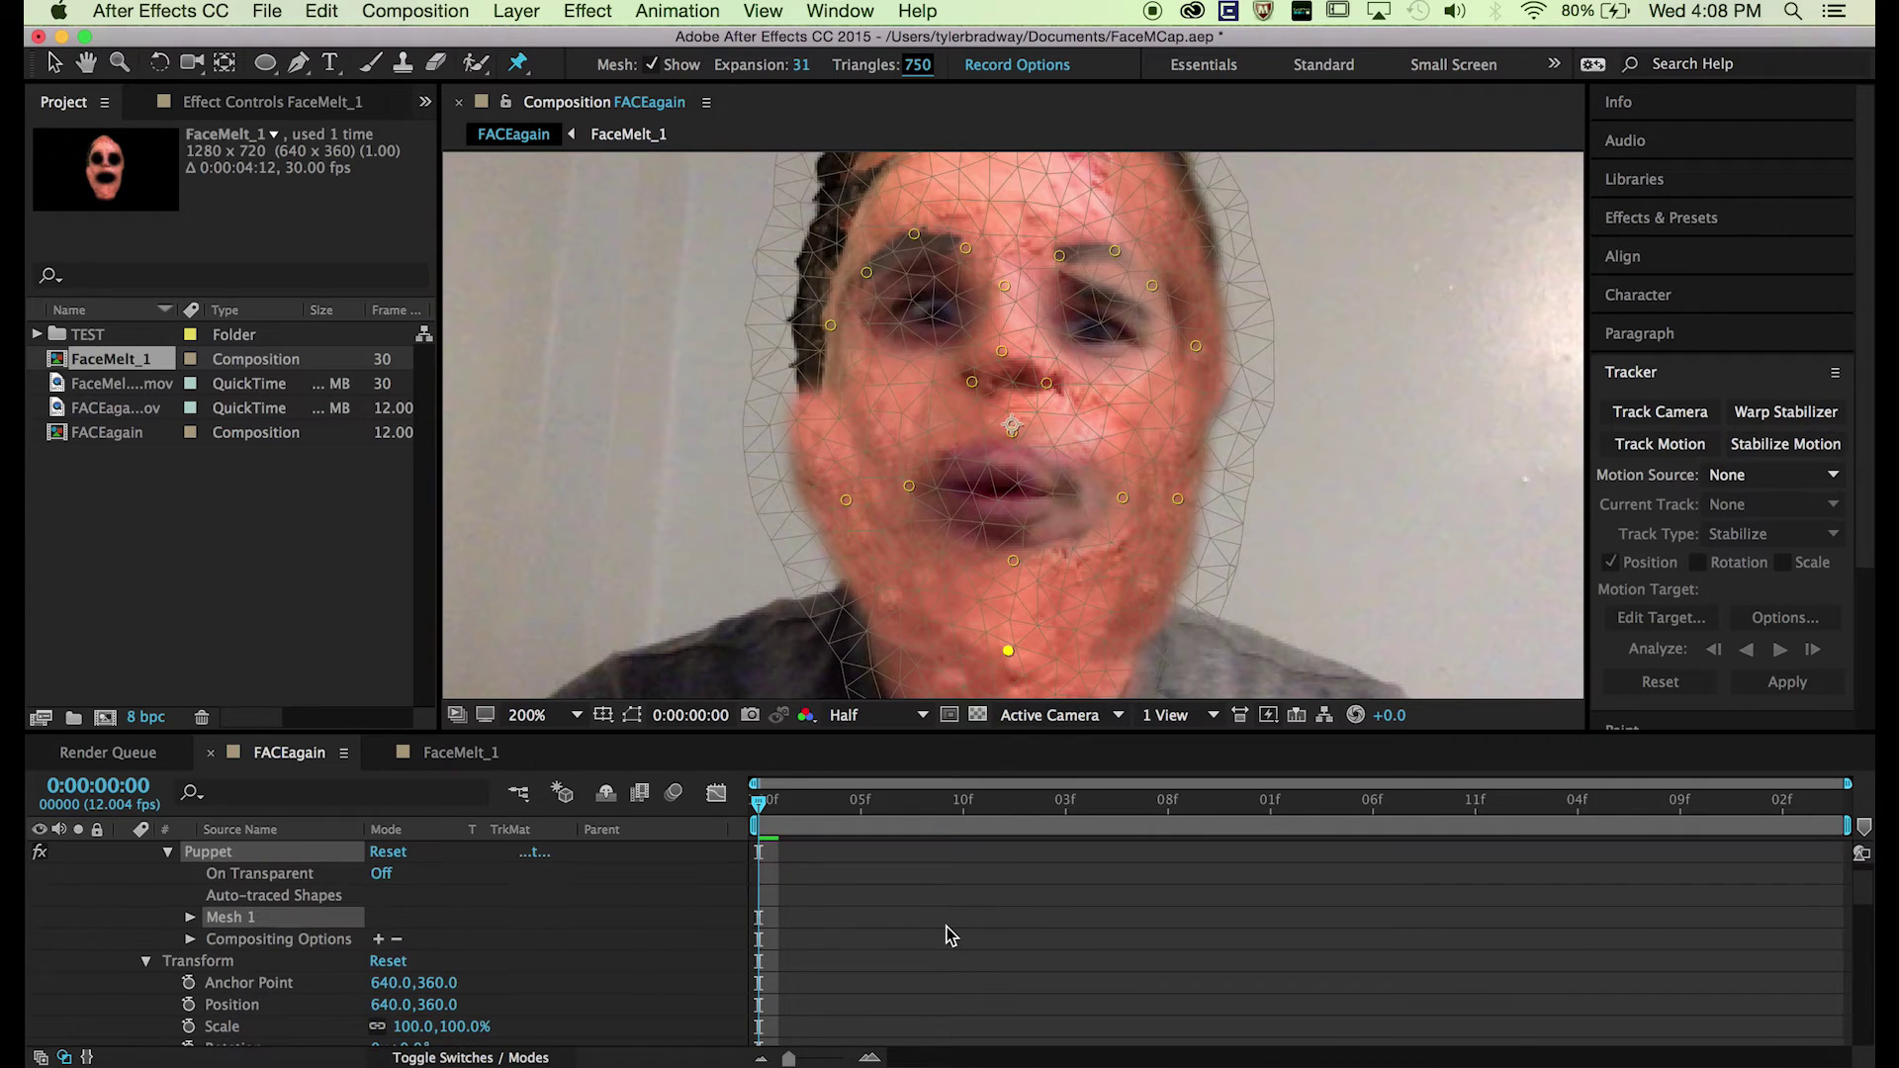
pyautogui.press('v')
pyautogui.press('super+s')
# Step: Reveal the keyframed position property of all 19 puppet pins under Mesh 1's Deform group in FaceMelt_1
pyautogui.scroll(-3, 679, 900)
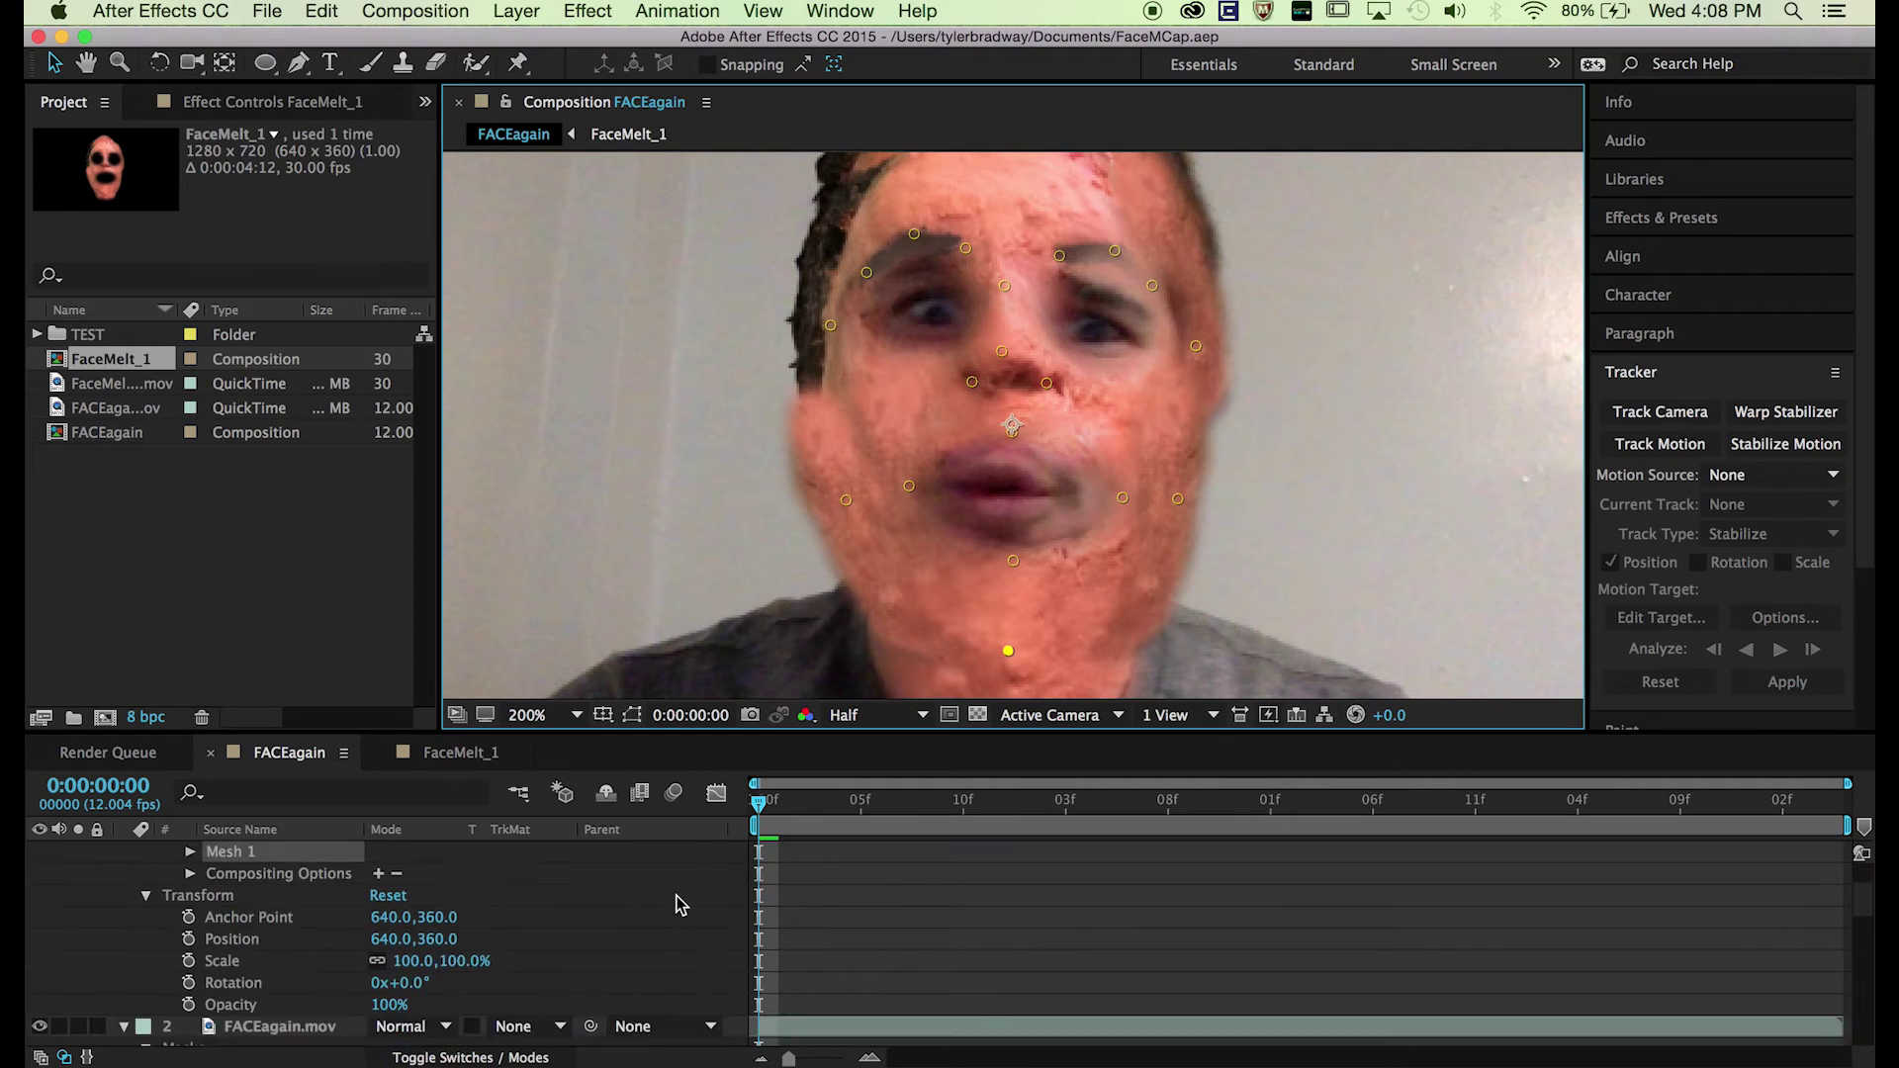
pyautogui.scroll(2, 248, 940)
pyautogui.click(190, 939)
pyautogui.click(212, 1005)
pyautogui.scroll(-5, 257, 1009)
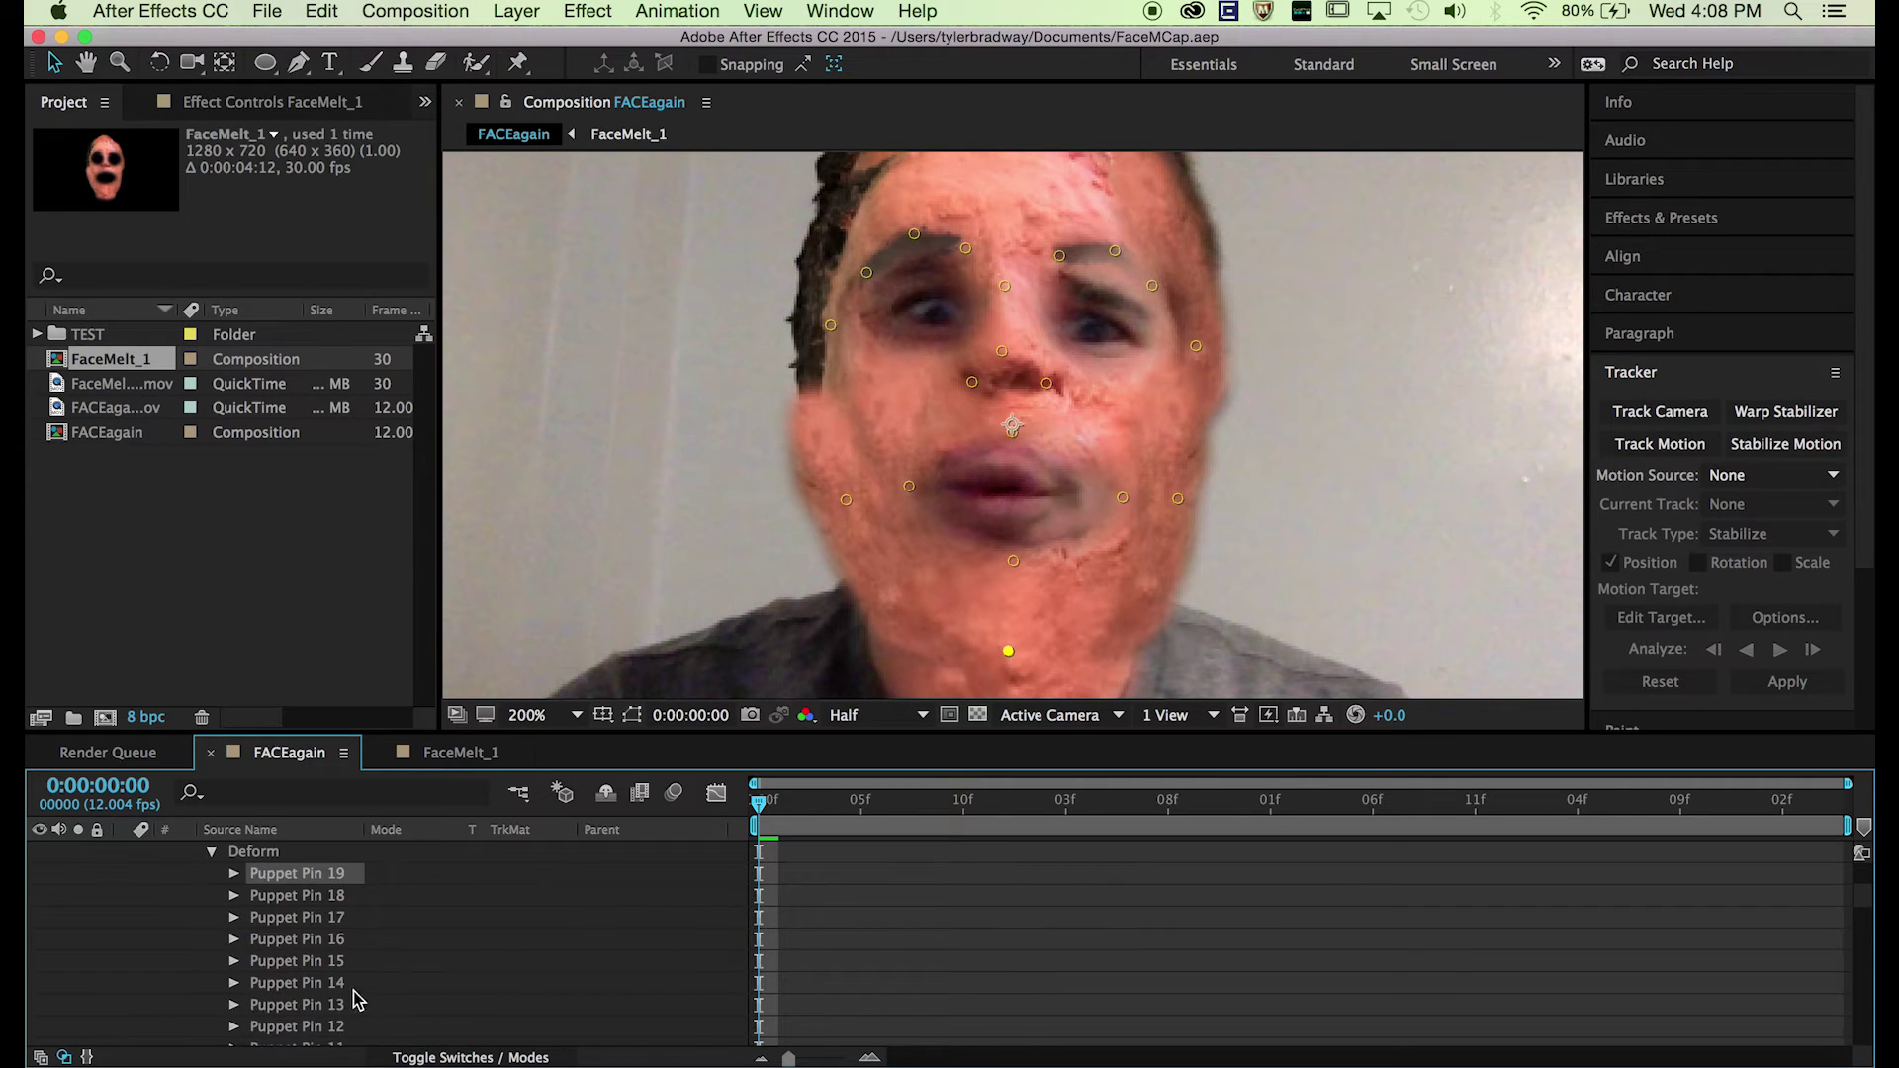
pyautogui.scroll(-4, 291, 1019)
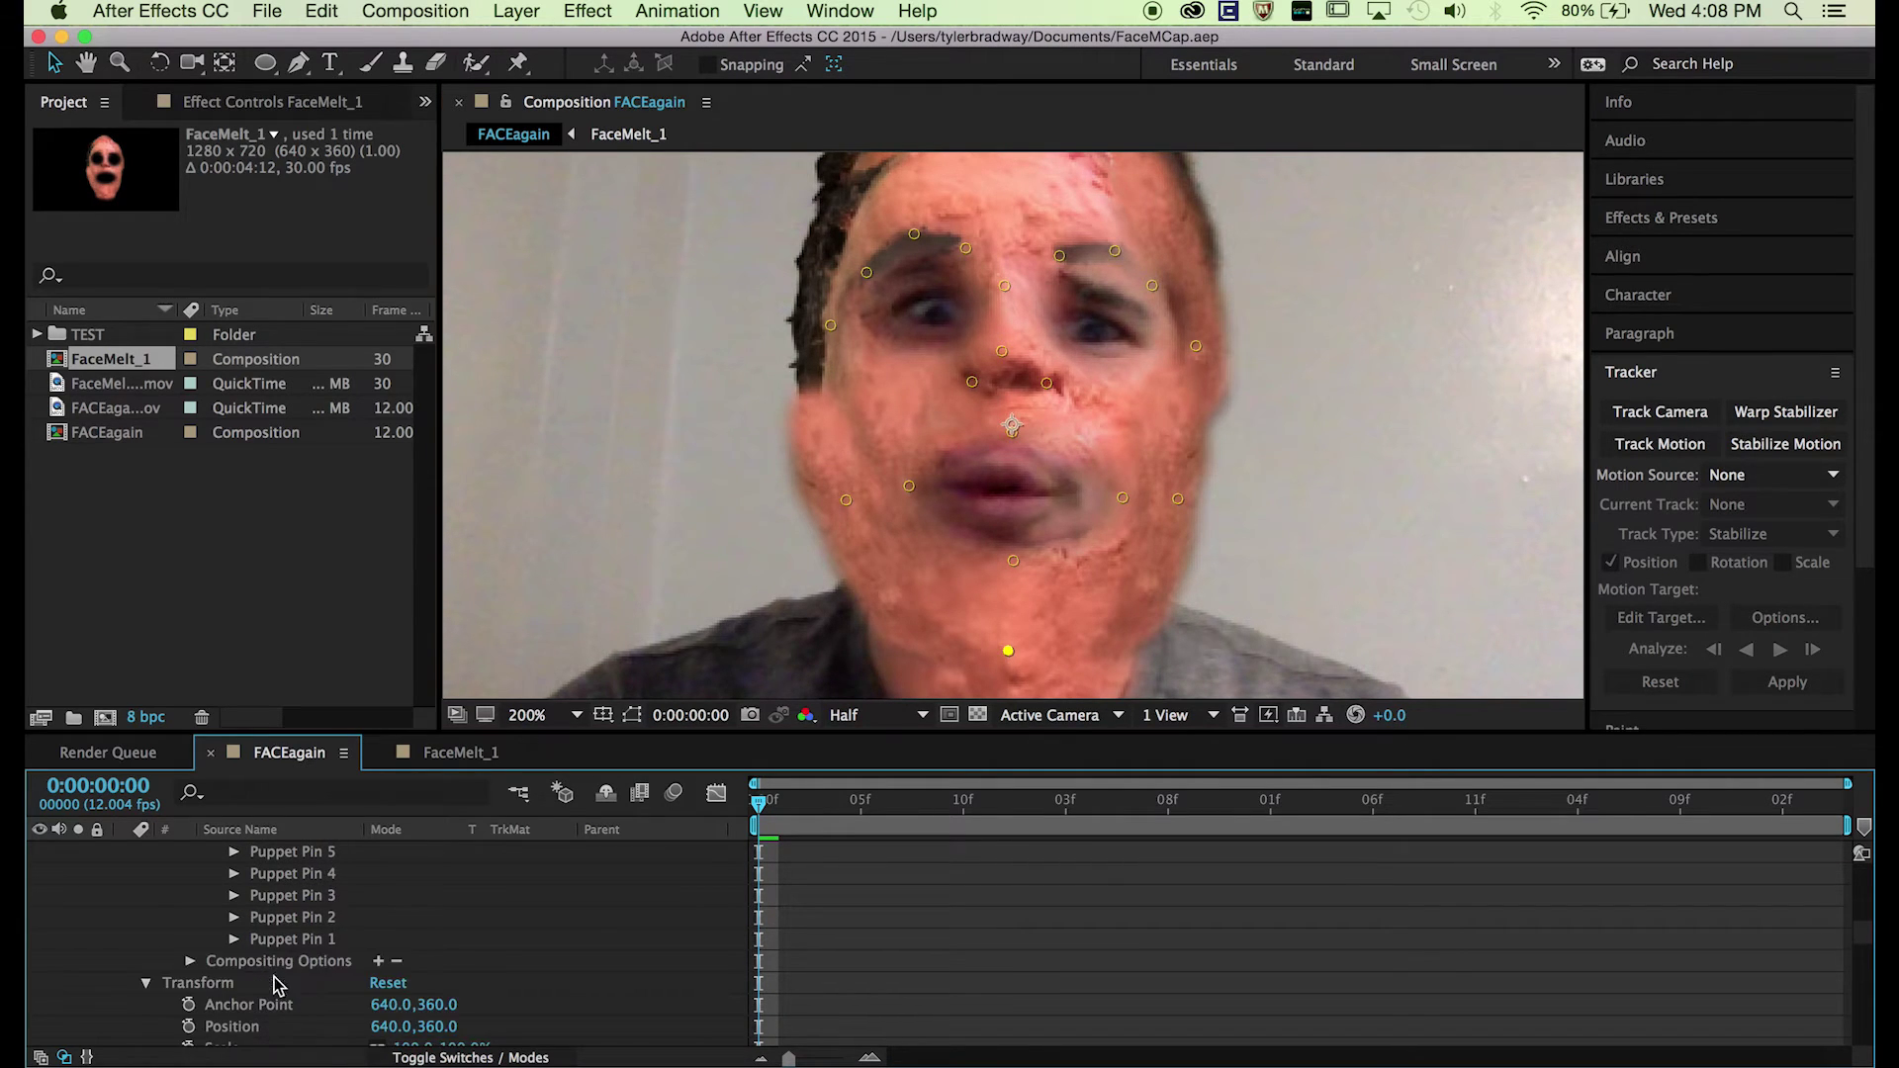
pyautogui.keyDown('shift'); pyautogui.click(287, 940); pyautogui.keyUp('shift')
pyautogui.press('u')
pyautogui.click(1009, 911)
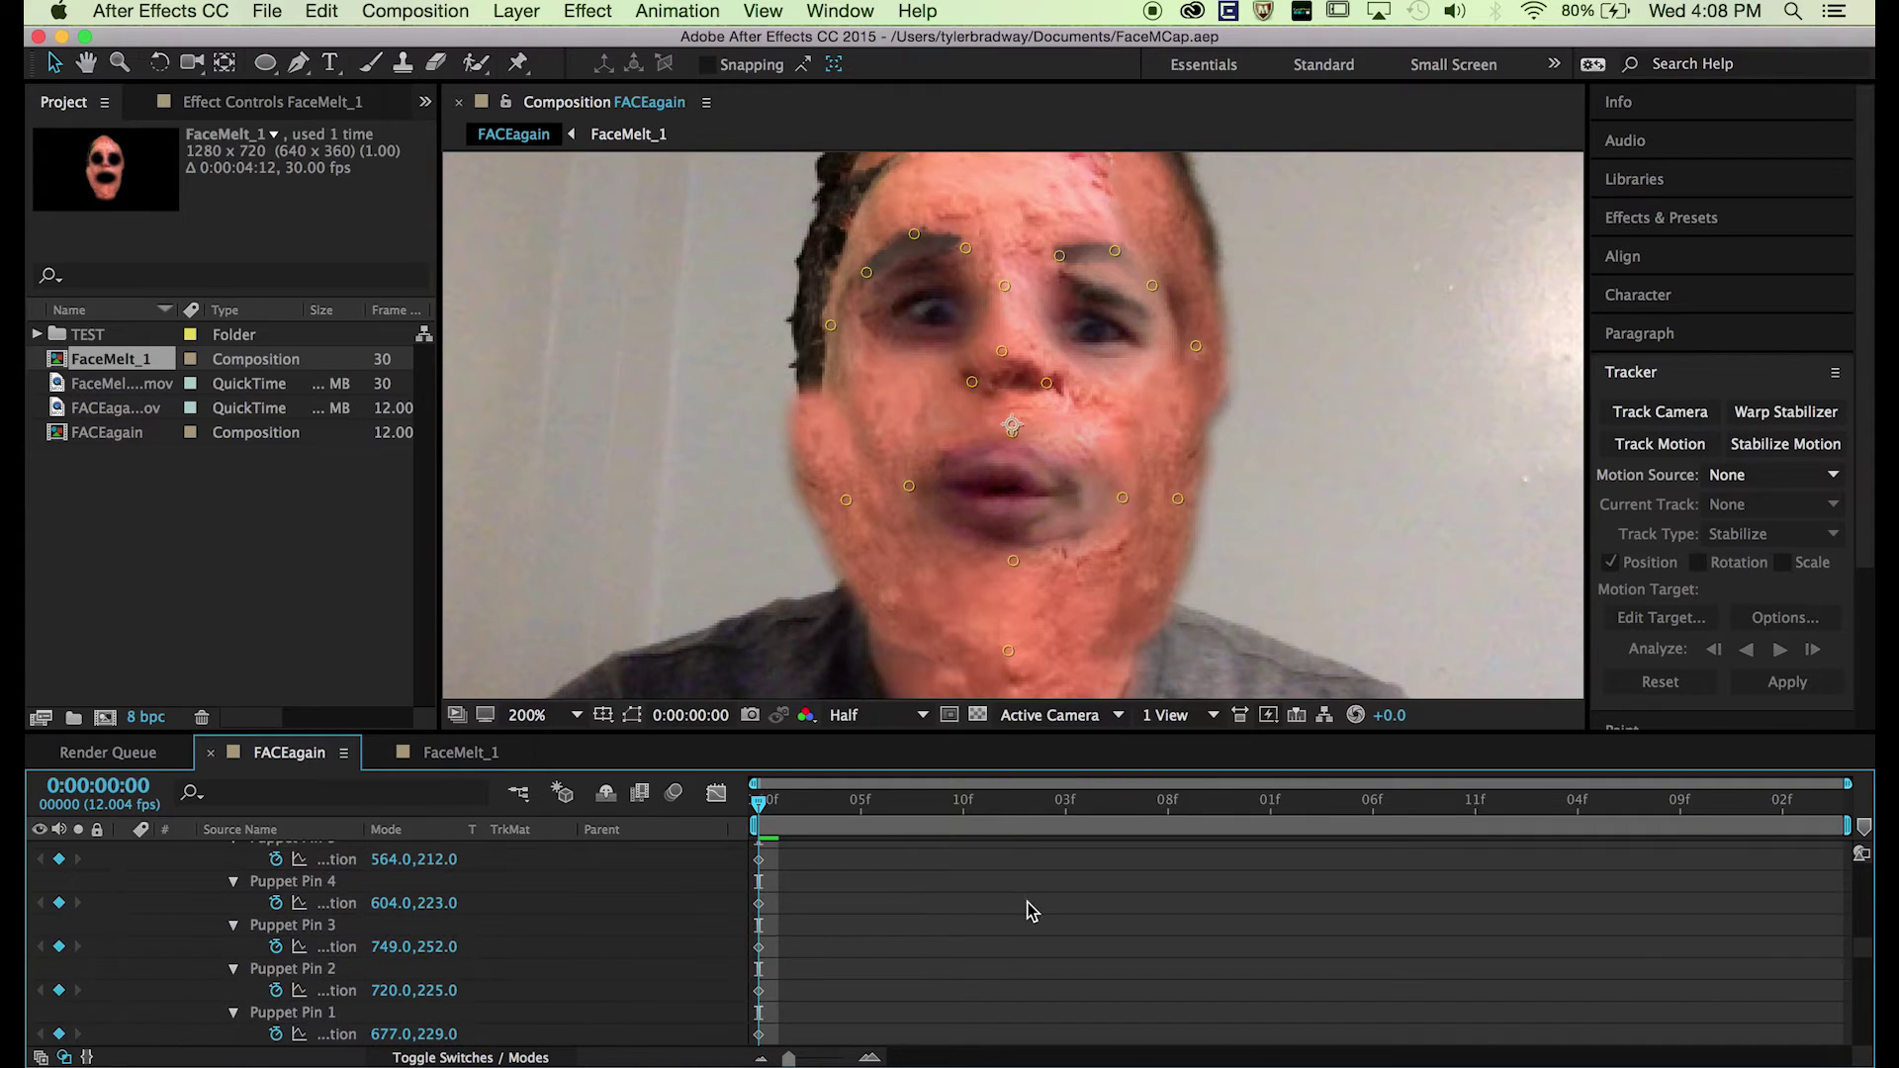
# Step: Add an expression to Puppet Pin 1's position that links it to FACEagain.mov's Left Eyebrow Inner face track point
pyautogui.scroll(-3, 945, 935)
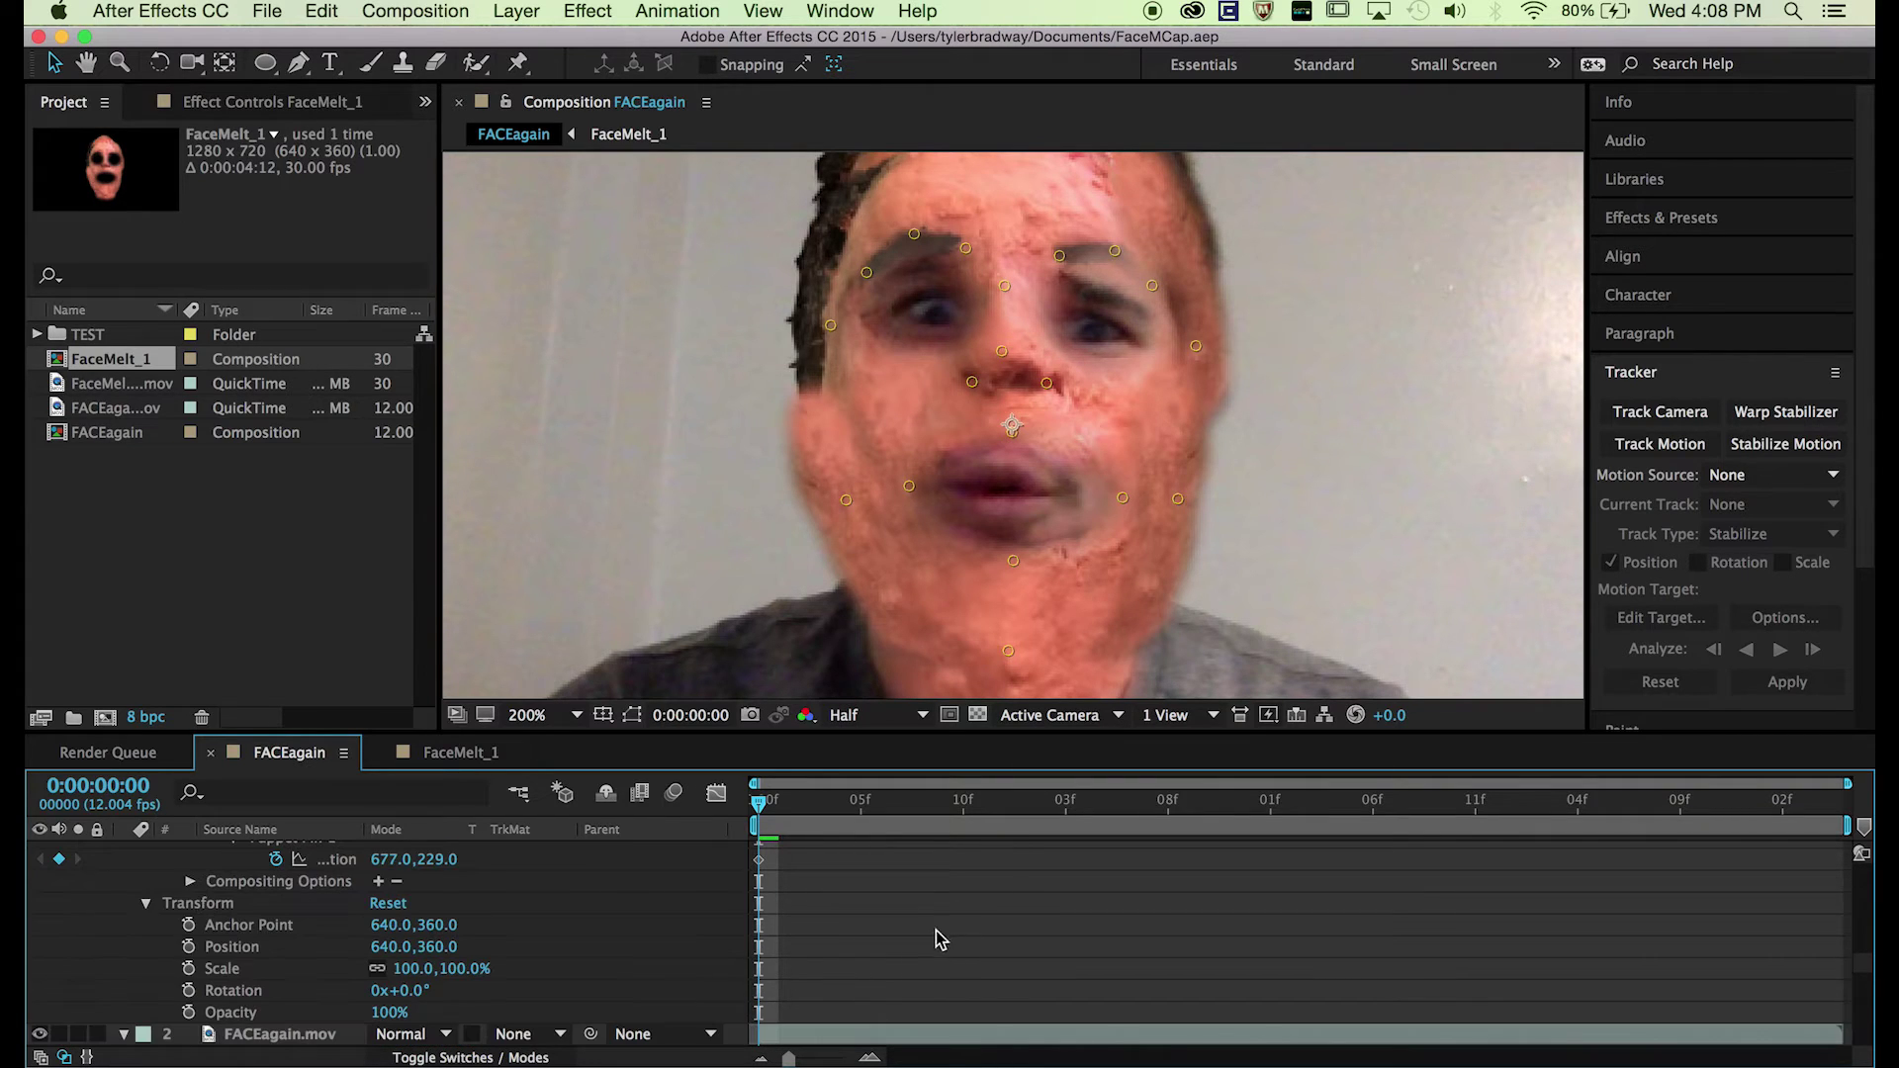
pyautogui.keyDown('alt'); pyautogui.click(278, 861); pyautogui.keyUp('alt')
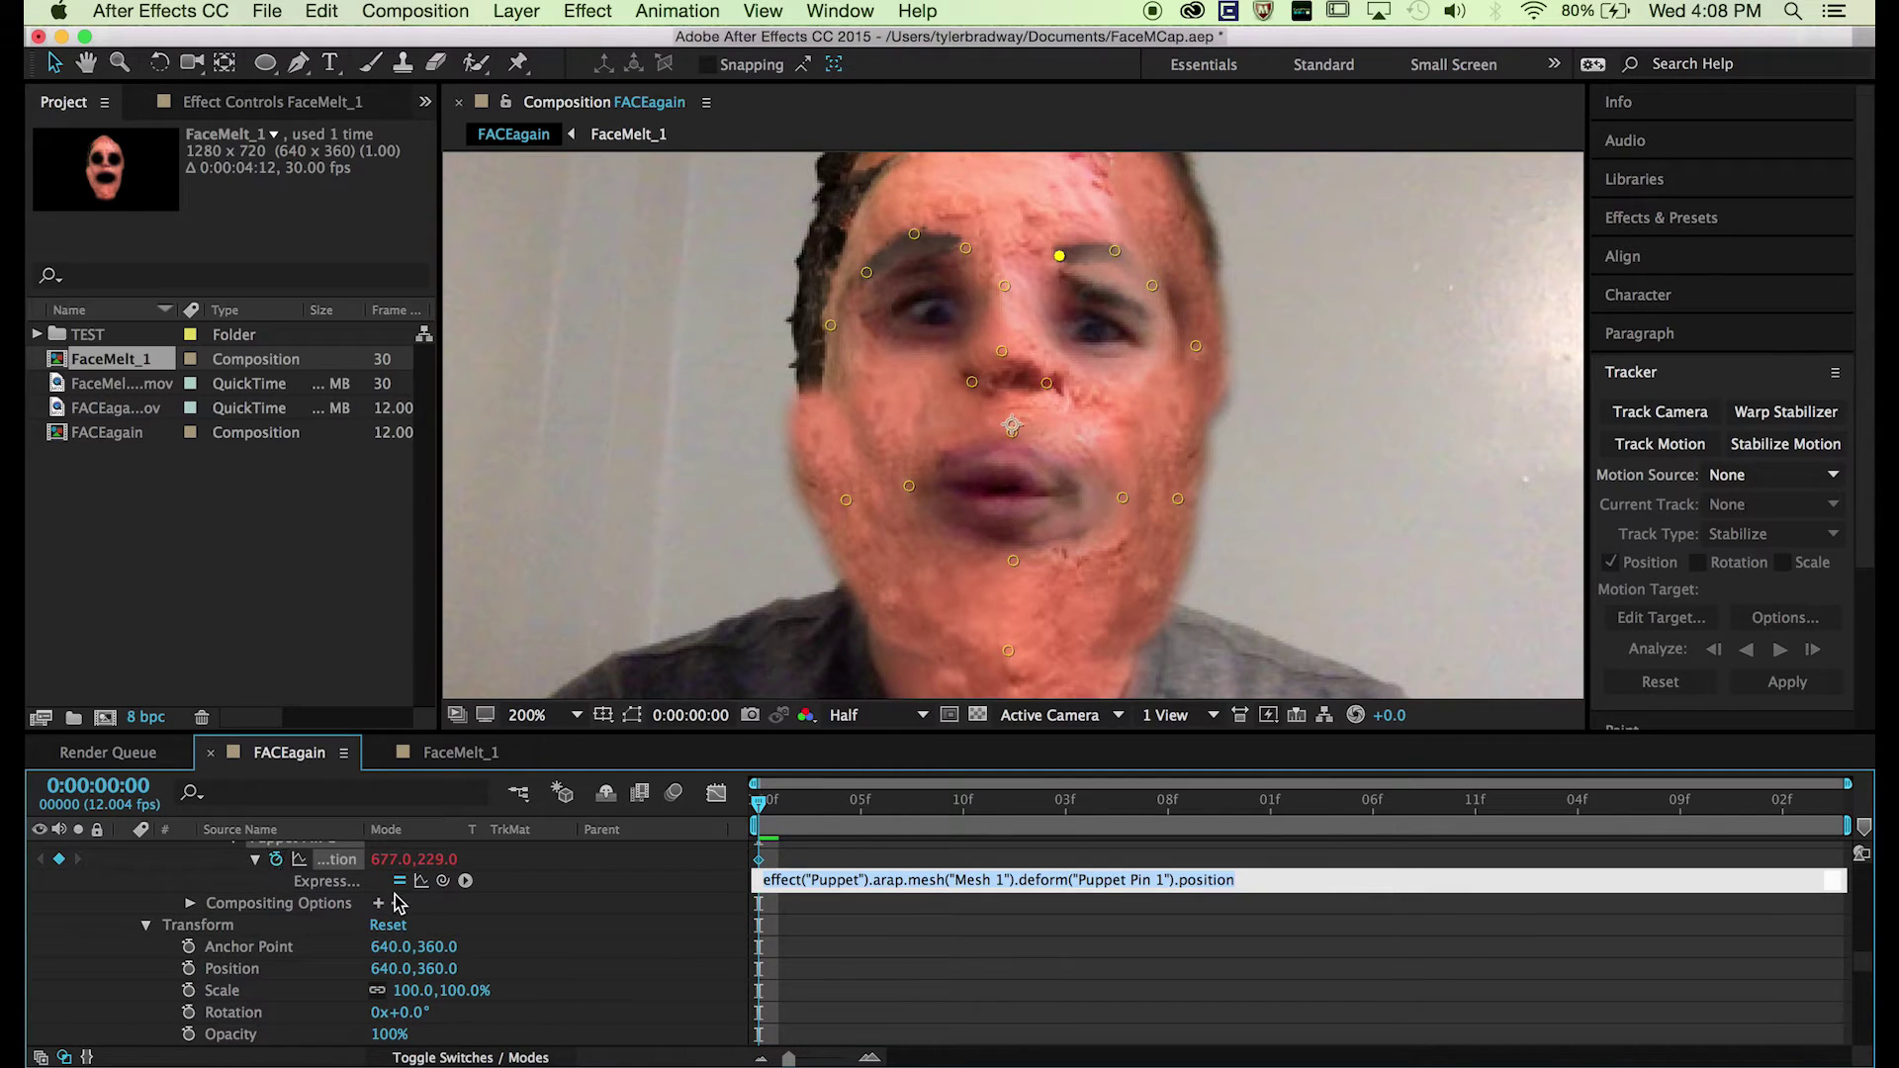
pyautogui.moveTo(442, 880); pyautogui.dragTo(339, 1052)
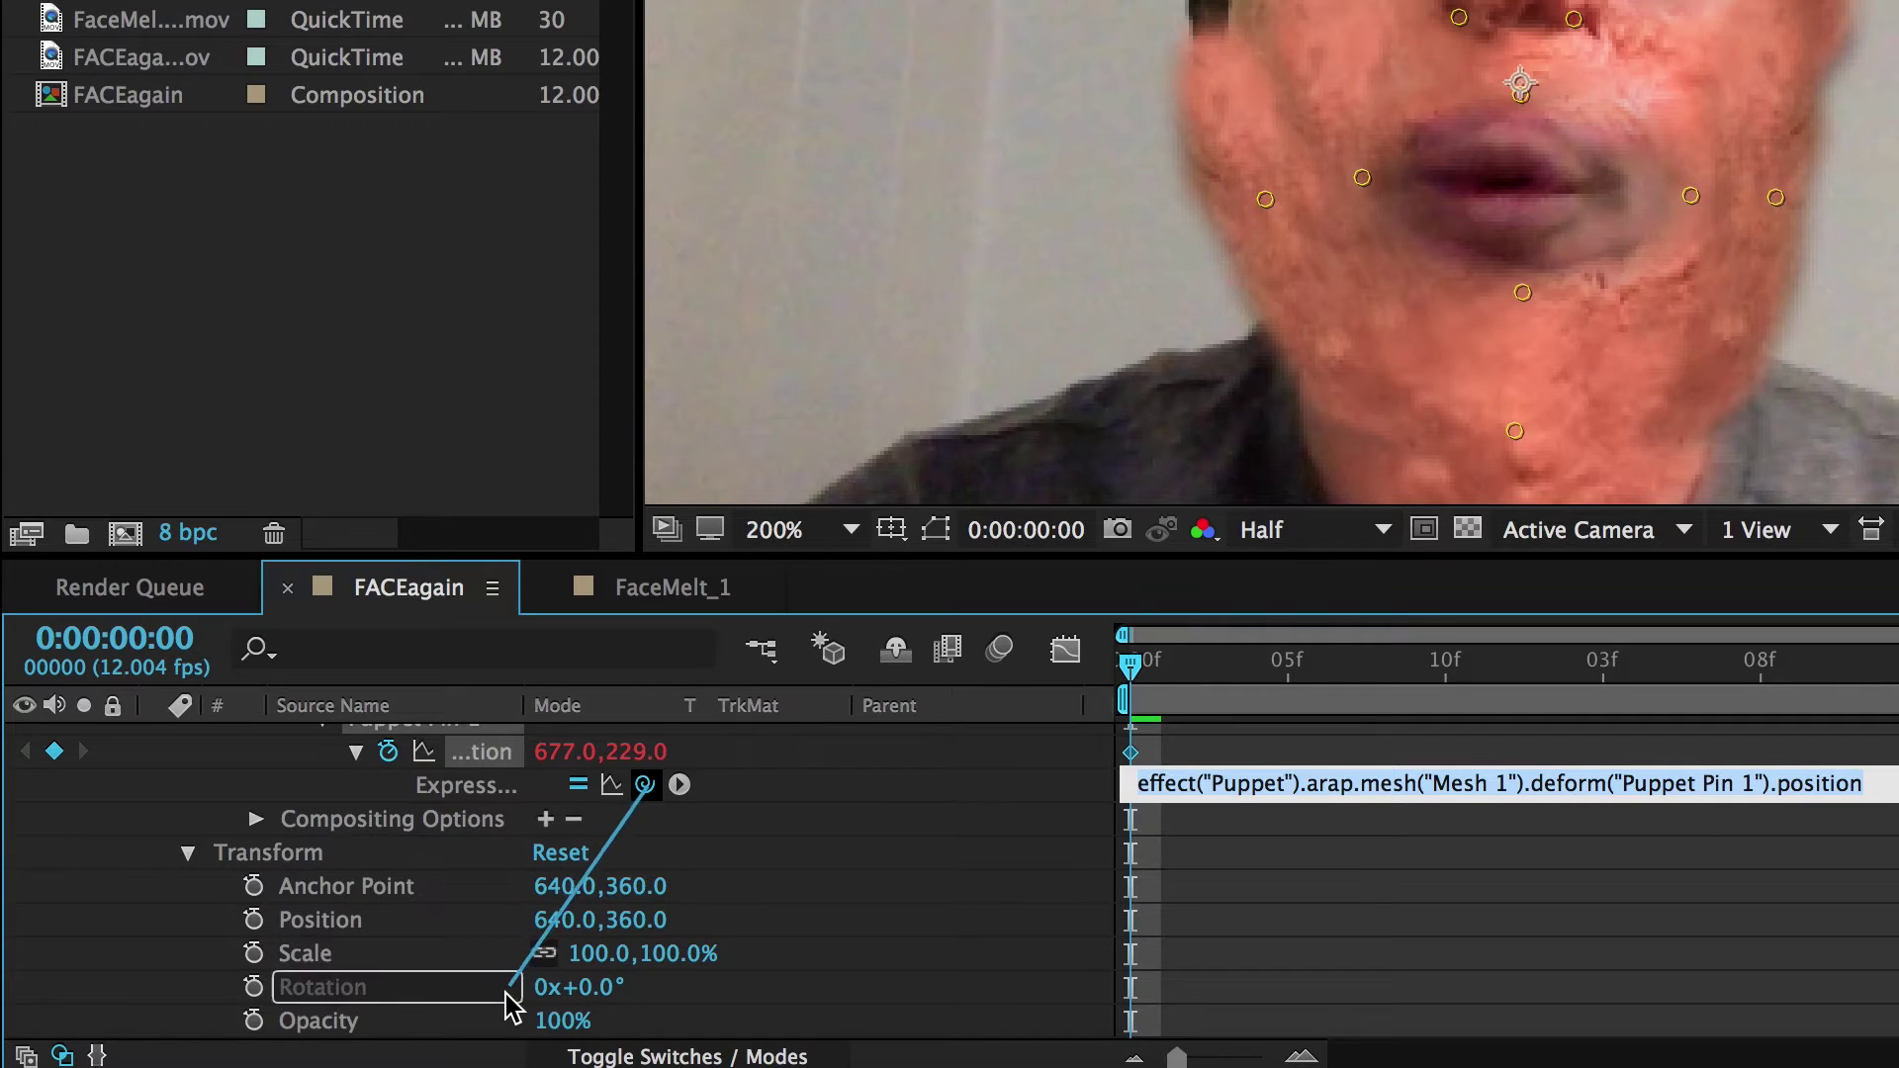
pyautogui.moveTo(484, 1054); pyautogui.dragTo(485, 771)
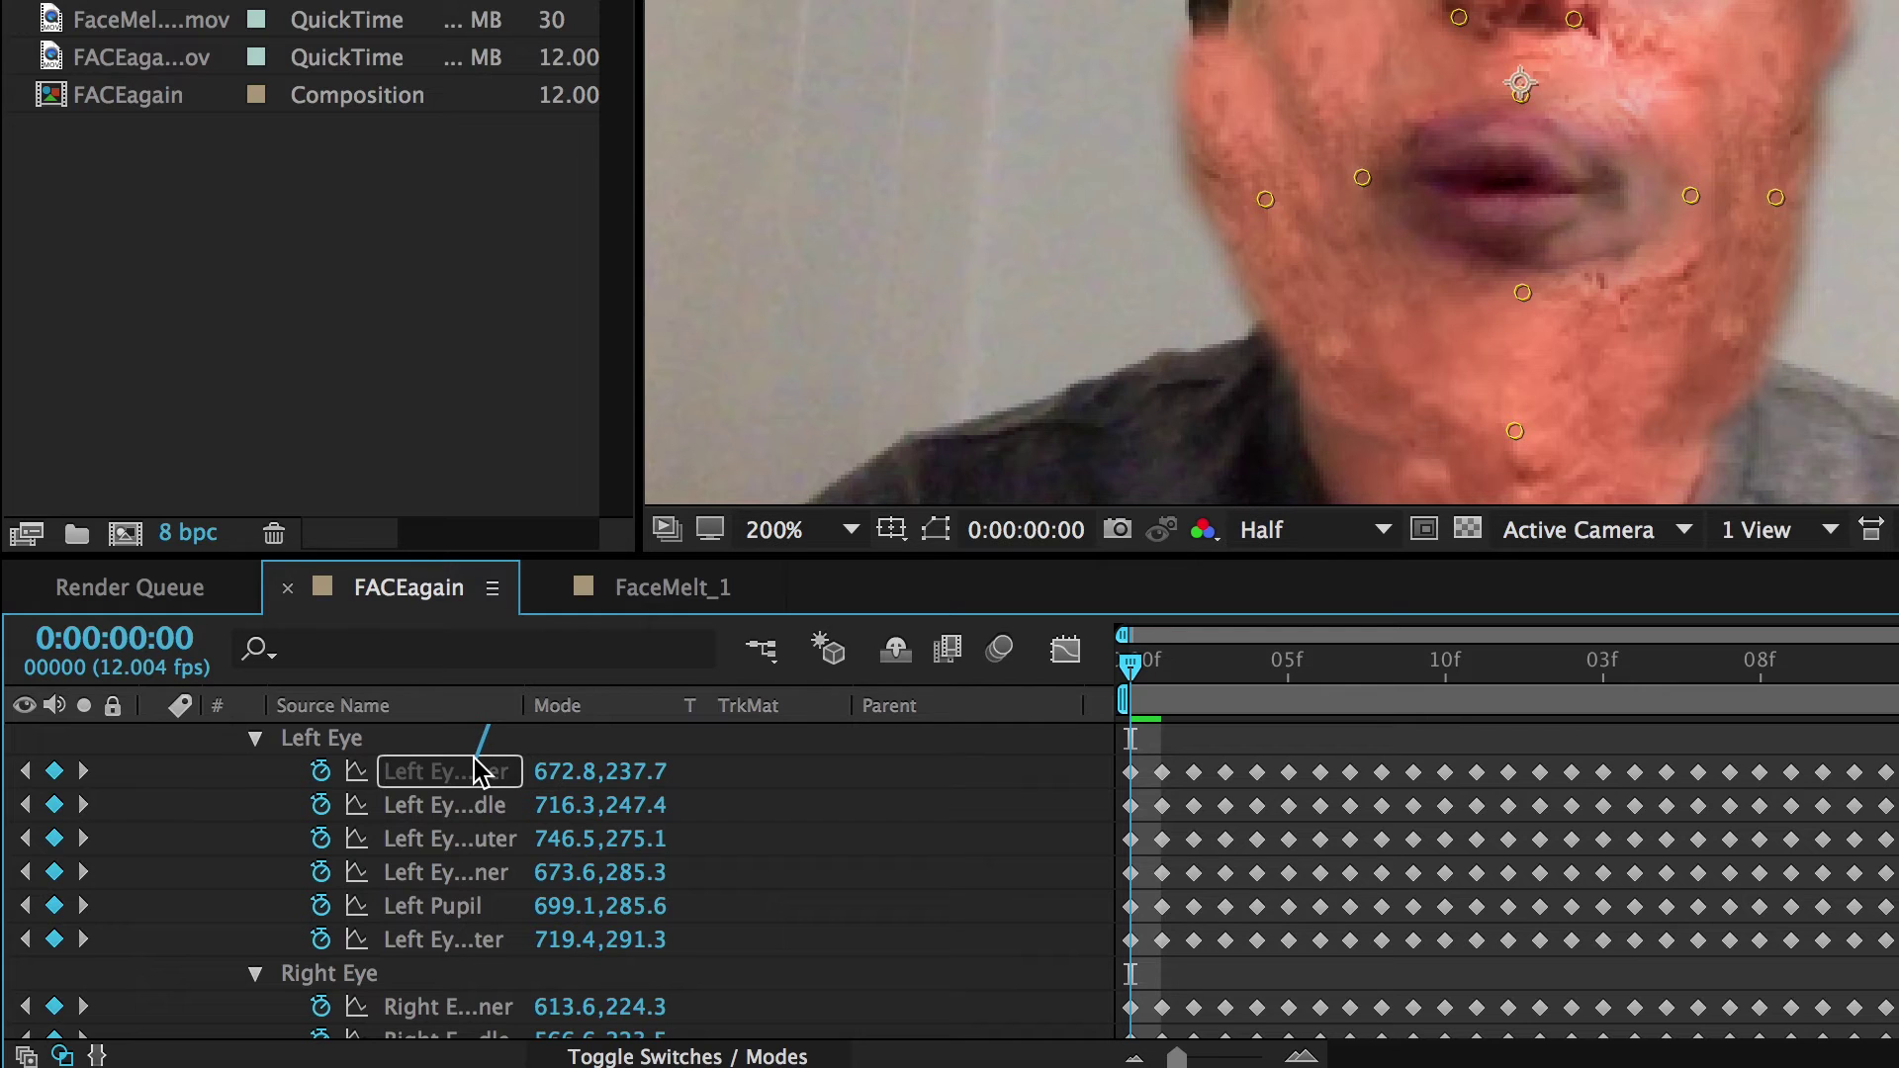
pyautogui.moveTo(473, 759); pyautogui.dragTo(472, 760)
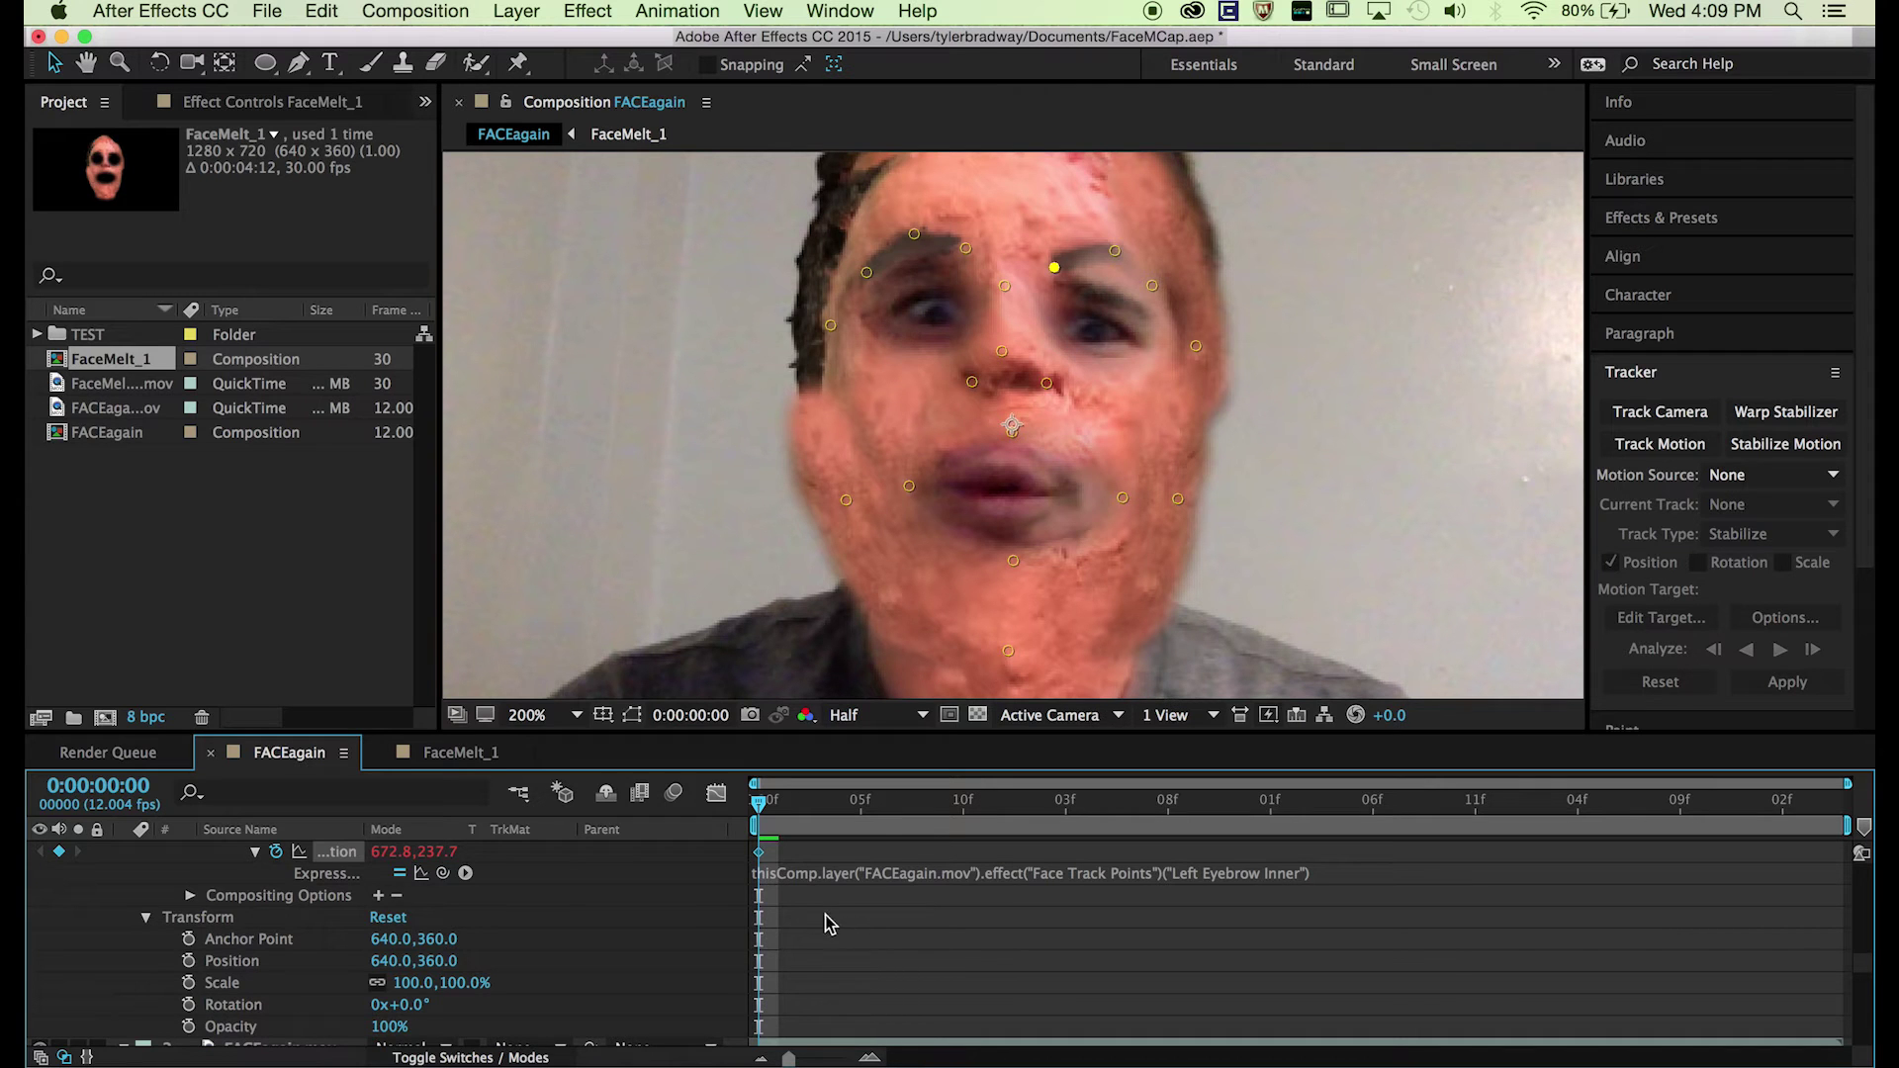
# Step: Link the positions of Puppet Pins 2 and 3 by expression to the Left Eyebrow Middle and Left Eyebrow Outer track points
pyautogui.scroll(4, 811, 930)
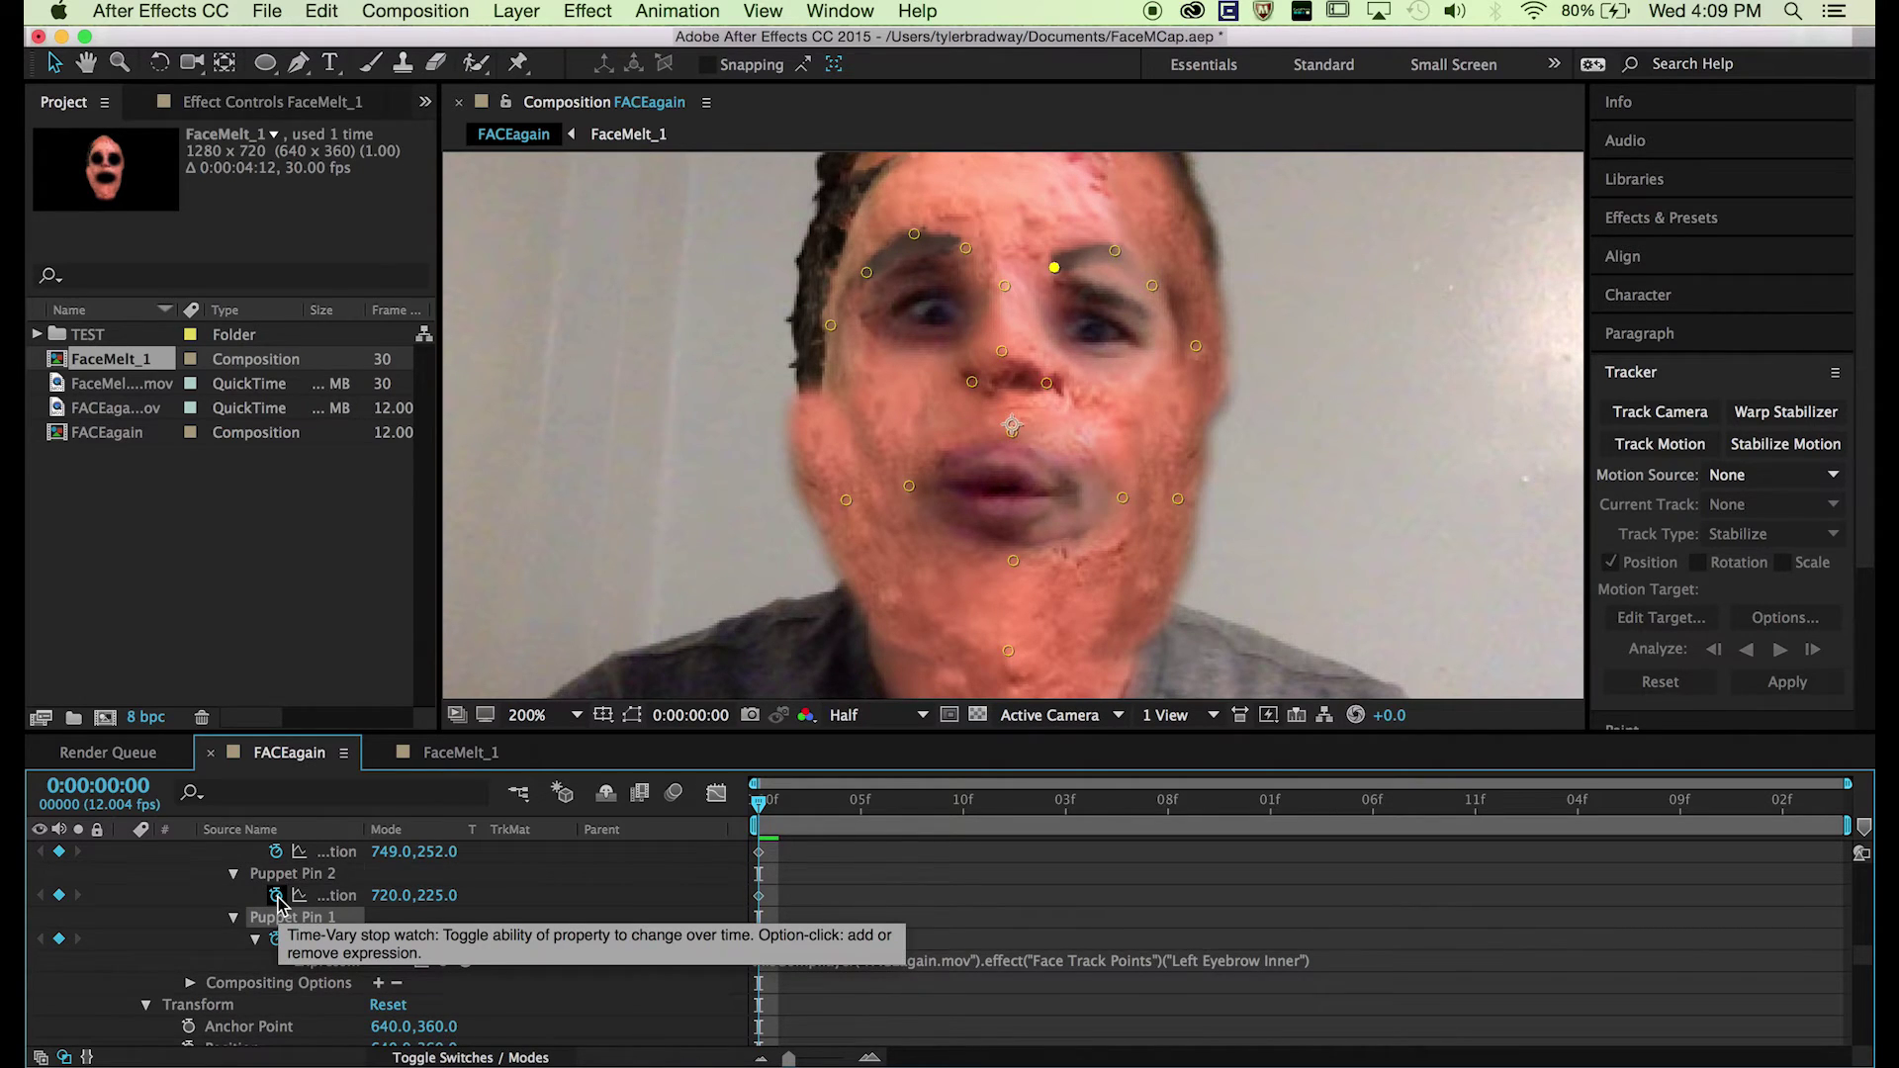
pyautogui.keyDown('alt'); pyautogui.click(277, 896); pyautogui.keyUp('alt')
pyautogui.moveTo(442, 917); pyautogui.dragTo(340, 884)
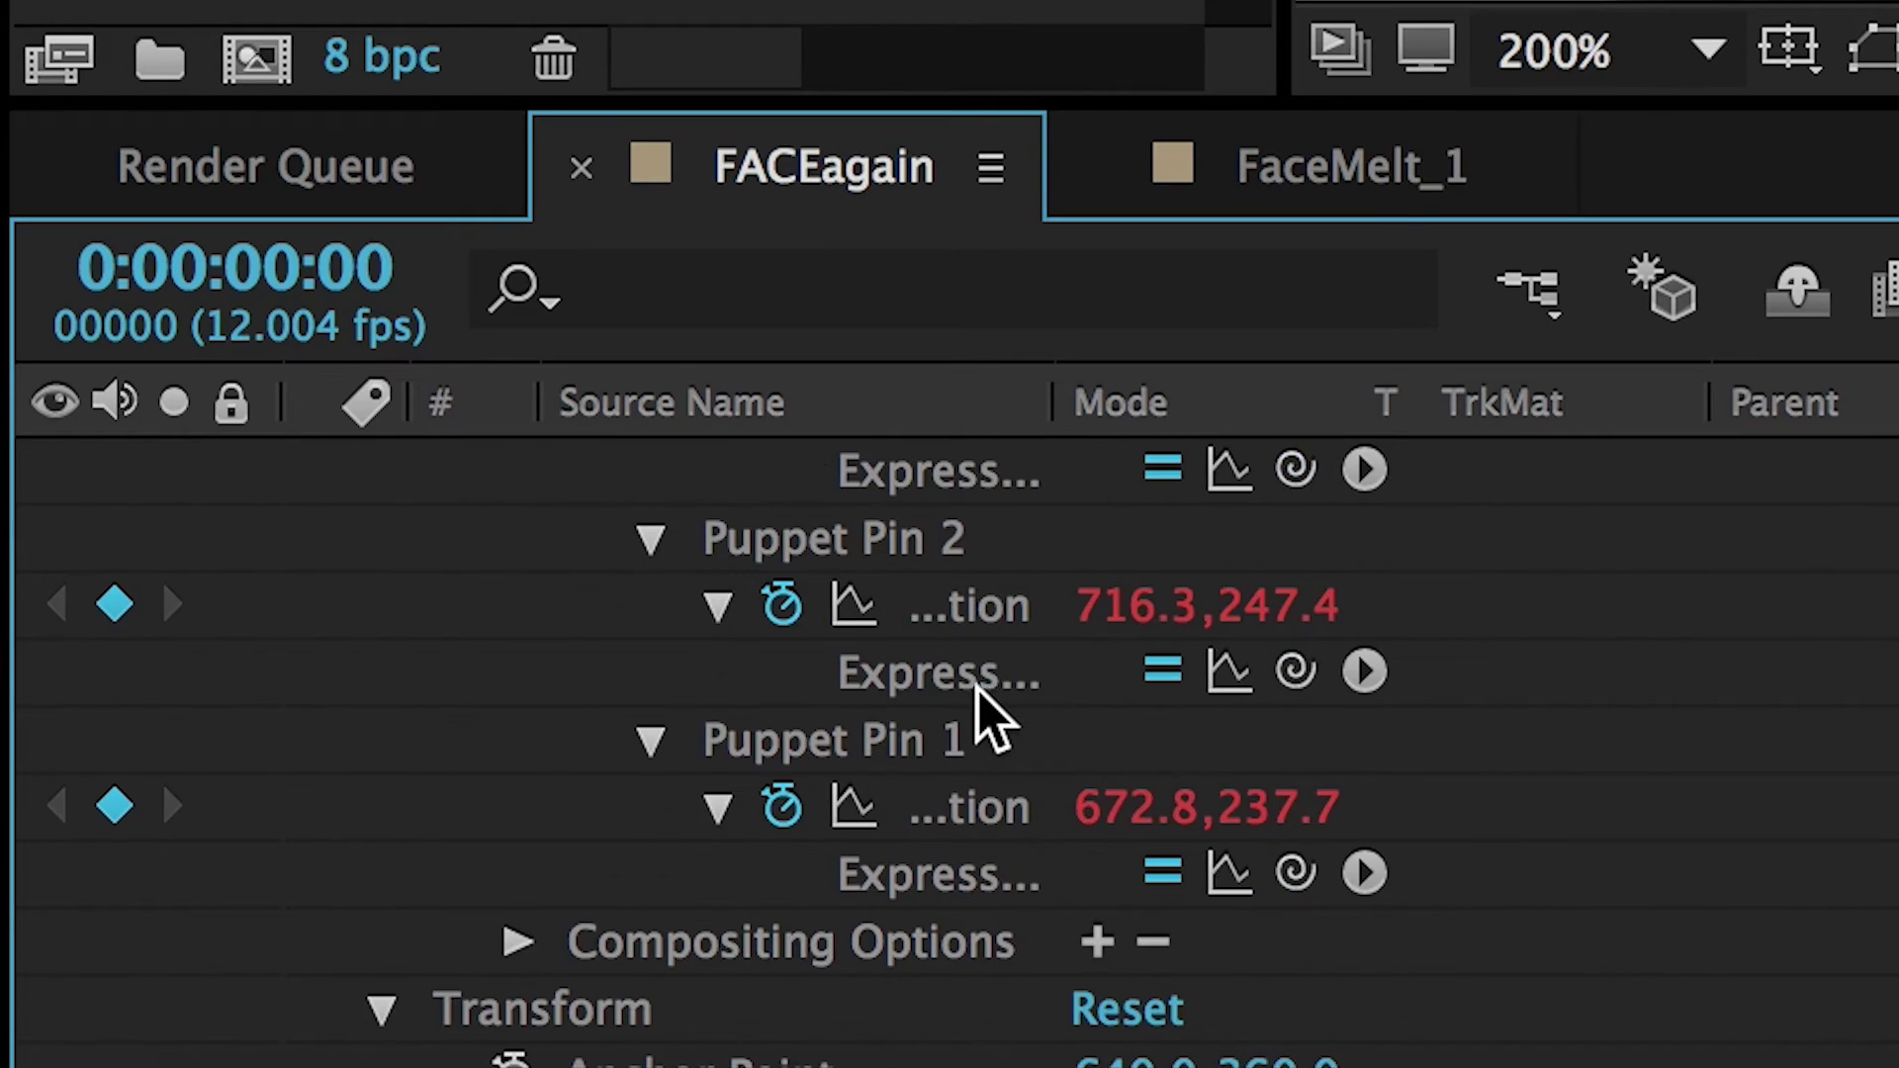
pyautogui.scroll(9, 977, 687)
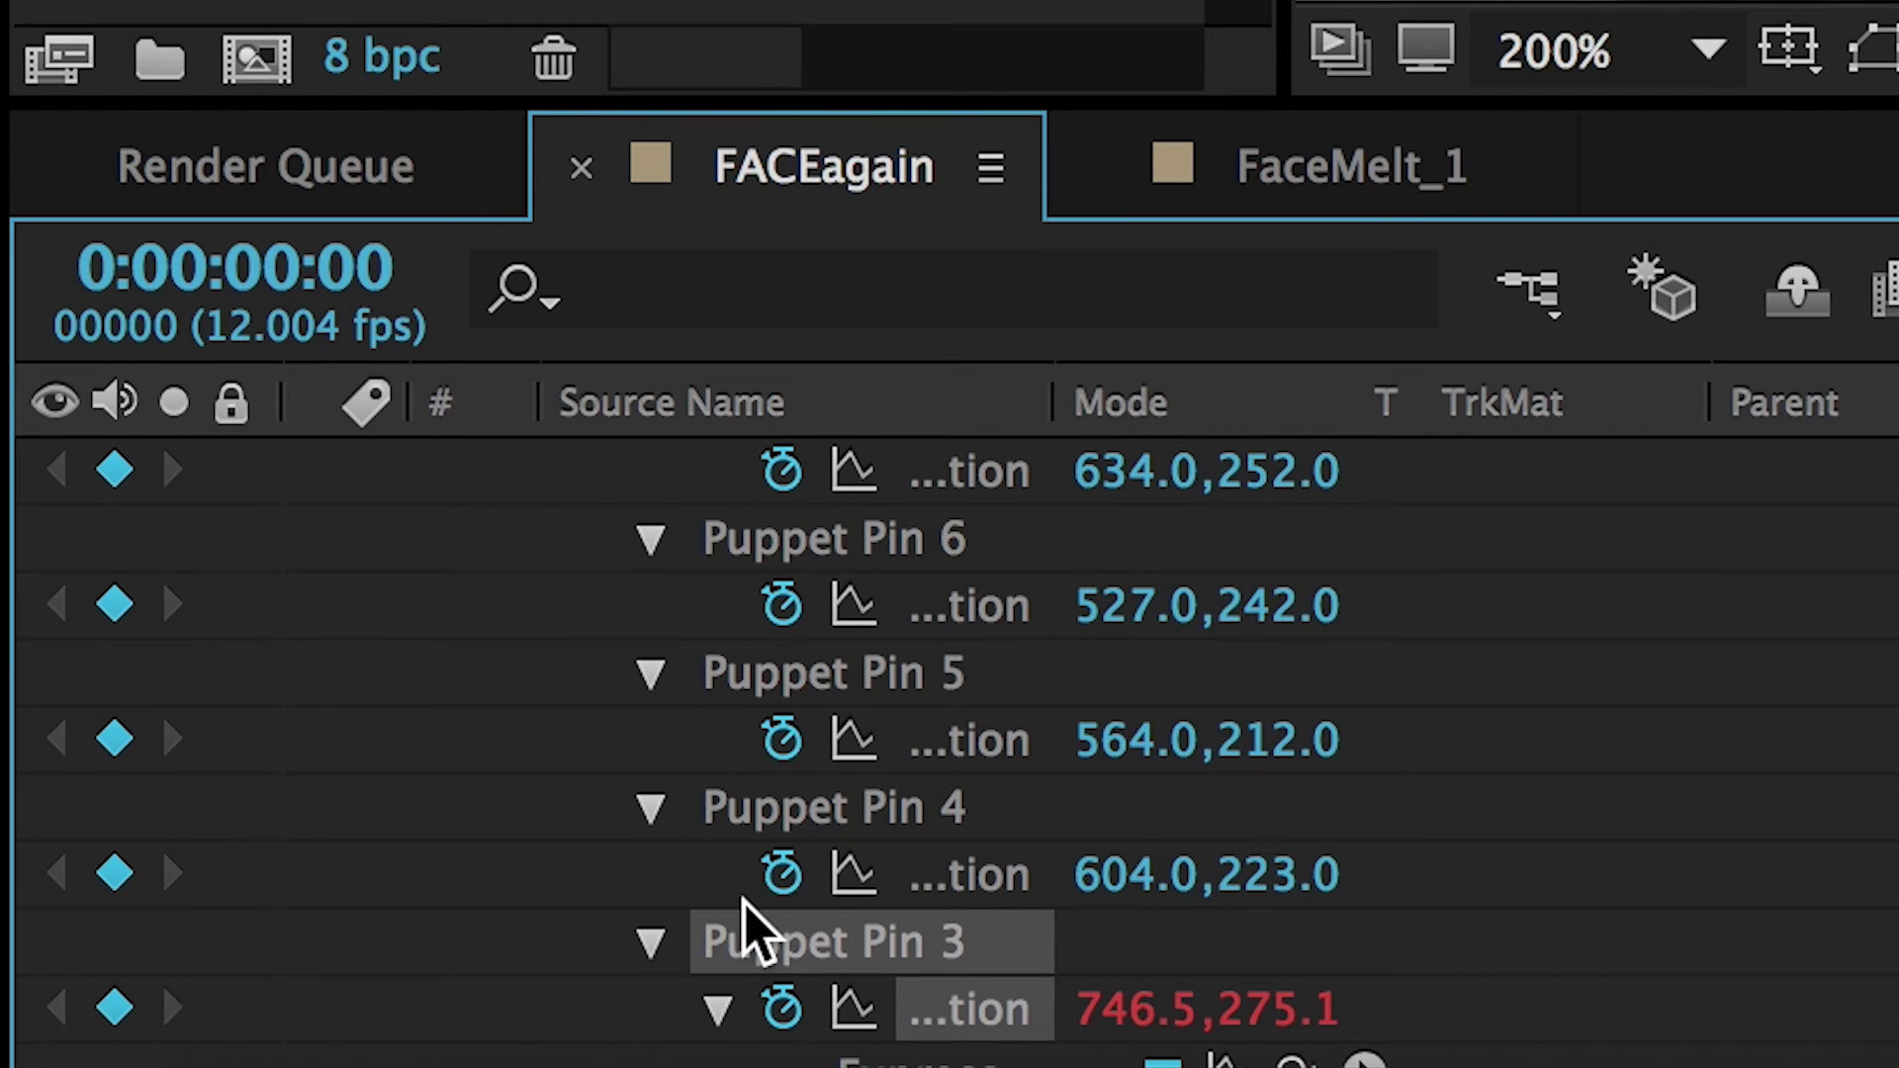
# Step: Link the positions of Puppet Pins 4 and 5 by expression to the Right Eyebrow Inner and Right Eyebrow Middle track points
pyautogui.keyDown('alt'); pyautogui.click(787, 878); pyautogui.keyUp('alt')
pyautogui.moveTo(1281, 950); pyautogui.dragTo(948, 971)
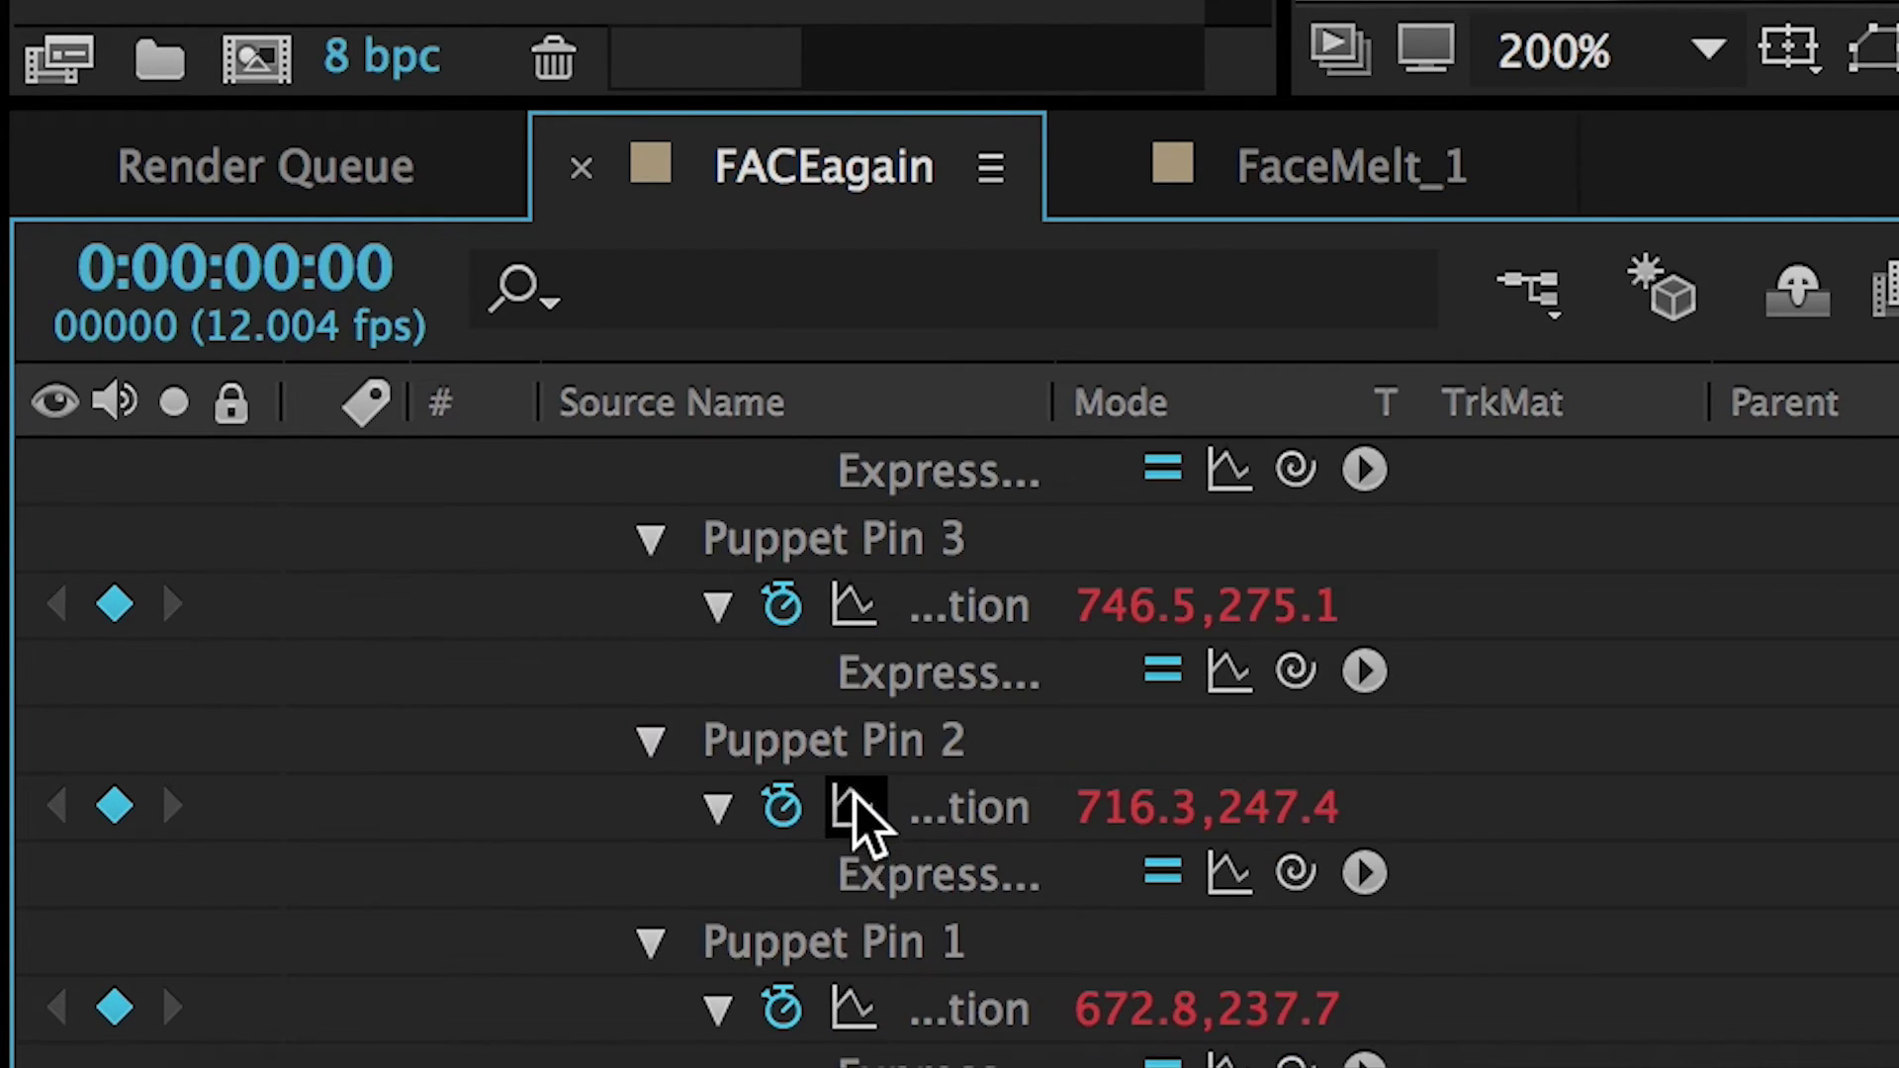
pyautogui.scroll(3, 856, 822)
pyautogui.keyDown('alt'); pyautogui.click(782, 672); pyautogui.keyUp('alt')
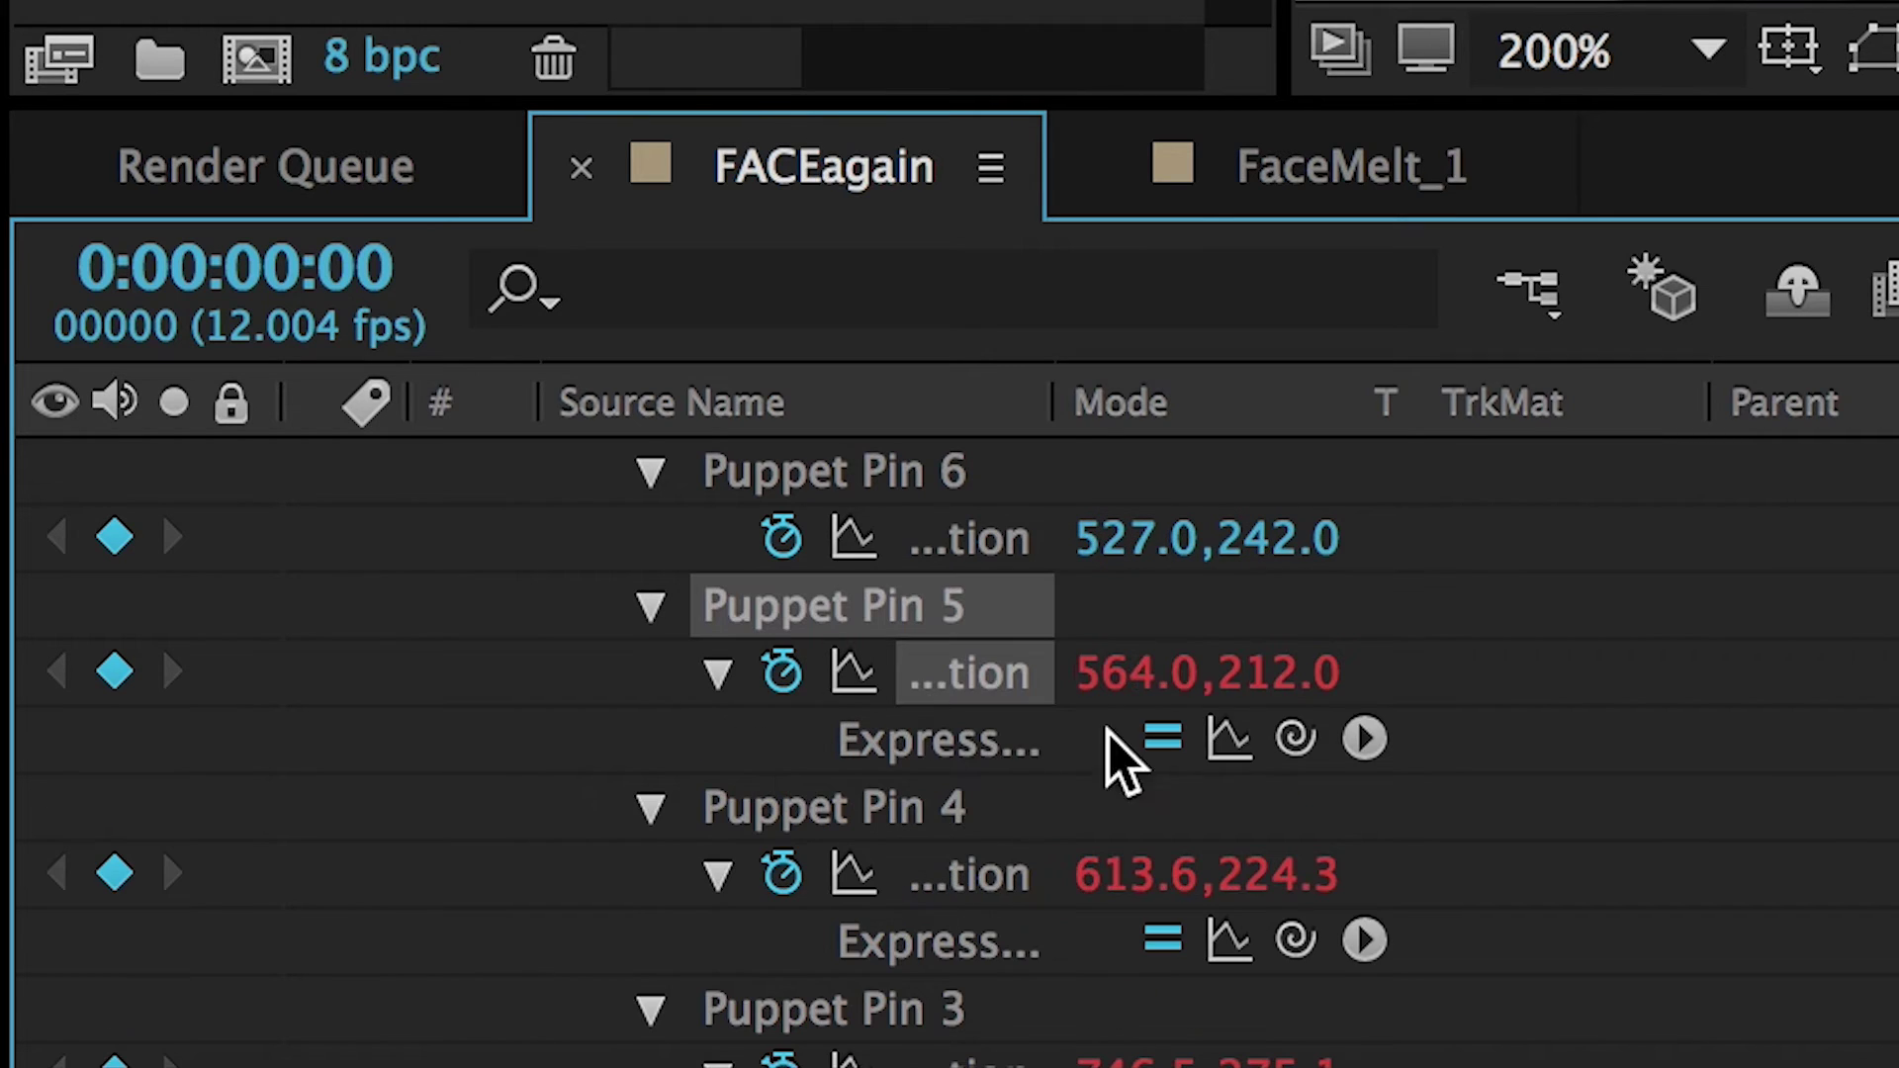
pyautogui.moveTo(1296, 738); pyautogui.dragTo(1164, 989)
pyautogui.moveTo(1148, 1019); pyautogui.dragTo(969, 574)
# Step: Link Puppet Pin 6's position by expression to the Right Eyebrow Outer track point
pyautogui.scroll(3, 967, 657)
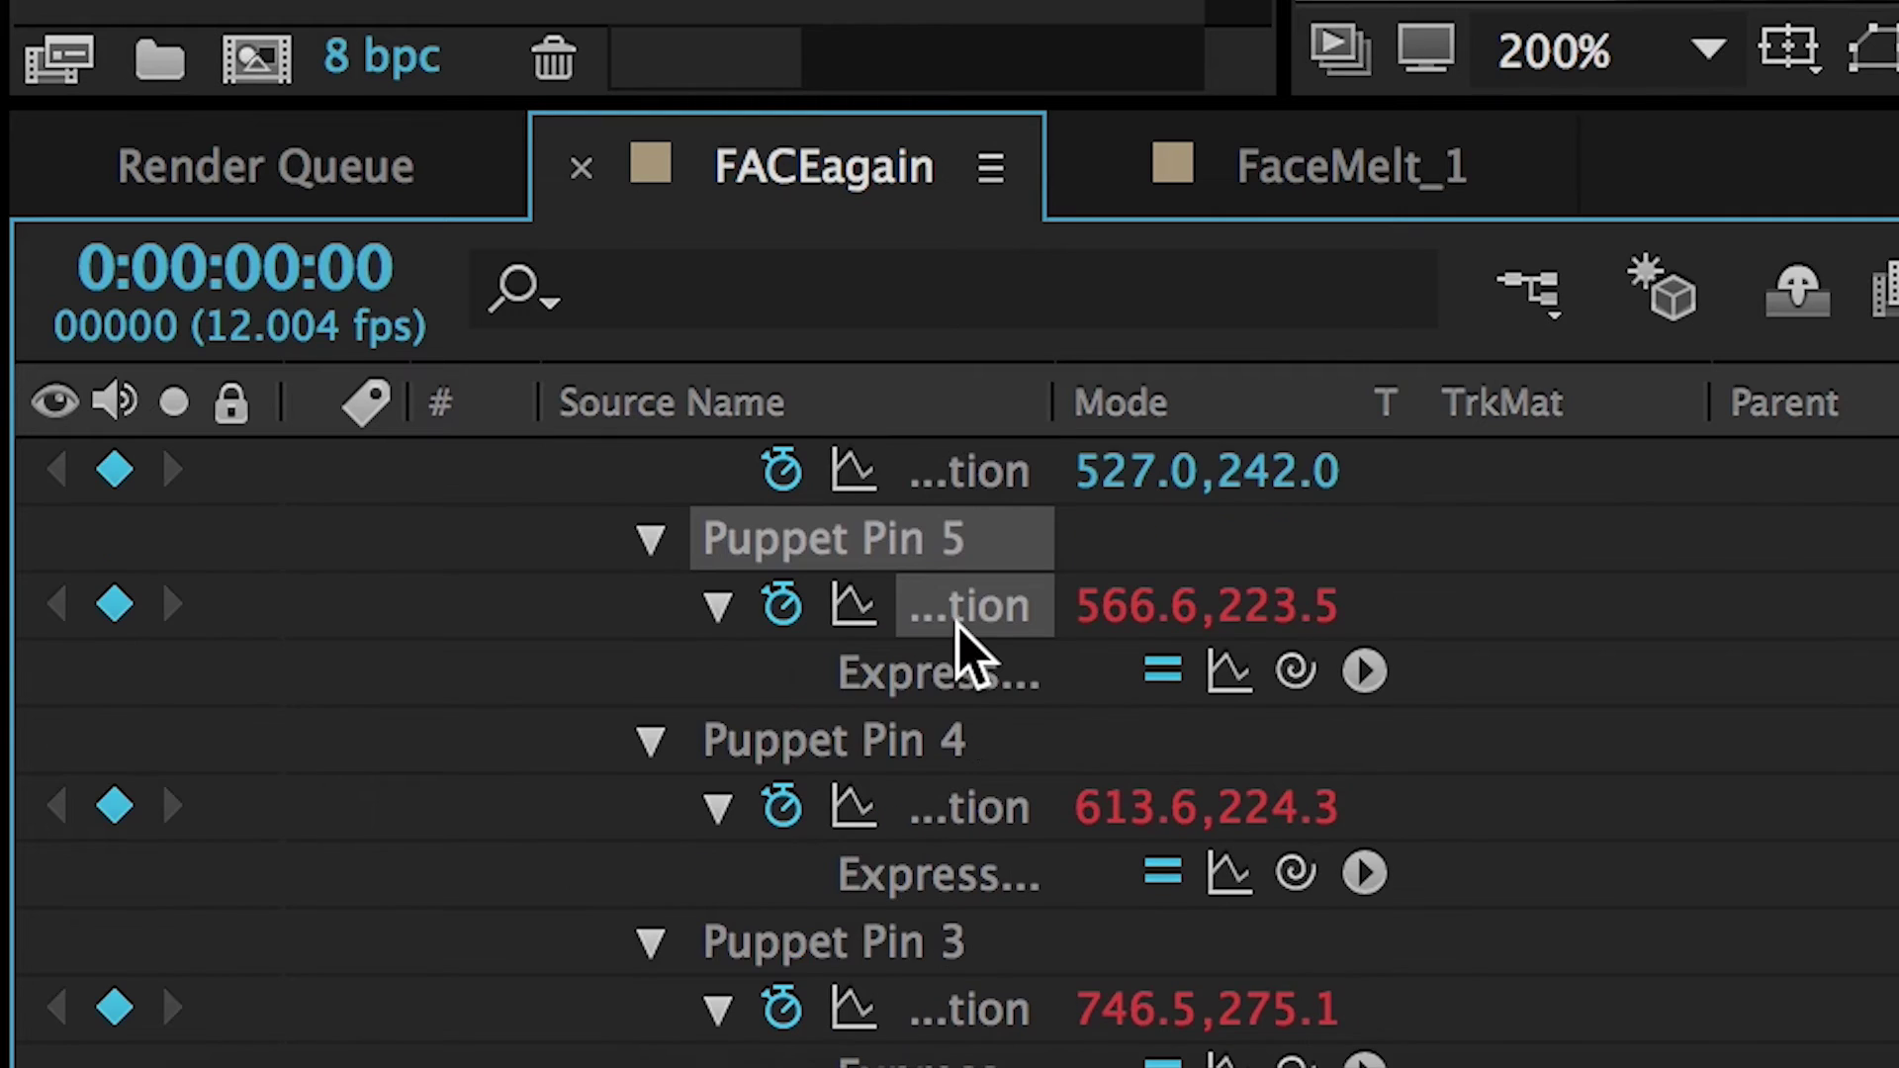
pyautogui.scroll(3, 843, 634)
pyautogui.keyDown('alt'); pyautogui.click(781, 672); pyautogui.keyUp('alt')
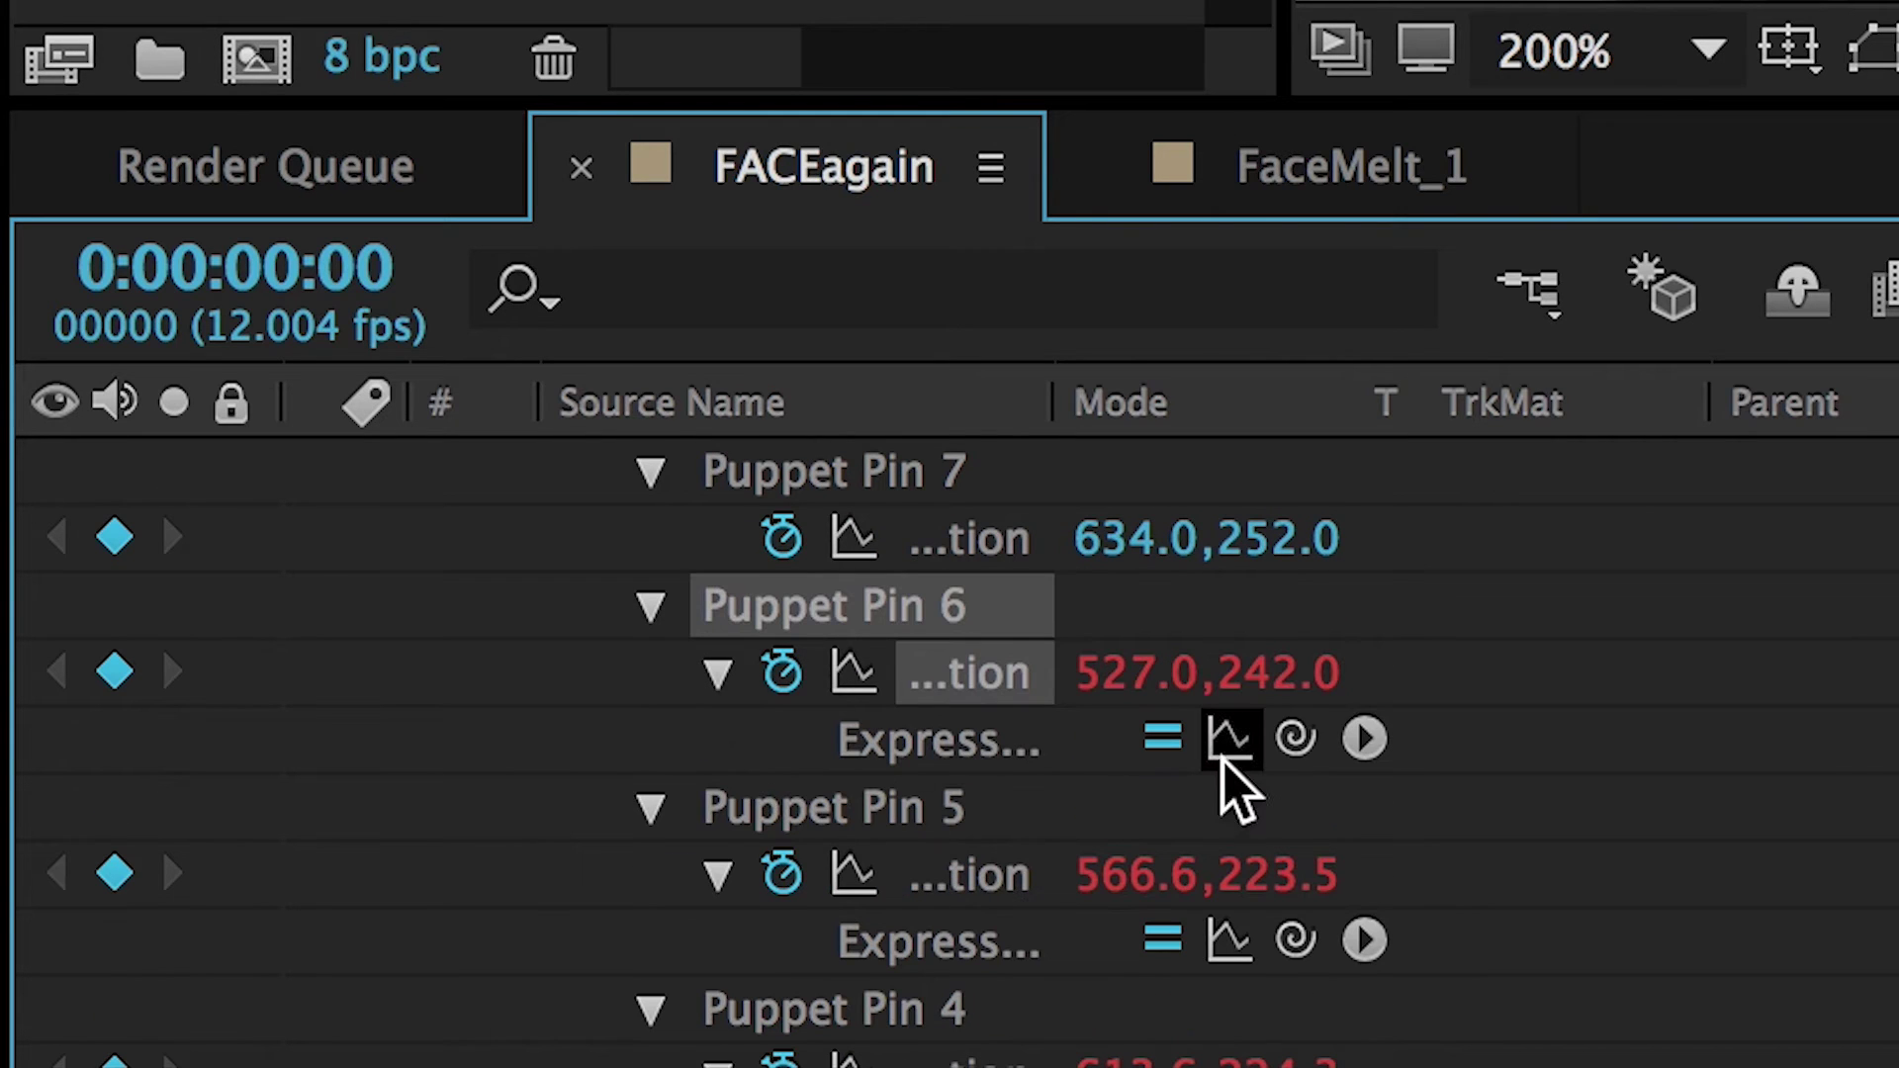
pyautogui.moveTo(999, 1014)
pyautogui.mouseDown()
pyautogui.moveTo(1004, 1059)
pyautogui.moveTo(974, 865)
pyautogui.moveTo(976, 1009)
pyautogui.mouseUp()
# Step: Link the positions of Puppet Pins 7 and 8 by expression to the nose bridge and nose tip track points
pyautogui.scroll(3, 1018, 831)
pyautogui.scroll(2, 1019, 836)
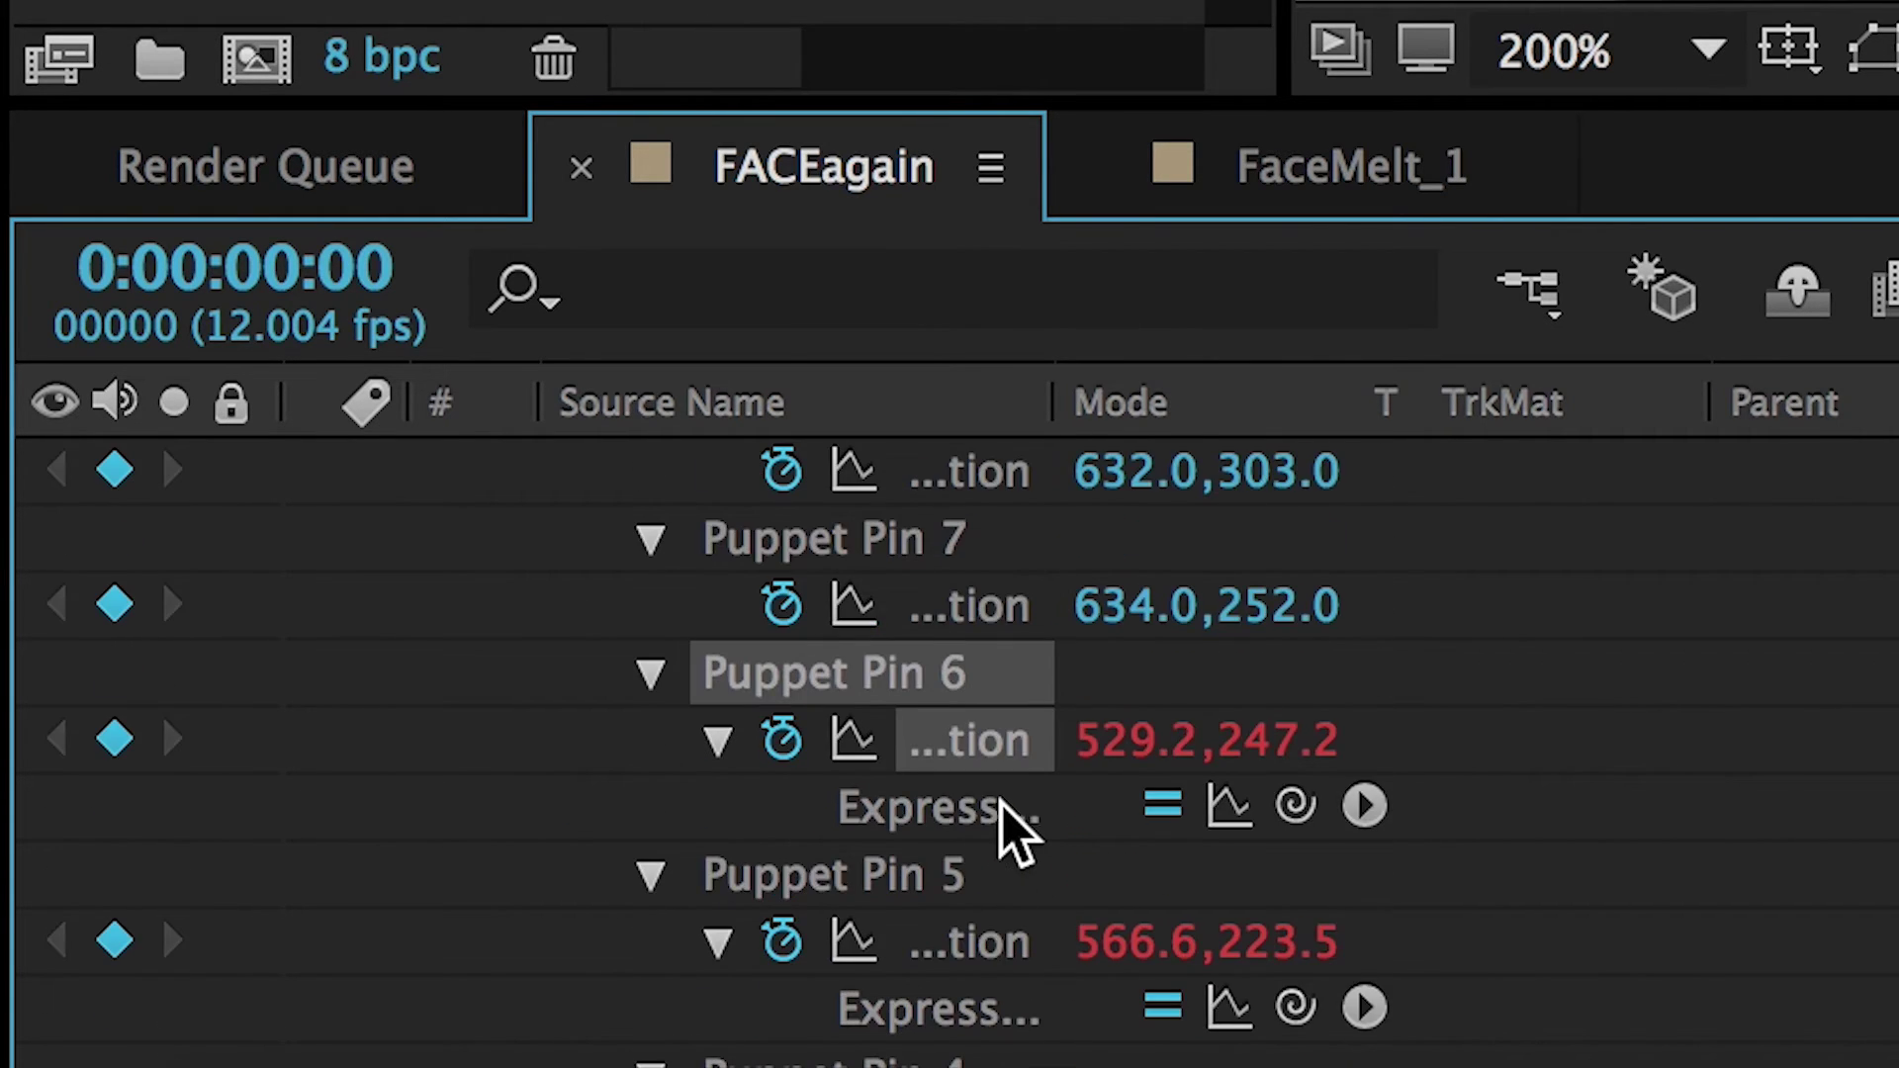
pyautogui.keyDown('alt'); pyautogui.click(780, 606); pyautogui.keyUp('alt')
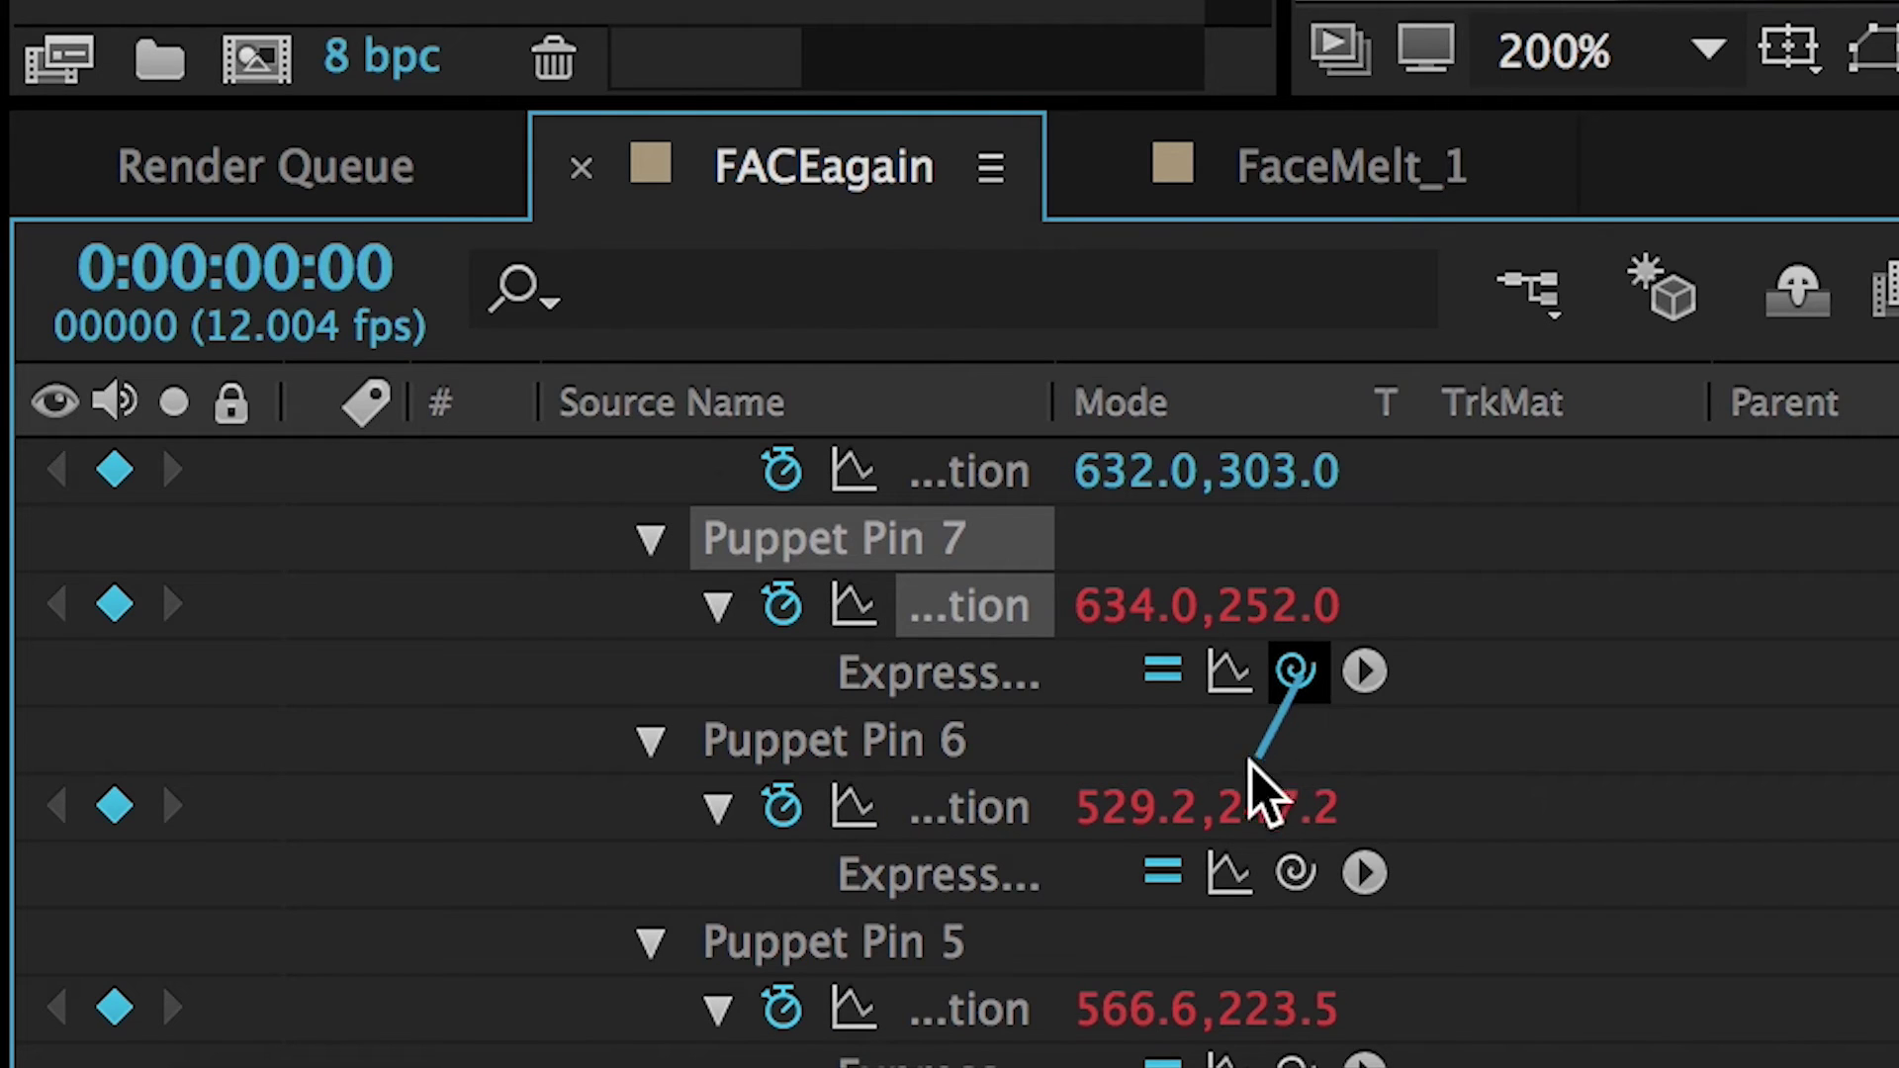
pyautogui.moveTo(1167, 990); pyautogui.dragTo(945, 810)
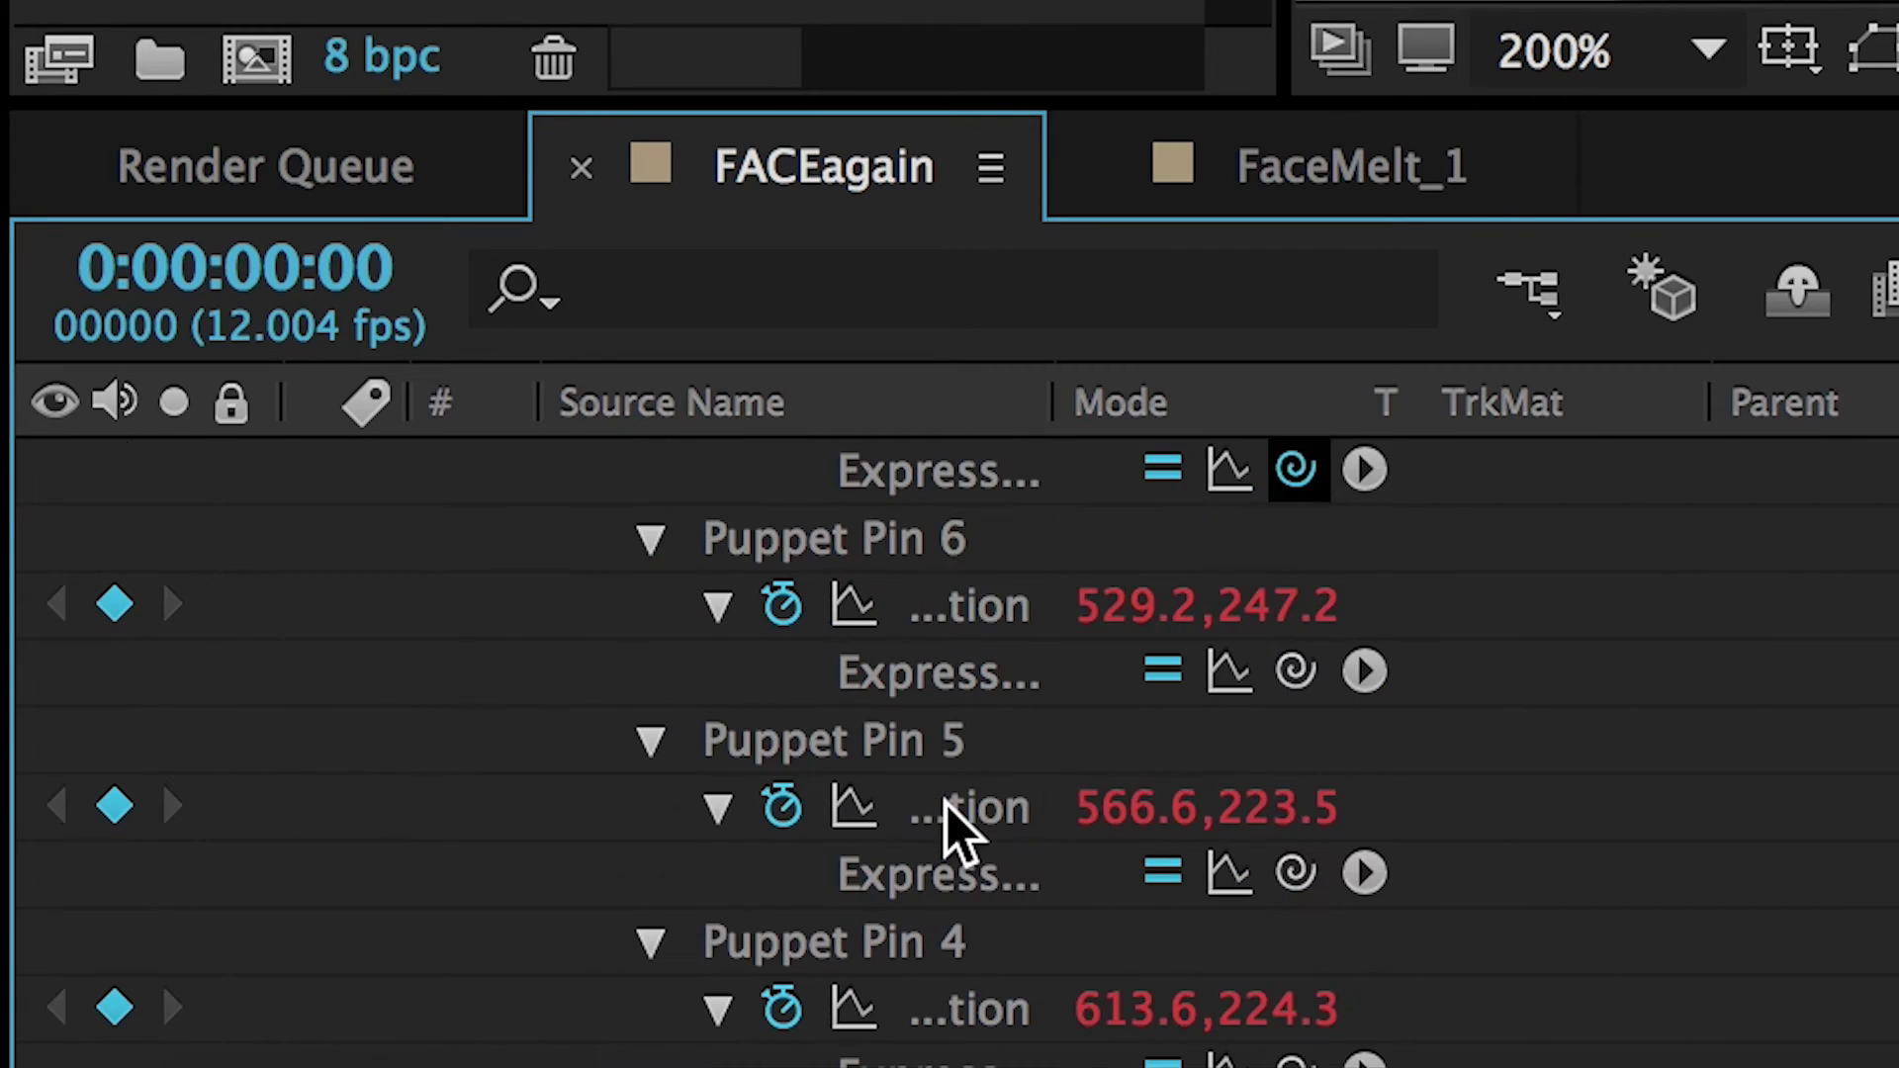
pyautogui.keyDown('alt'); pyautogui.click(781, 605); pyautogui.keyUp('alt')
pyautogui.moveTo(1294, 673); pyautogui.dragTo(997, 875)
# Step: Link the positions of Puppet Pins 9 and 10 by expression to the left nostril and right nostril track points
pyautogui.scroll(3, 1018, 805)
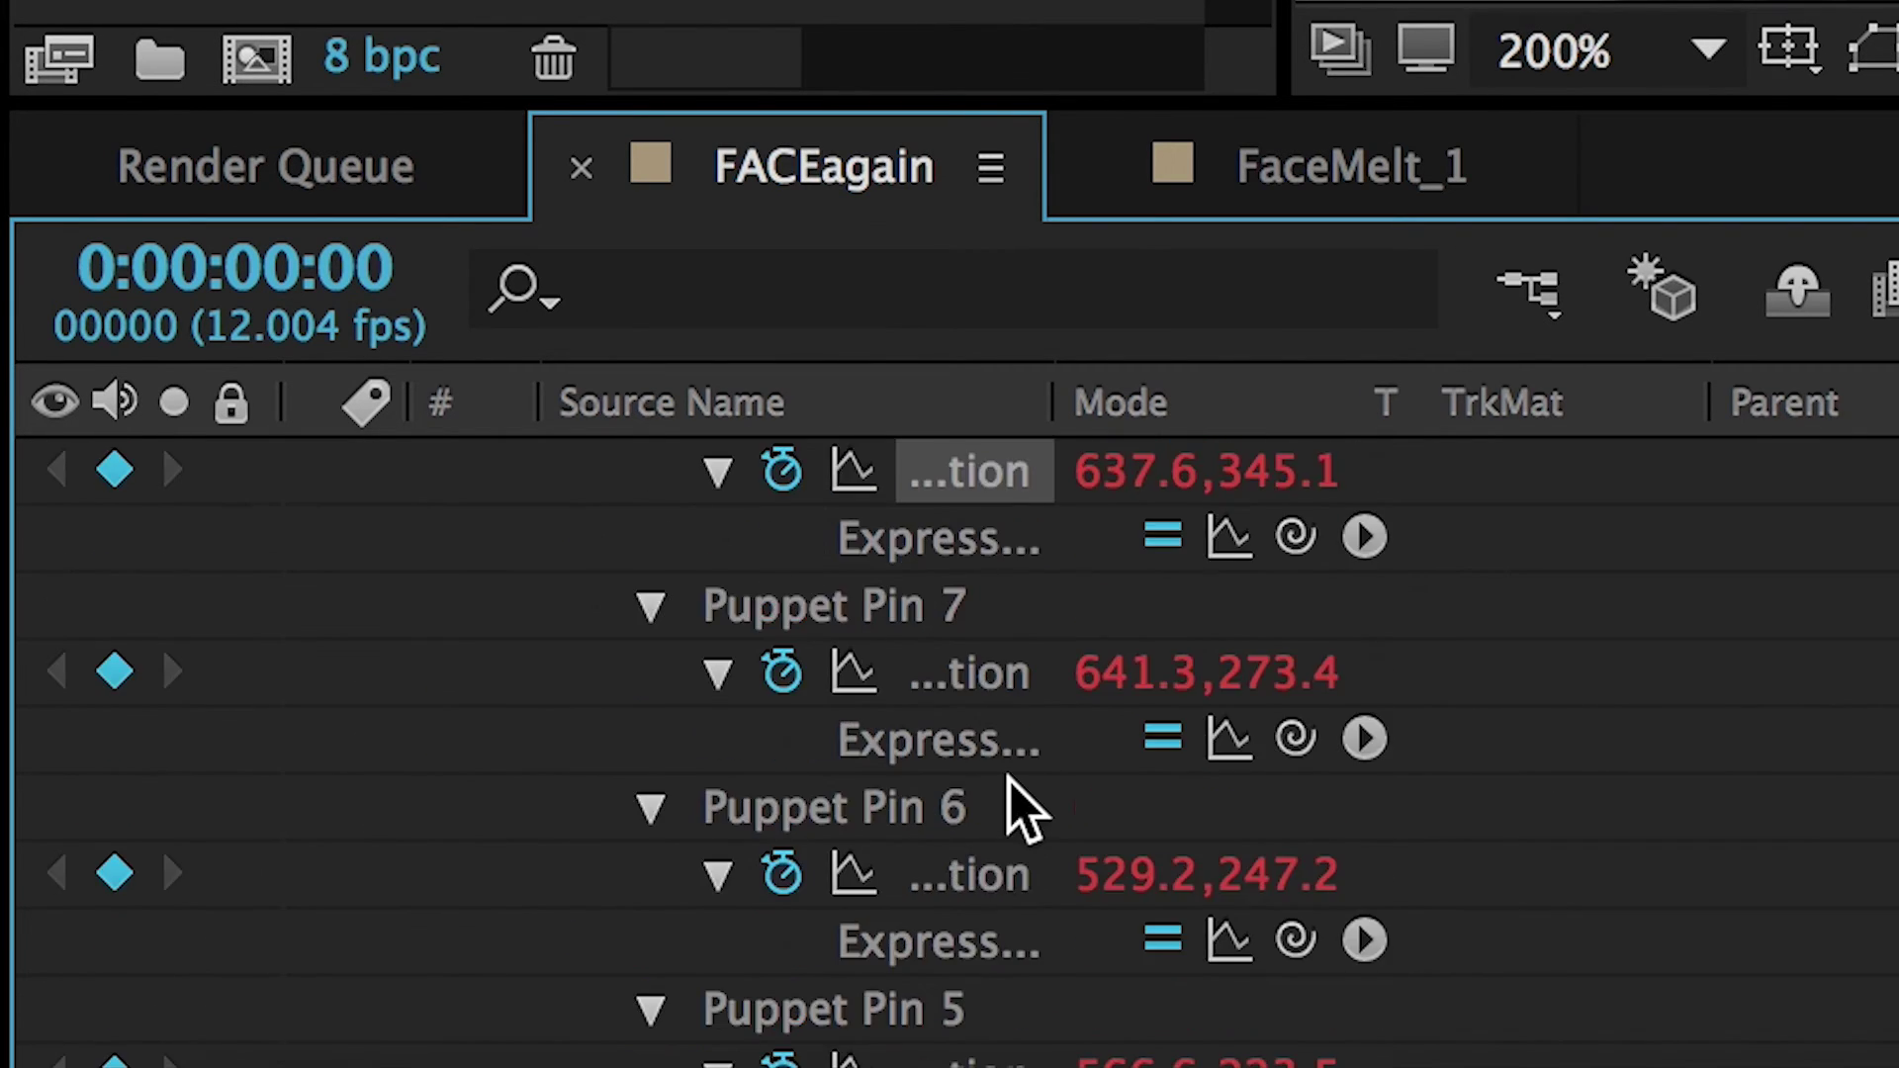
pyautogui.scroll(3, 997, 746)
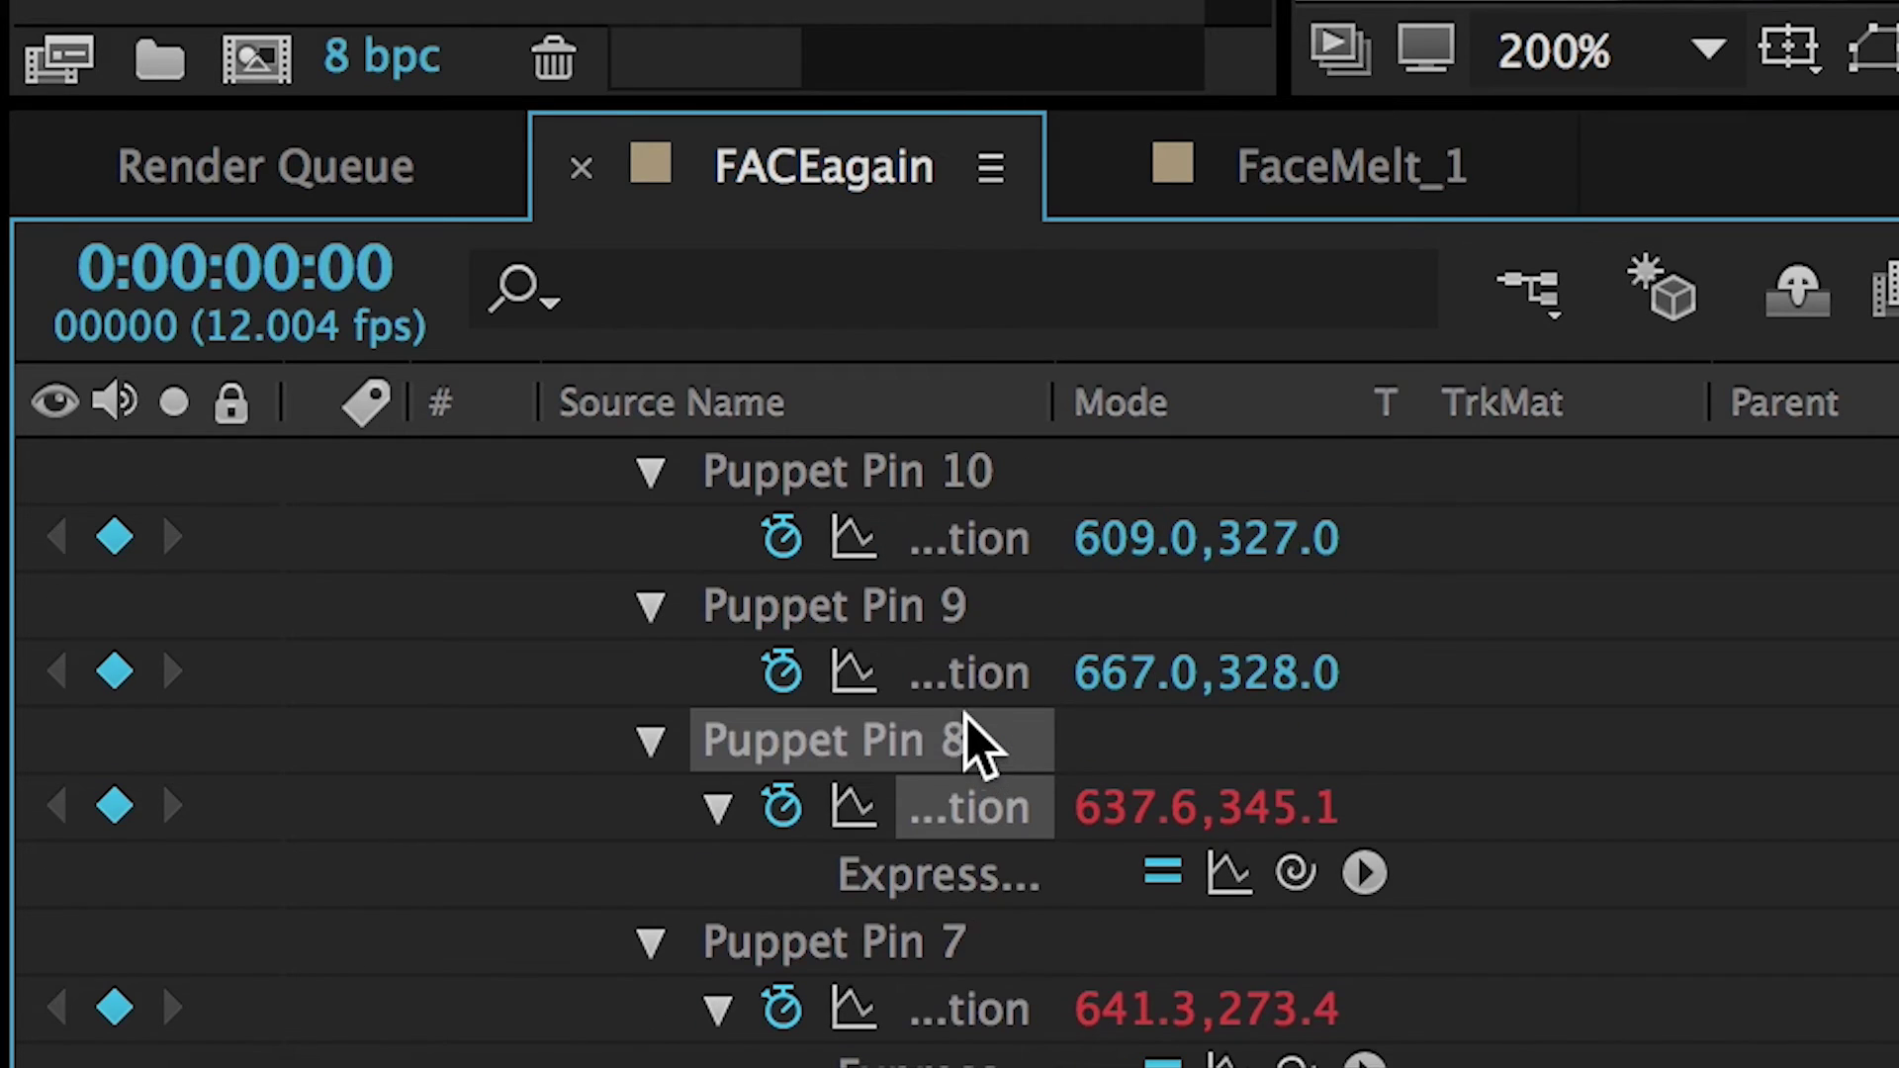
pyautogui.keyDown('alt'); pyautogui.click(794, 681); pyautogui.keyUp('alt')
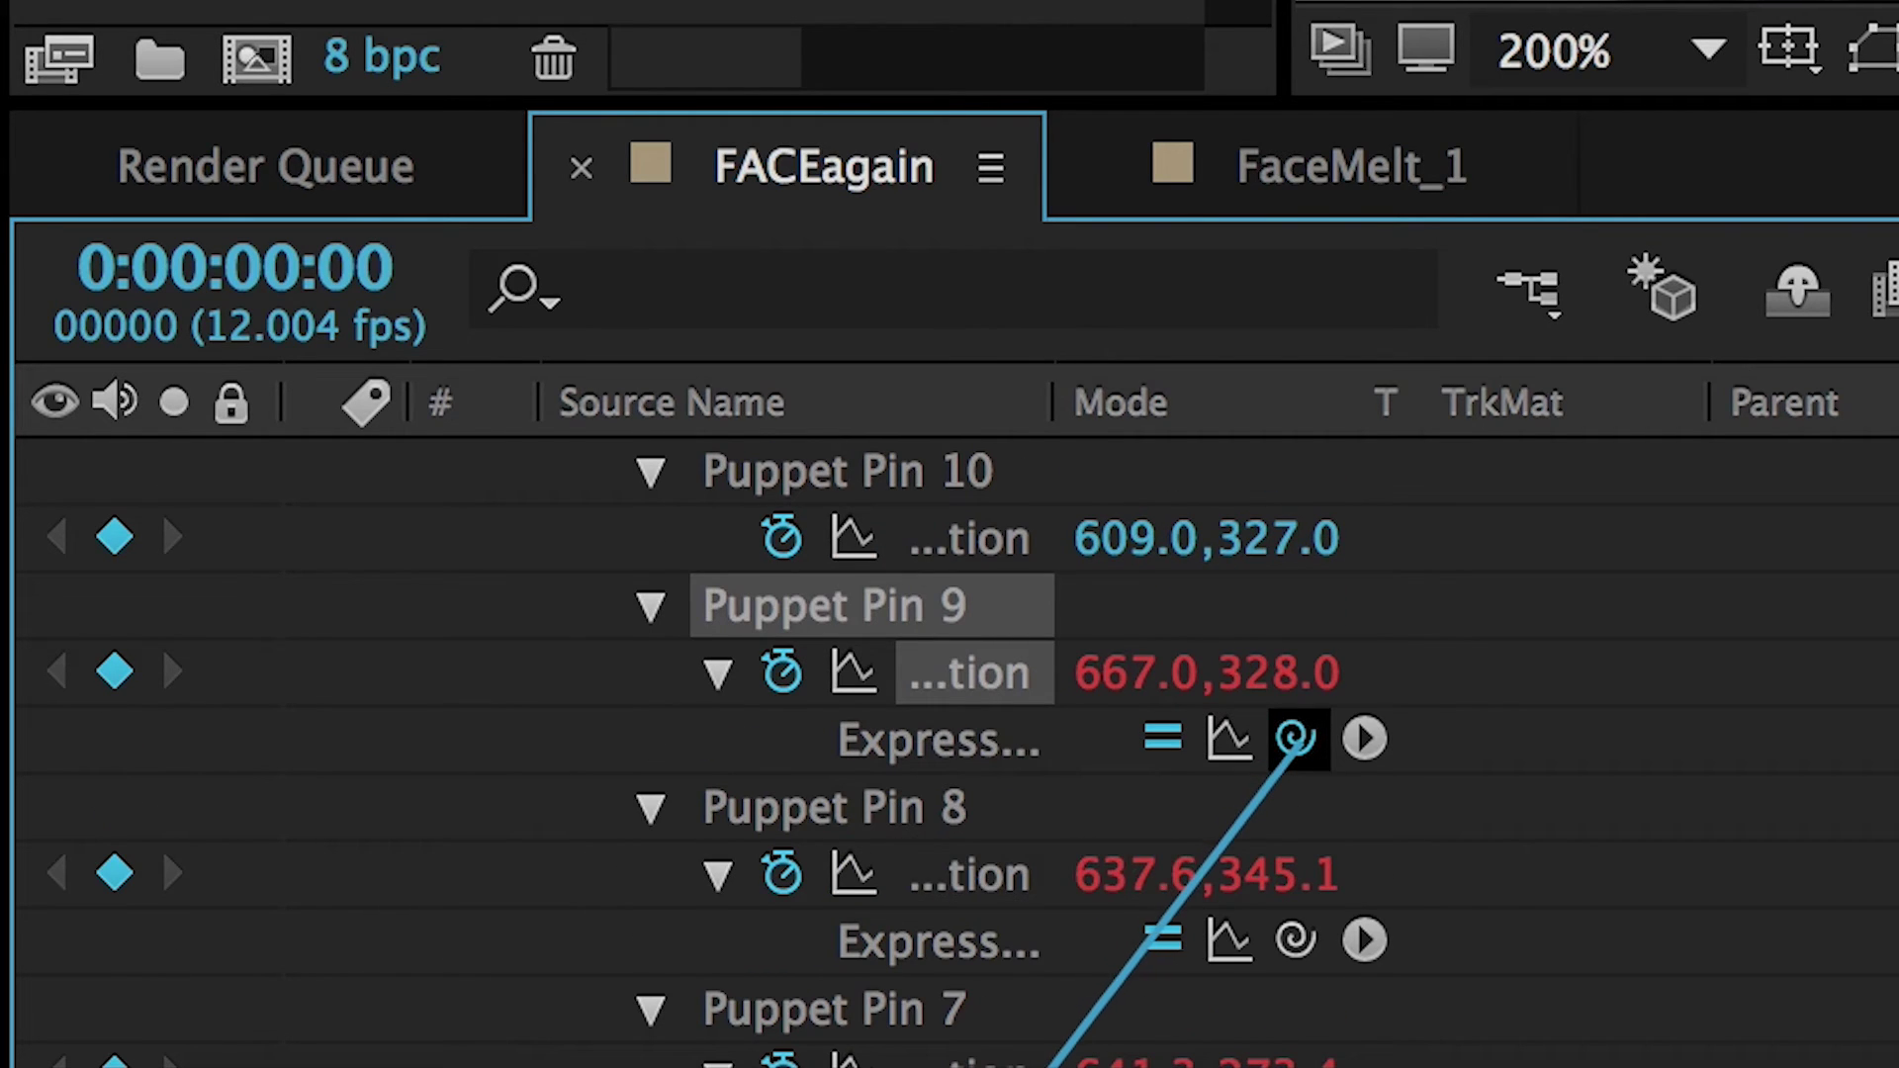
pyautogui.moveTo(1048, 1066); pyautogui.dragTo(970, 793)
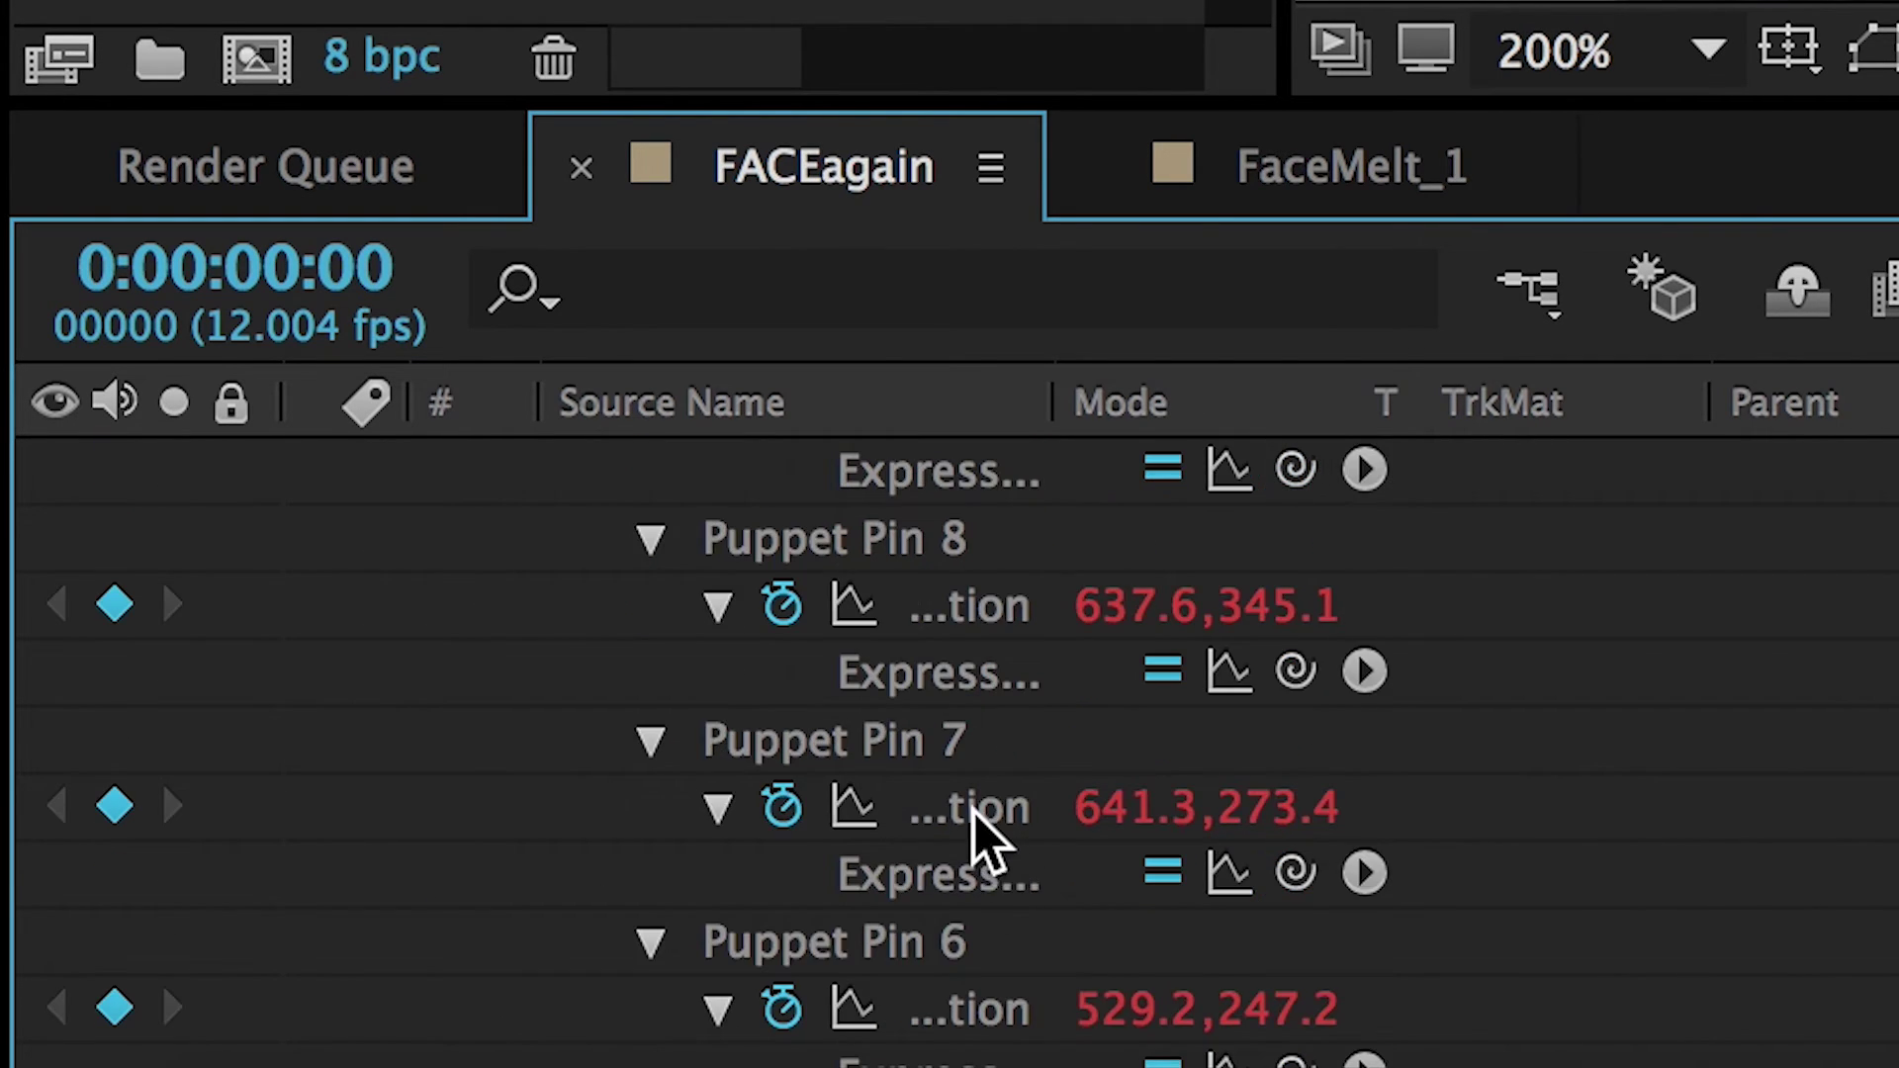
pyautogui.scroll(3, 970, 792)
pyautogui.scroll(3, 1049, 683)
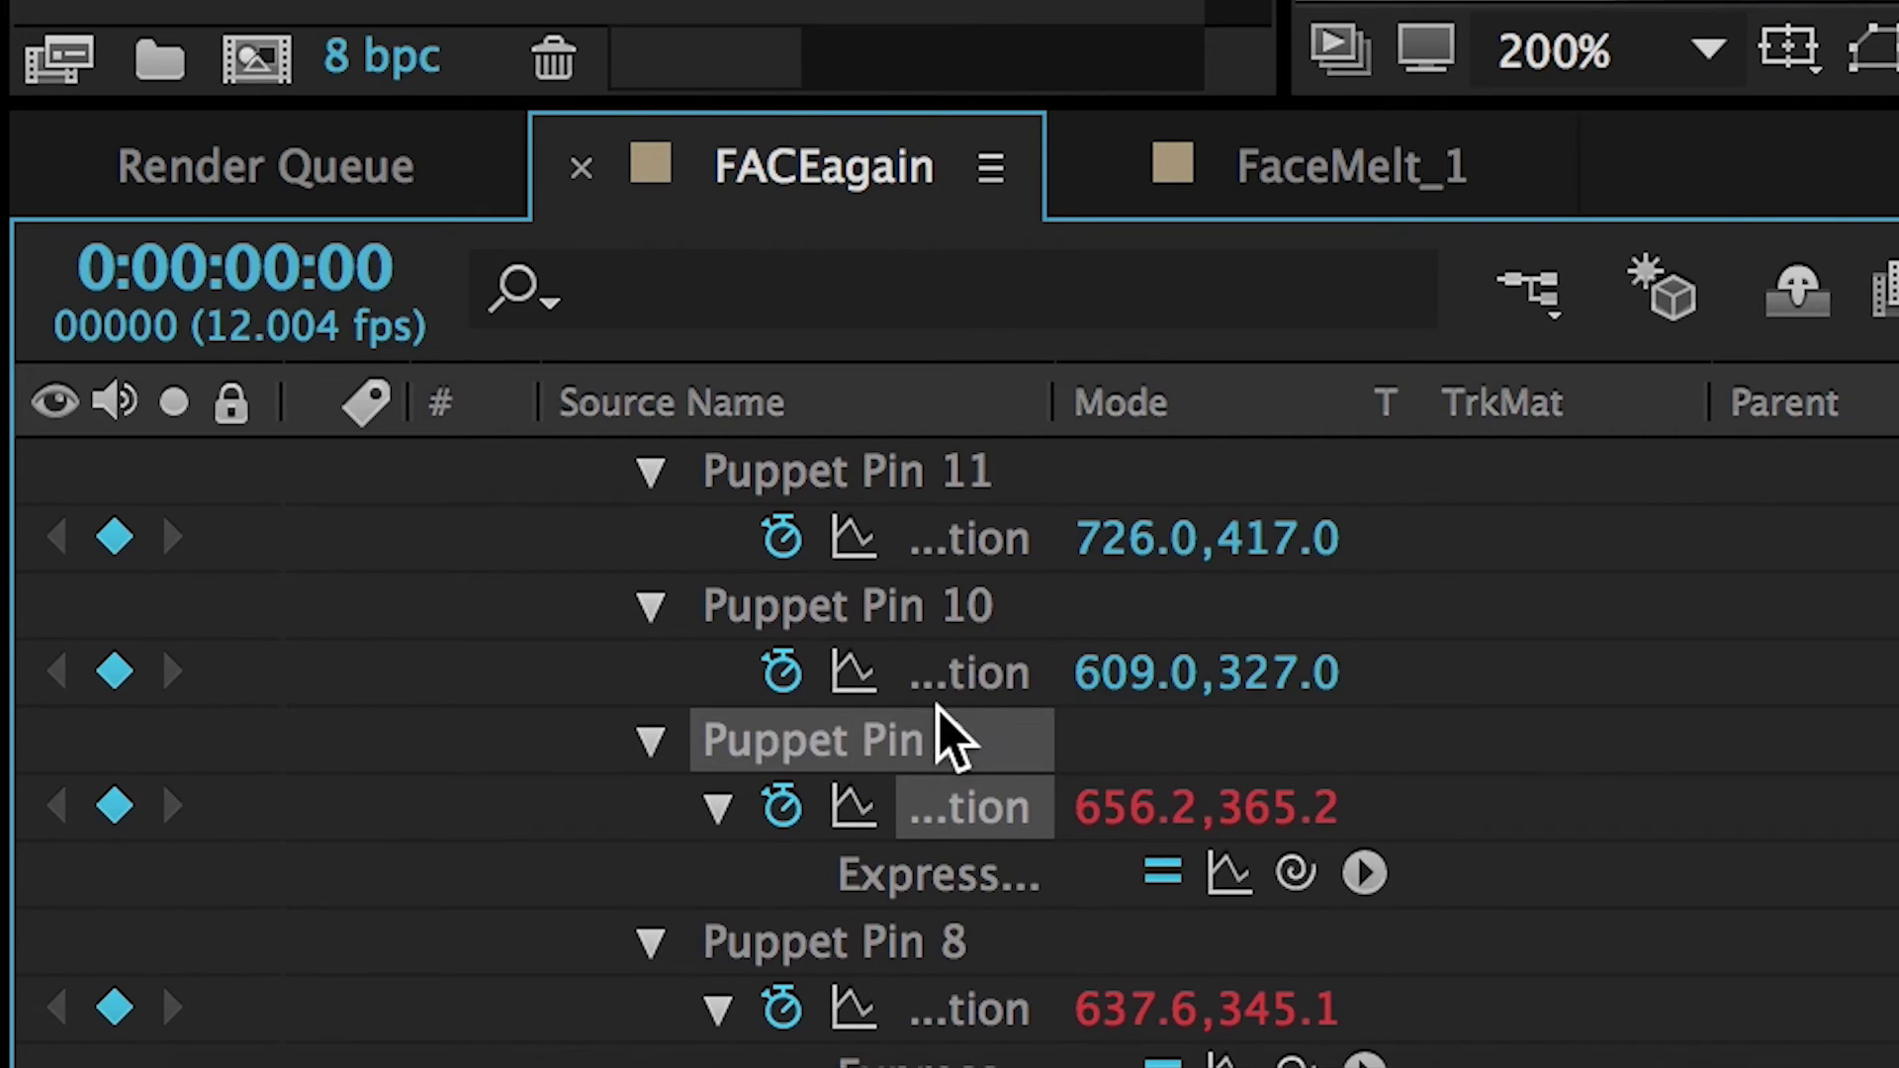
pyautogui.keyDown('alt'); pyautogui.click(783, 672); pyautogui.keyUp('alt')
pyautogui.moveTo(1078, 999); pyautogui.dragTo(967, 835)
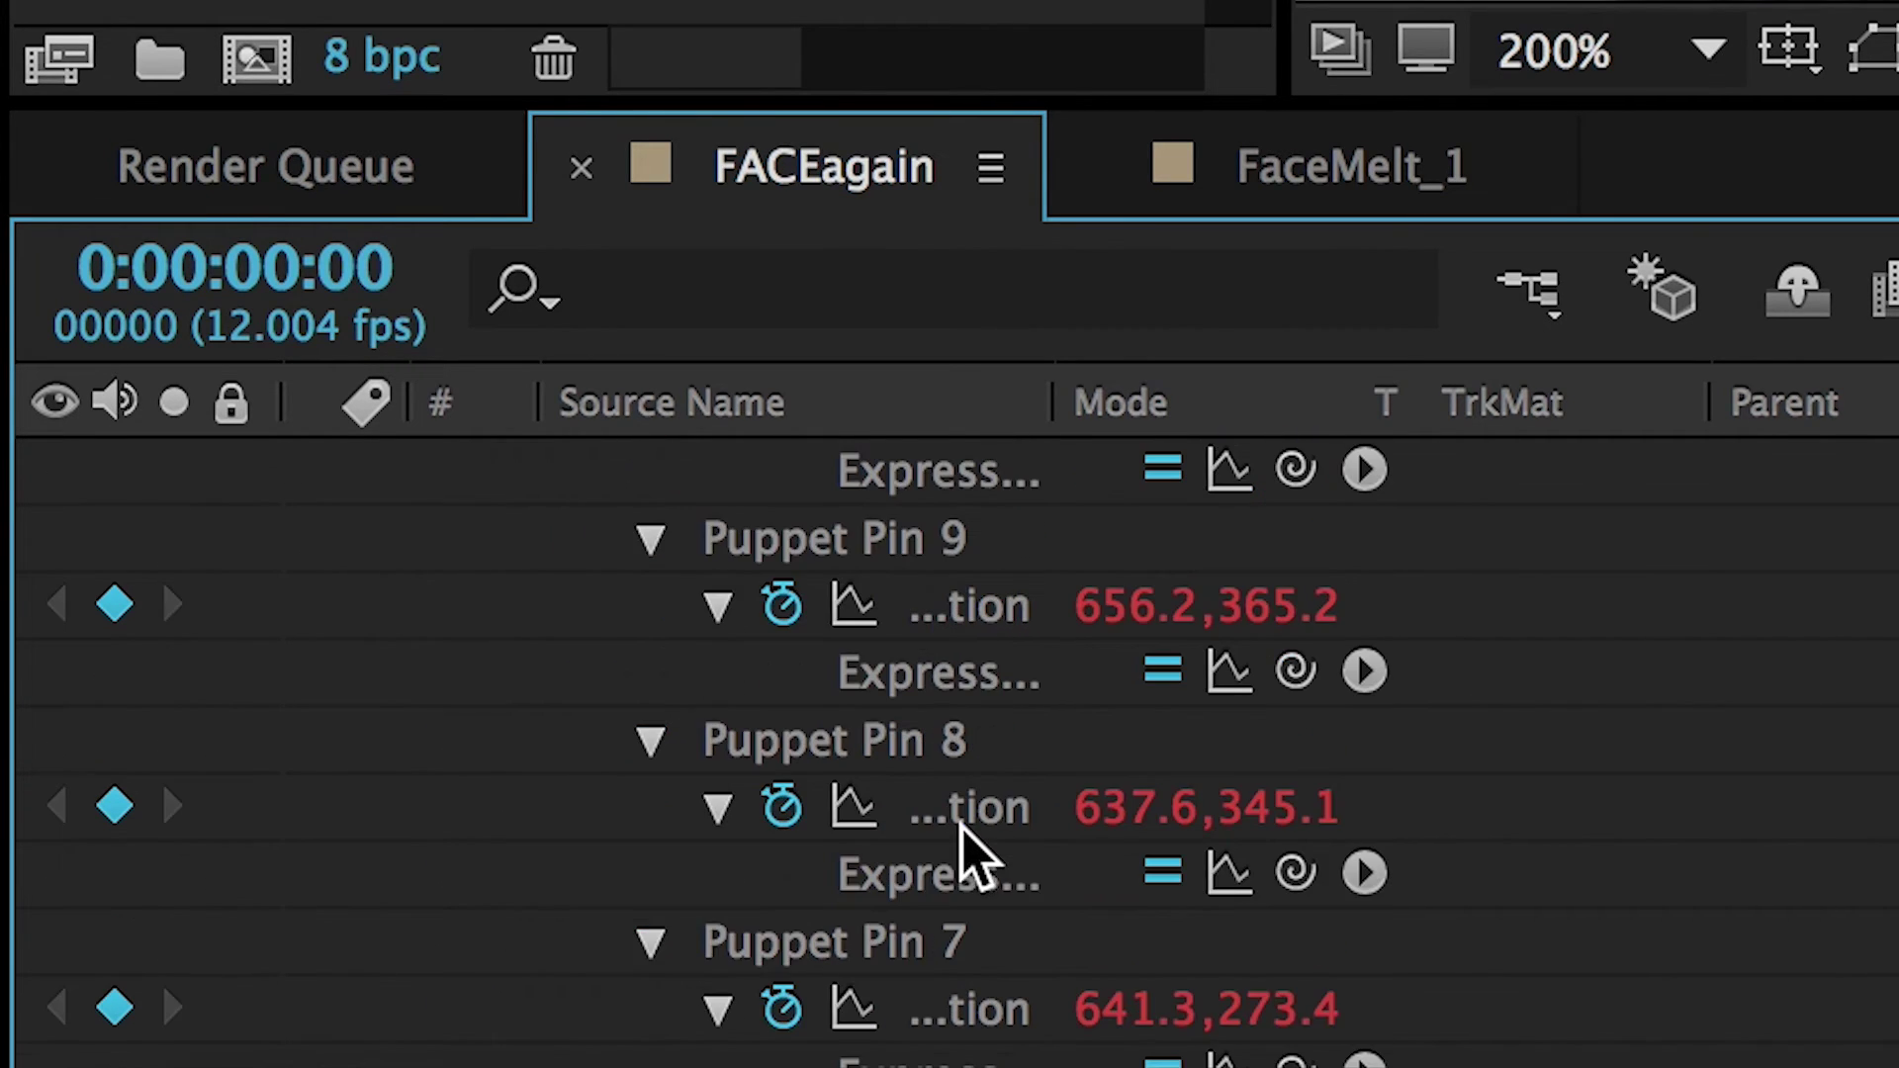
# Step: Link Puppet Pin 11's position by expression to the track point at the left corner of the mouth
pyautogui.scroll(3, 1090, 818)
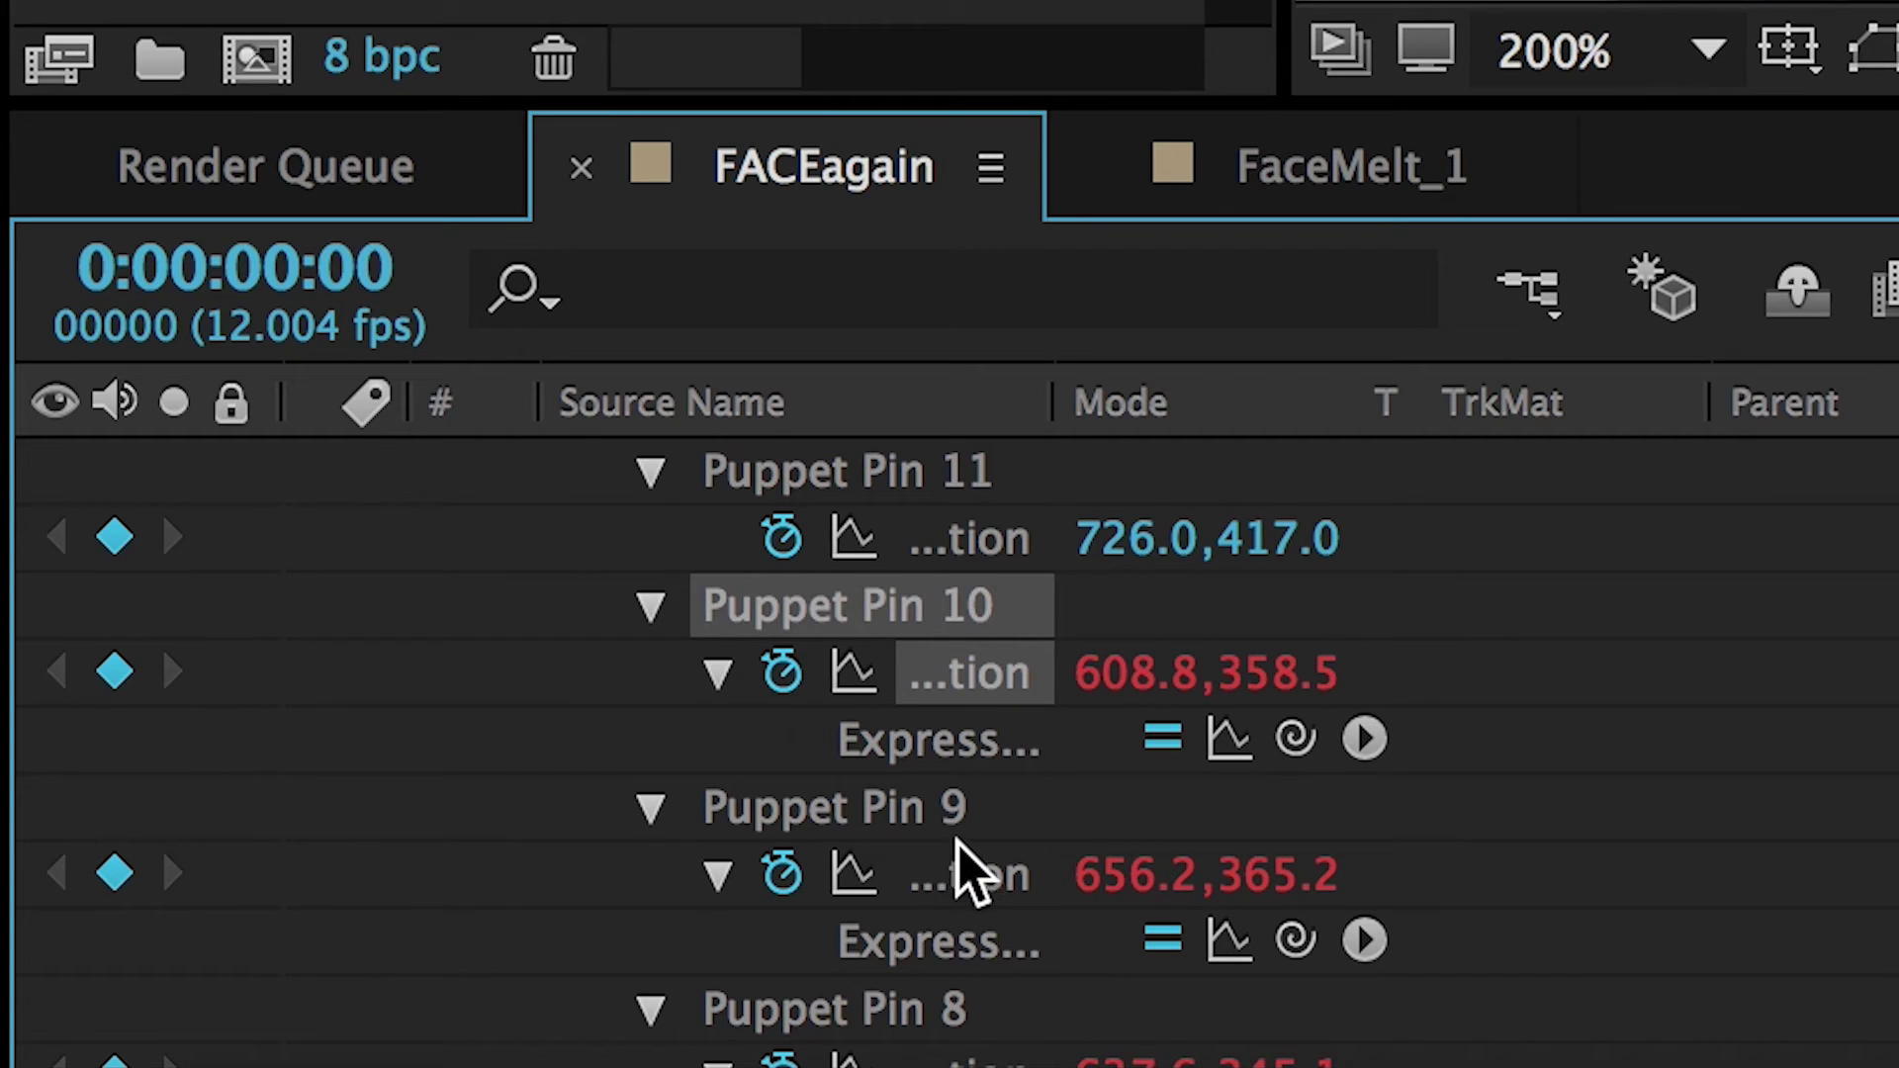
pyautogui.scroll(3, 949, 860)
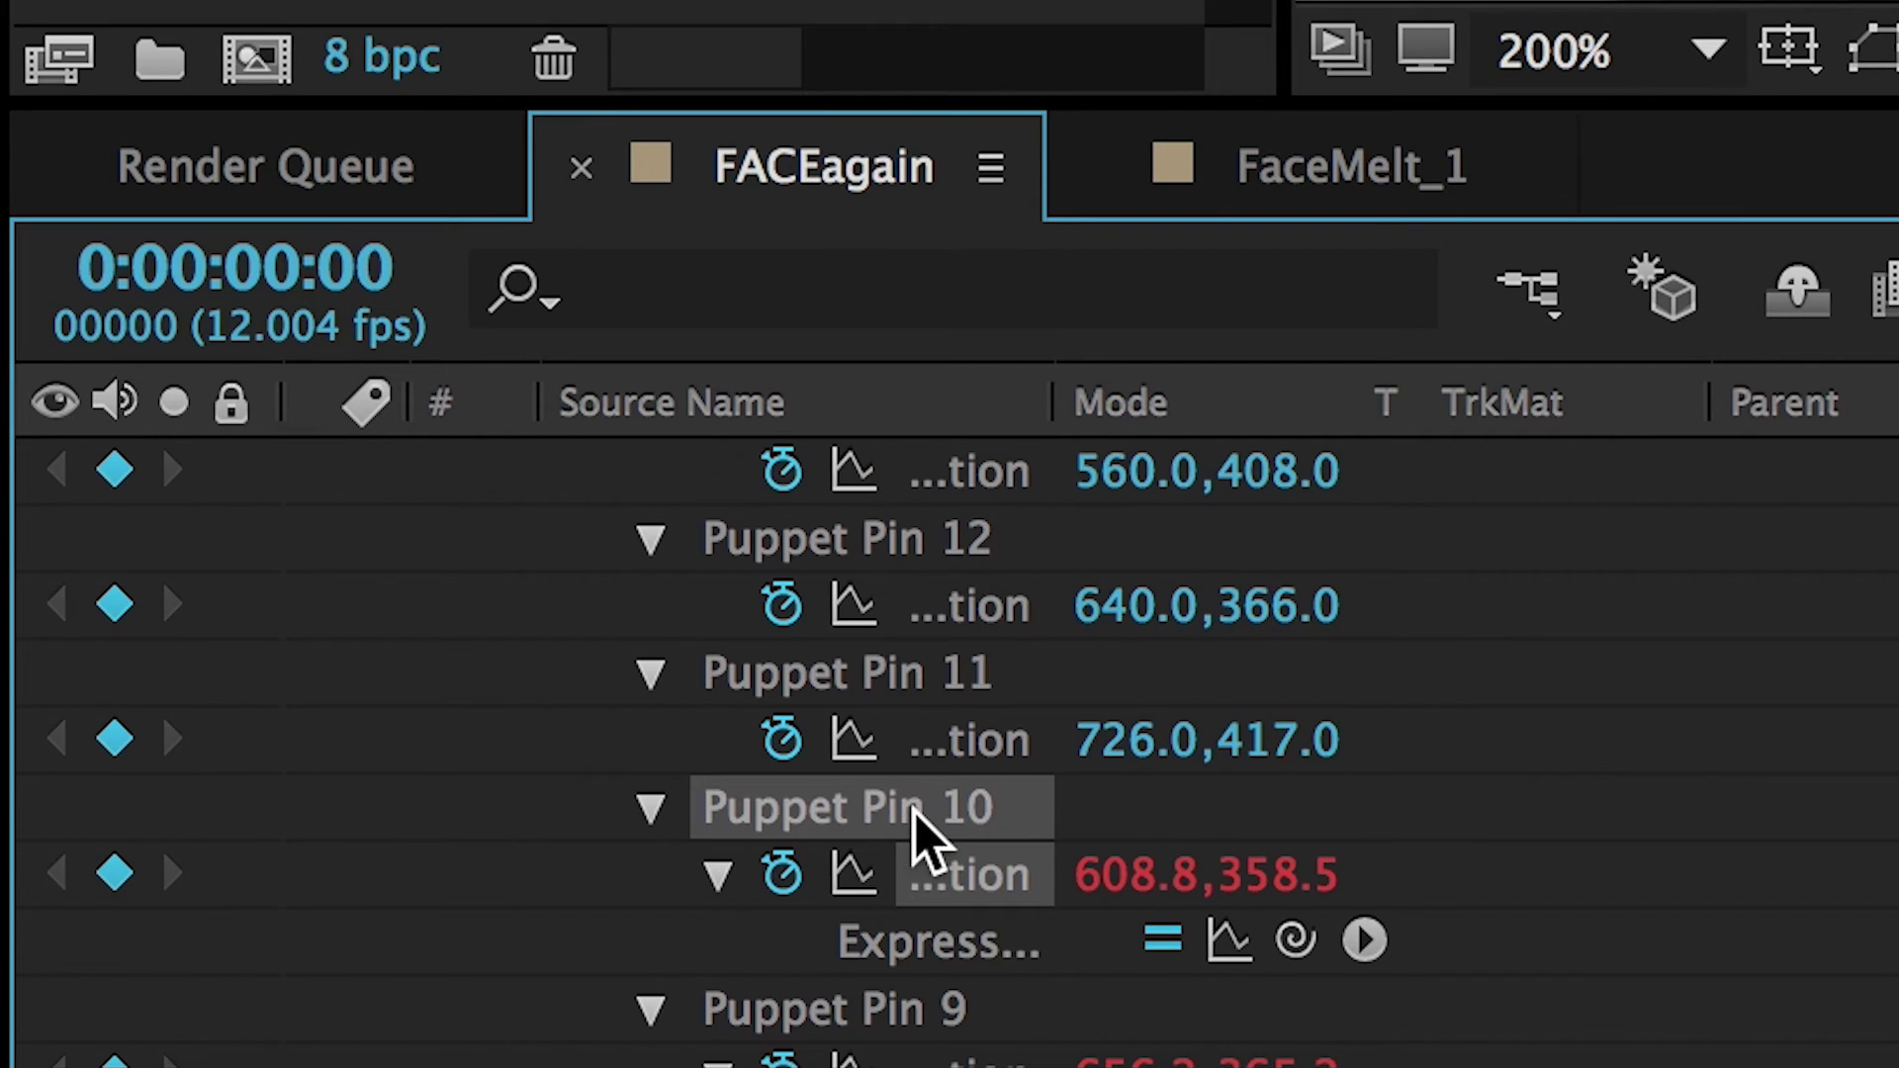
pyautogui.keyDown('alt'); pyautogui.click(784, 744); pyautogui.keyUp('alt')
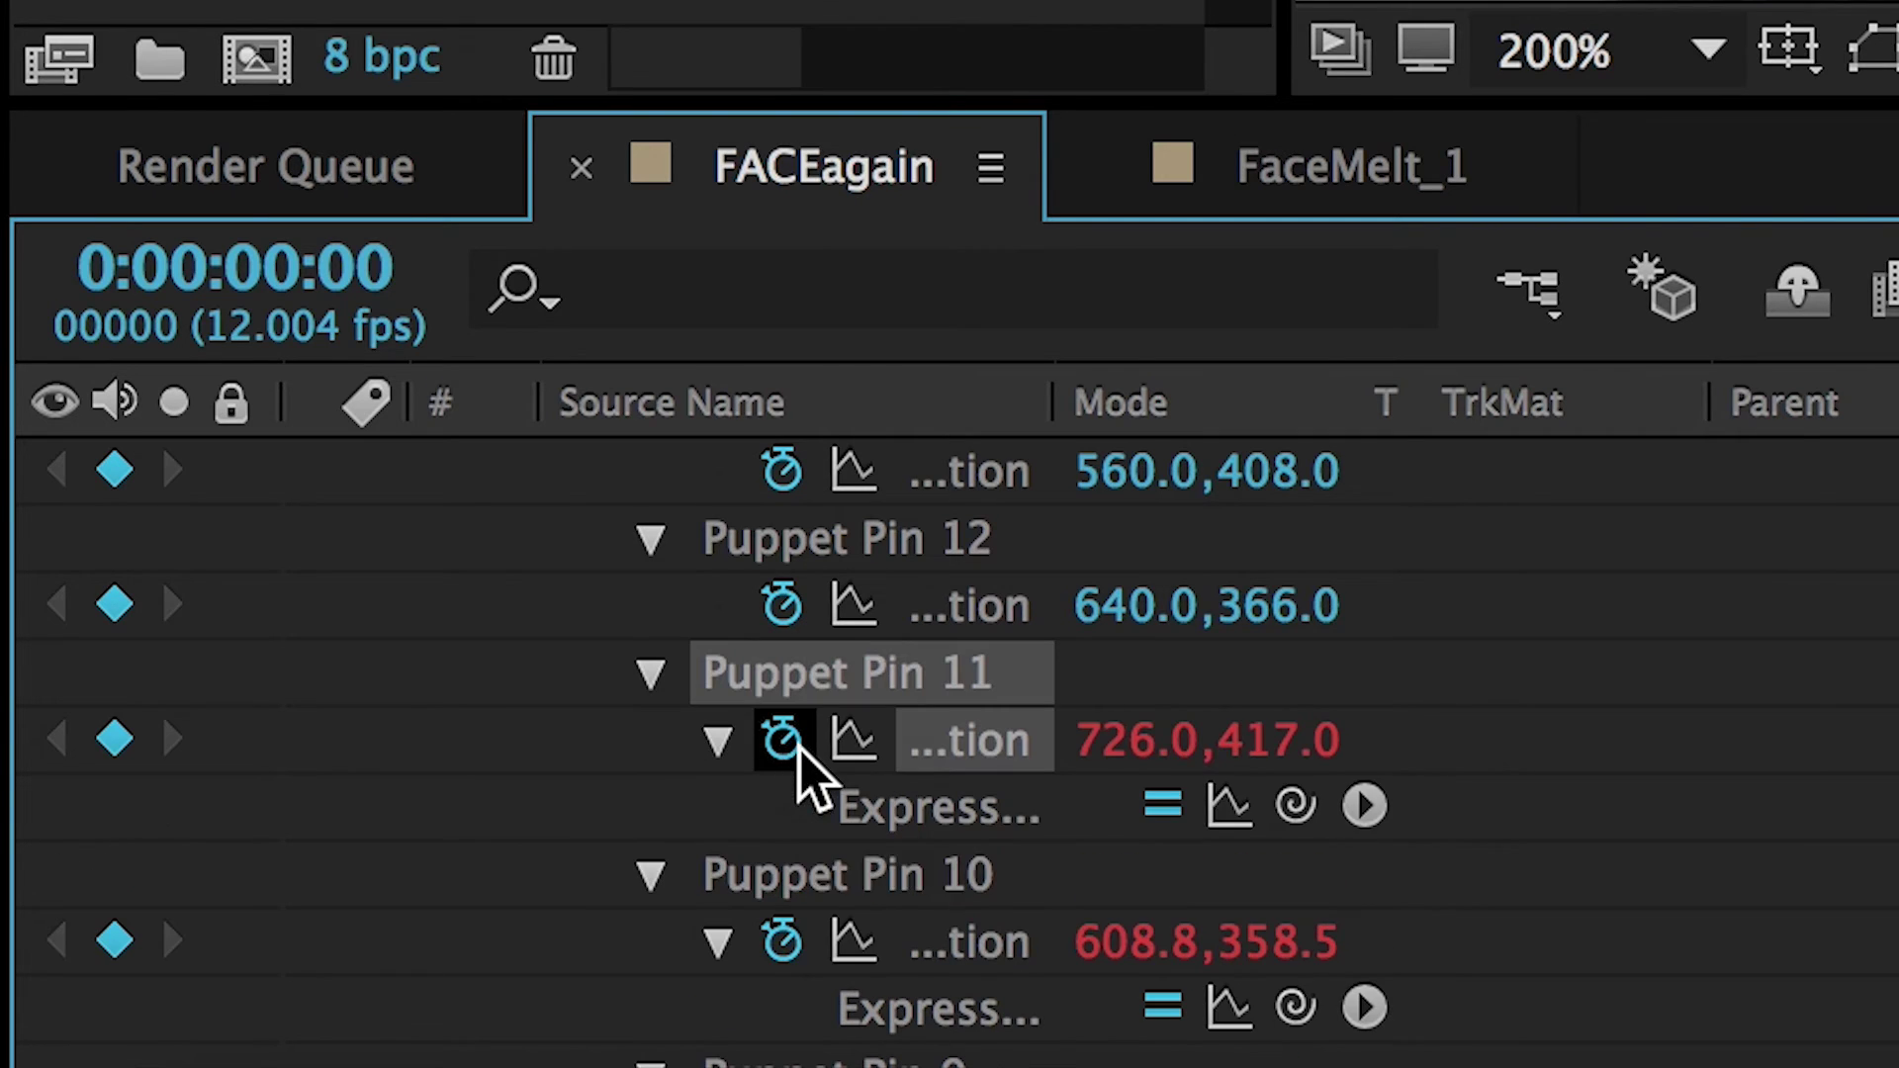
pyautogui.moveTo(1286, 809)
pyautogui.mouseDown()
pyautogui.moveTo(1041, 1064)
pyautogui.moveTo(1071, 562)
pyautogui.moveTo(1019, 507)
pyautogui.moveTo(984, 633)
pyautogui.mouseUp()
pyautogui.scroll(4, 990, 663)
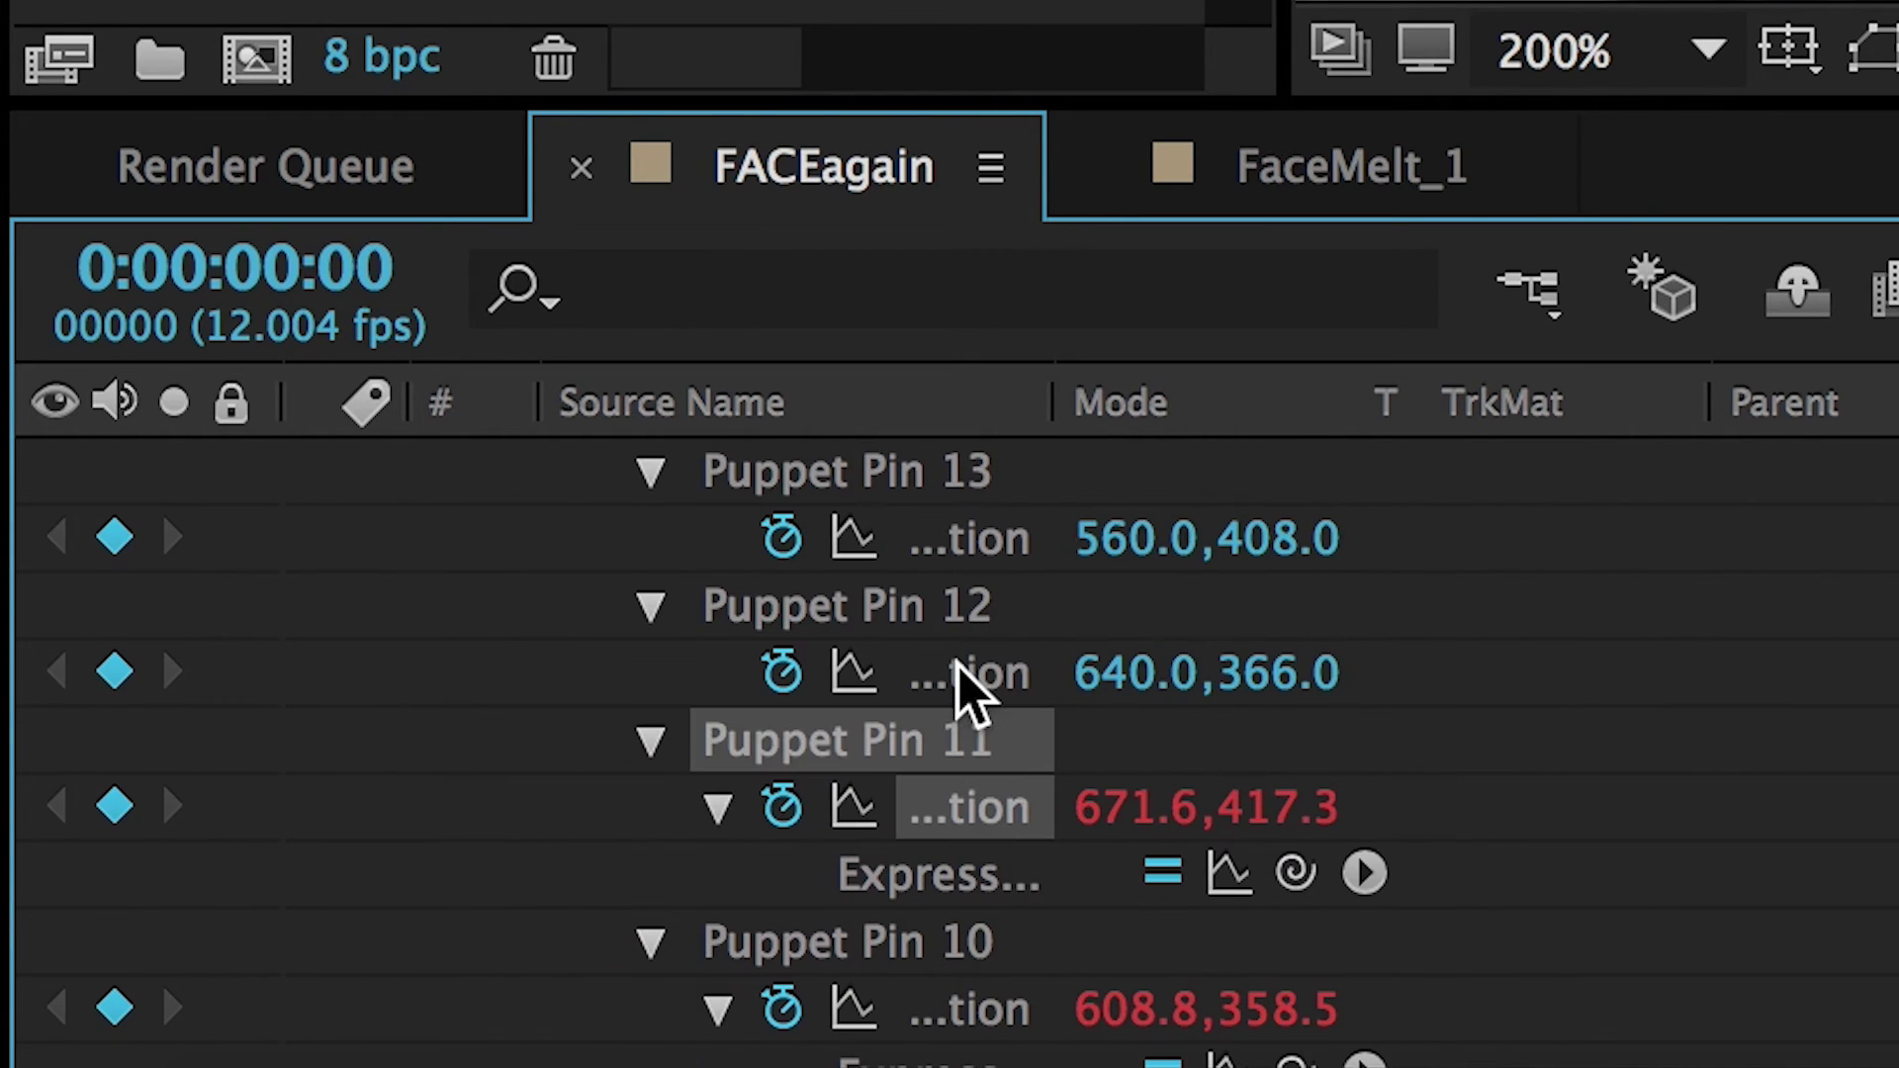
pyautogui.scroll(1, 970, 692)
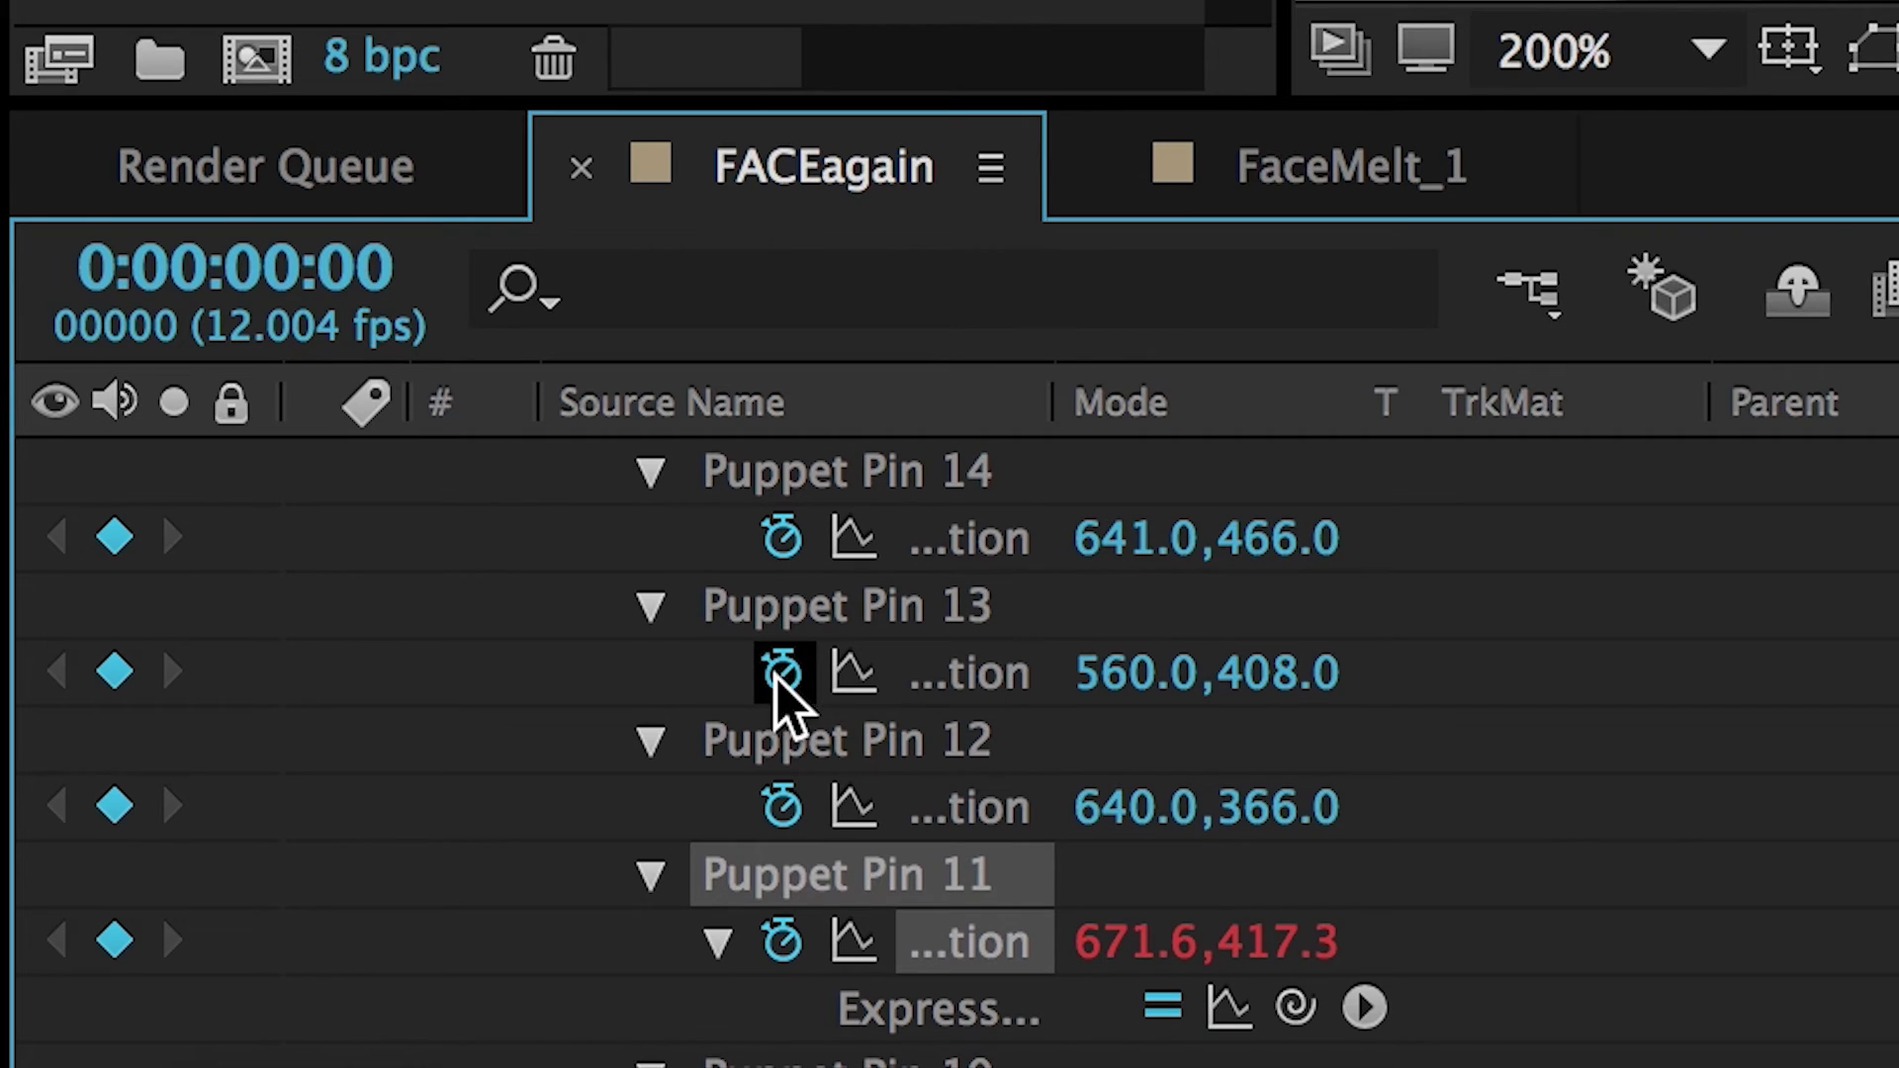
# Step: Link the positions of Puppet Pins 12 and 13 by expression to the Mouth Top and Mouth Right track points
pyautogui.keyDown('alt'); pyautogui.click(784, 809); pyautogui.keyUp('alt')
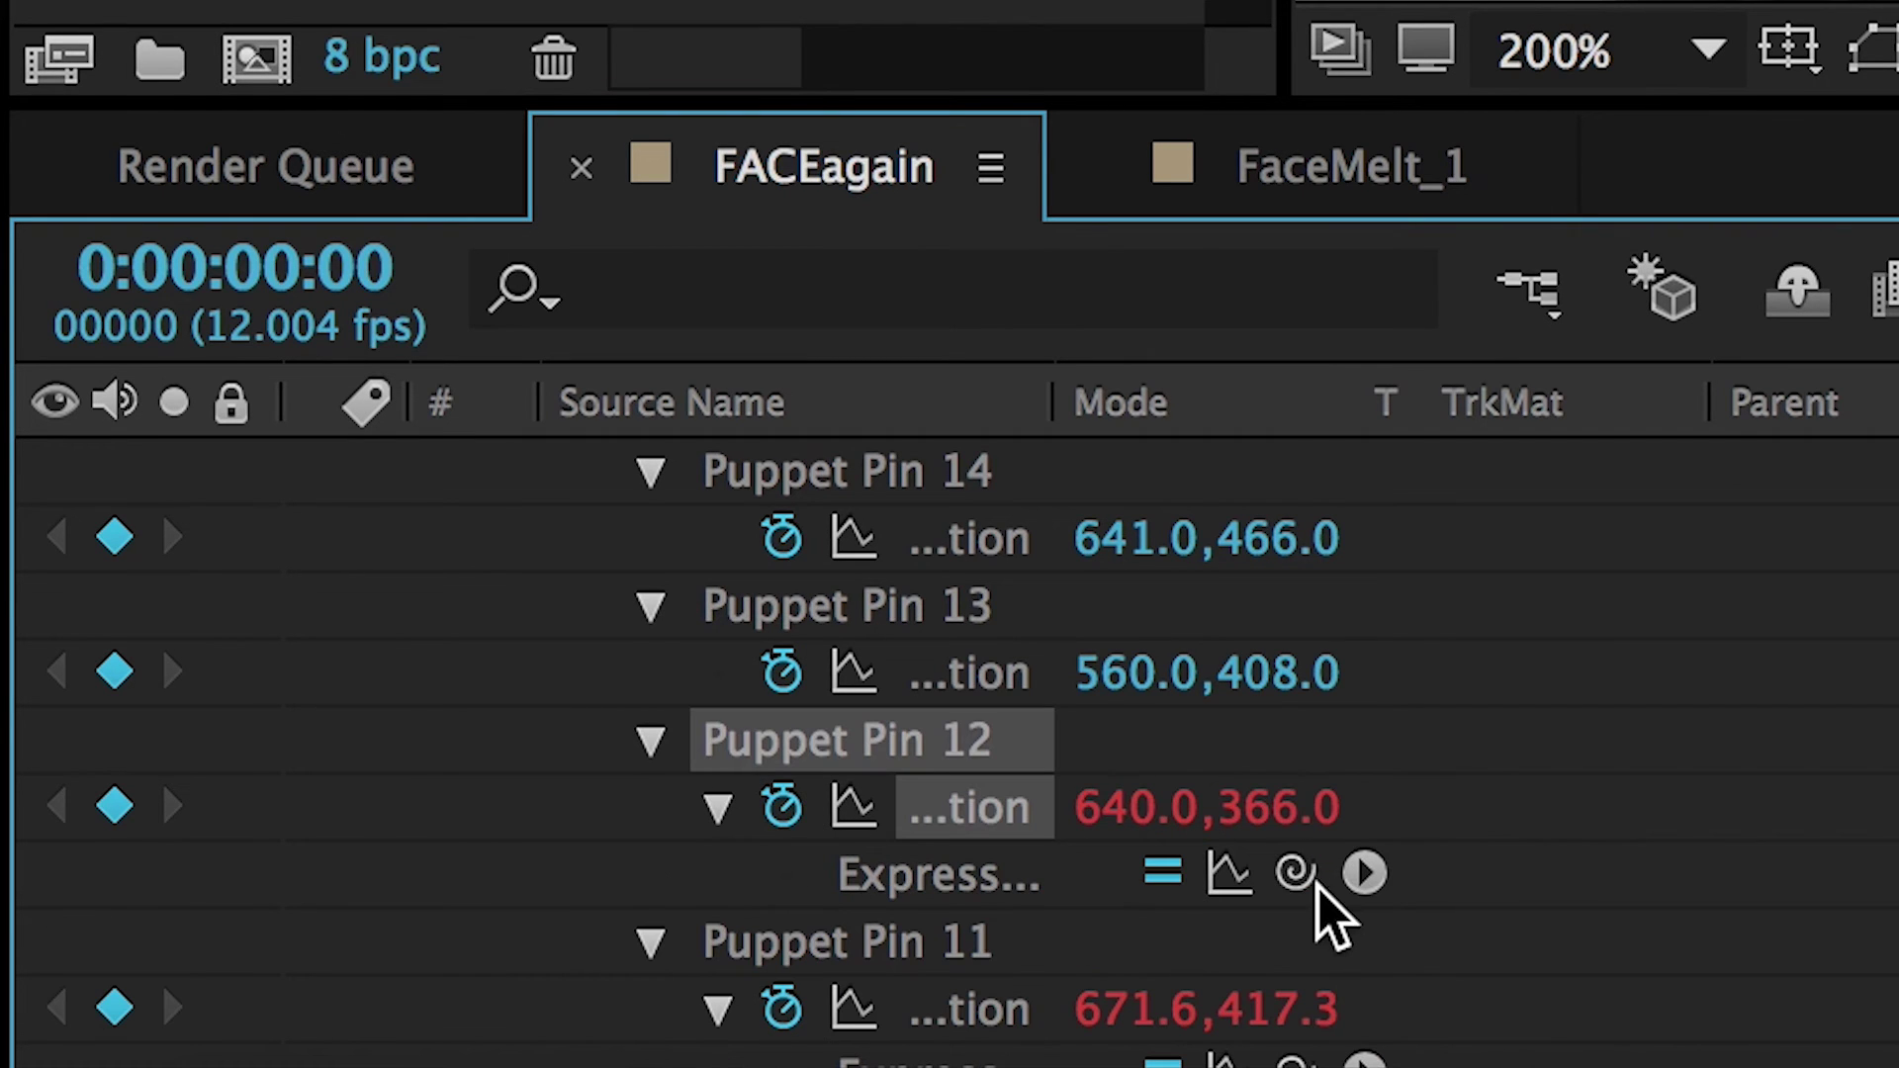
pyautogui.moveTo(1167, 1047); pyautogui.dragTo(1063, 589)
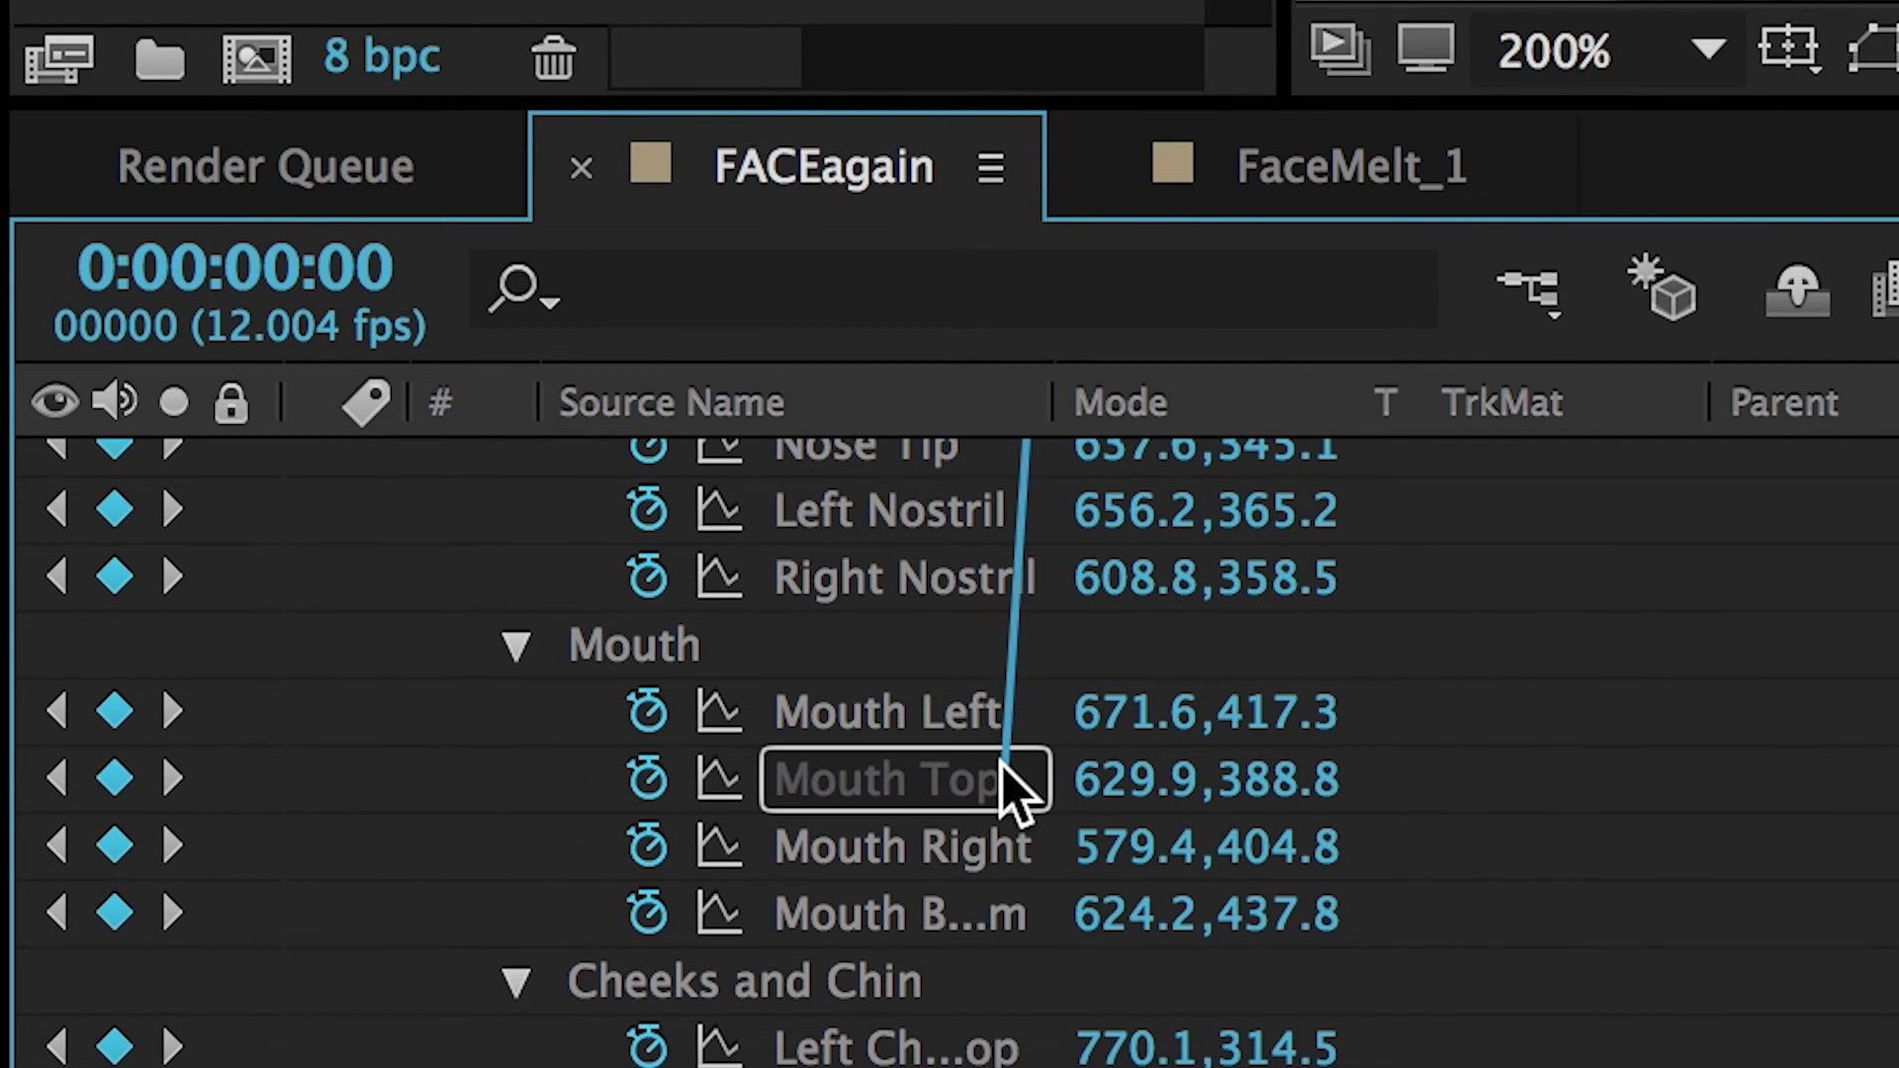
pyautogui.moveTo(1003, 764); pyautogui.dragTo(1002, 764)
pyautogui.scroll(6, 1089, 733)
pyautogui.keyDown('alt'); pyautogui.click(782, 673); pyautogui.keyUp('alt')
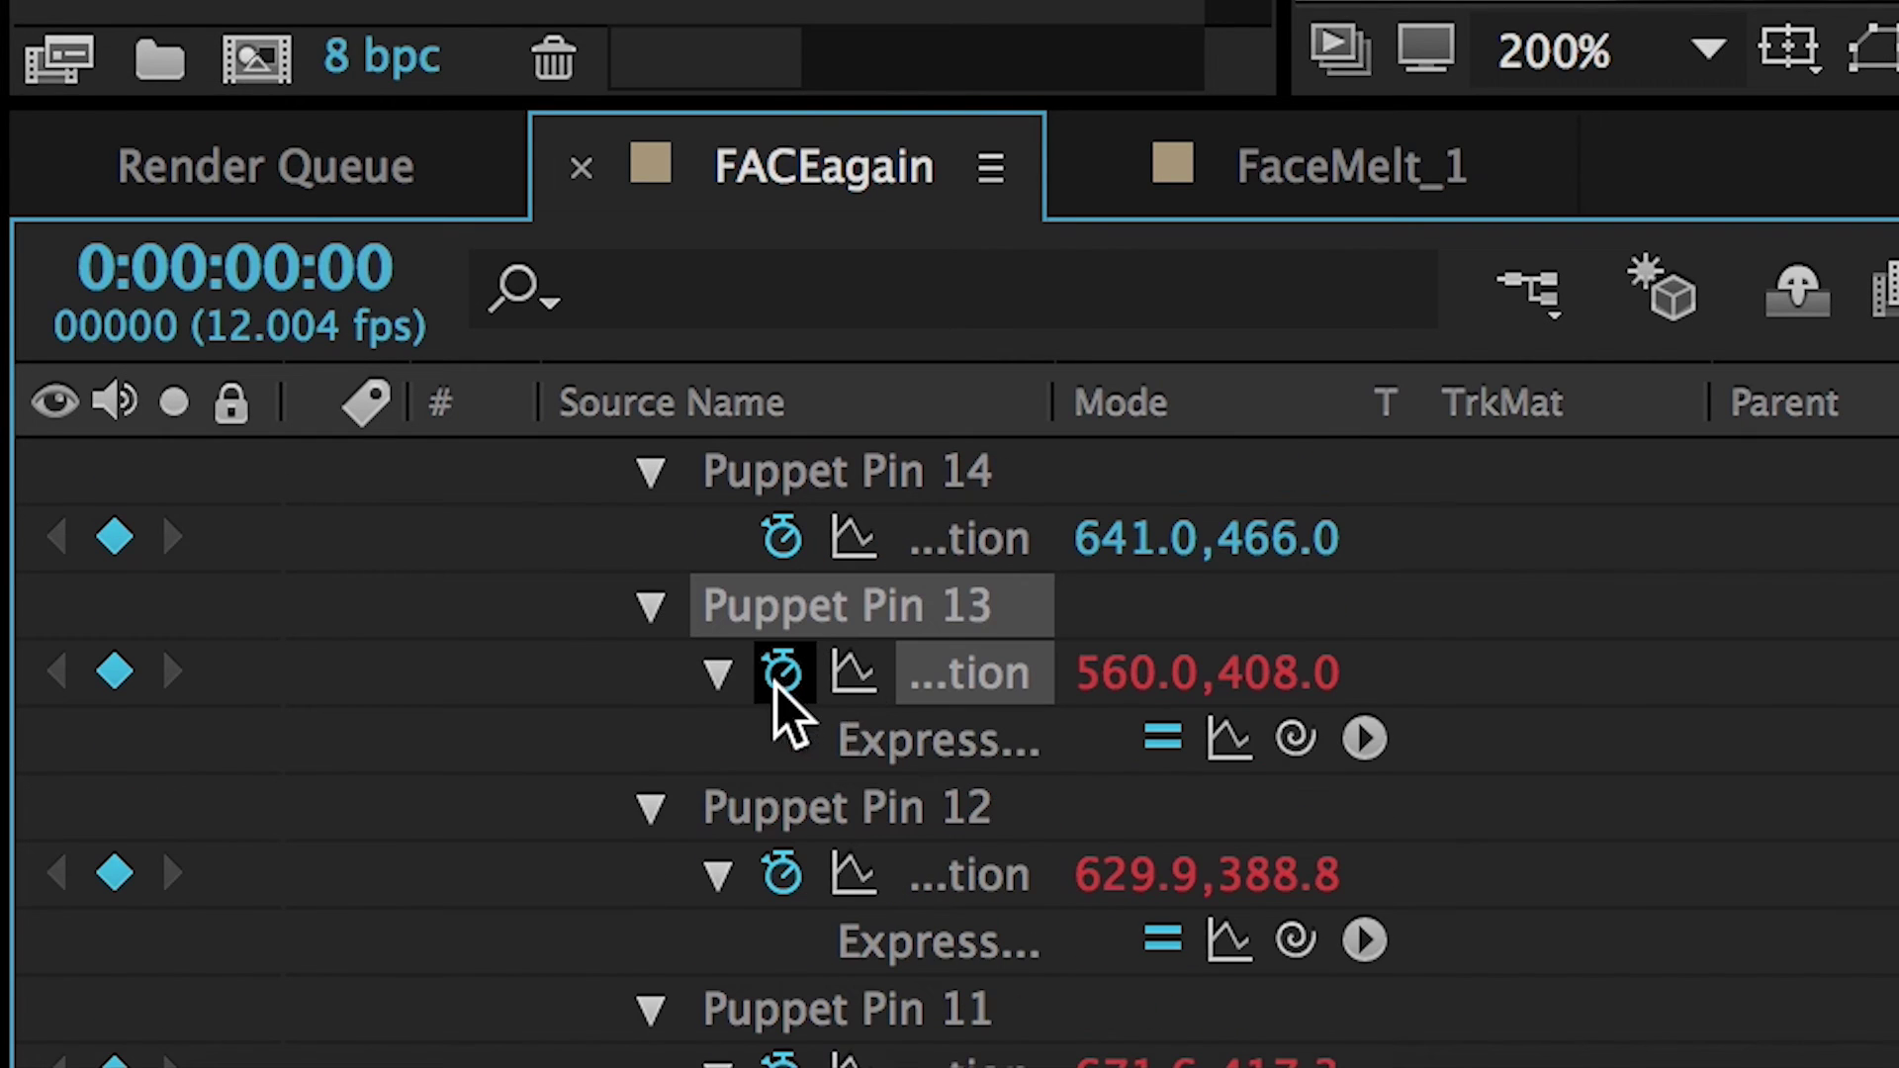
pyautogui.moveTo(925, 1067); pyautogui.dragTo(949, 509)
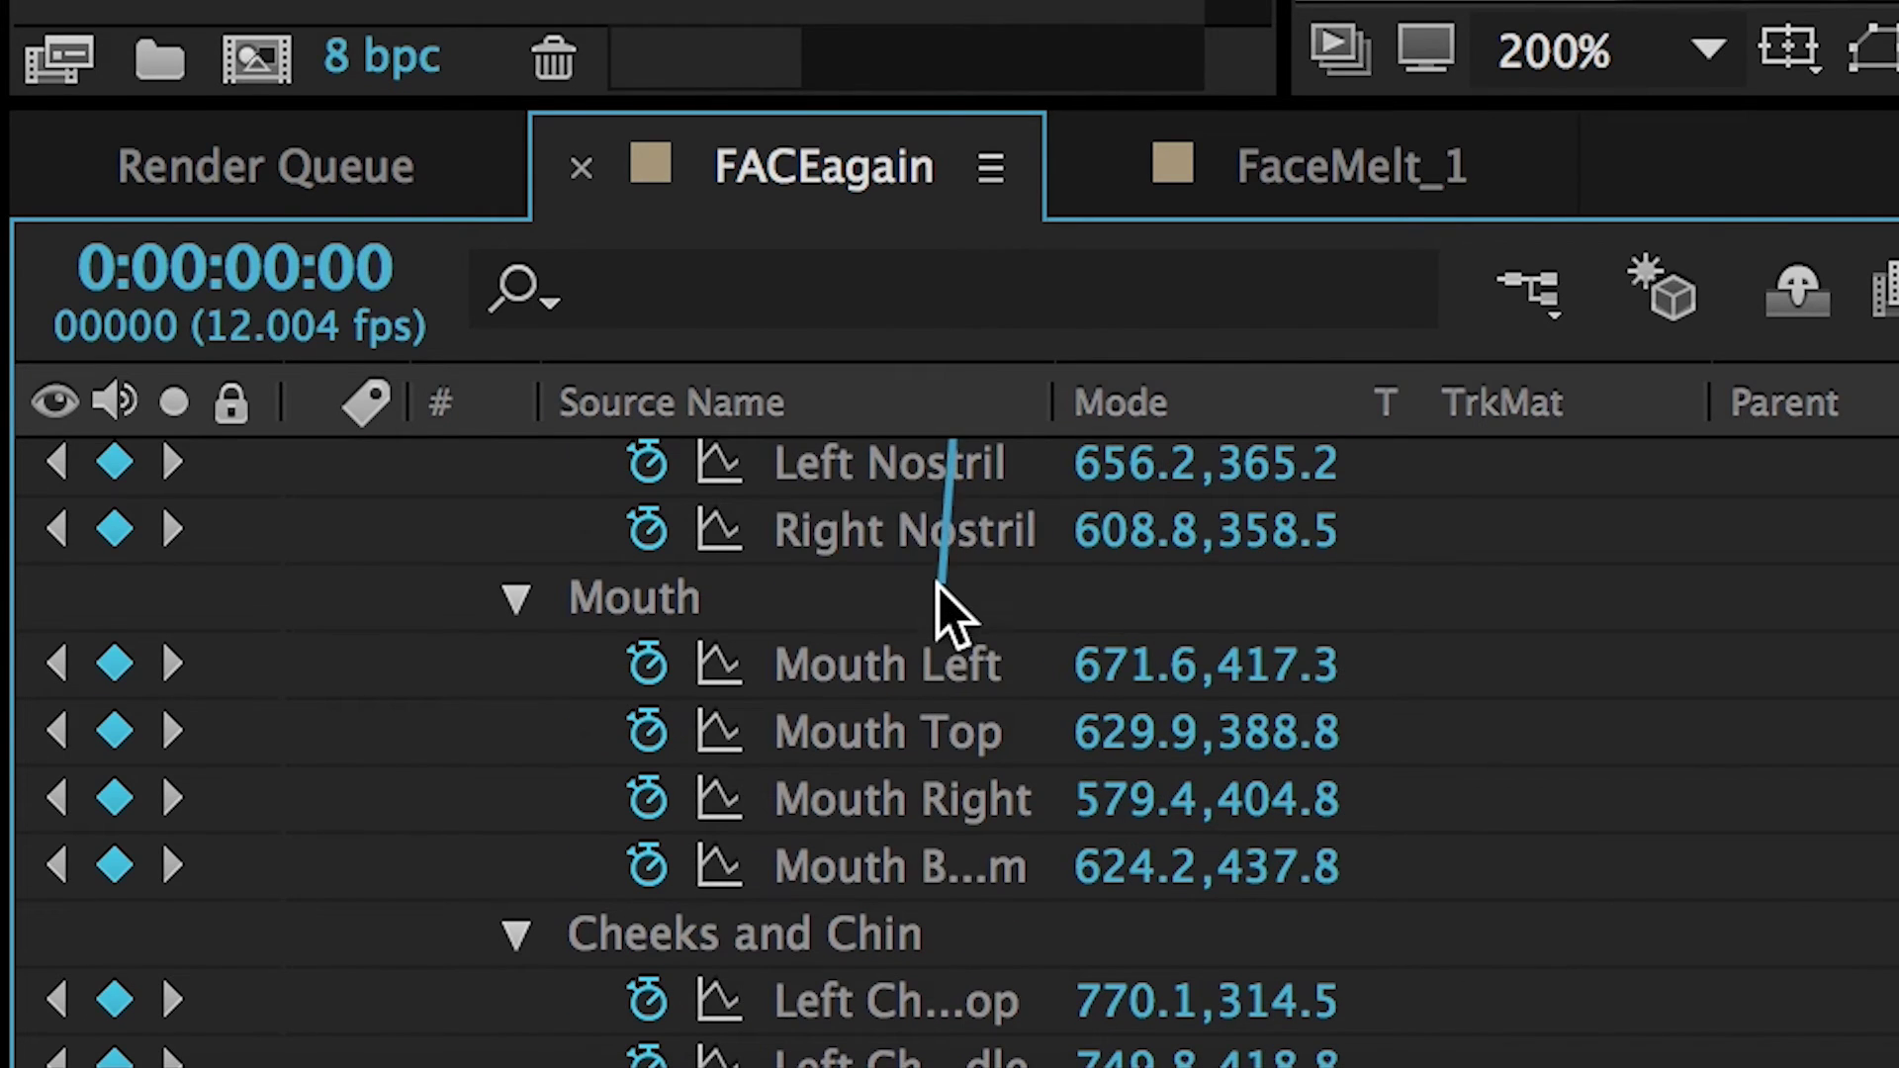
pyautogui.moveTo(901, 799); pyautogui.dragTo(901, 799)
pyautogui.scroll(3, 941, 729)
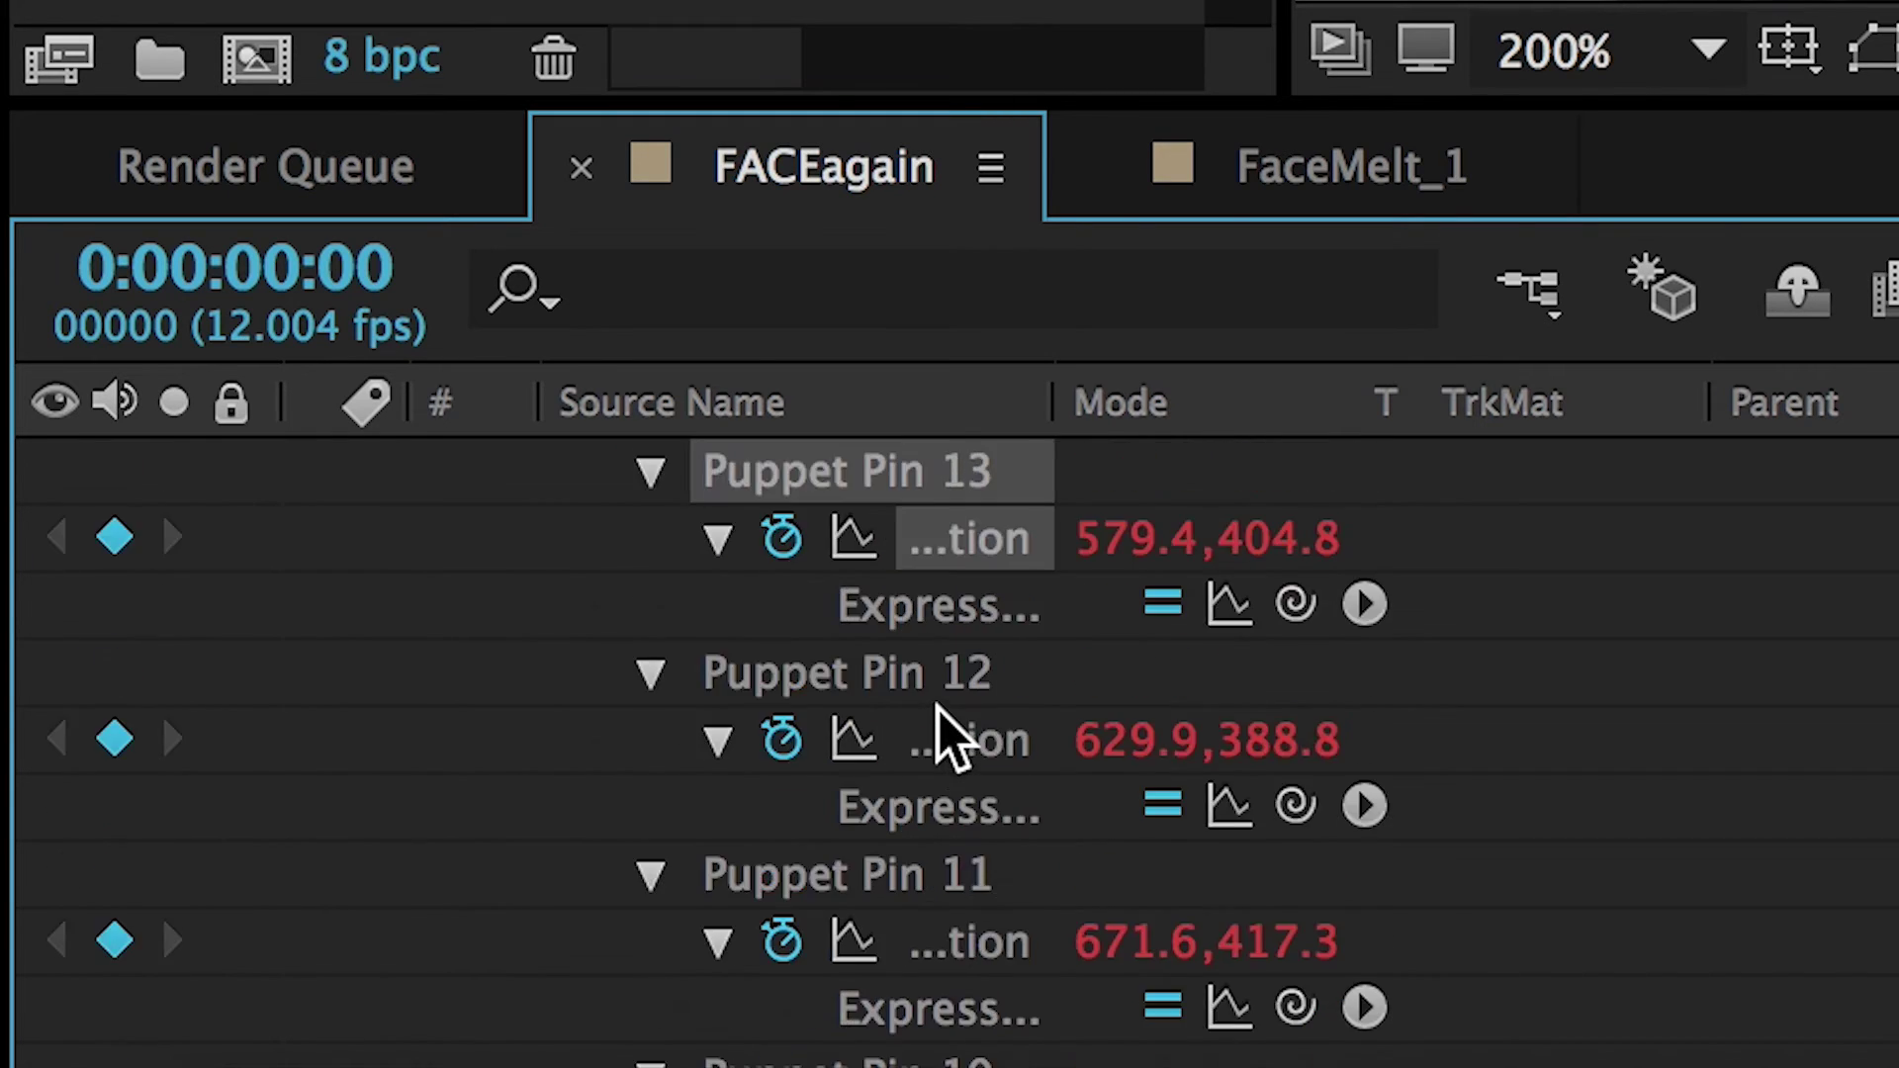
# Step: Link Puppet Pin 14's position by expression to the track point at the bottom of the mouth
pyautogui.keyDown('alt'); pyautogui.click(776, 606); pyautogui.keyUp('alt')
pyautogui.moveTo(1294, 676); pyautogui.dragTo(954, 760)
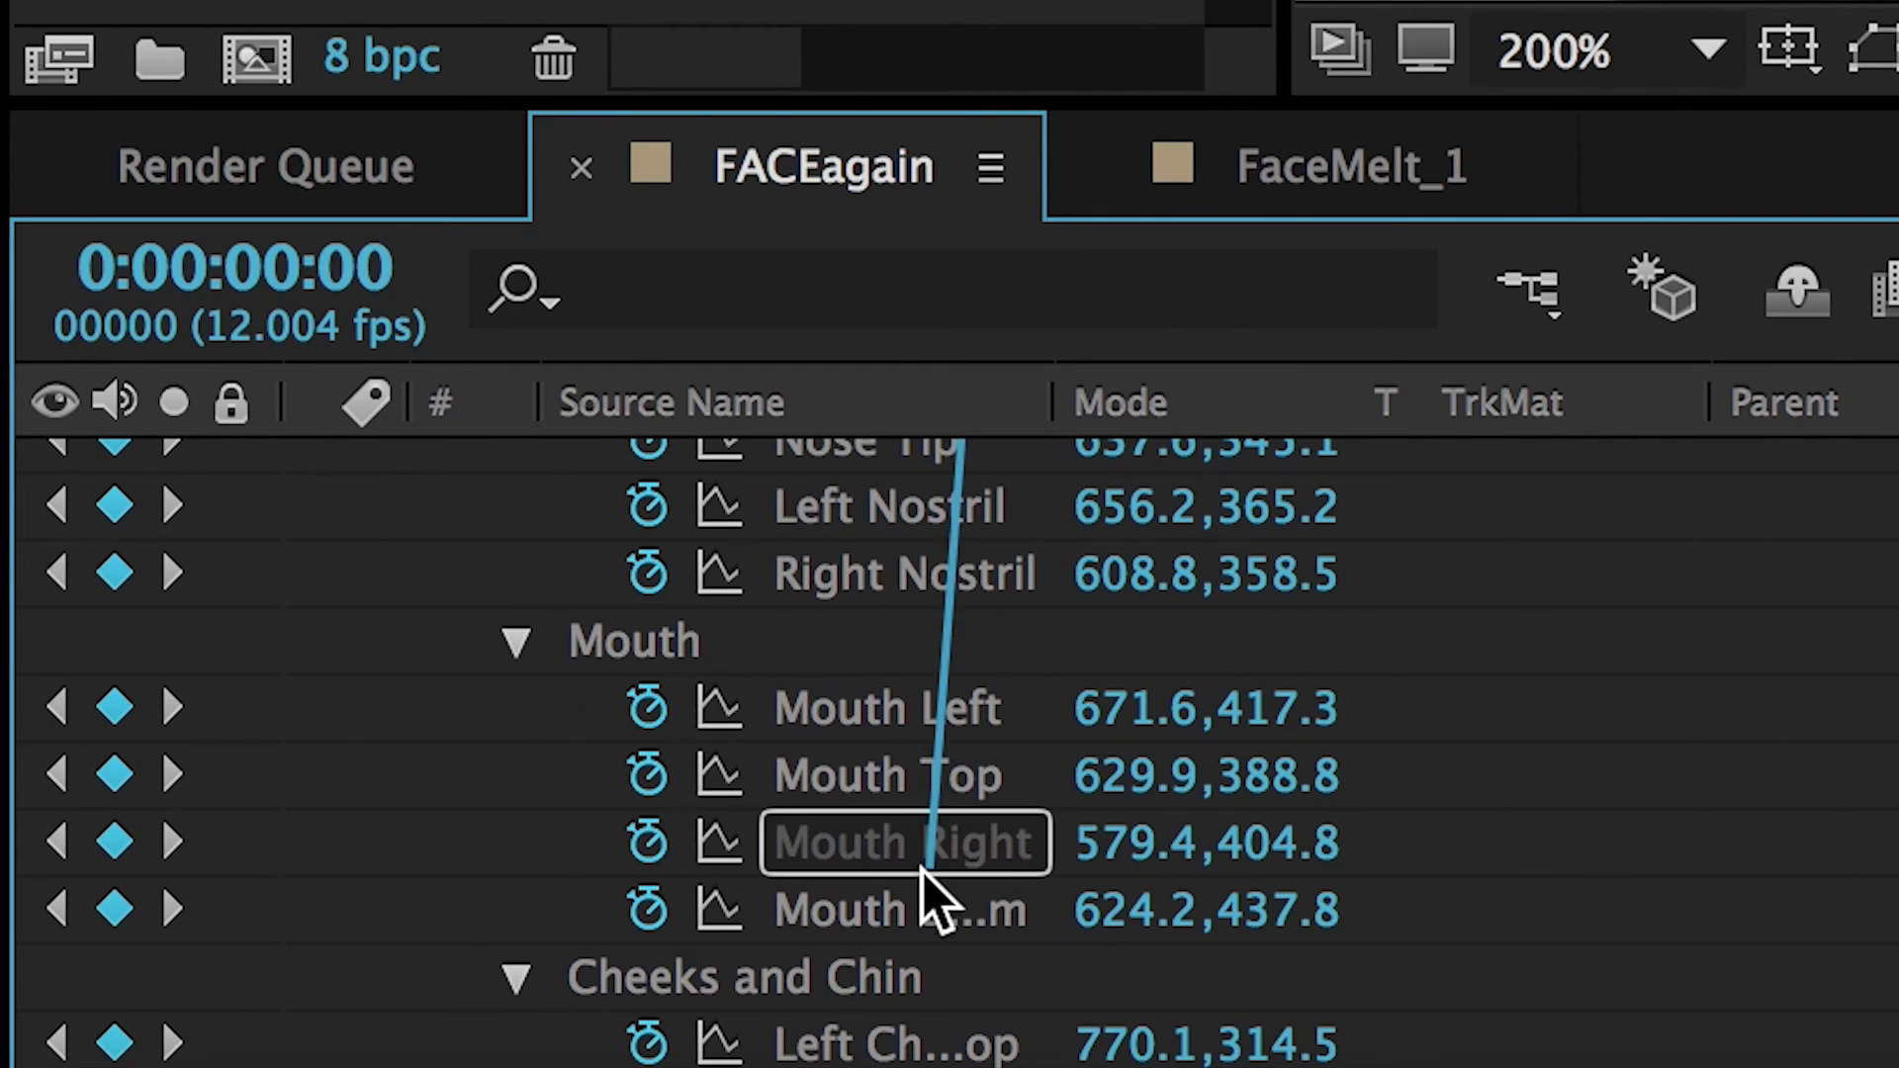
pyautogui.moveTo(925, 890); pyautogui.dragTo(920, 891)
pyautogui.scroll(5, 988, 742)
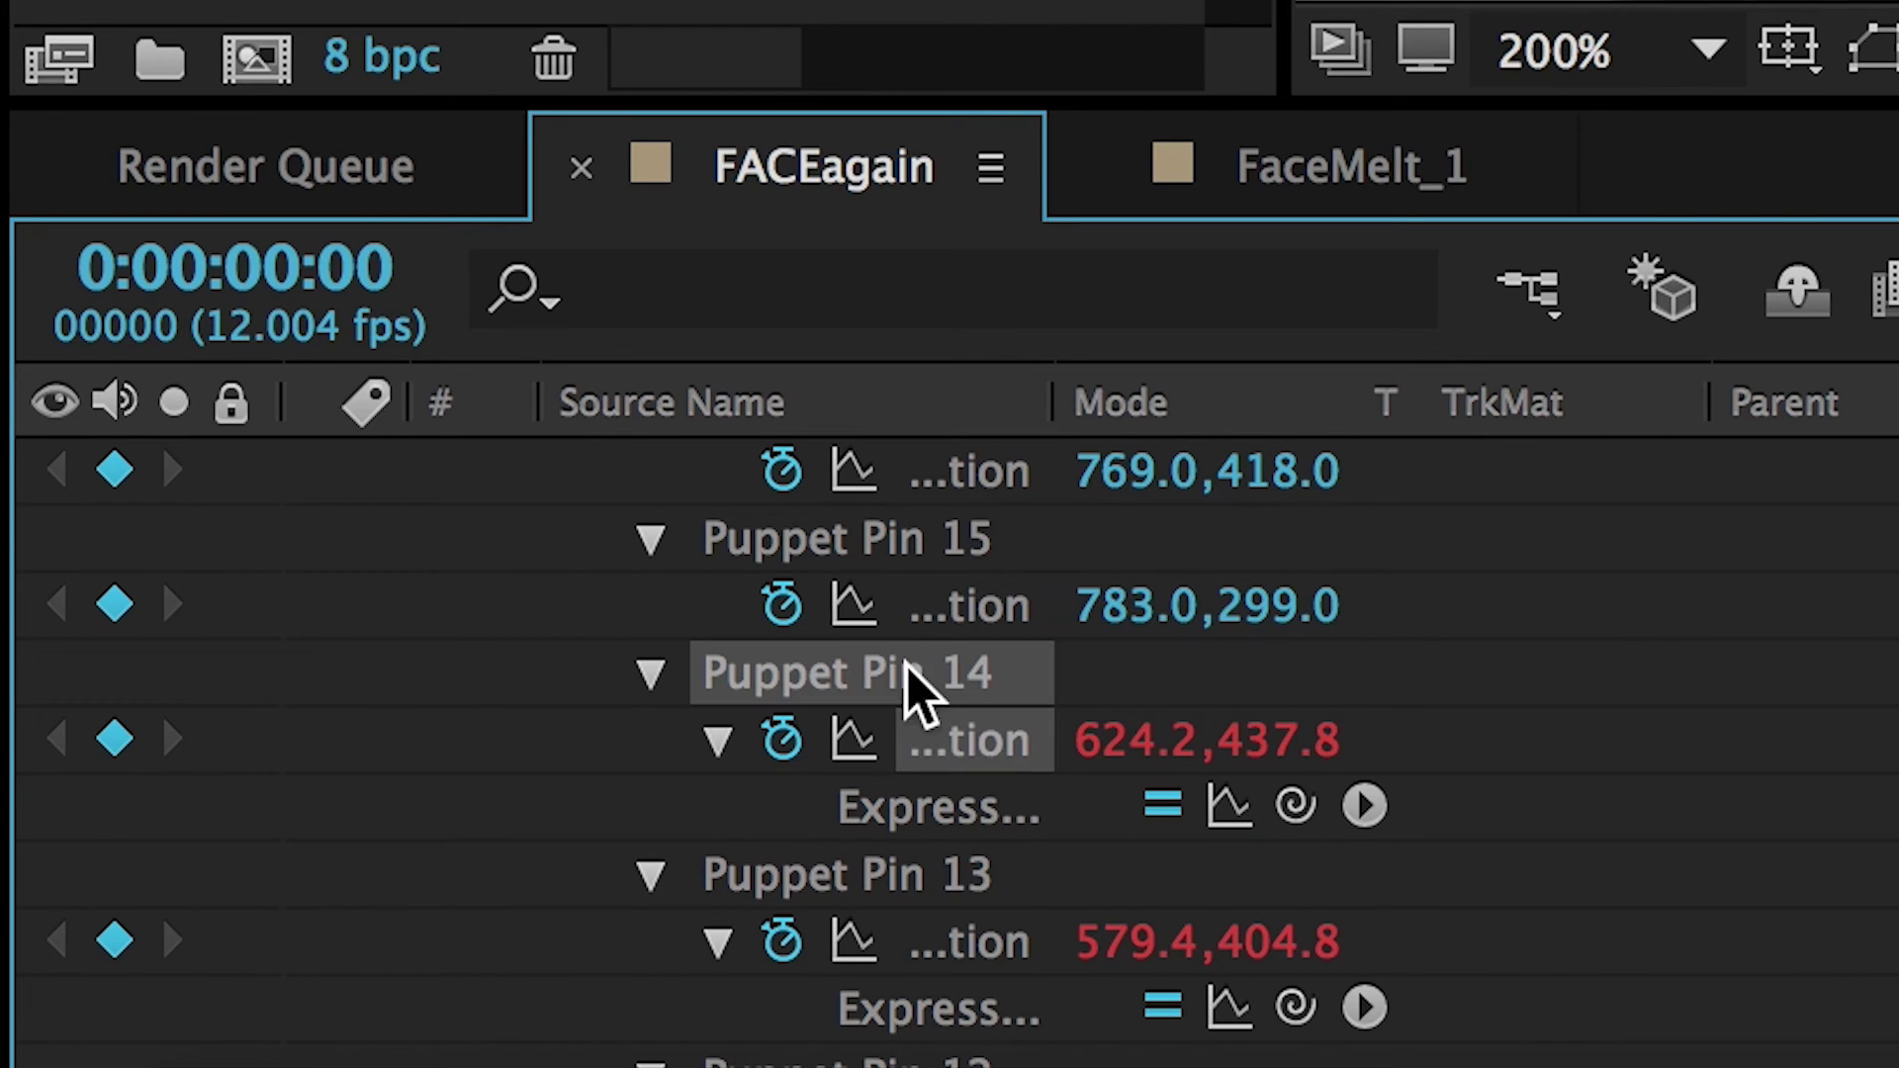
# Step: Link the positions of Puppet Pins 15 and 16 by expression to the Left Cheek Top and Left Cheek Middle track points
pyautogui.keyDown('alt'); pyautogui.click(790, 613); pyautogui.keyUp('alt')
pyautogui.moveTo(1179, 866); pyautogui.dragTo(1040, 1063)
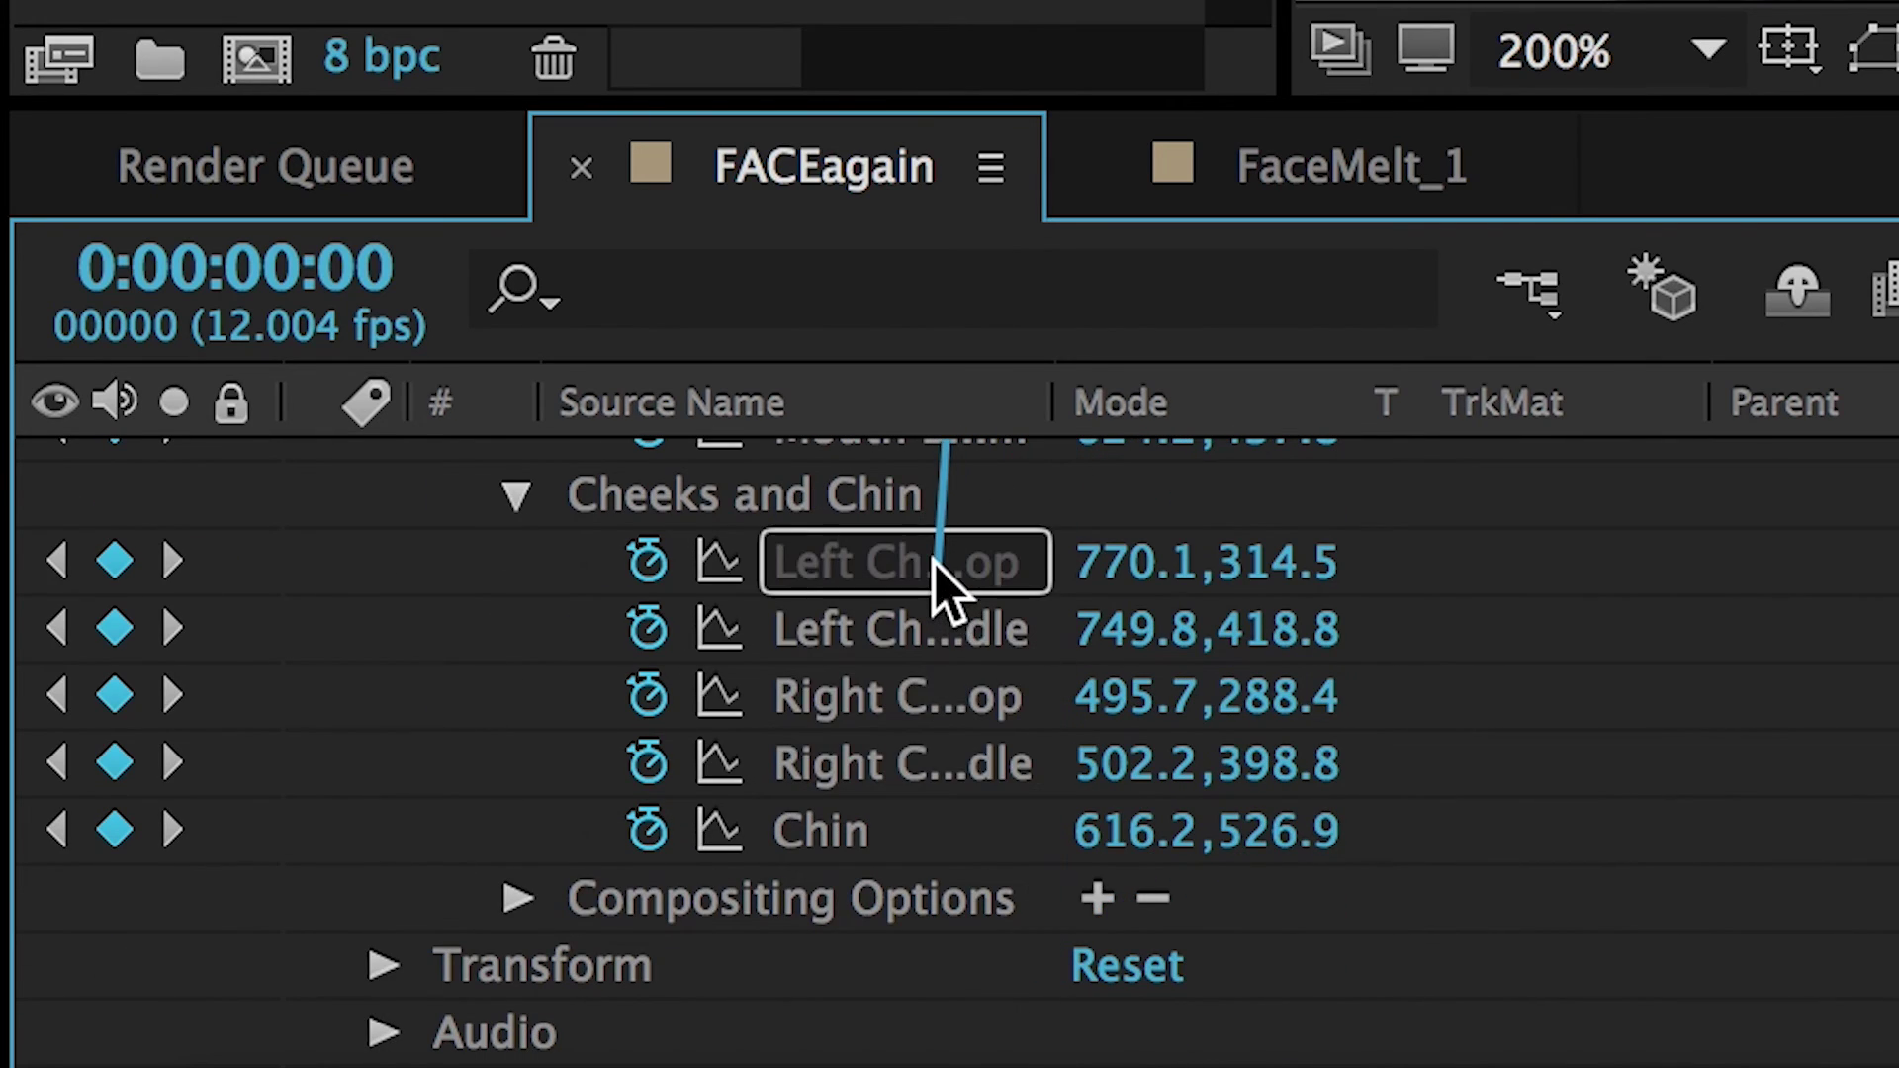
pyautogui.moveTo(935, 566); pyautogui.dragTo(935, 566)
pyautogui.scroll(3, 866, 653)
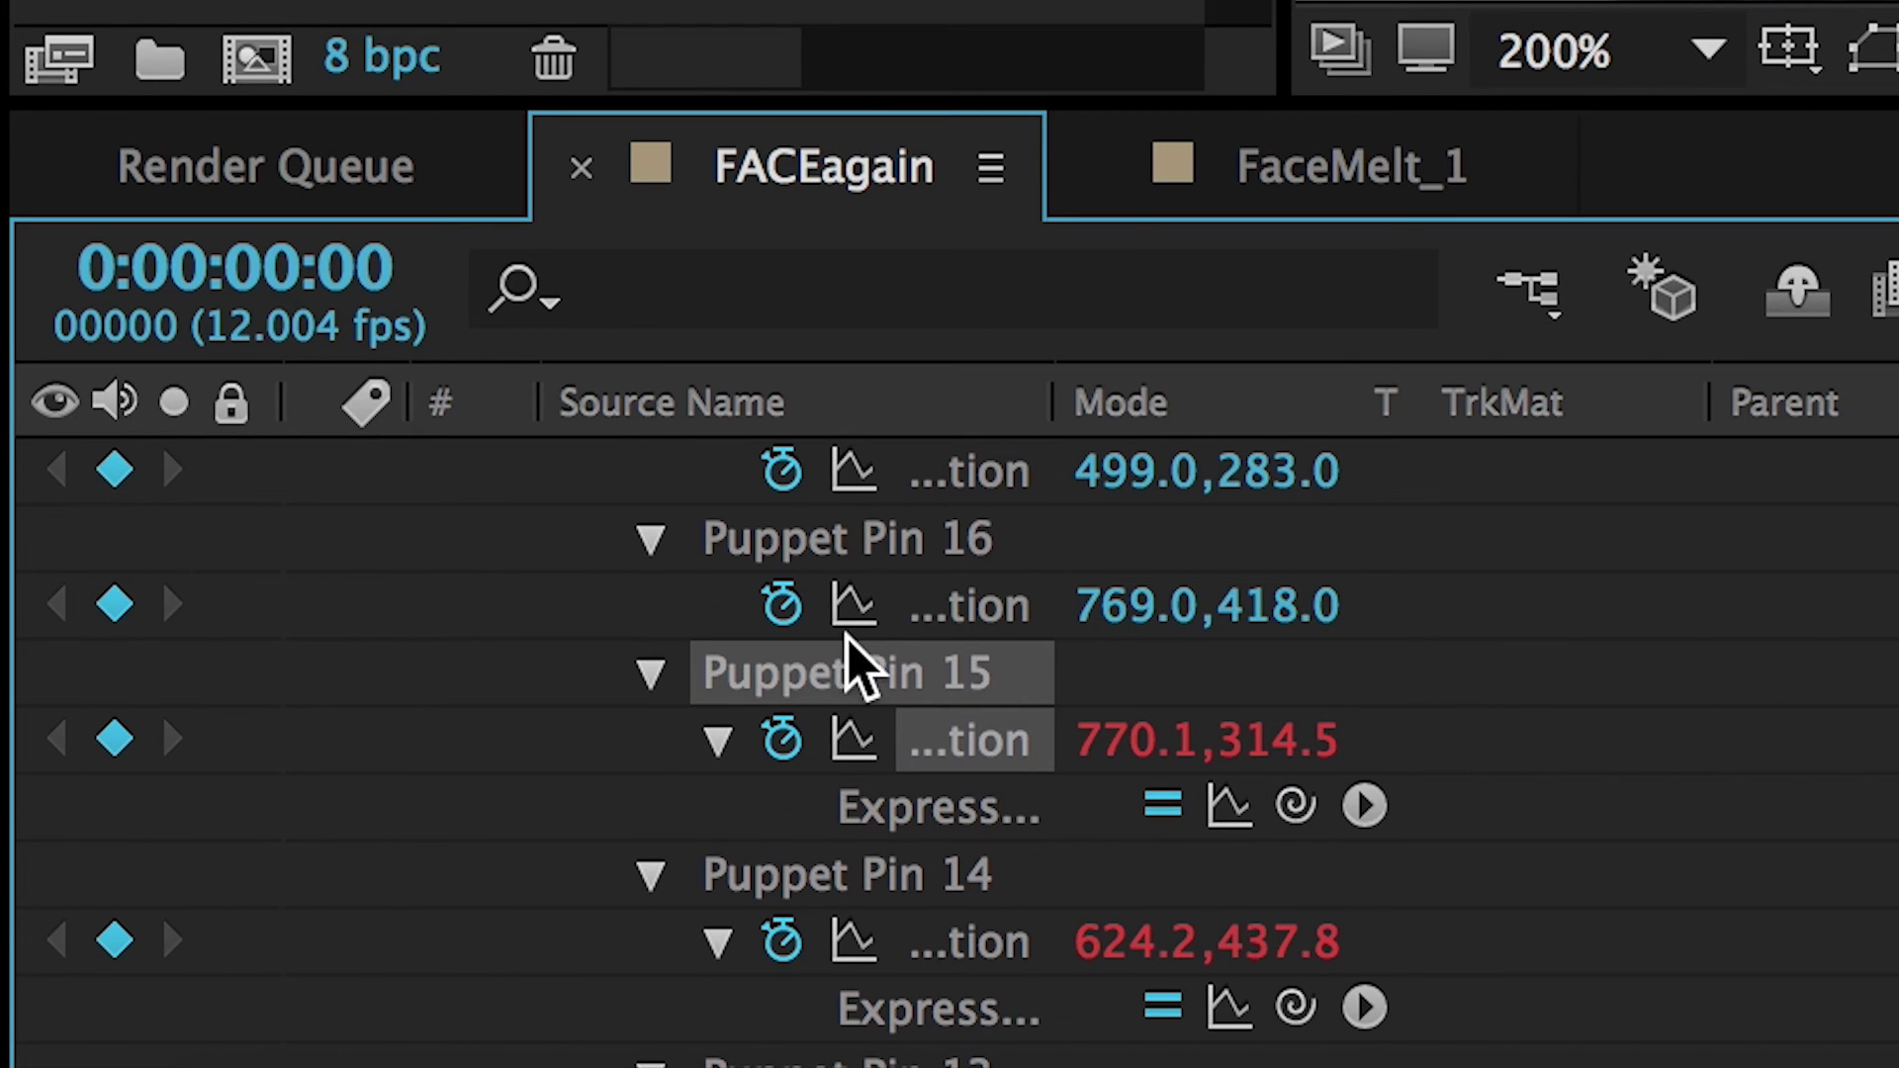
pyautogui.keyDown('alt'); pyautogui.click(782, 604); pyautogui.keyUp('alt')
pyautogui.moveTo(1106, 1054); pyautogui.dragTo(1110, 1060)
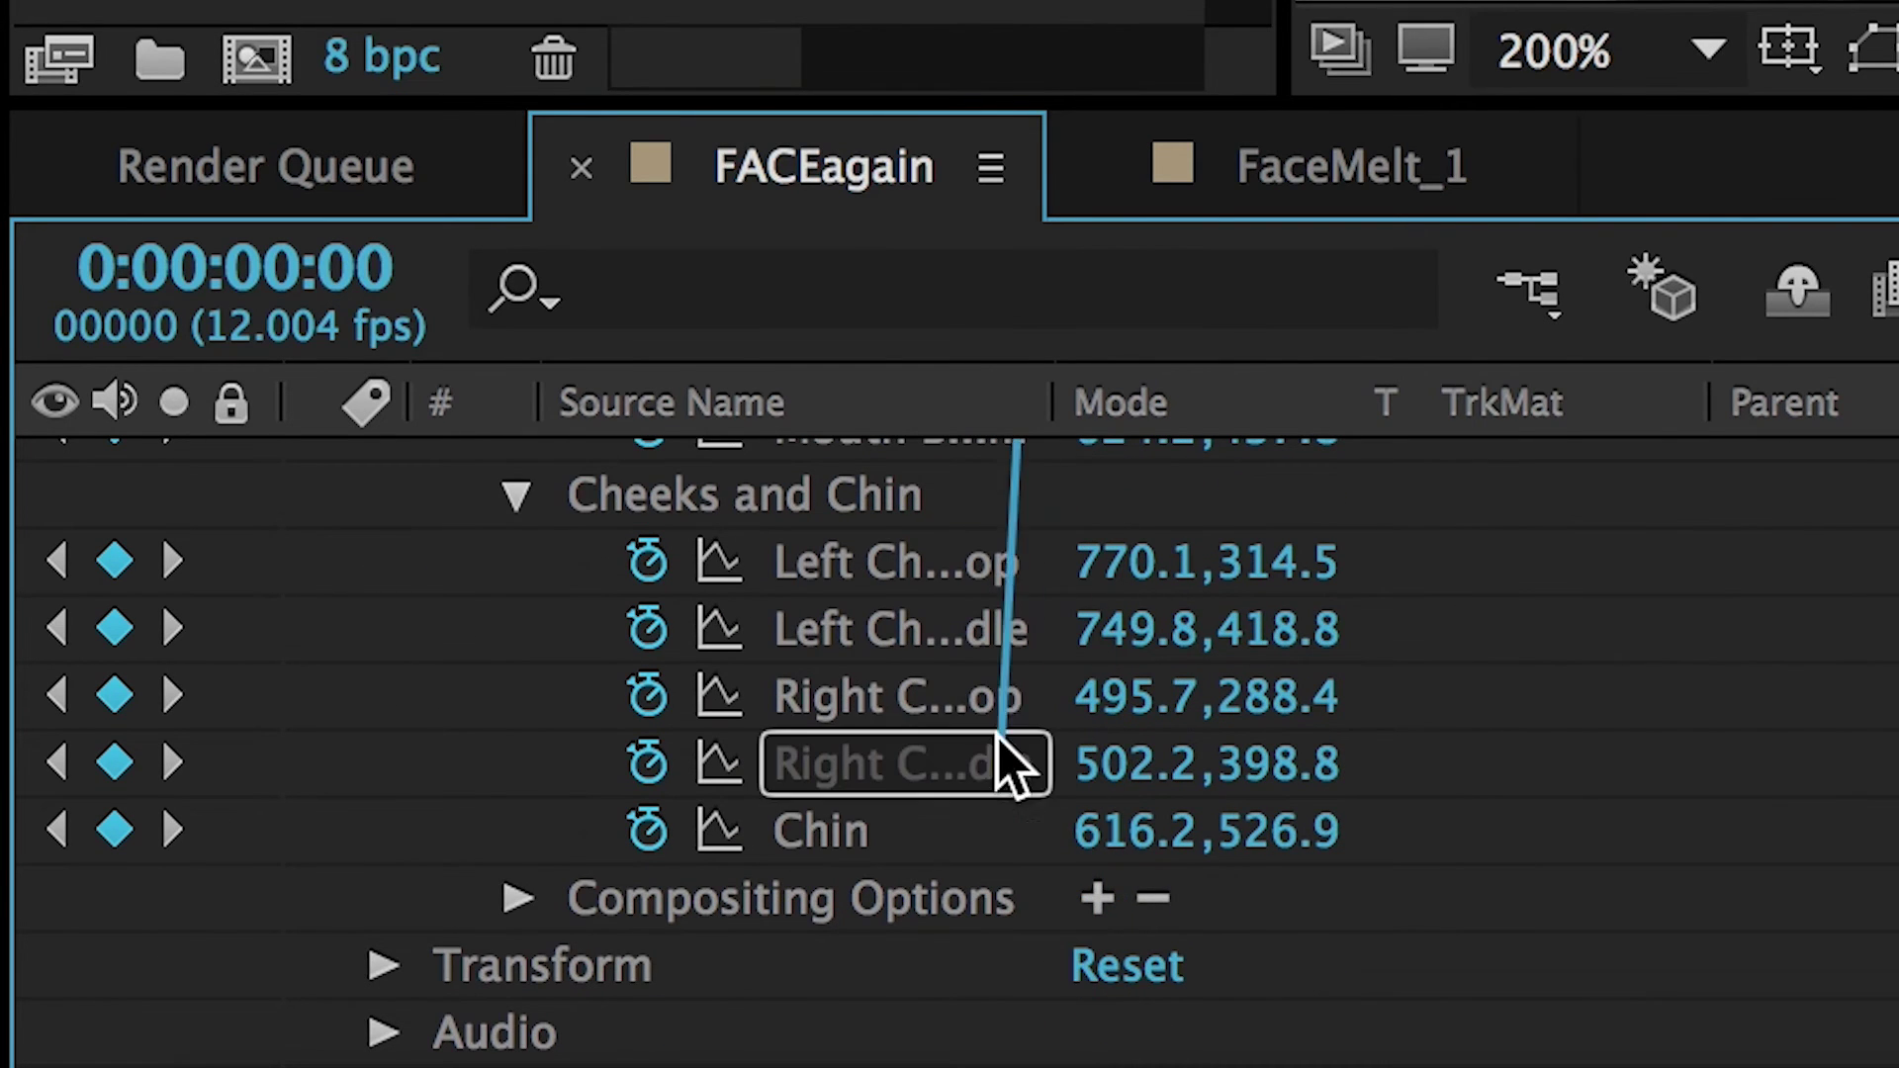
pyautogui.moveTo(981, 649); pyautogui.dragTo(979, 643)
pyautogui.scroll(5, 979, 653)
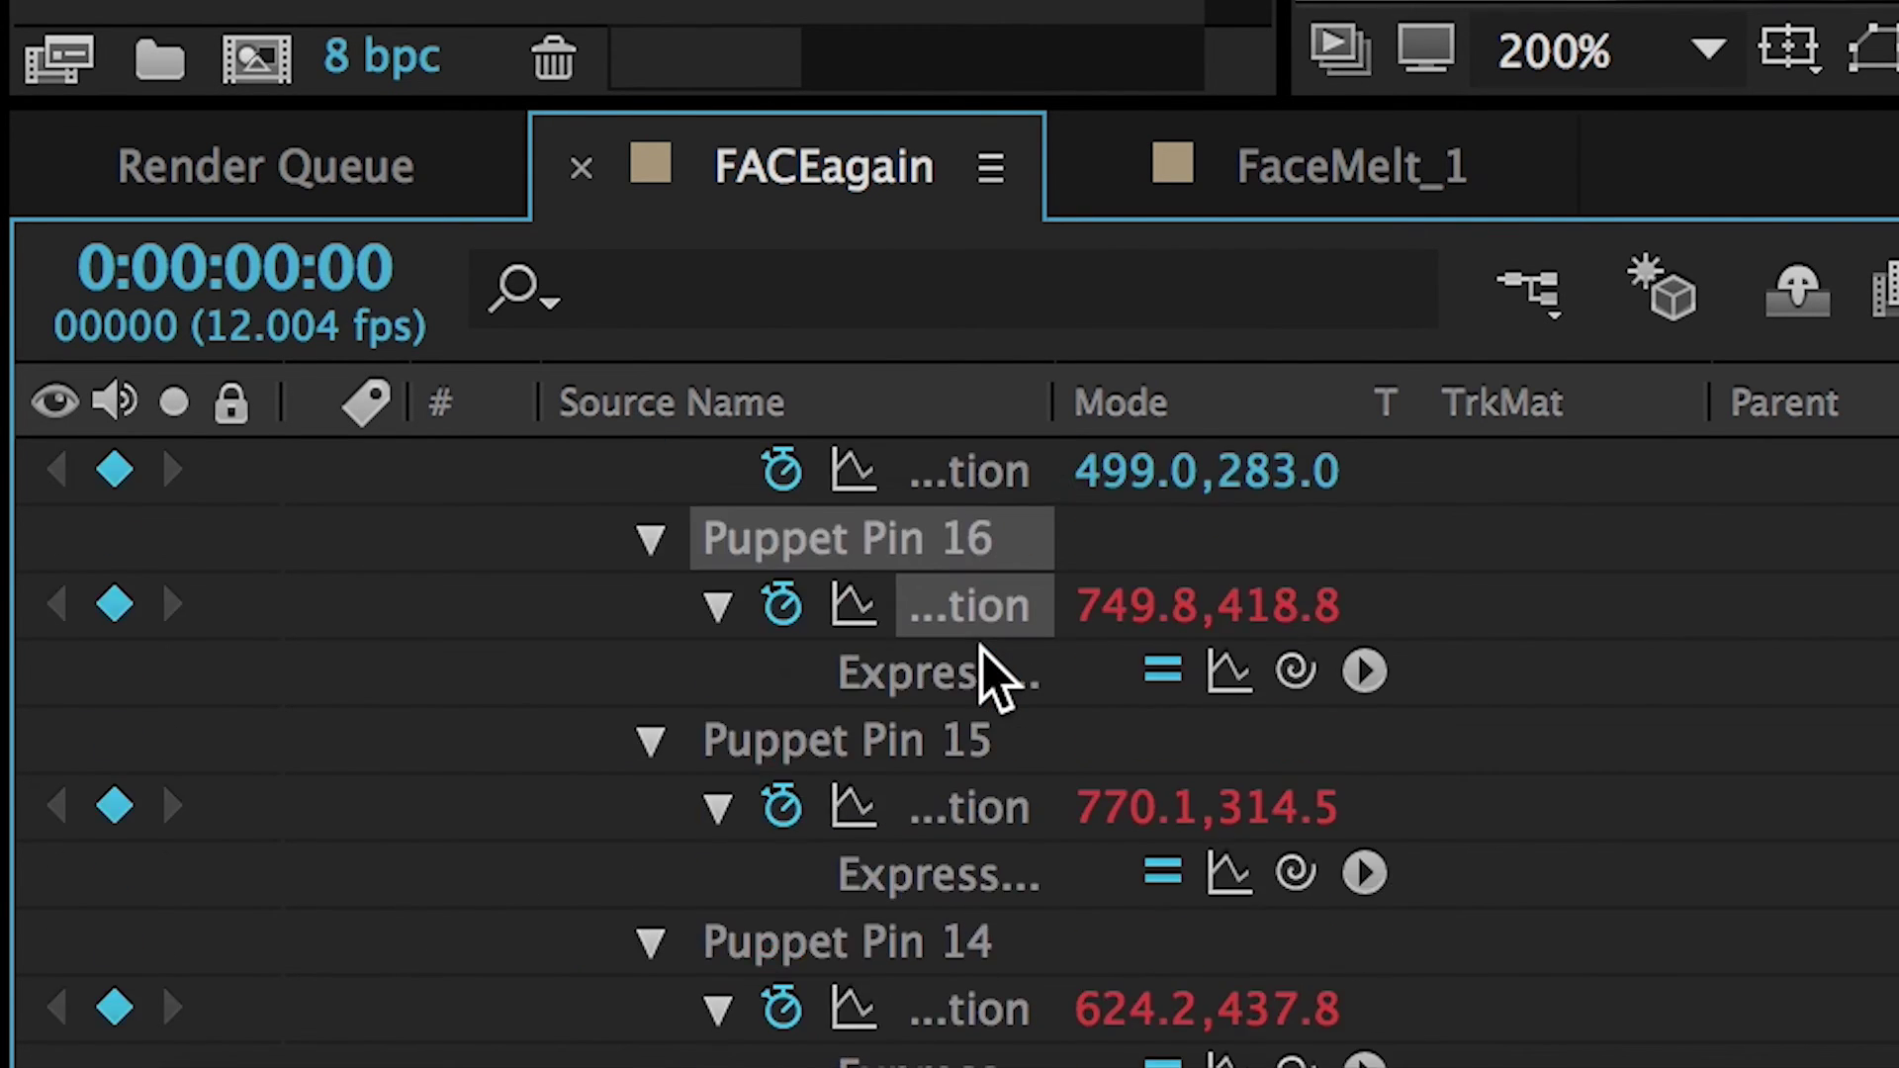
# Step: Link the positions of Puppet Pins 17 and 18 by expression to the Right Cheek Top and Right Cheek Middle track points
pyautogui.keyDown('alt'); pyautogui.click(809, 668); pyautogui.keyUp('alt')
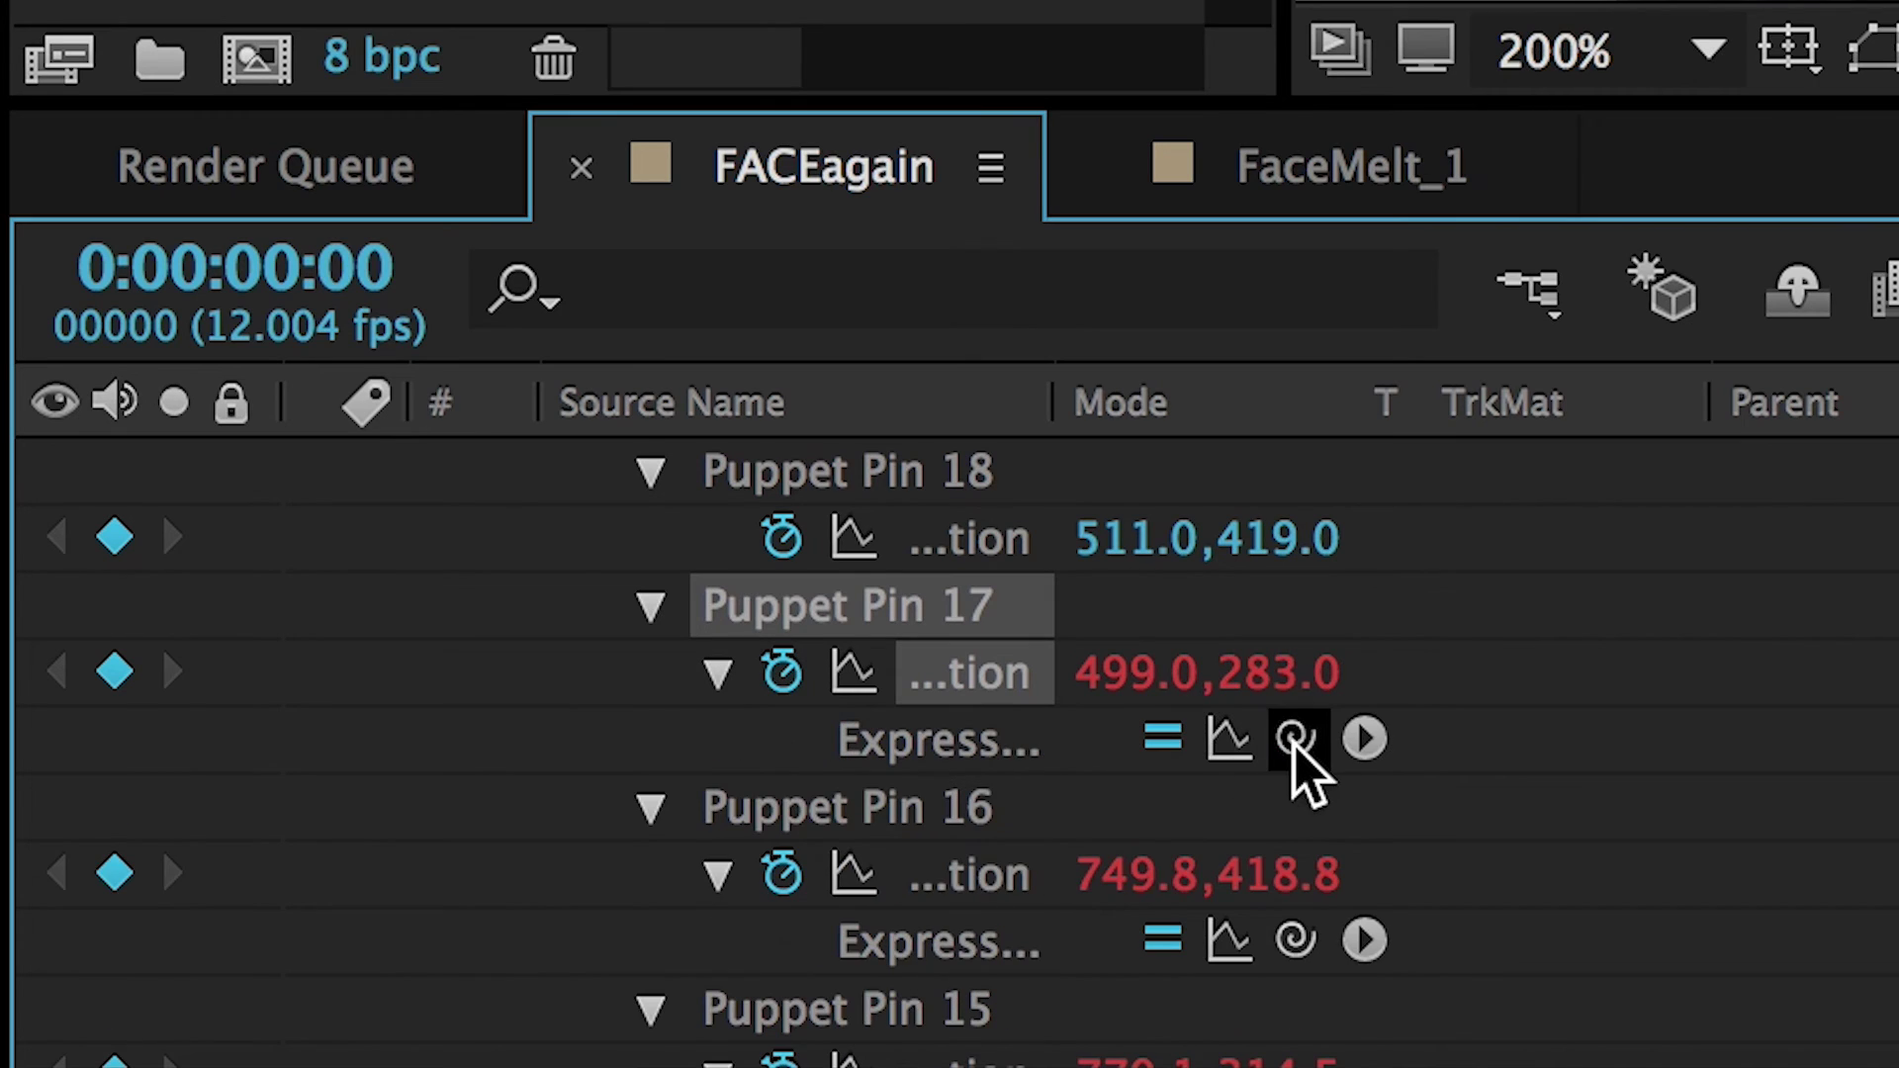
pyautogui.moveTo(1207, 1019); pyautogui.dragTo(1033, 700)
pyautogui.scroll(5, 1009, 762)
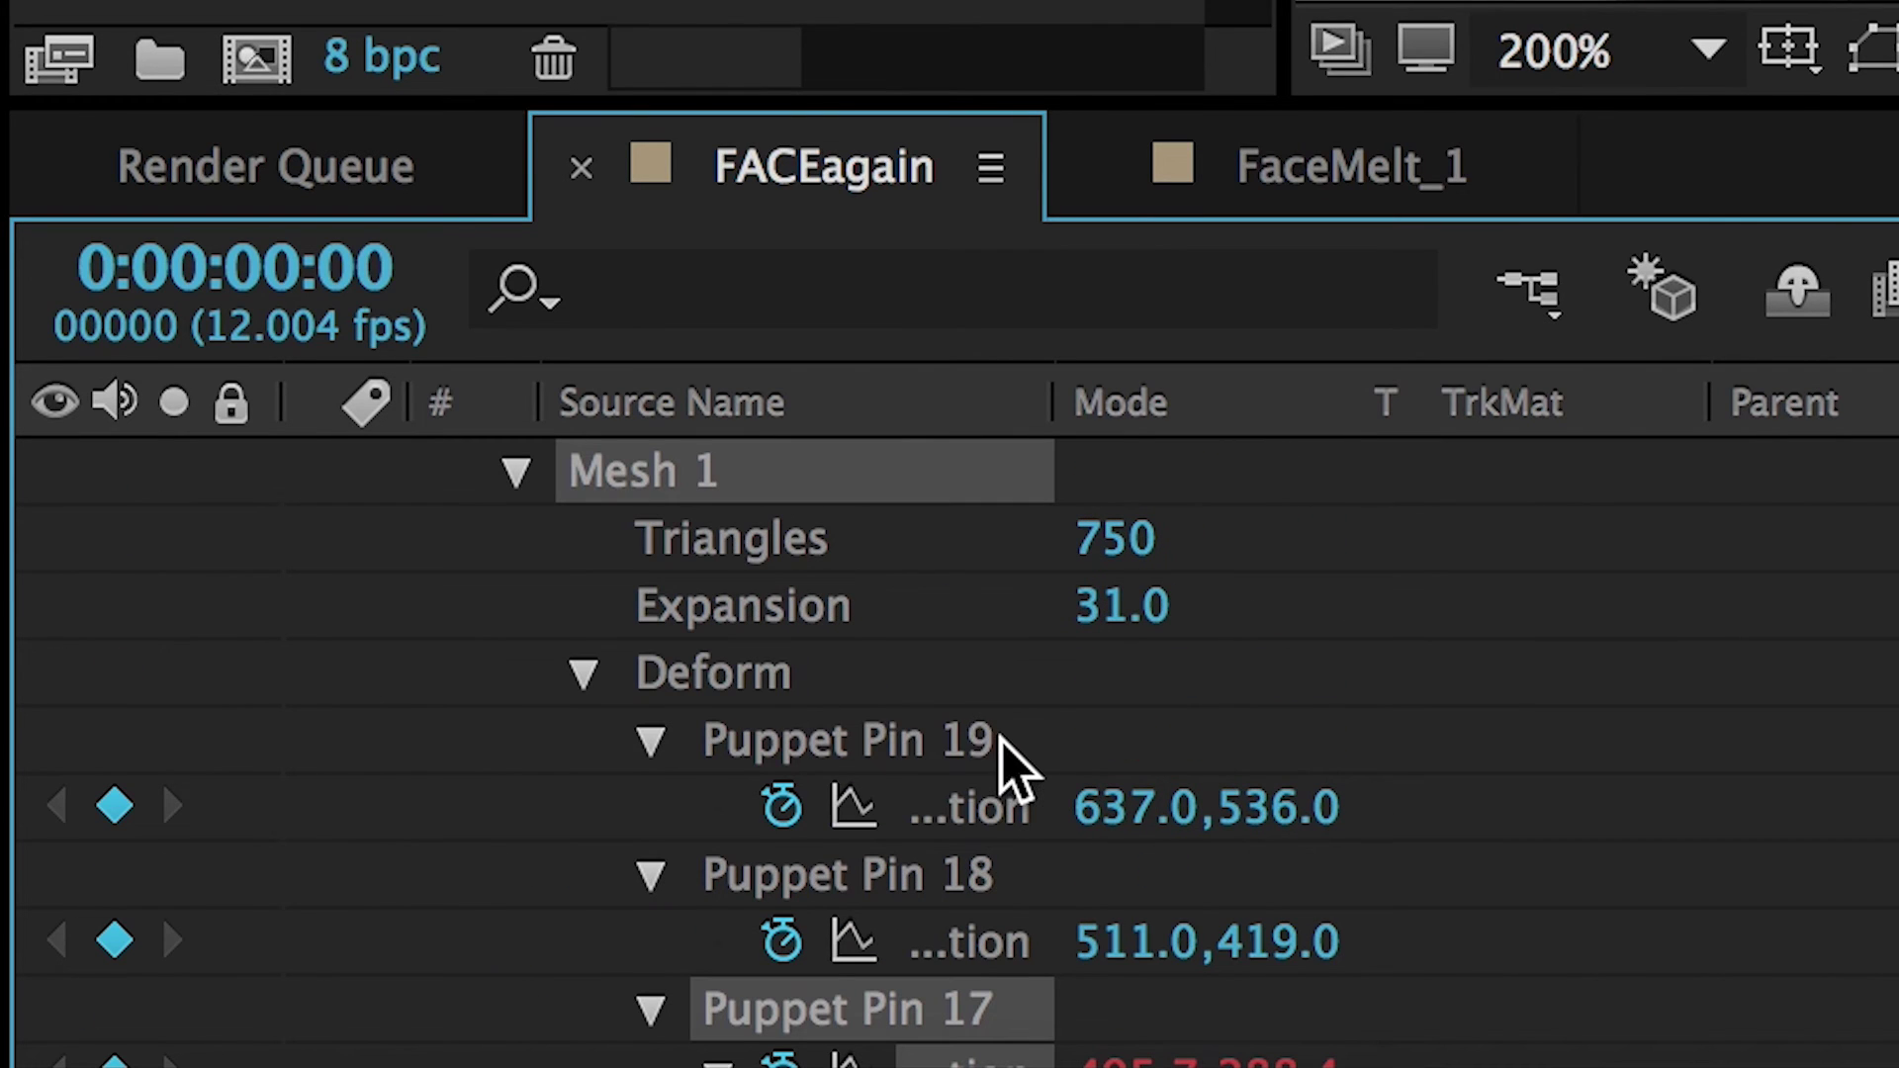
pyautogui.keyDown('alt'); pyautogui.click(801, 940); pyautogui.keyUp('alt')
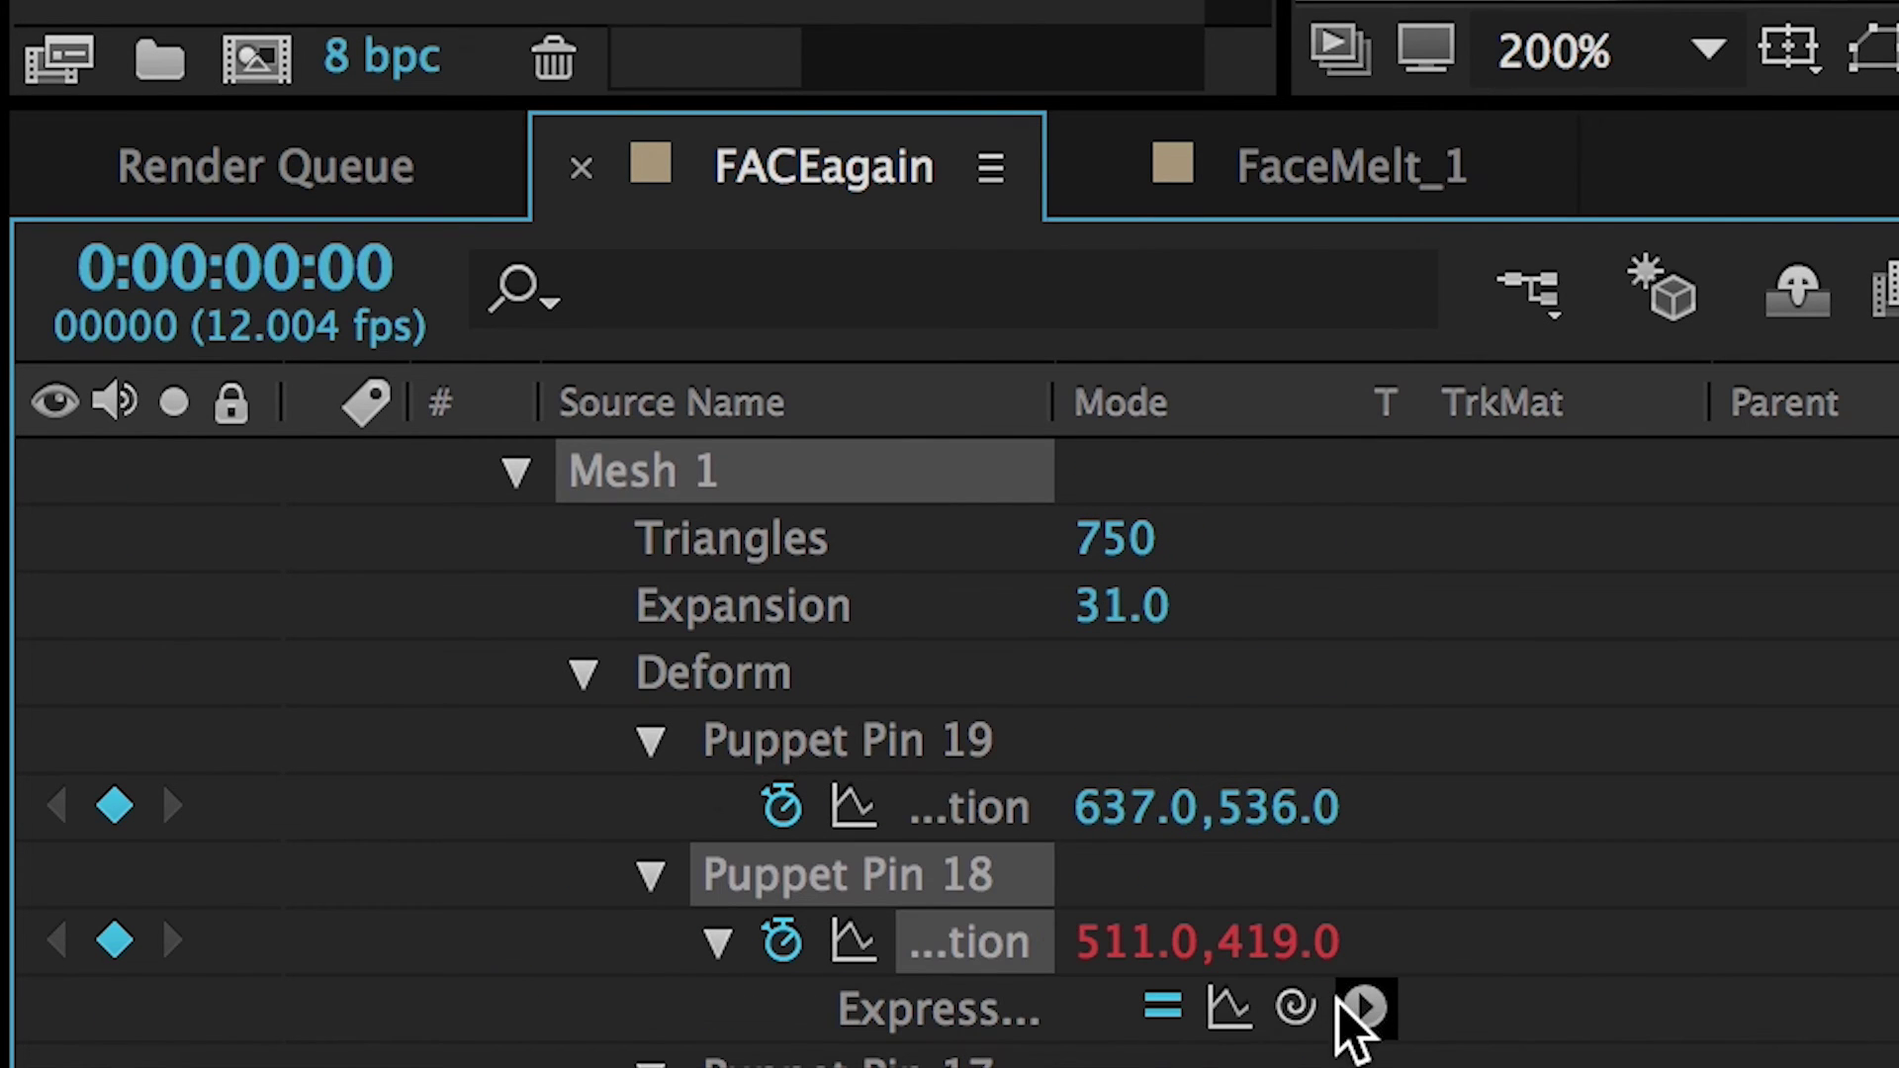
pyautogui.moveTo(1284, 1066); pyautogui.dragTo(985, 779)
pyautogui.scroll(5, 967, 775)
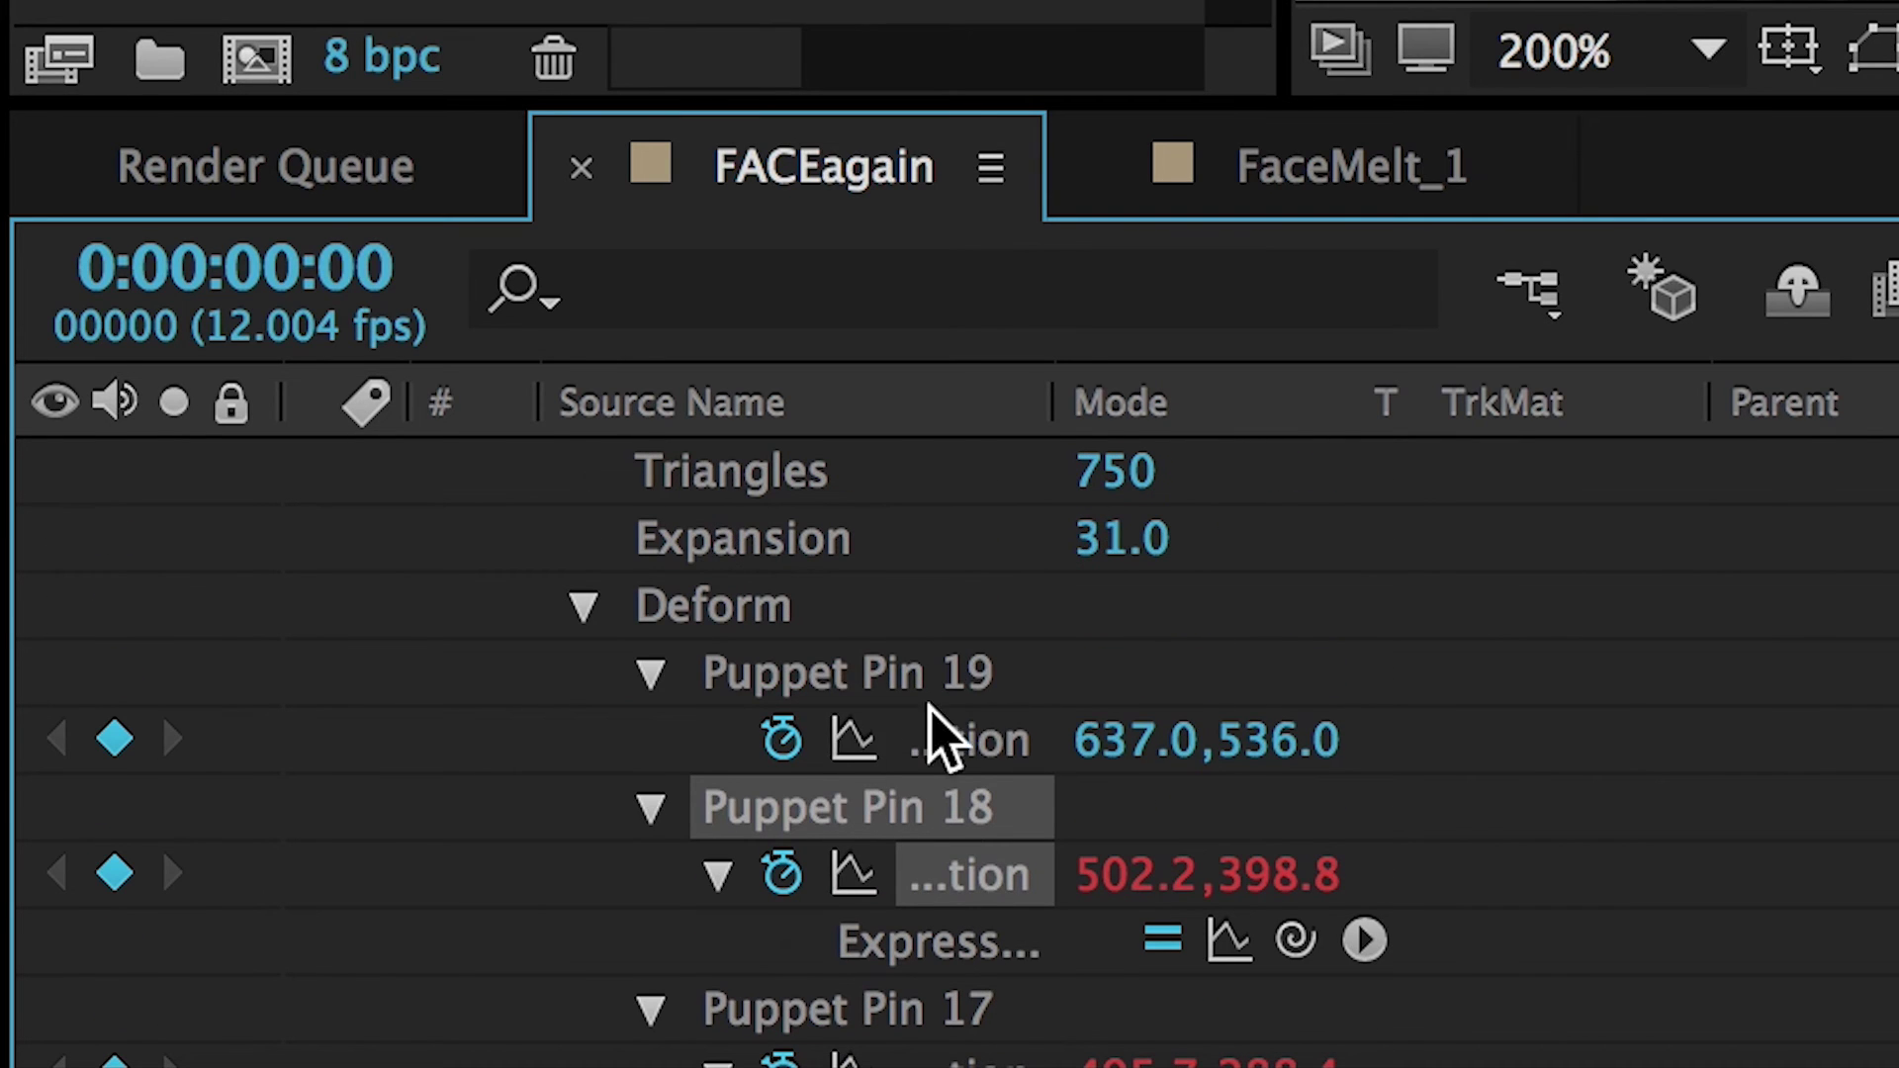
# Step: Link Puppet Pin 19's position by expression to the Chin track point and save the project
pyautogui.keyDown('alt'); pyautogui.click(786, 747); pyautogui.keyUp('alt')
pyautogui.moveTo(1269, 940); pyautogui.dragTo(956, 836)
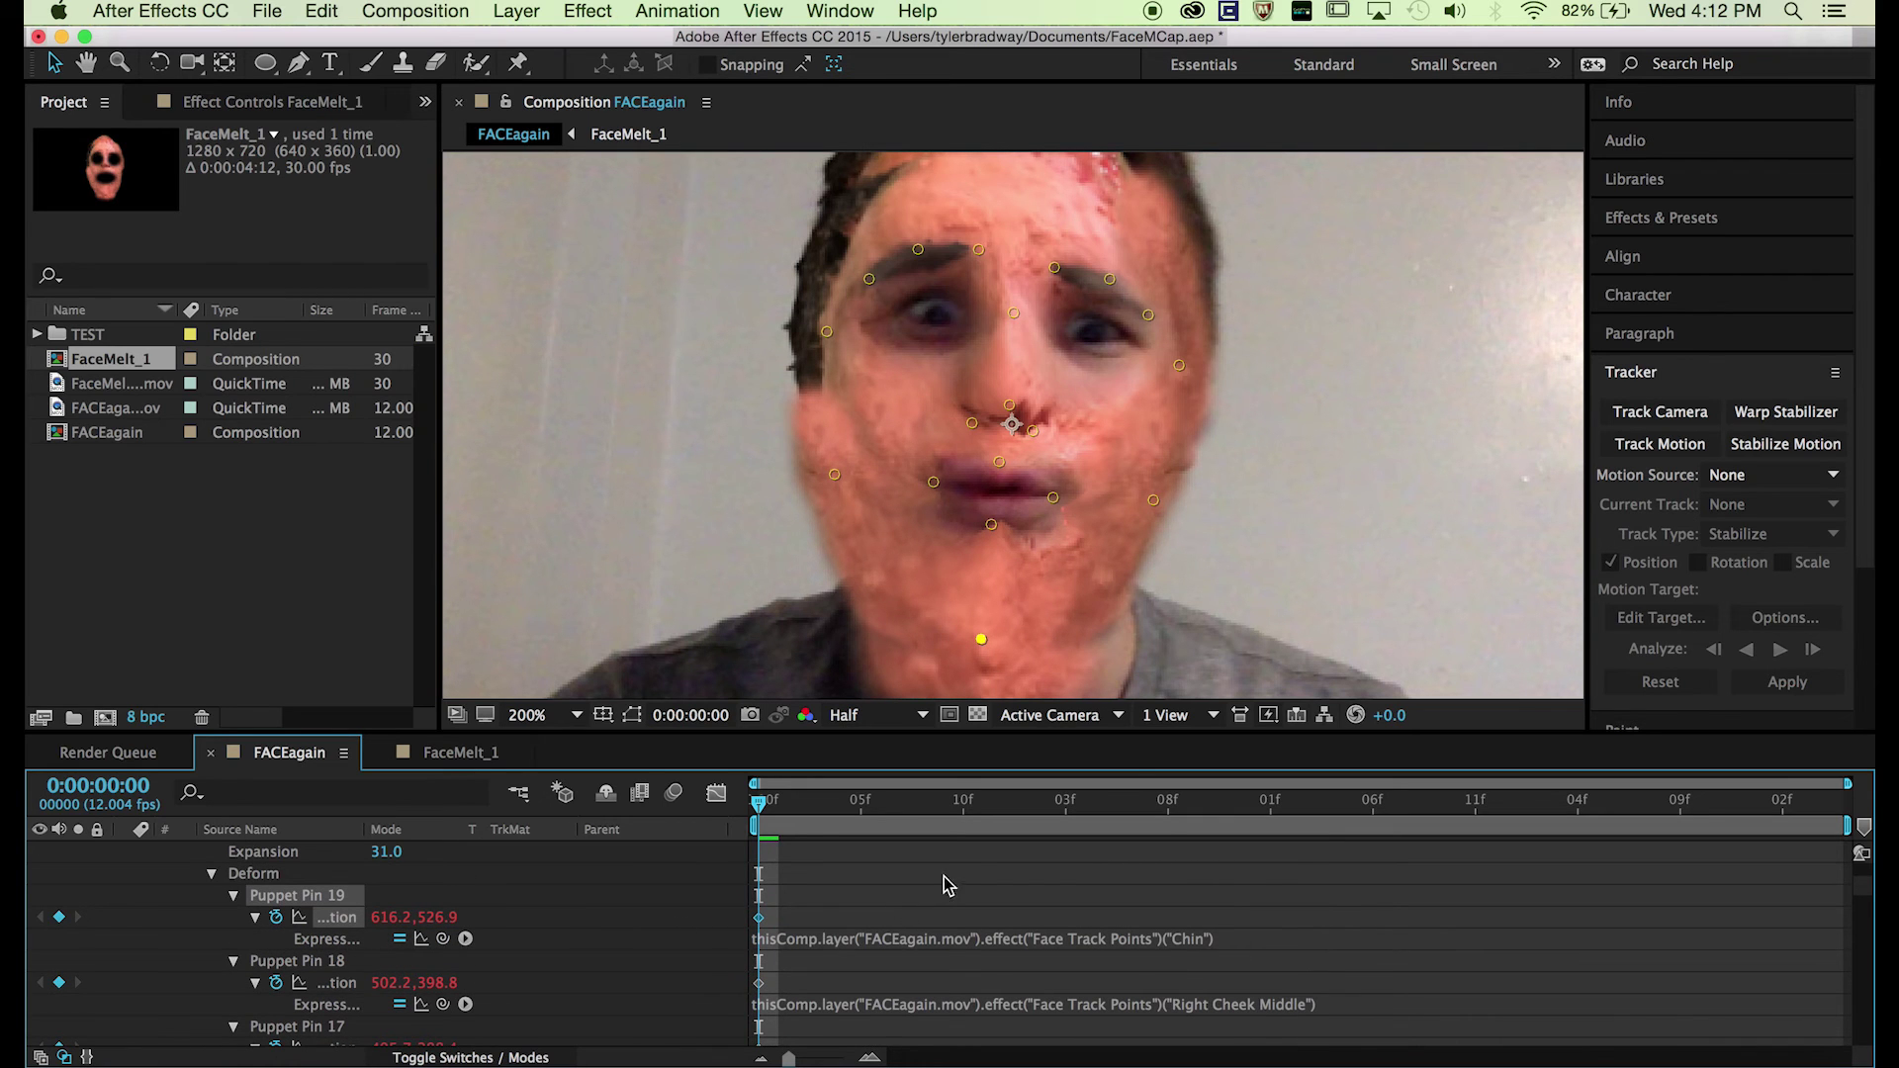
pyautogui.press('super+s')
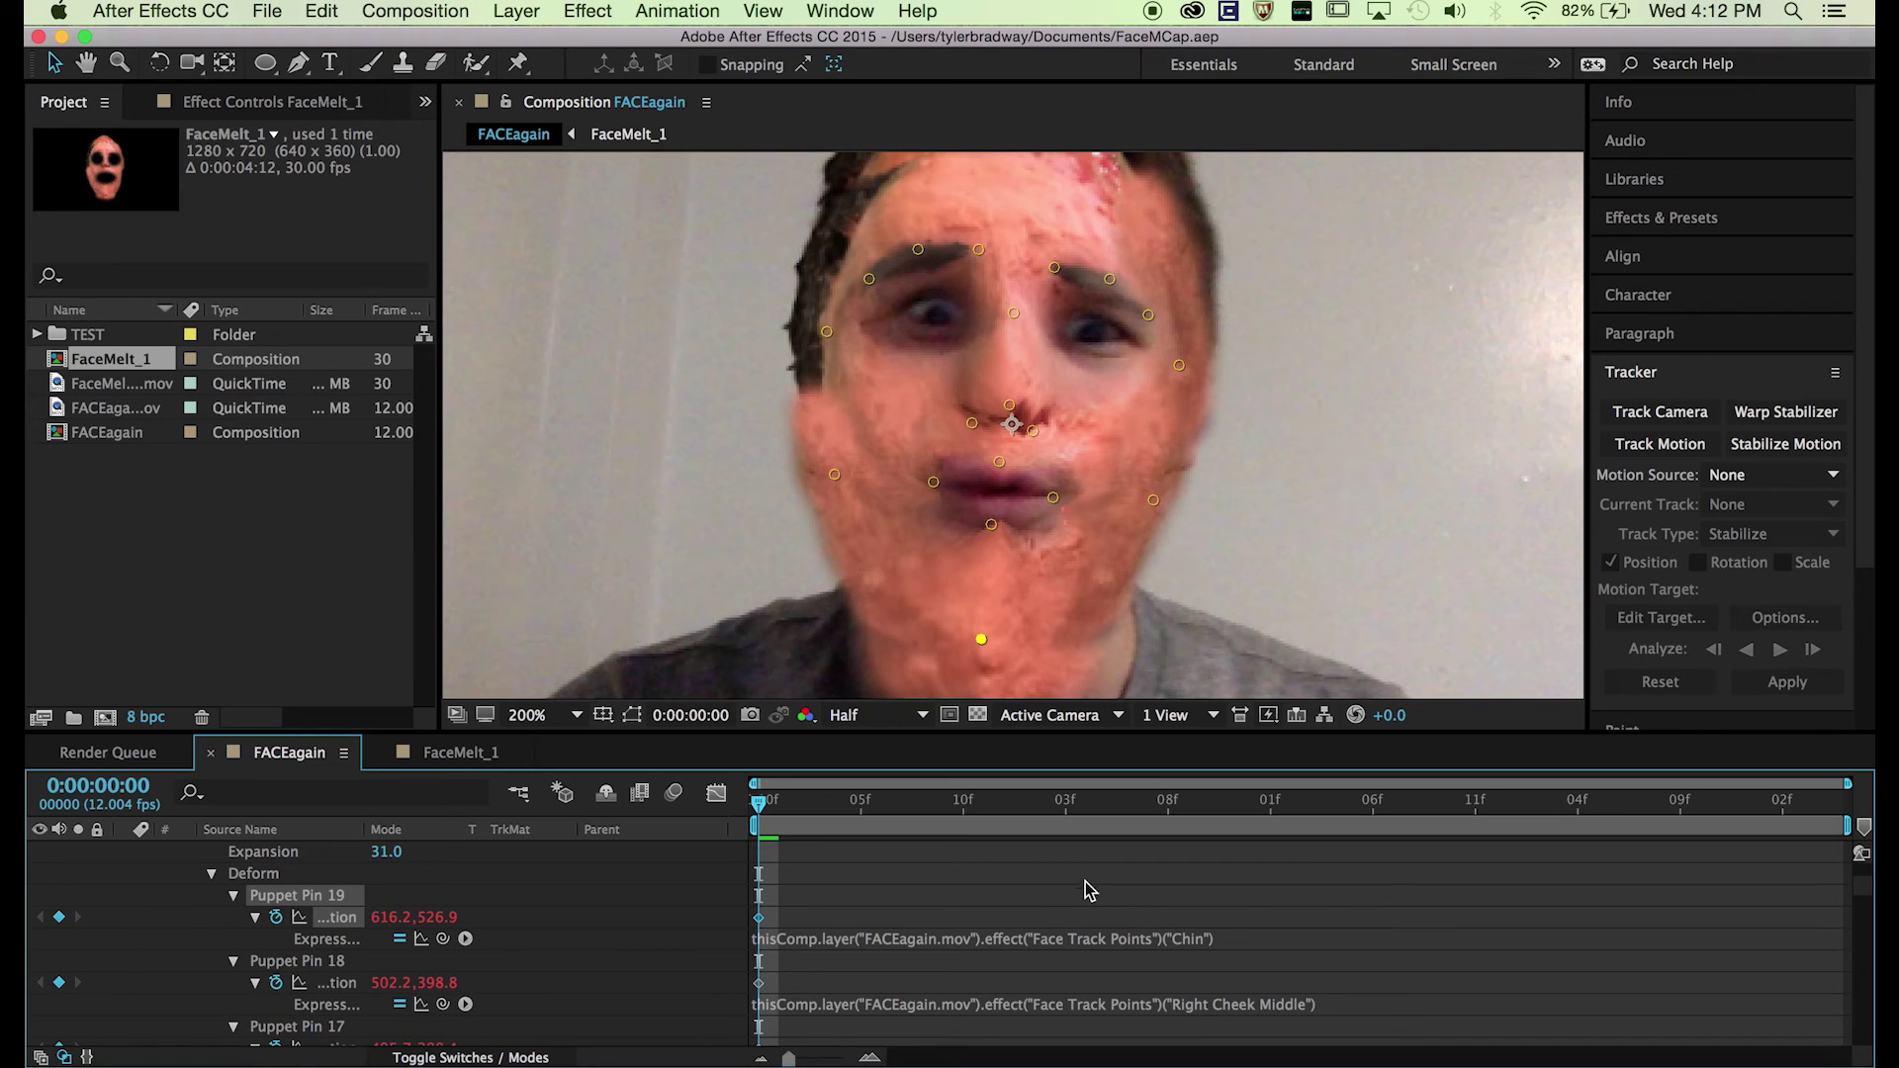
# Step: Collapse the properties of both layers in the FACEagain composition and play back the composite
pyautogui.scroll(5, 1049, 891)
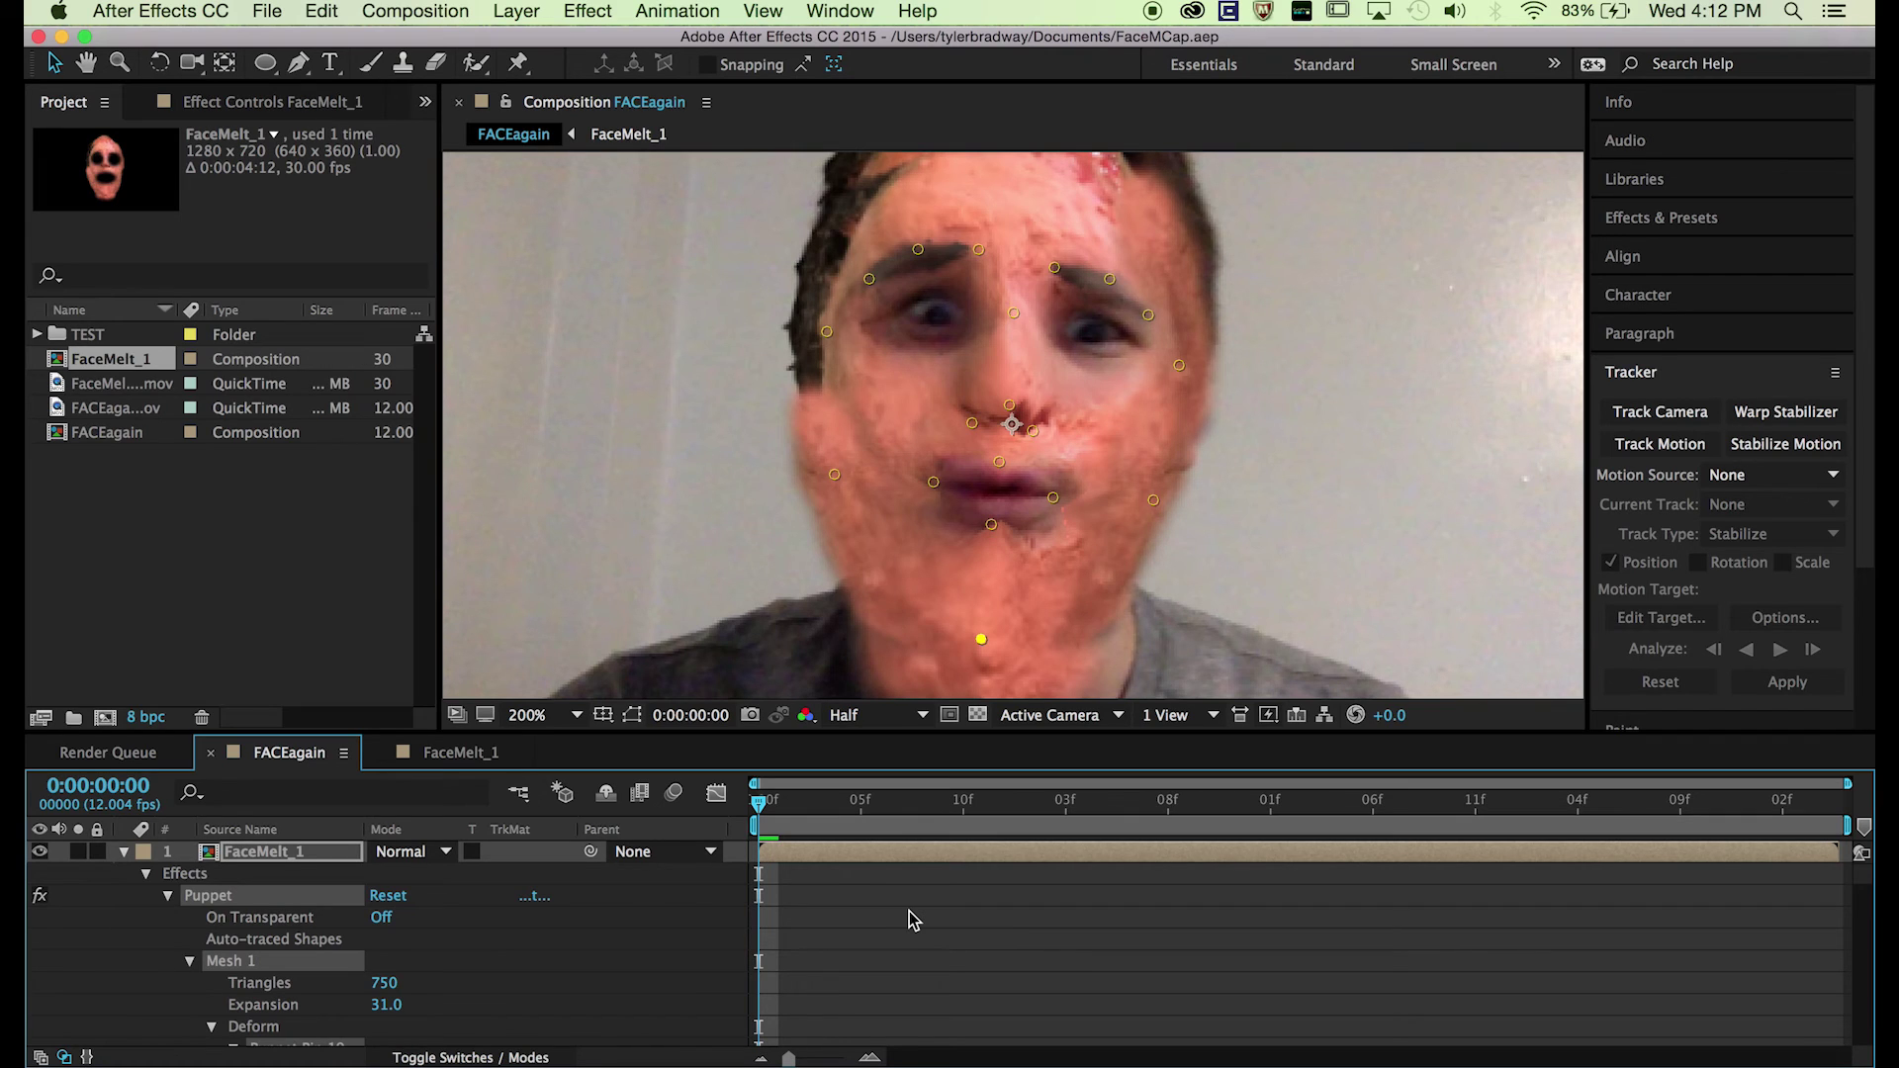
pyautogui.click(123, 851)
pyautogui.click(212, 875)
pyautogui.click(342, 929)
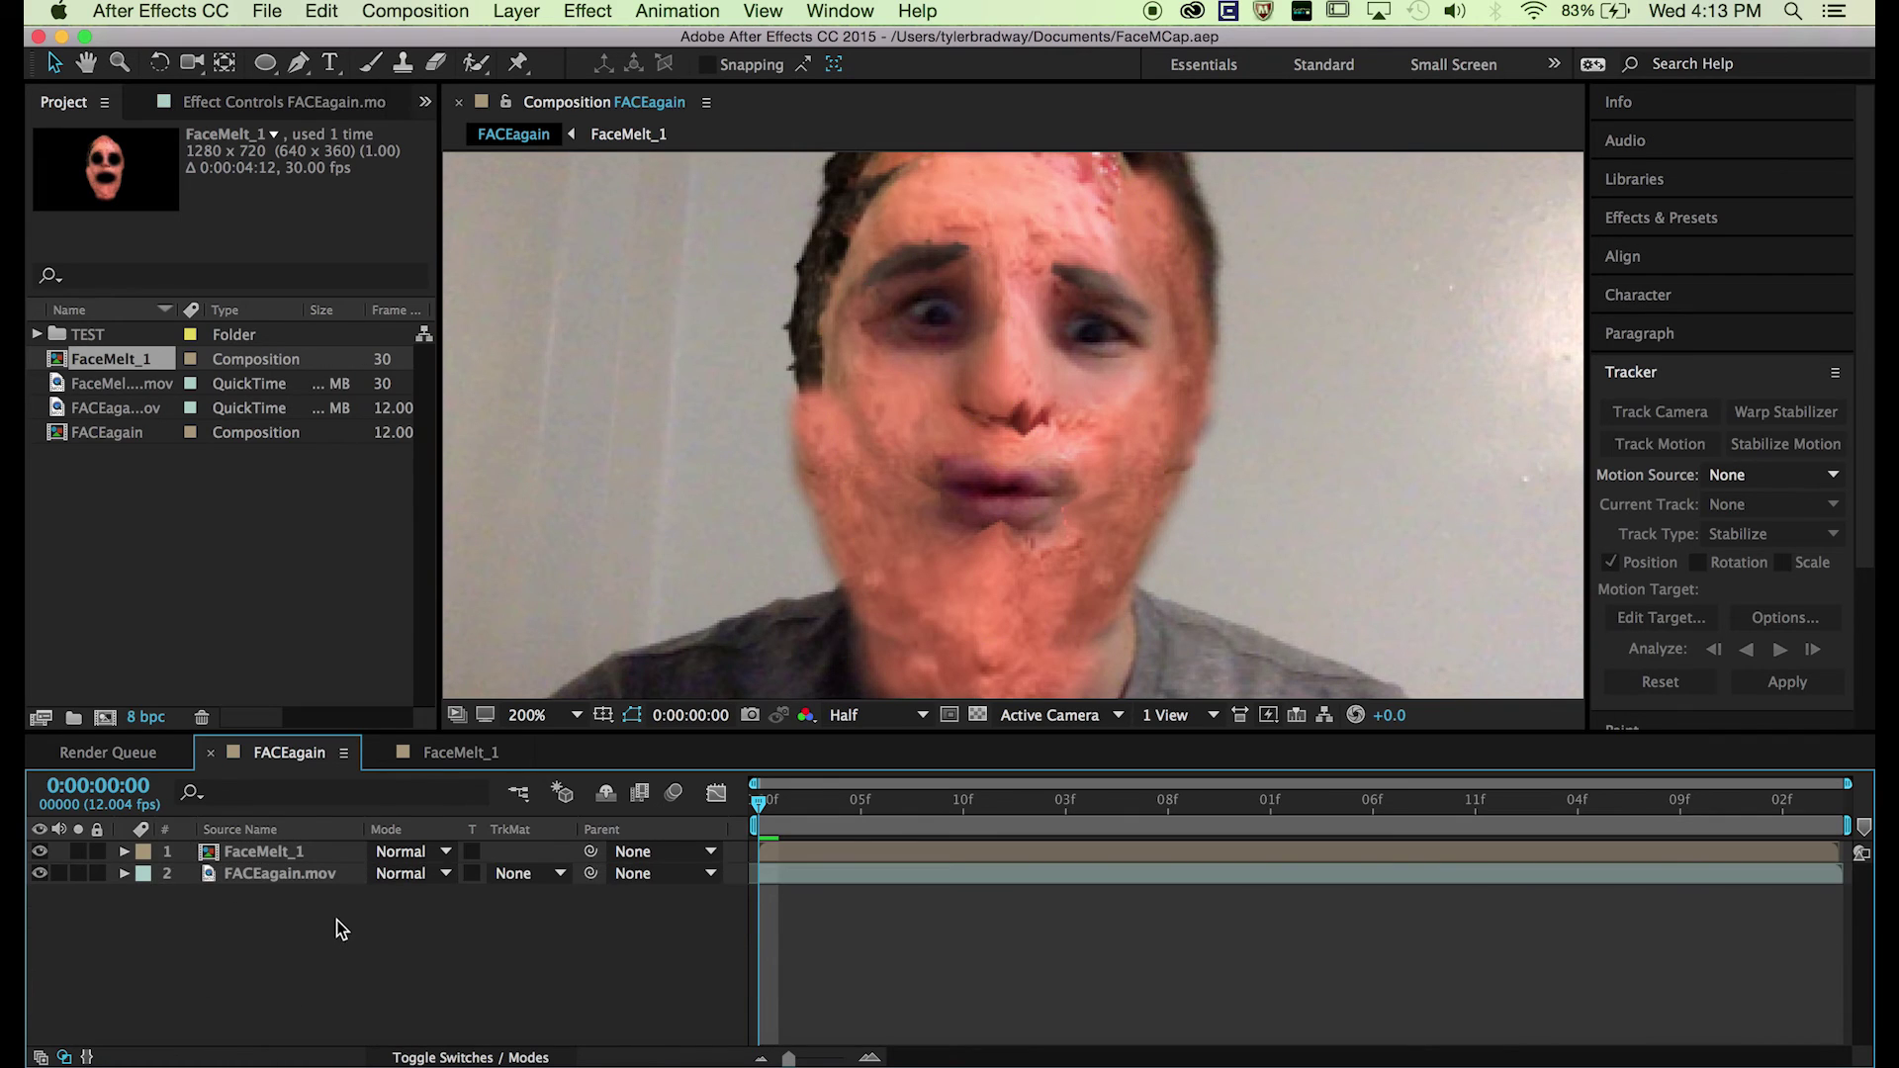
pyautogui.press('space')
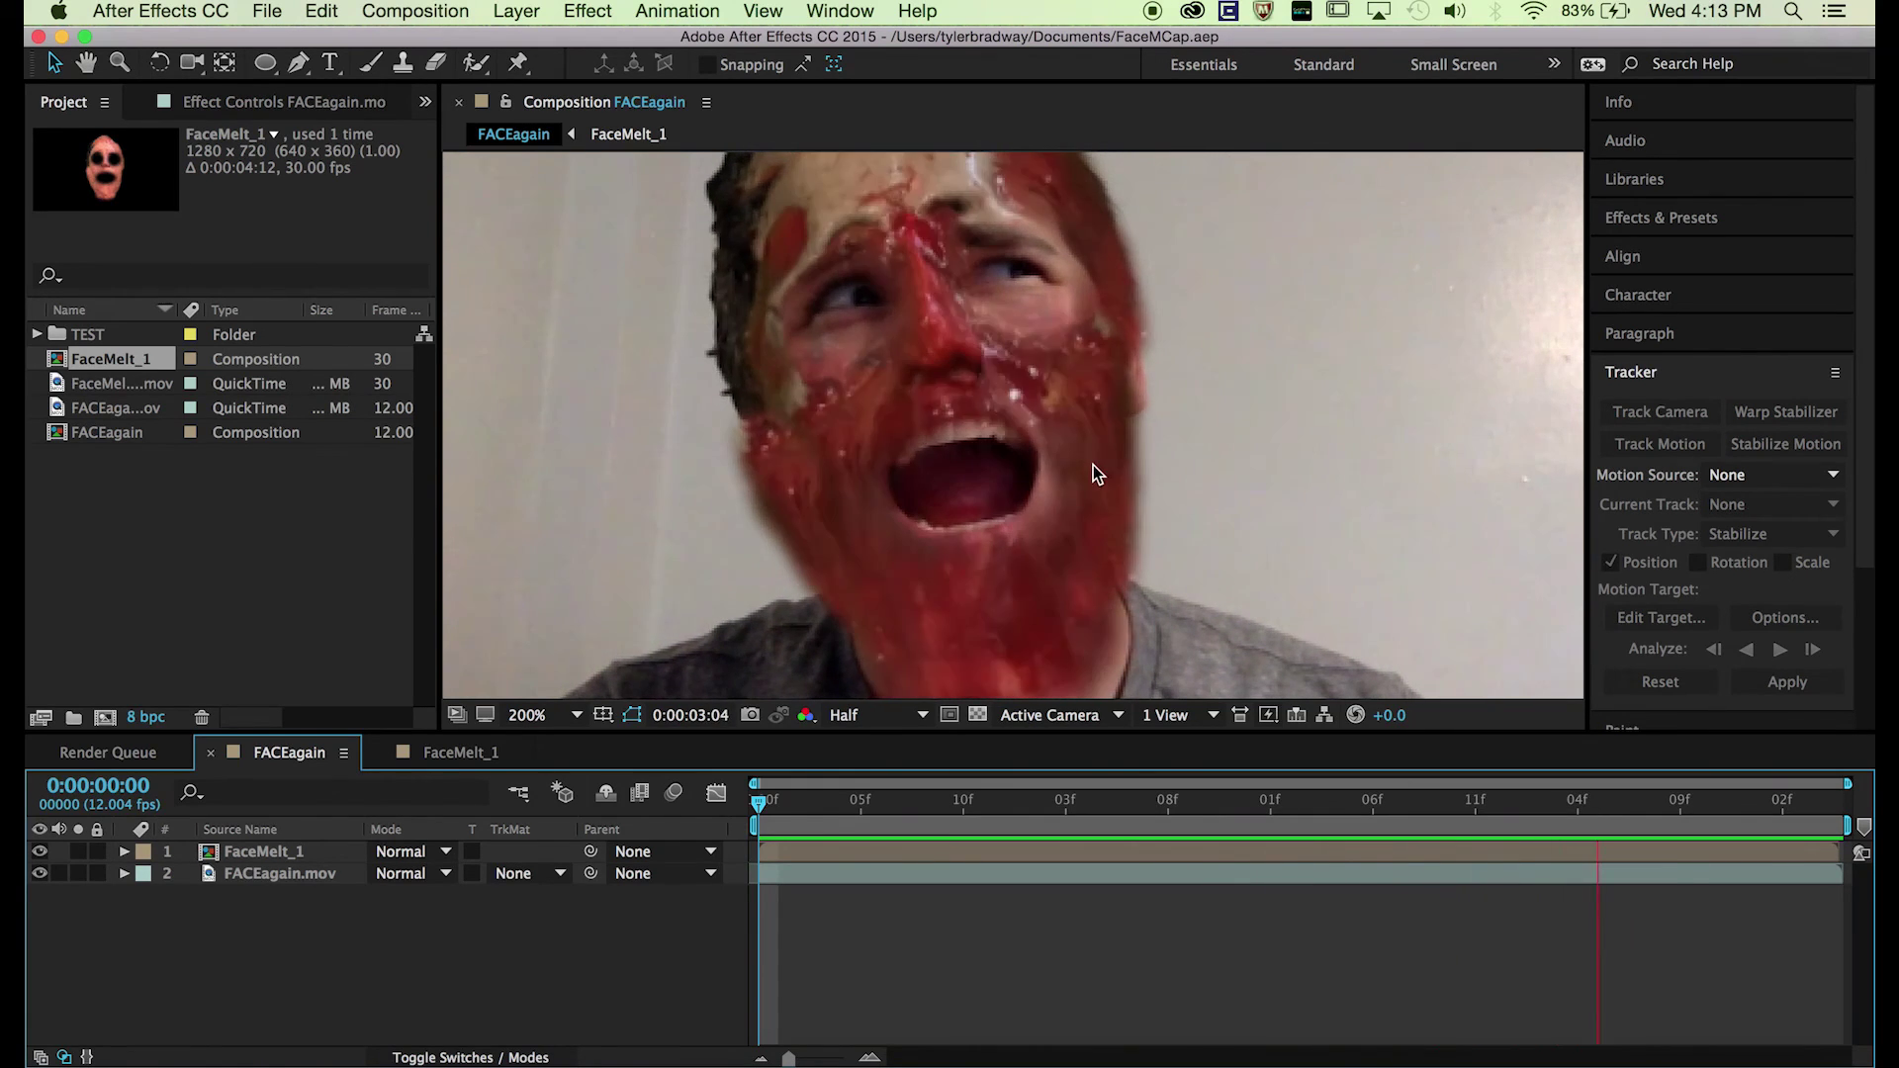
pyautogui.doubleClick(806, 851)
pyautogui.click(1000, 982)
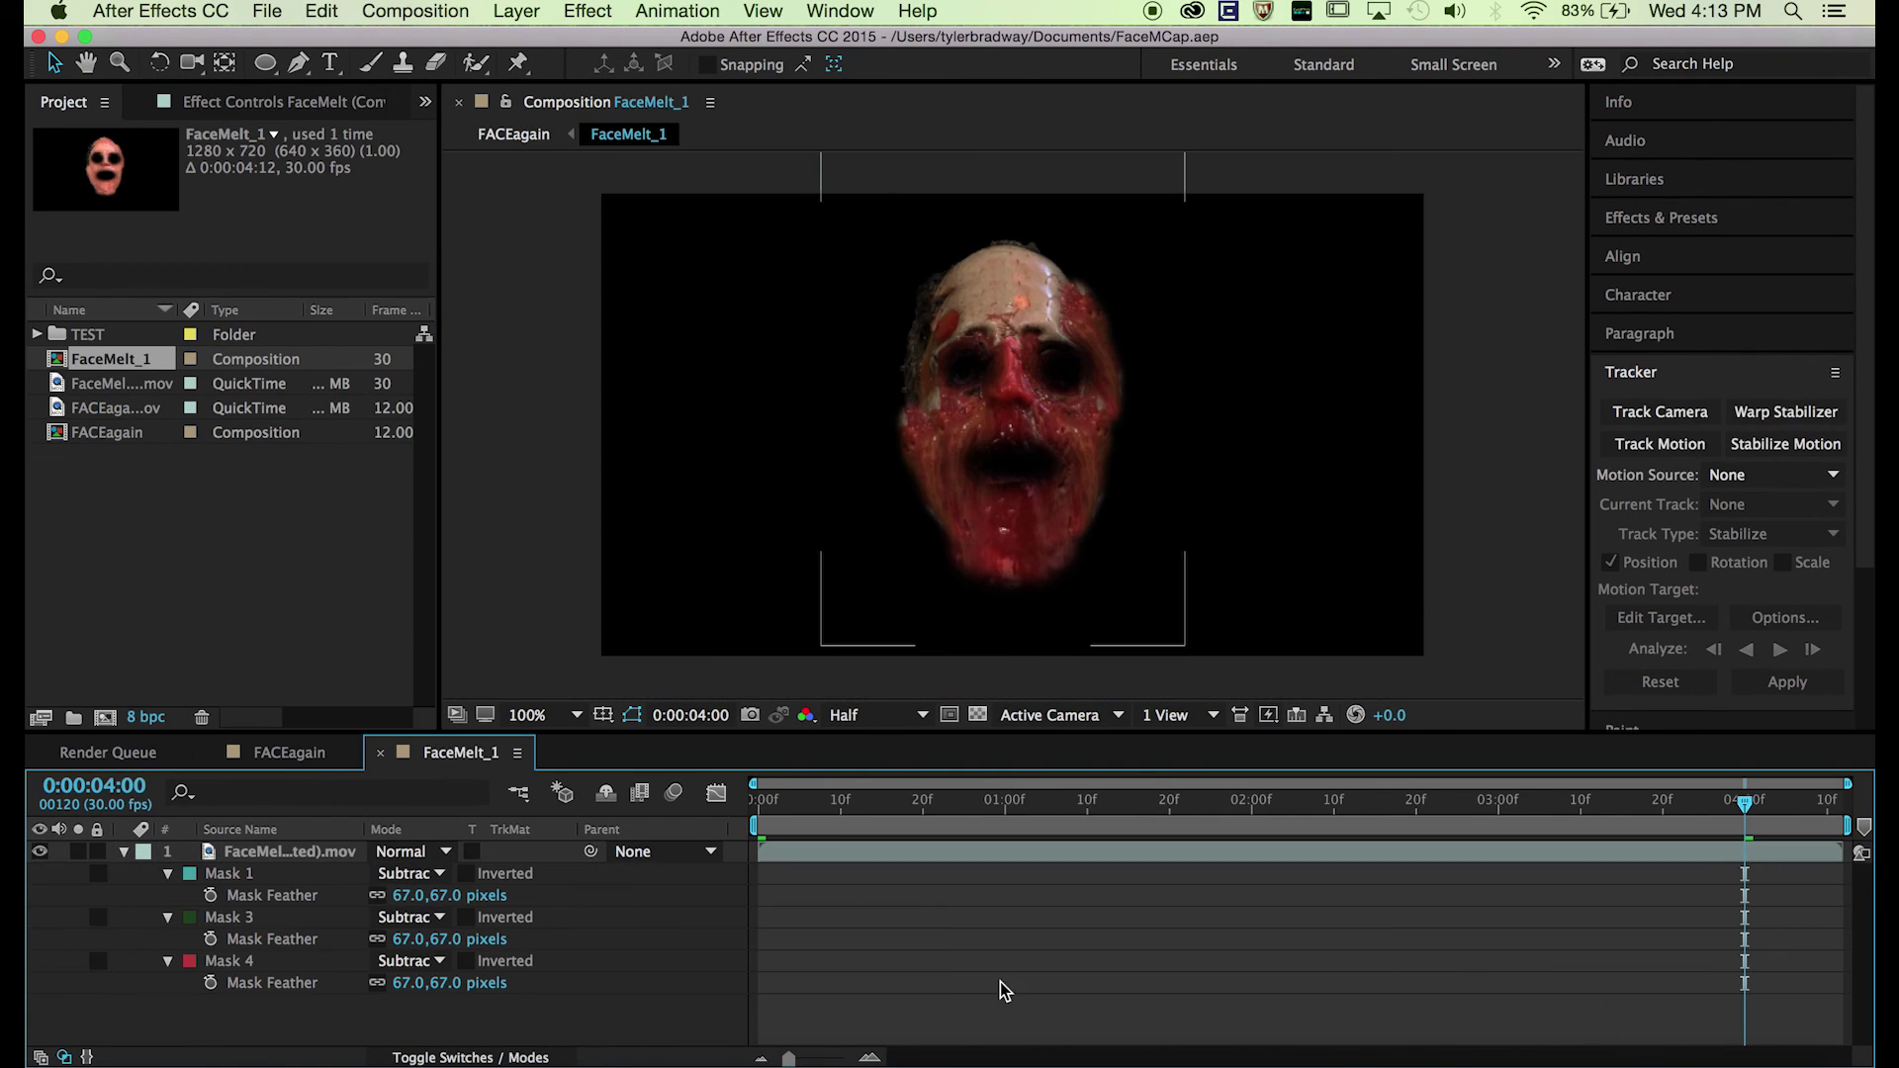
pyautogui.click(300, 756)
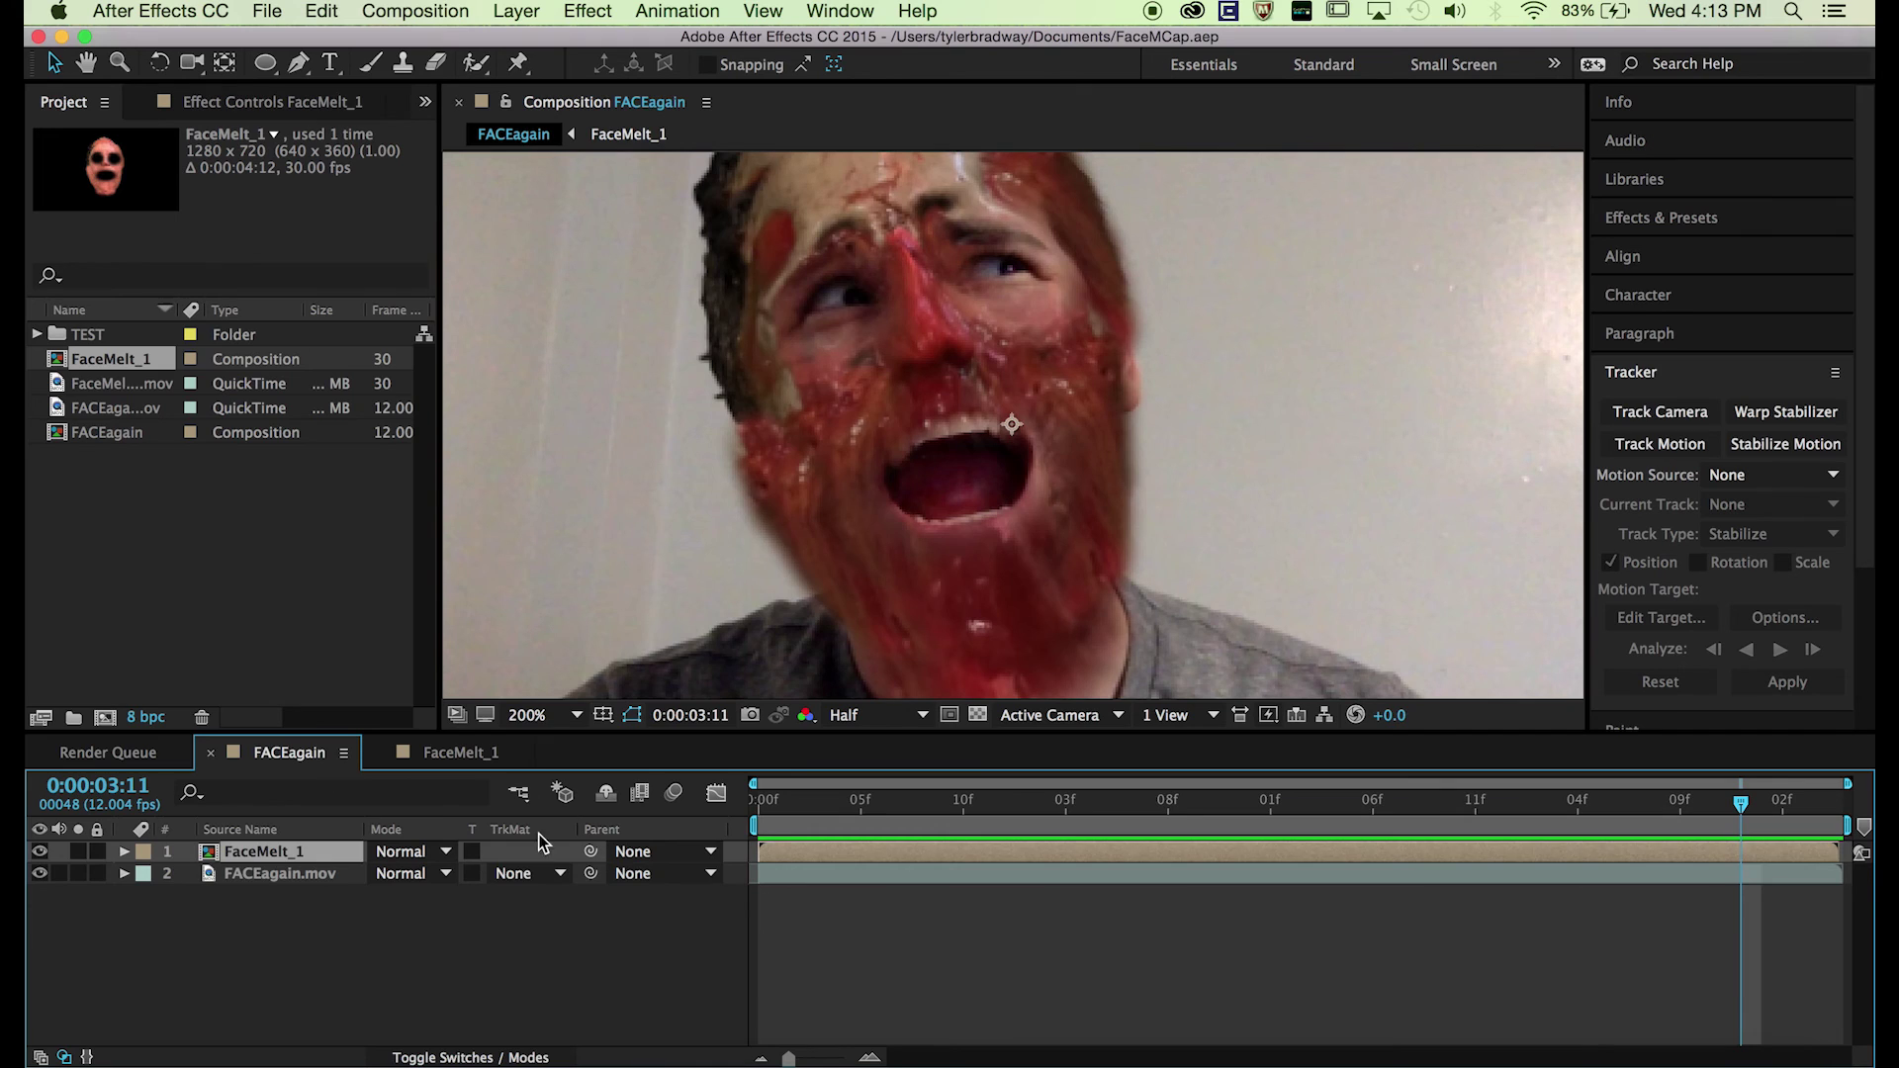
pyautogui.click(940, 982)
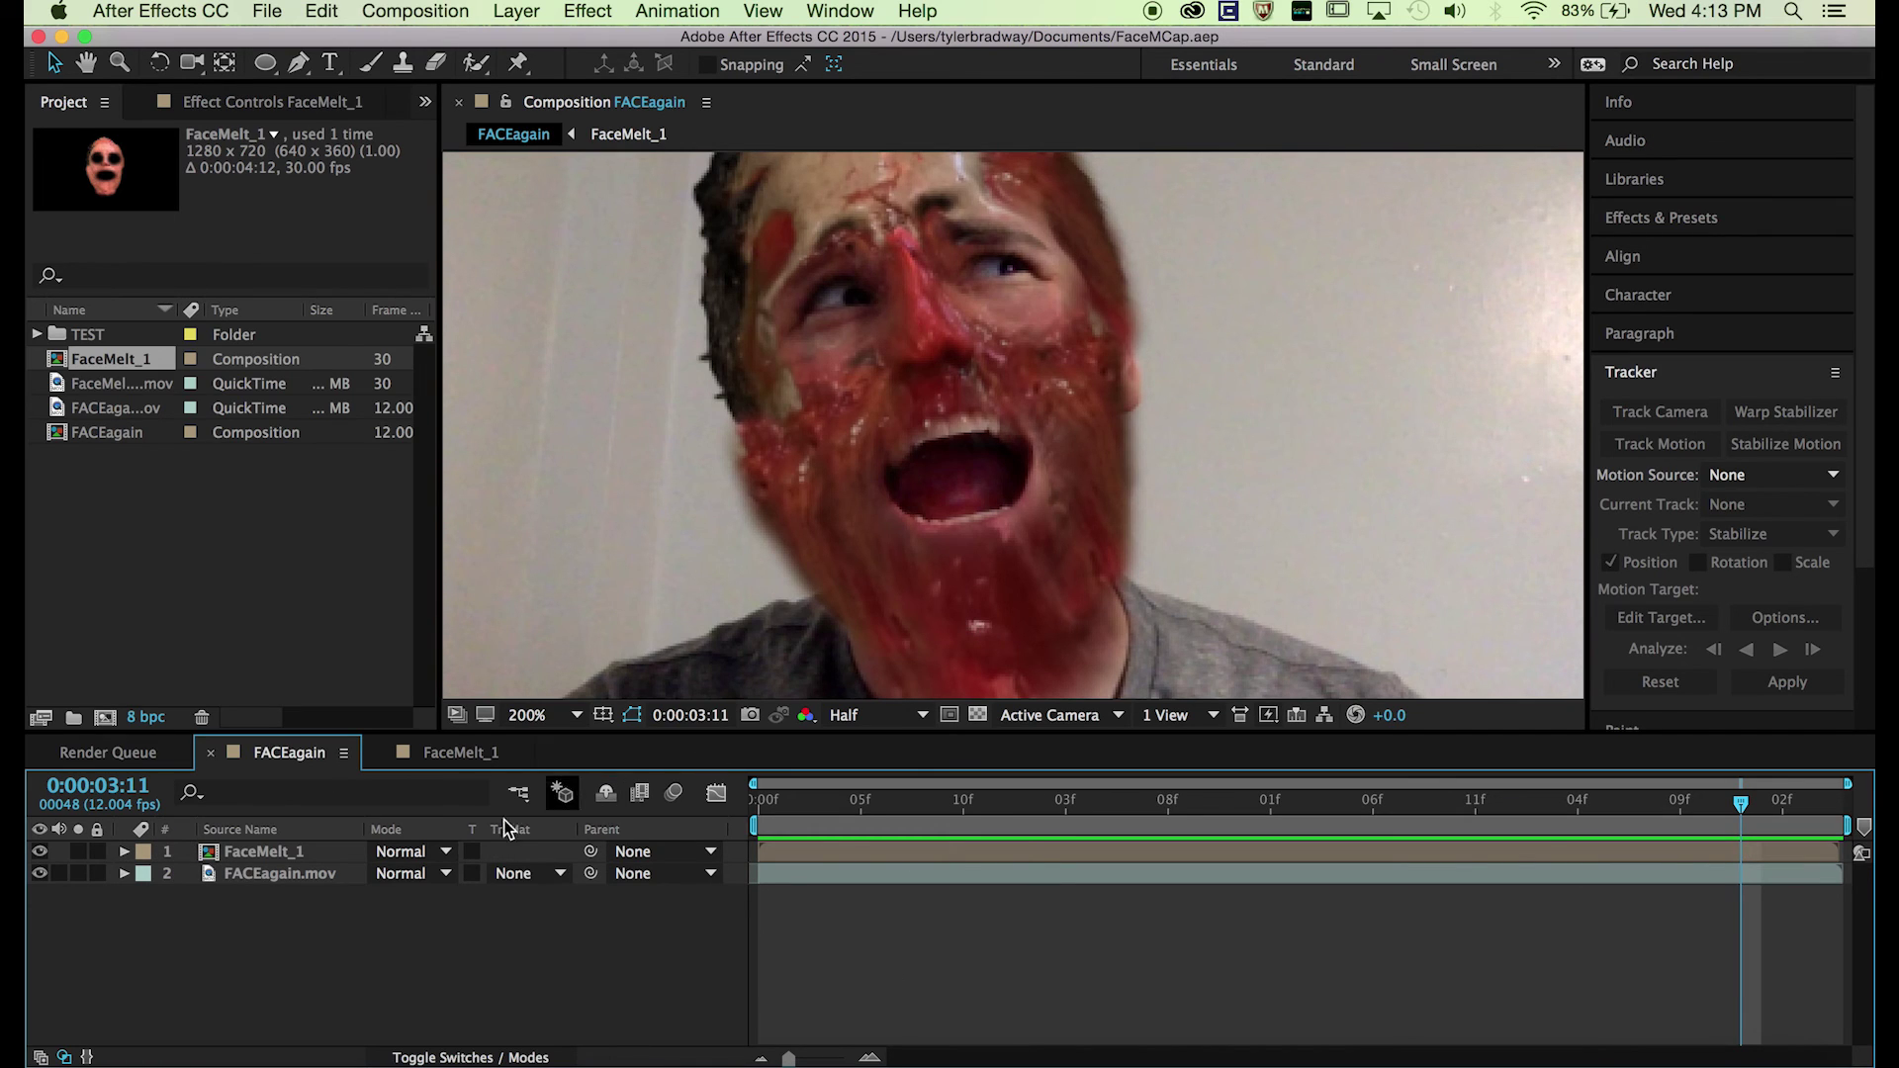
# Step: Try the Soft Light blending mode on the FaceMelt_1 layer and set it to Overlay instead
pyautogui.click(433, 853)
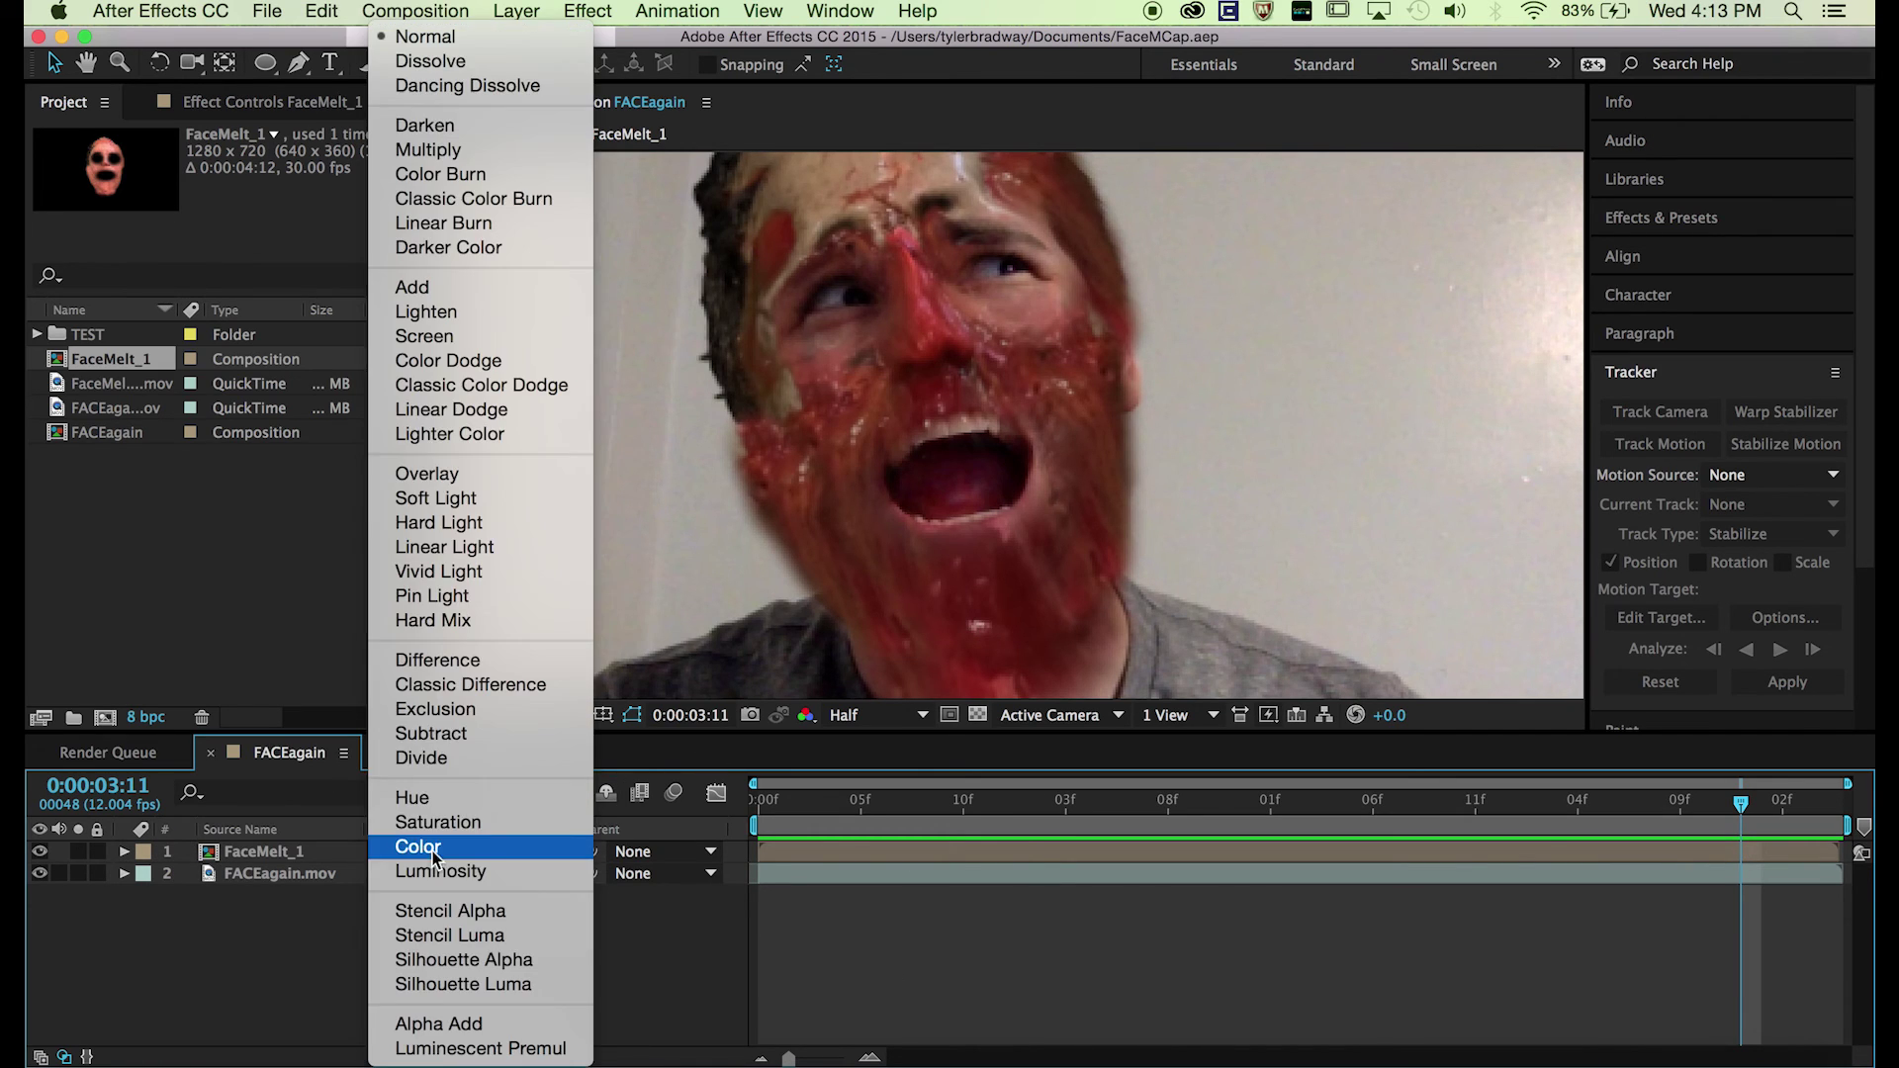
pyautogui.click(503, 503)
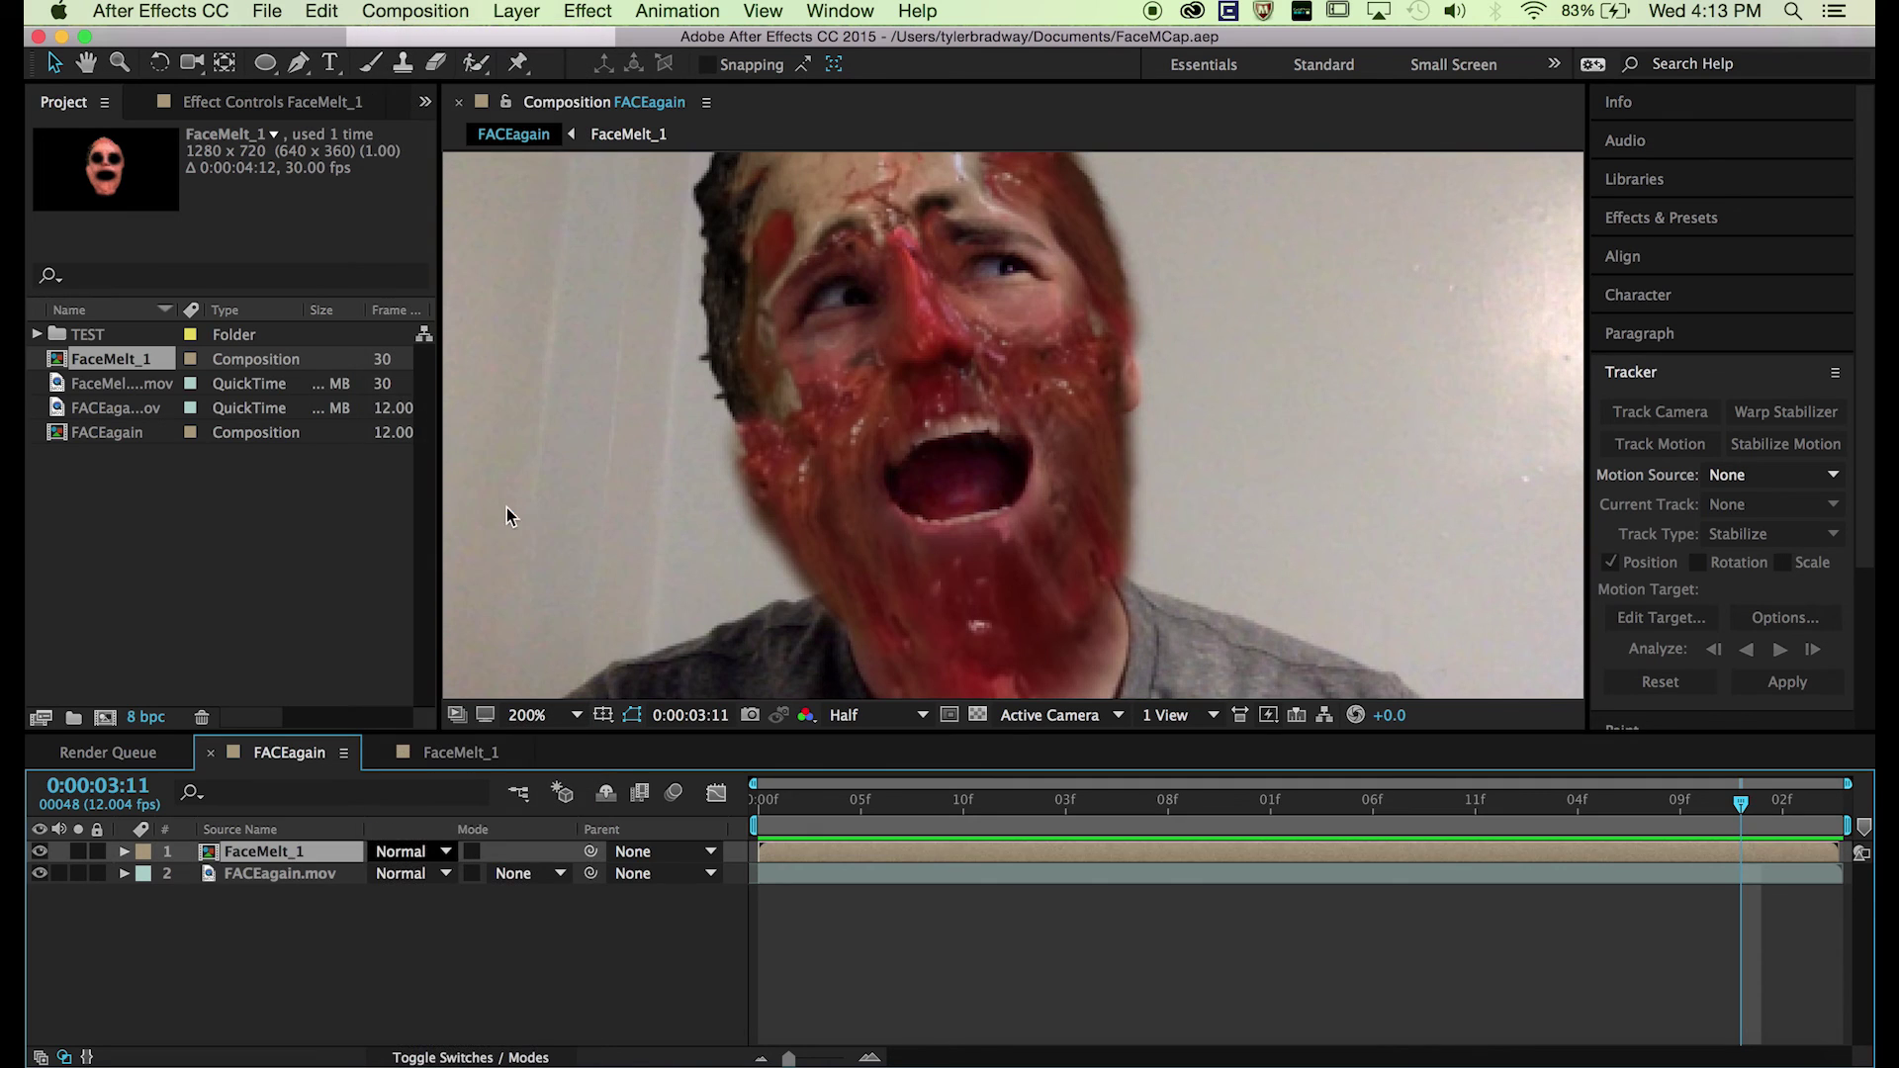
pyautogui.click(435, 851)
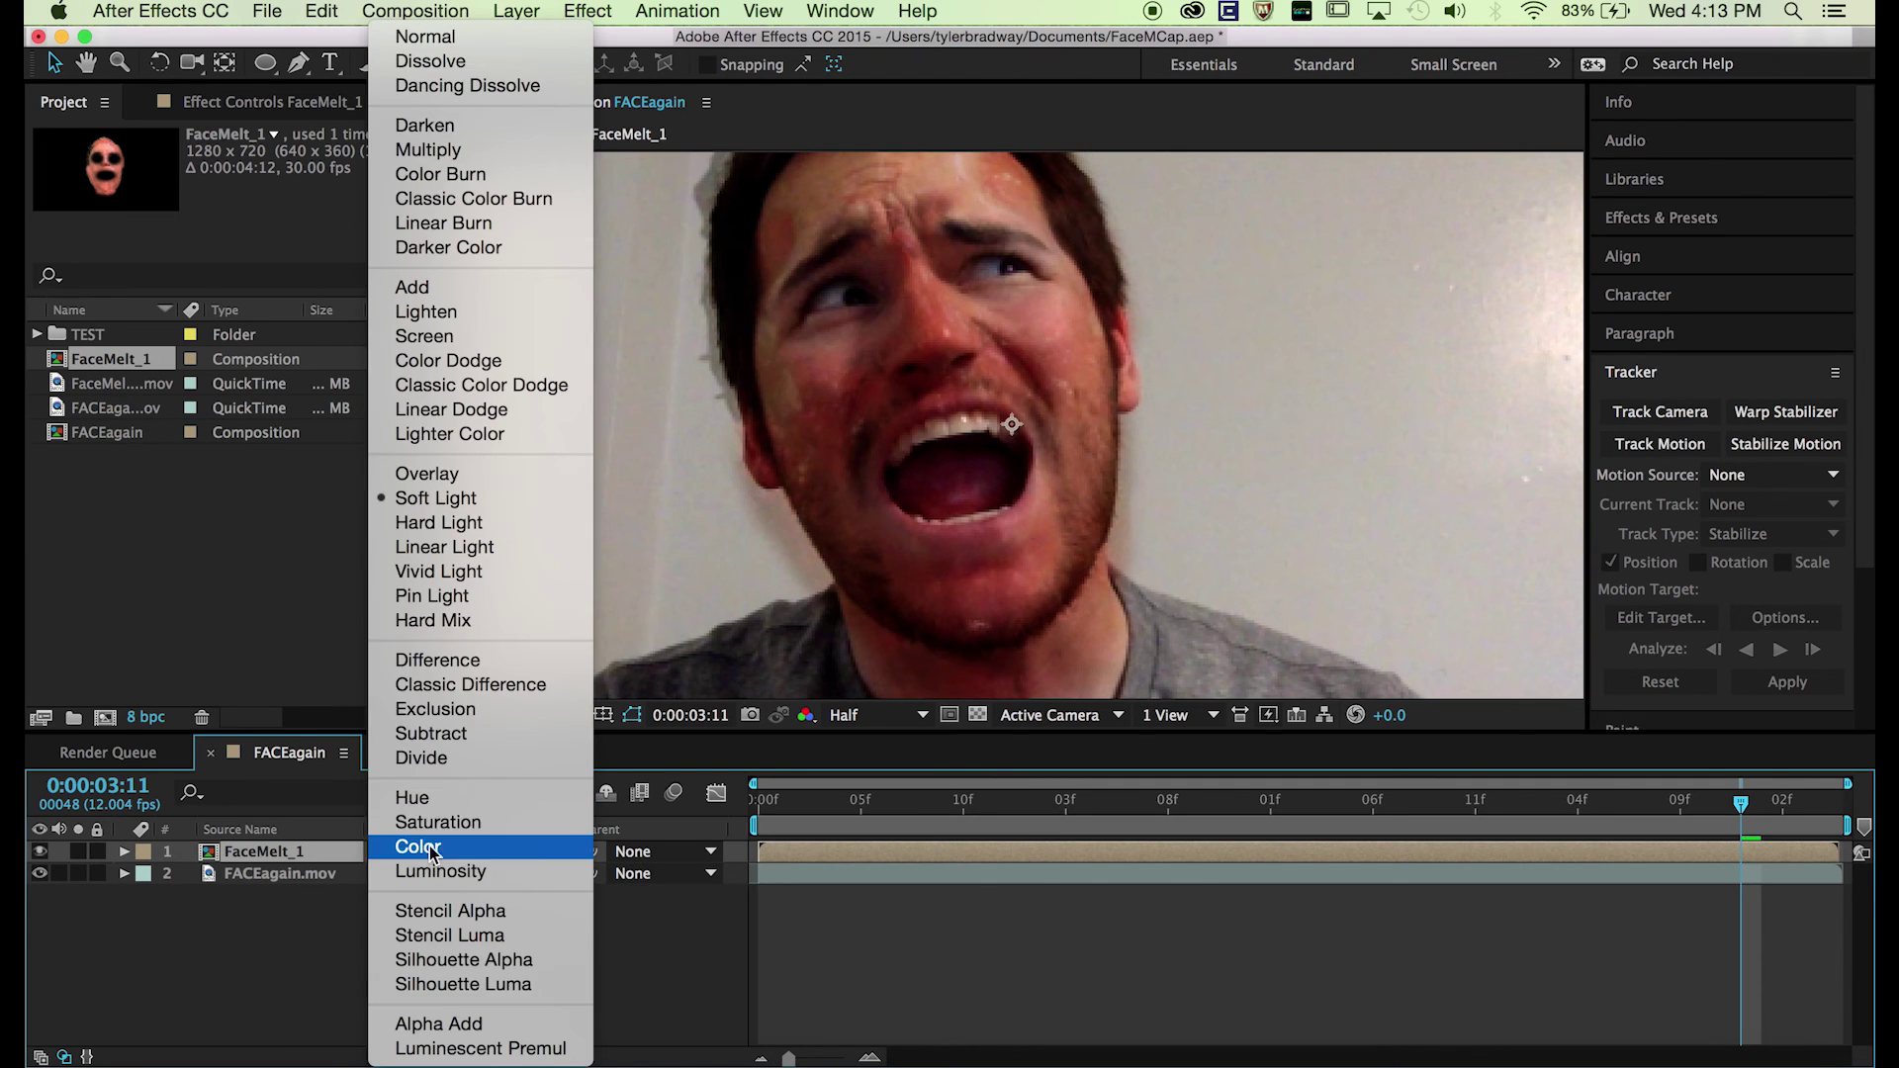
pyautogui.click(458, 476)
# Step: Preview the blended composite from the first frame, set the preview resolution to Full and play it again
pyautogui.press('Home')
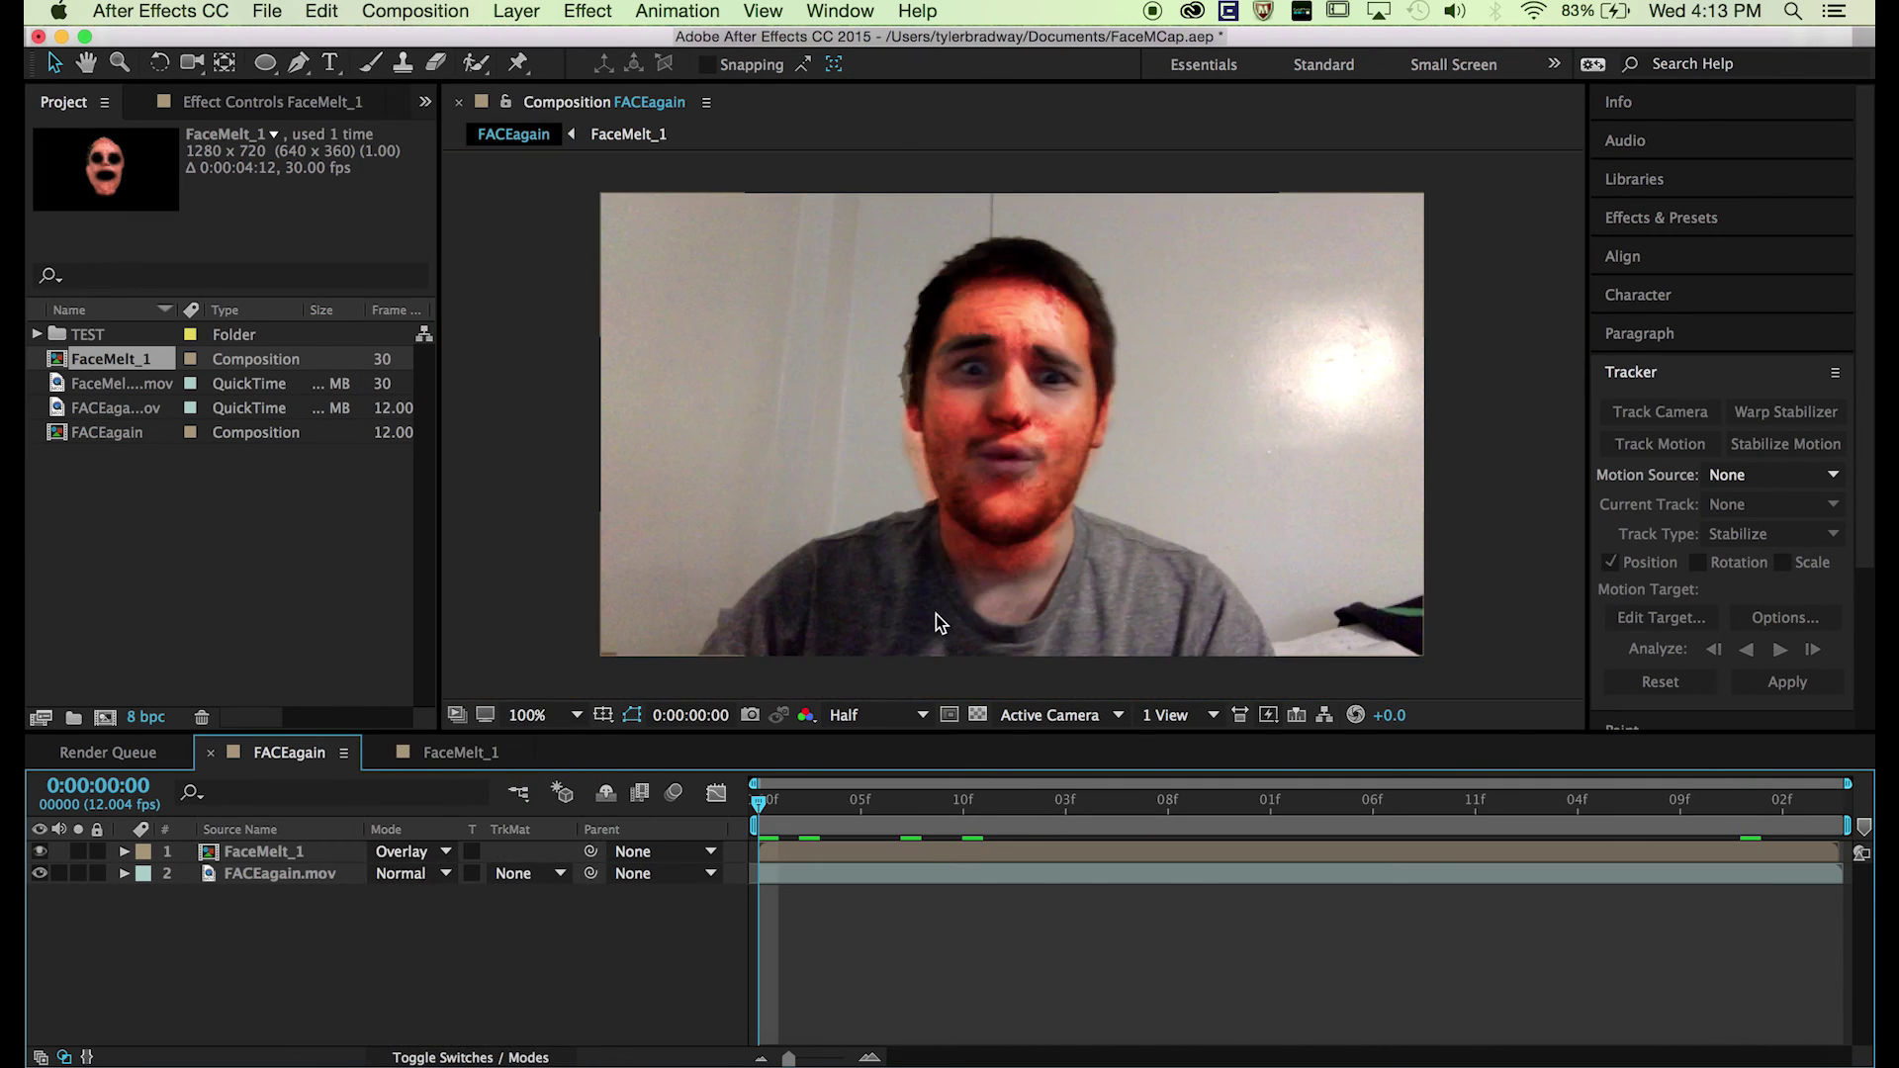
pyautogui.press('space')
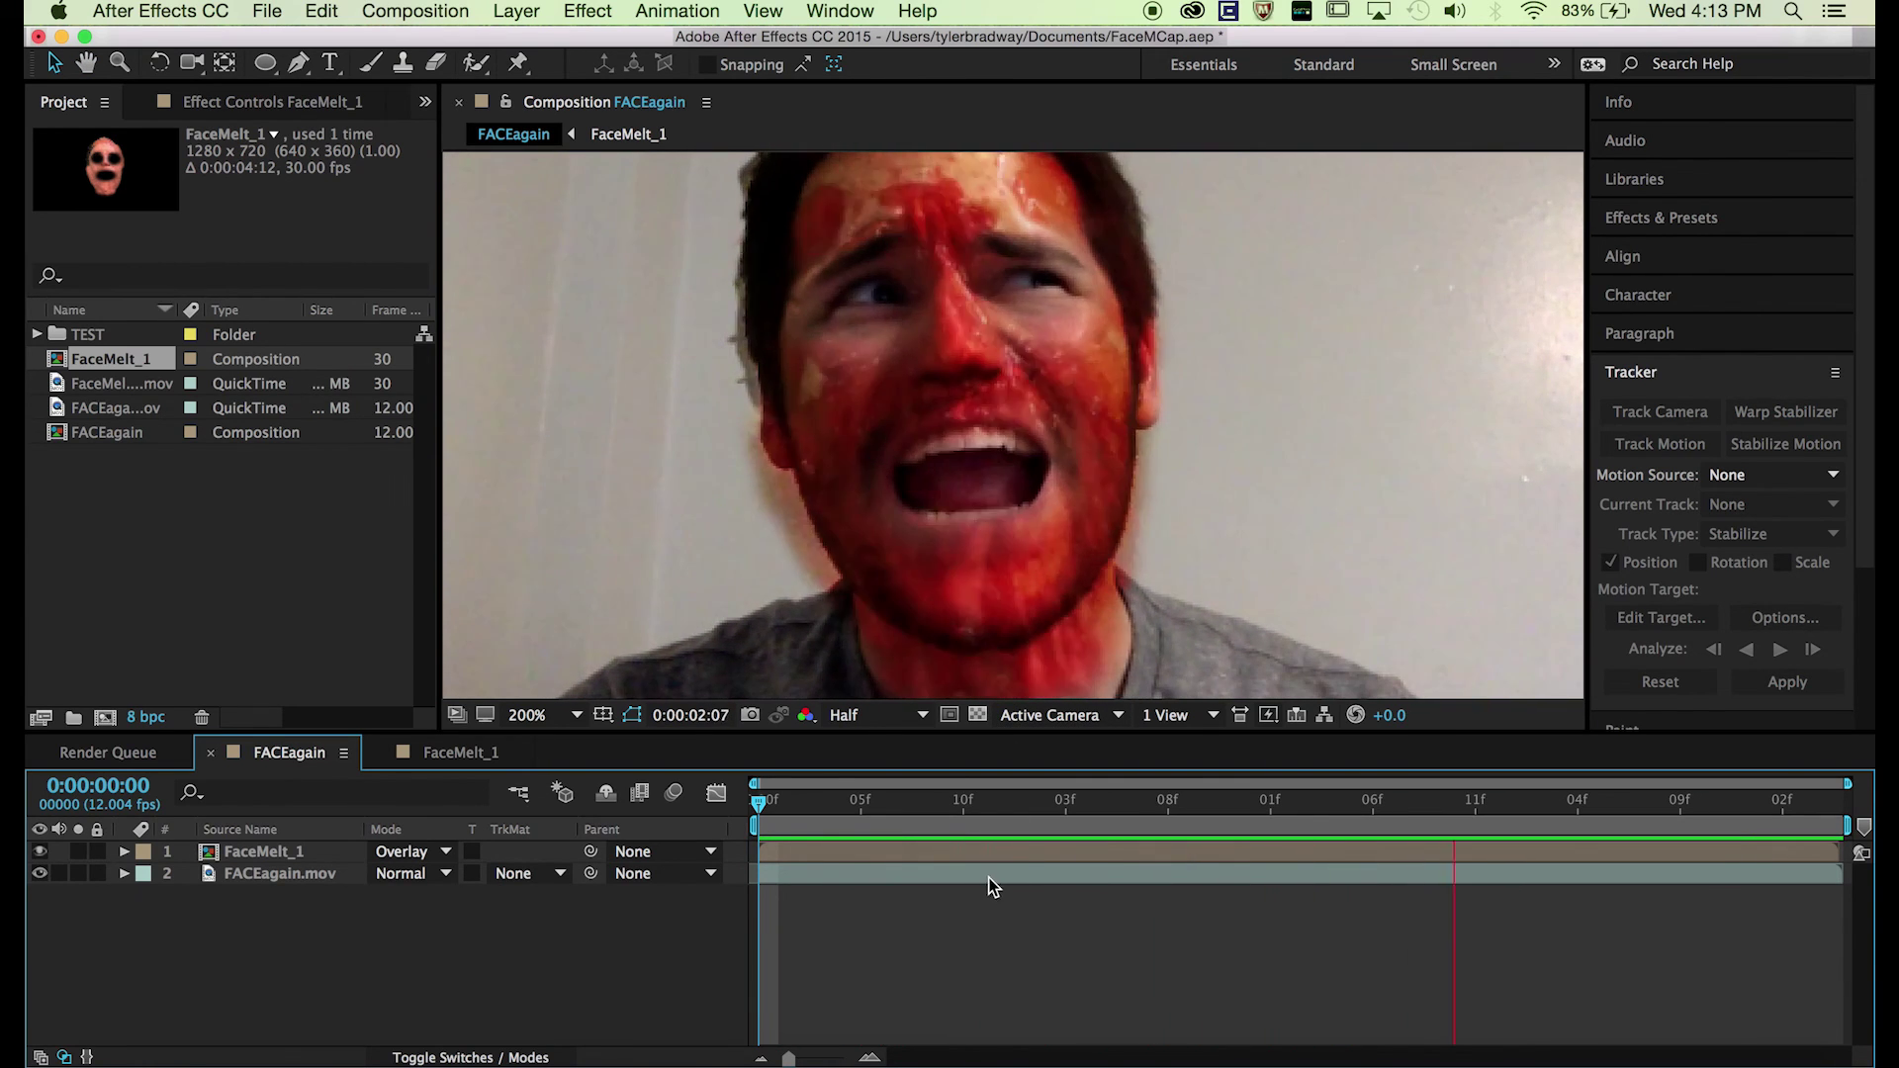
pyautogui.press('space')
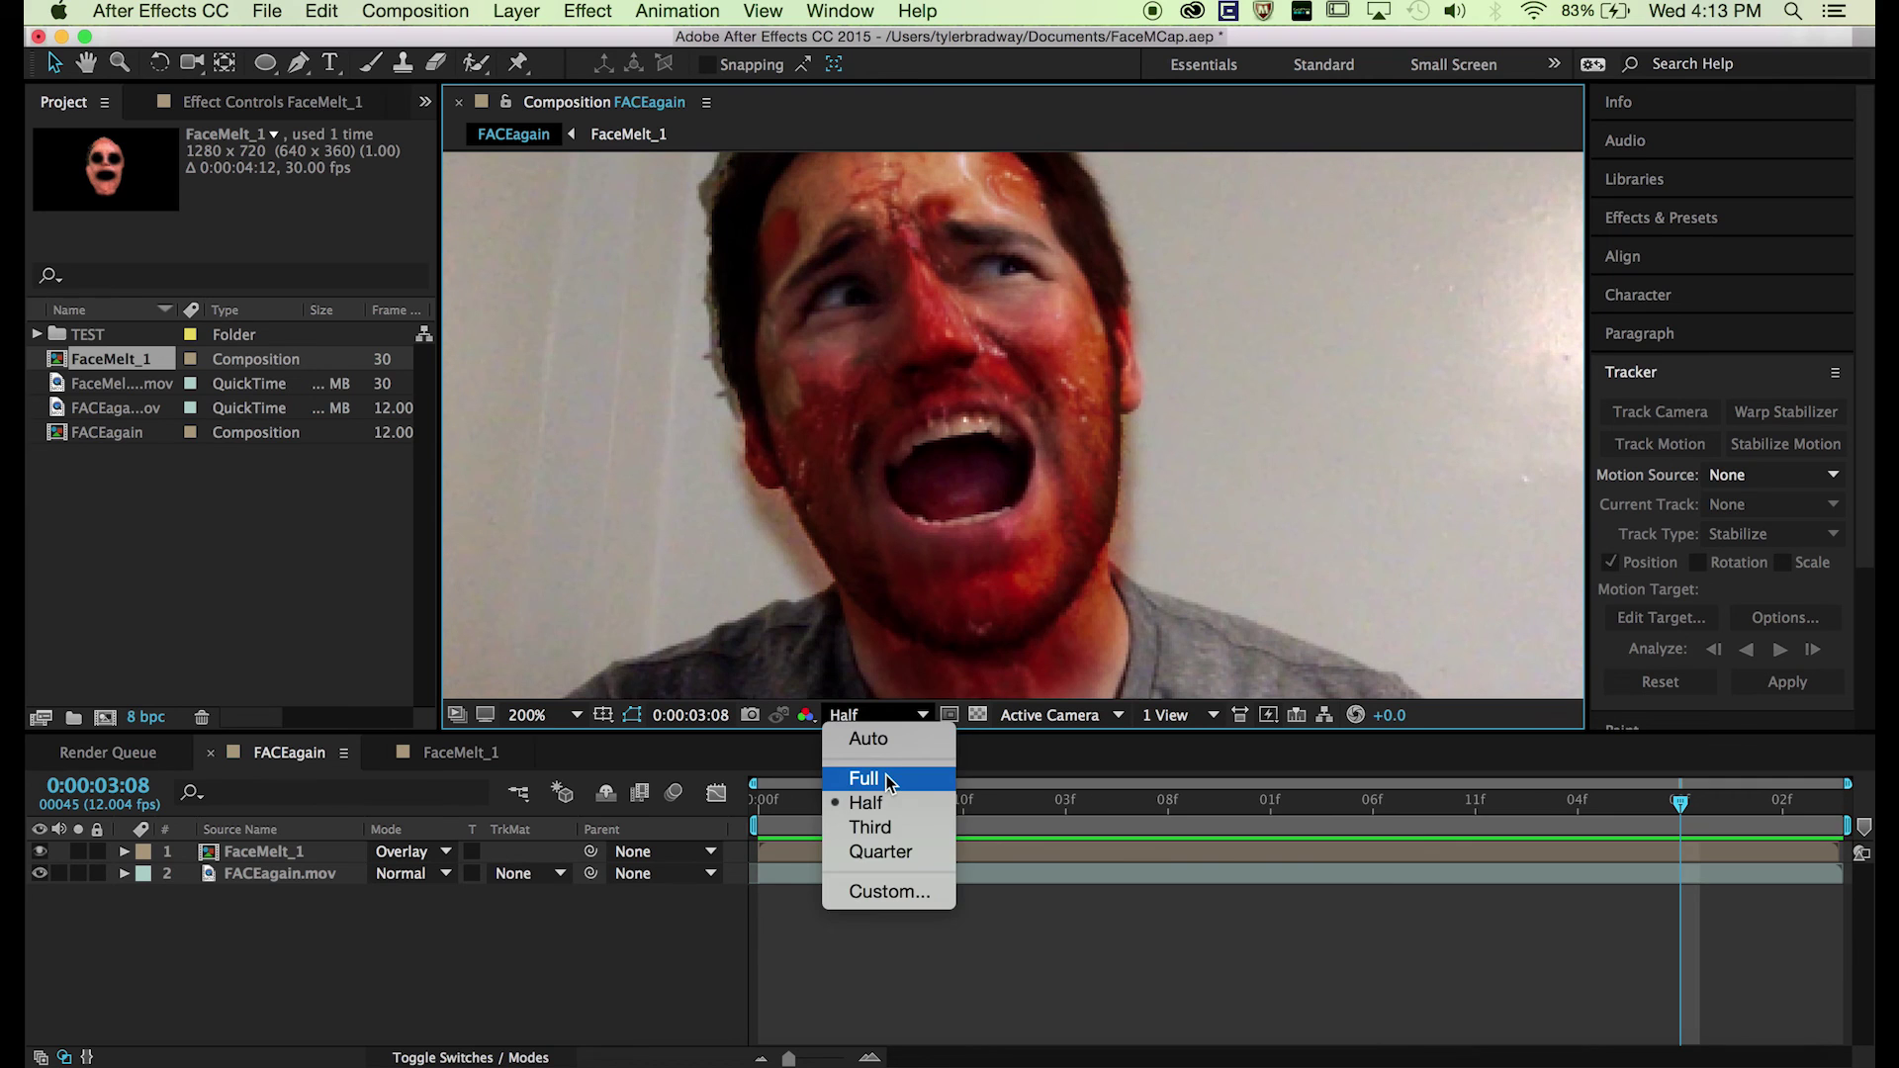
pyautogui.click(887, 779)
pyautogui.press('space')
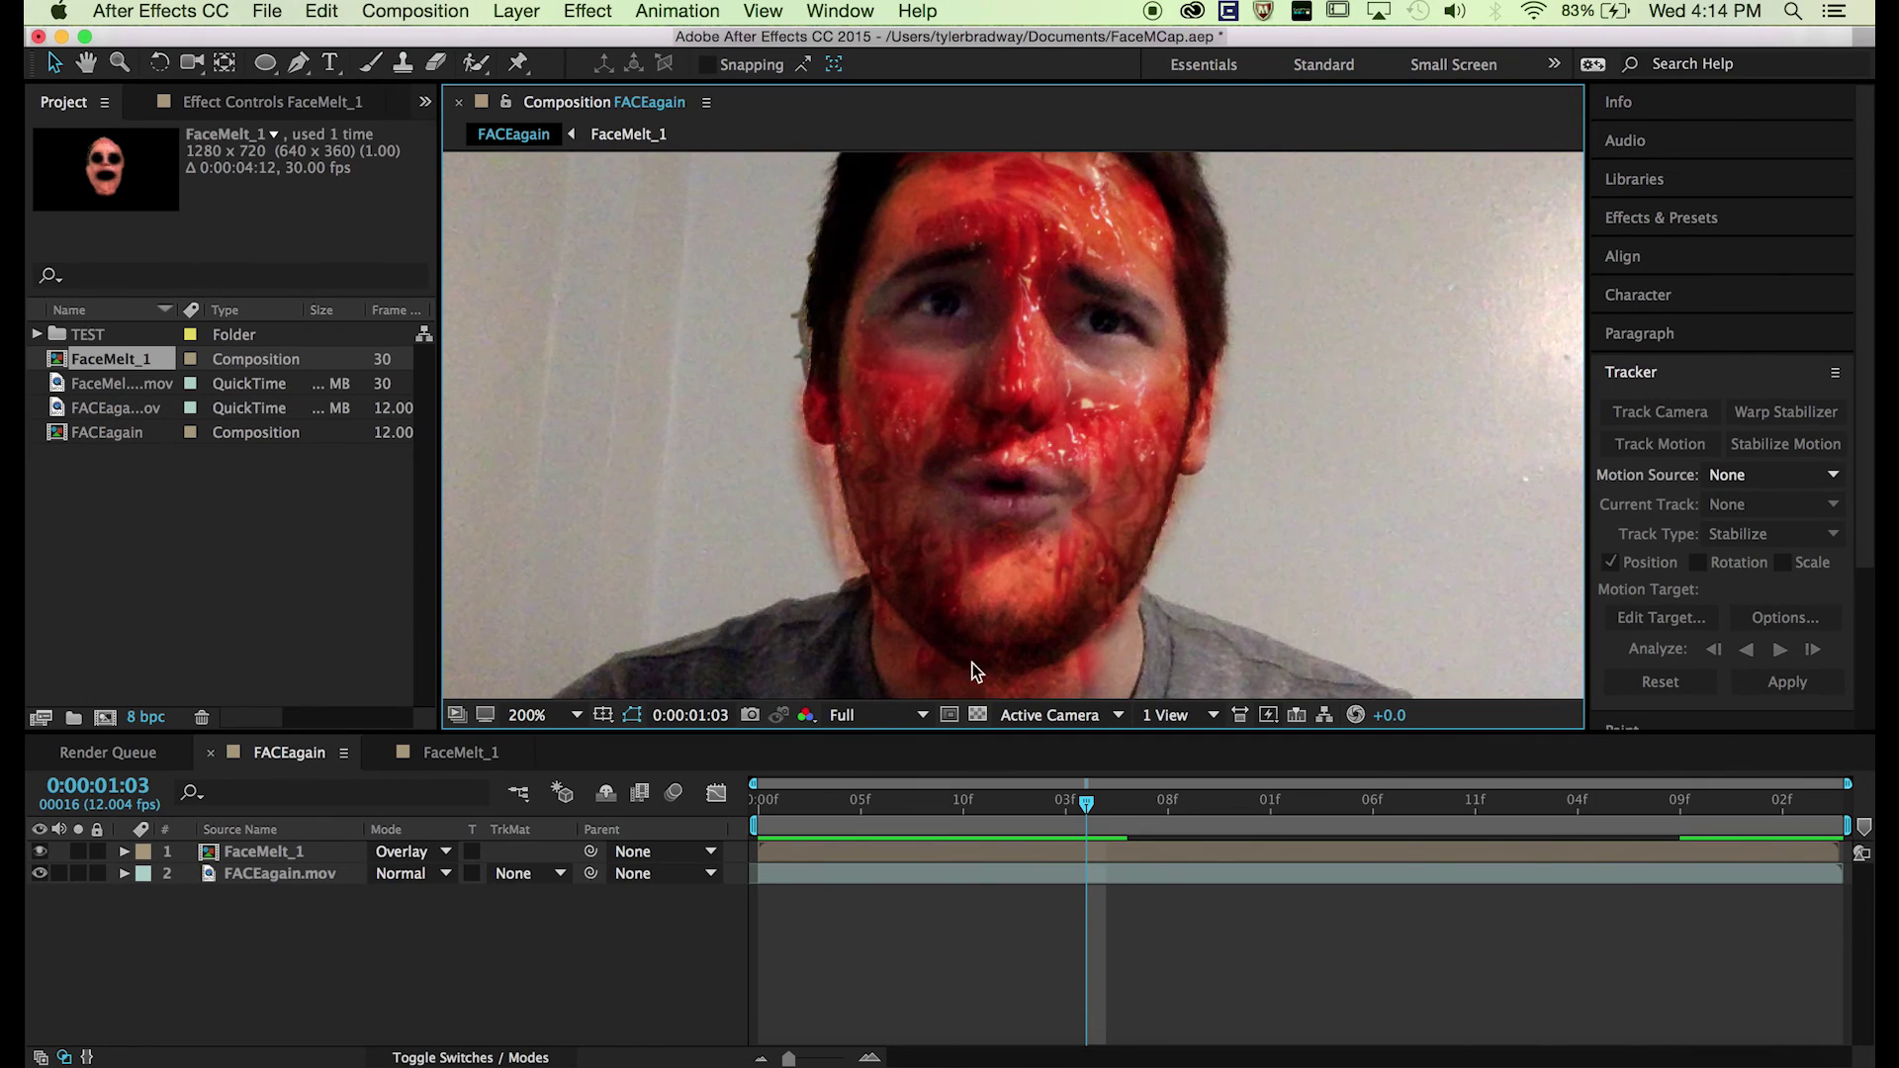
# Step: Duplicate the FACEagain.mov layer and place the copy above FaceMelt_1 in the layer stack
pyautogui.click(384, 948)
pyautogui.click(263, 872)
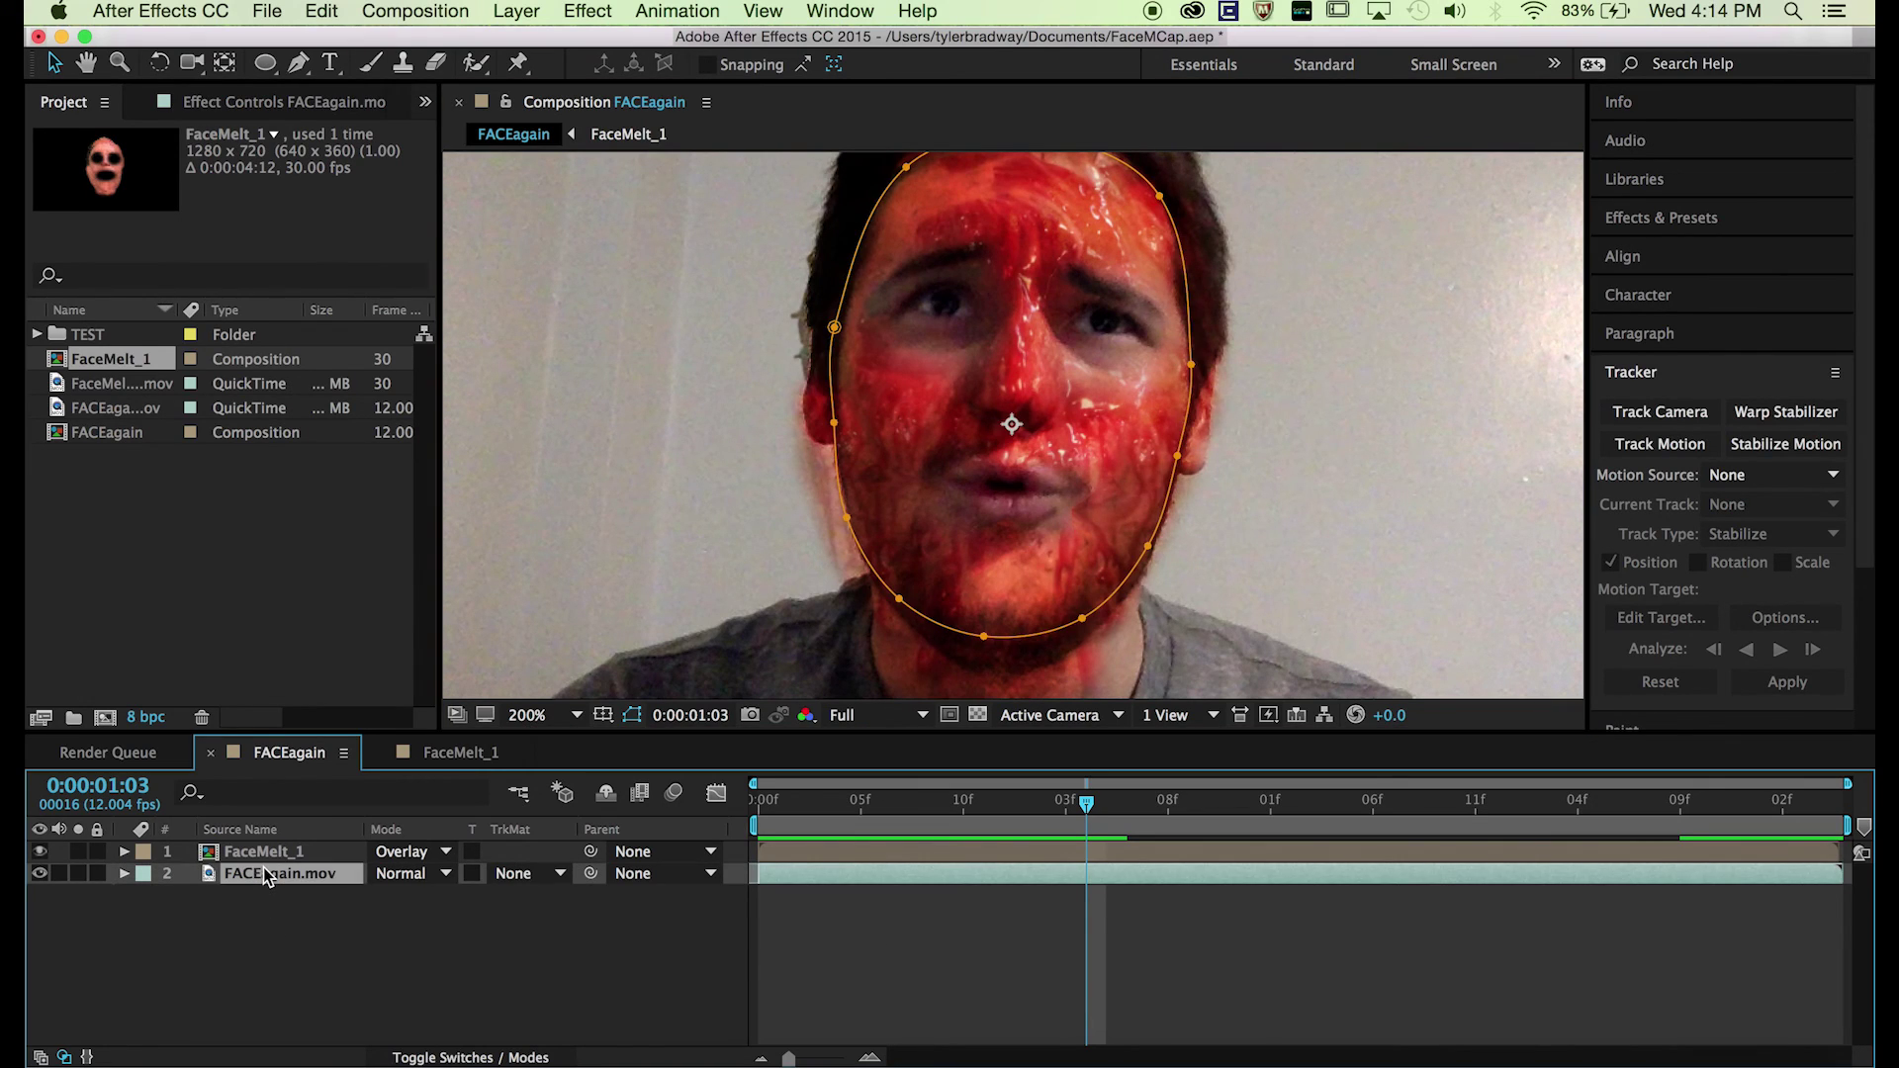
pyautogui.press('super+d')
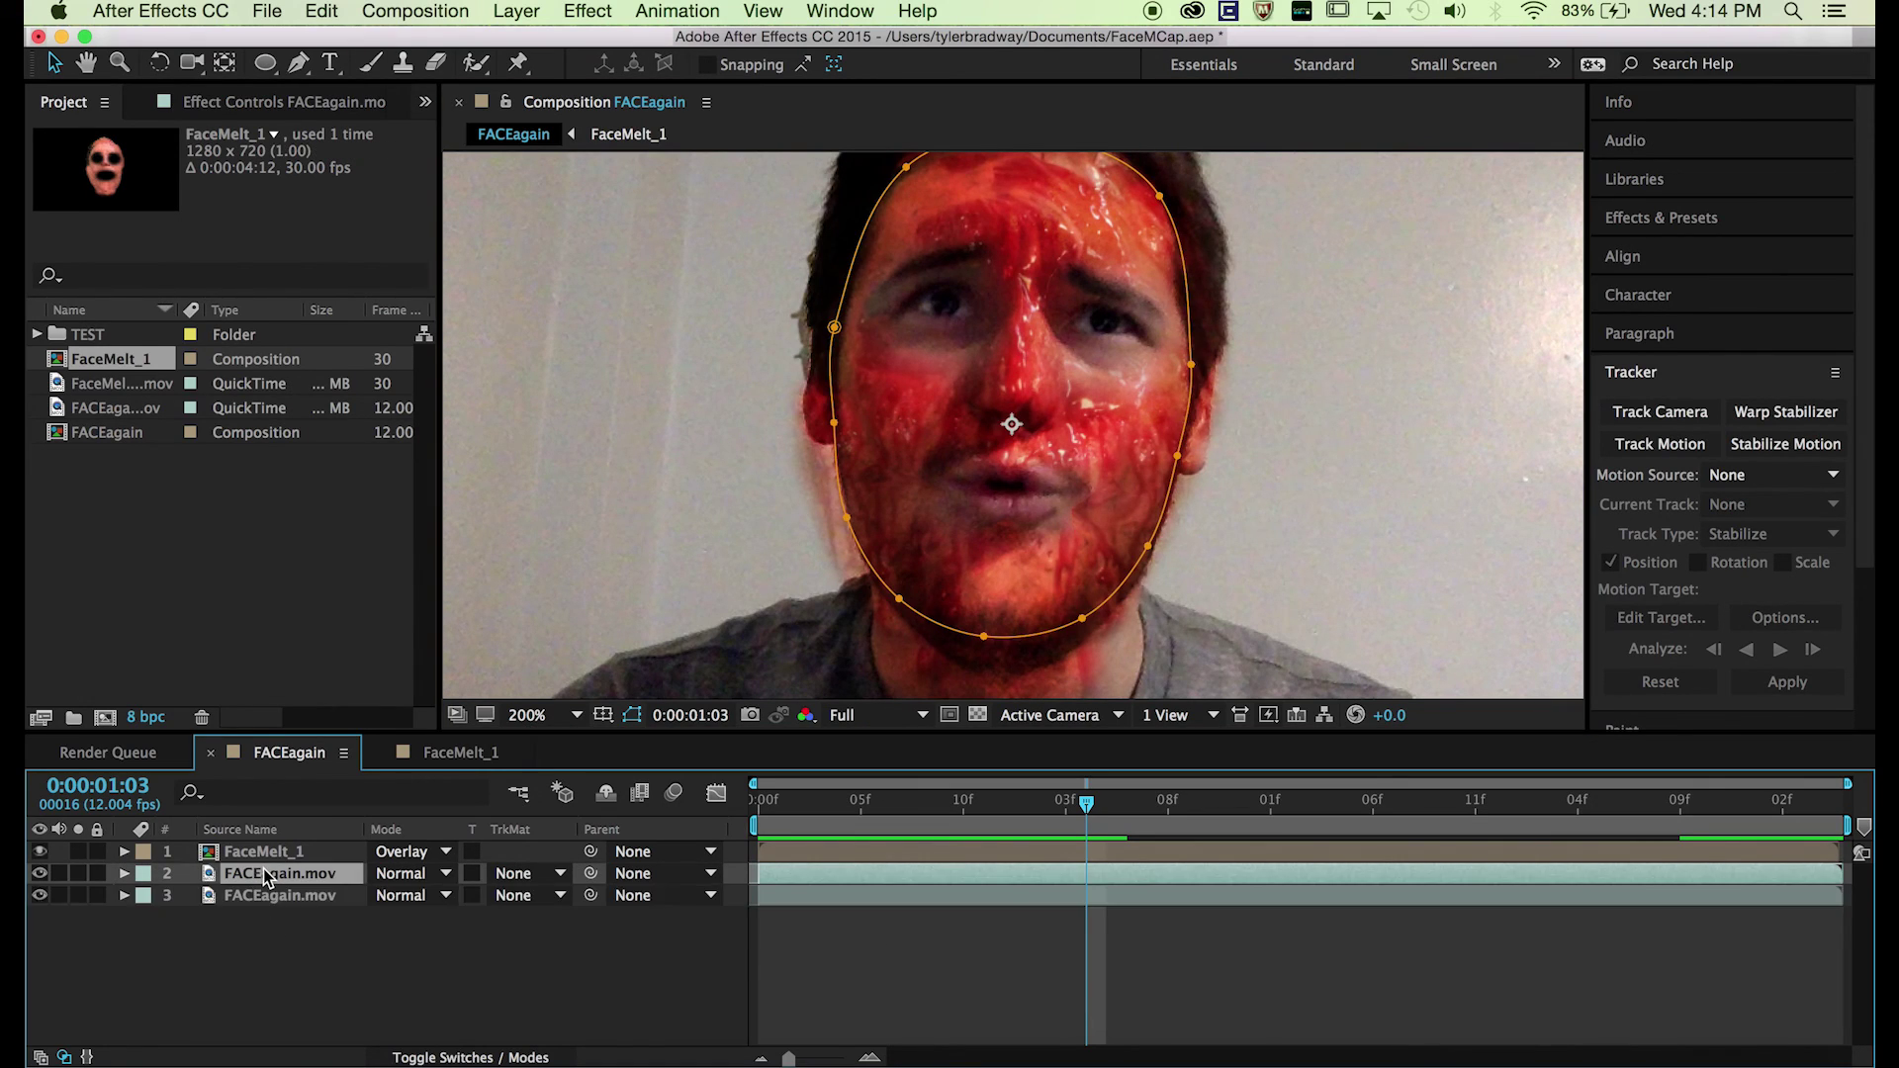
pyautogui.moveTo(265, 870); pyautogui.dragTo(265, 851)
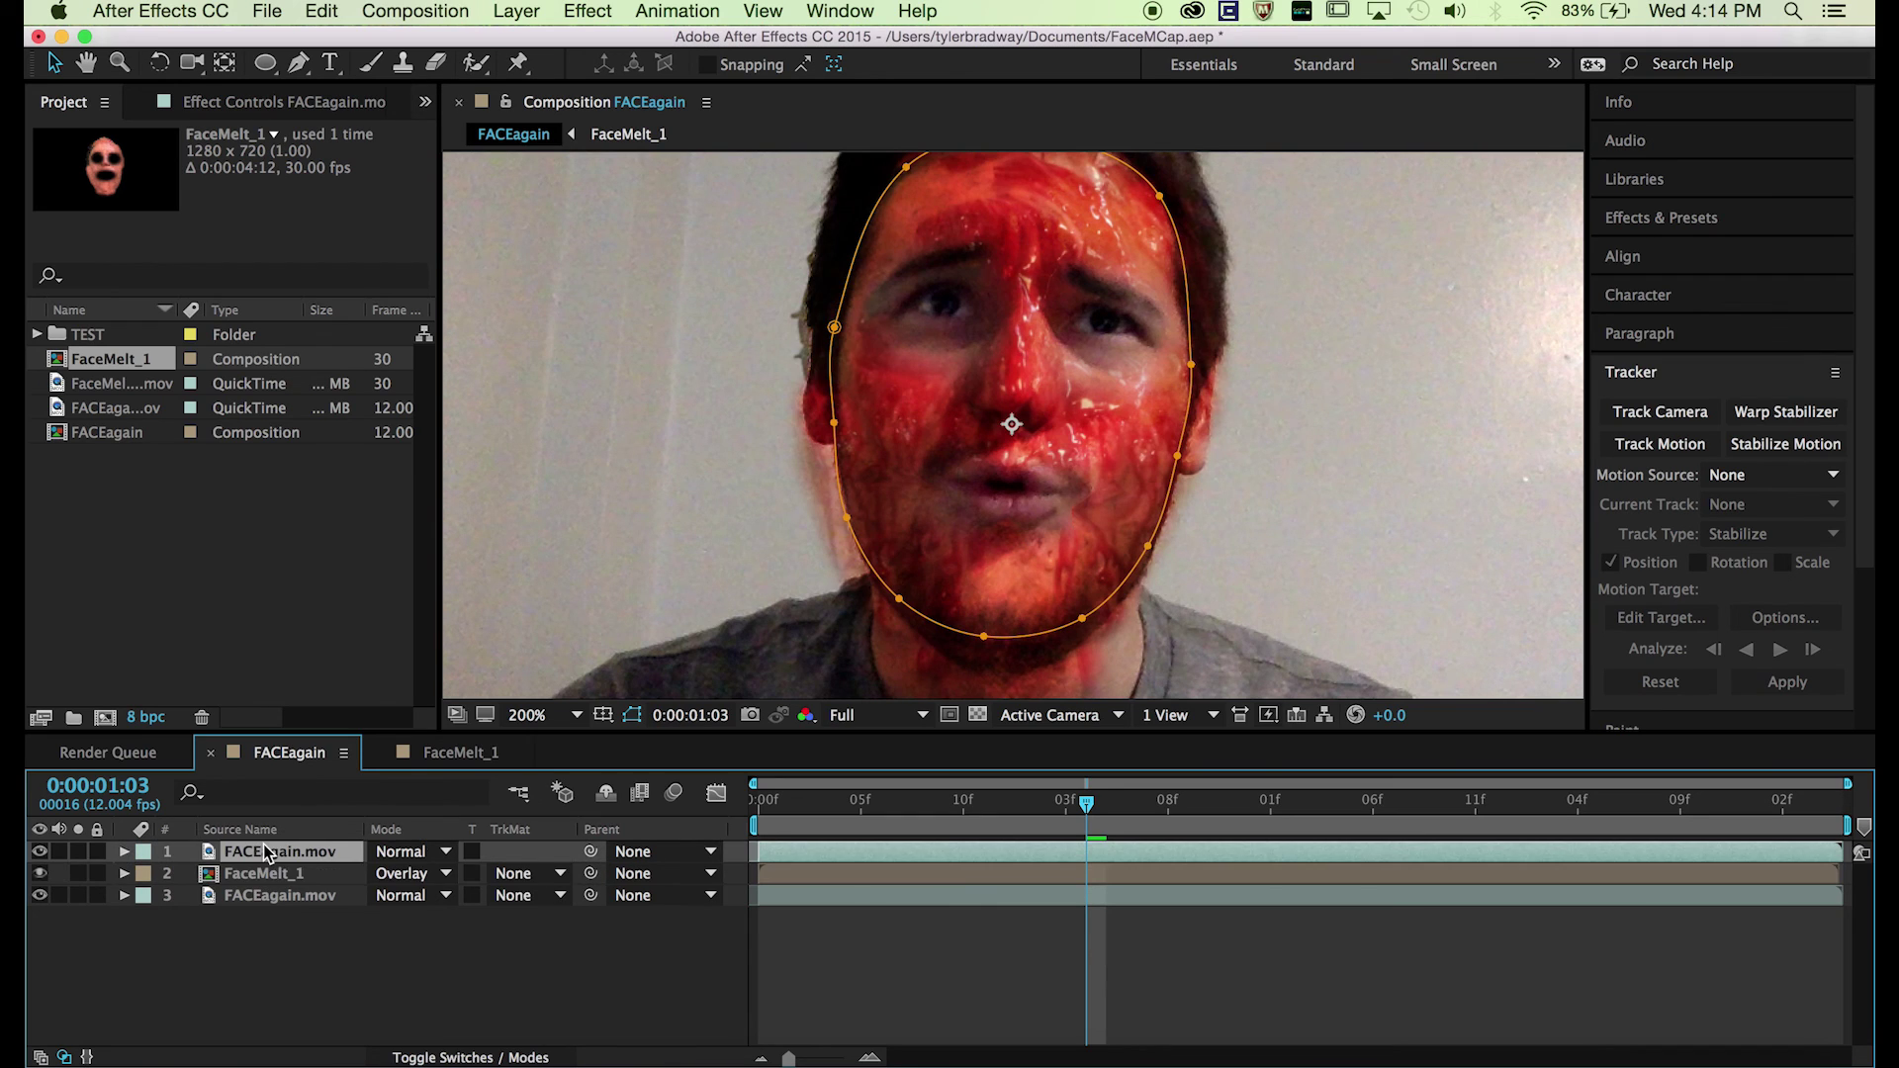
# Step: Set Mask 1 on the top FACEagain.mov layer to Subtract mode
pyautogui.click(122, 852)
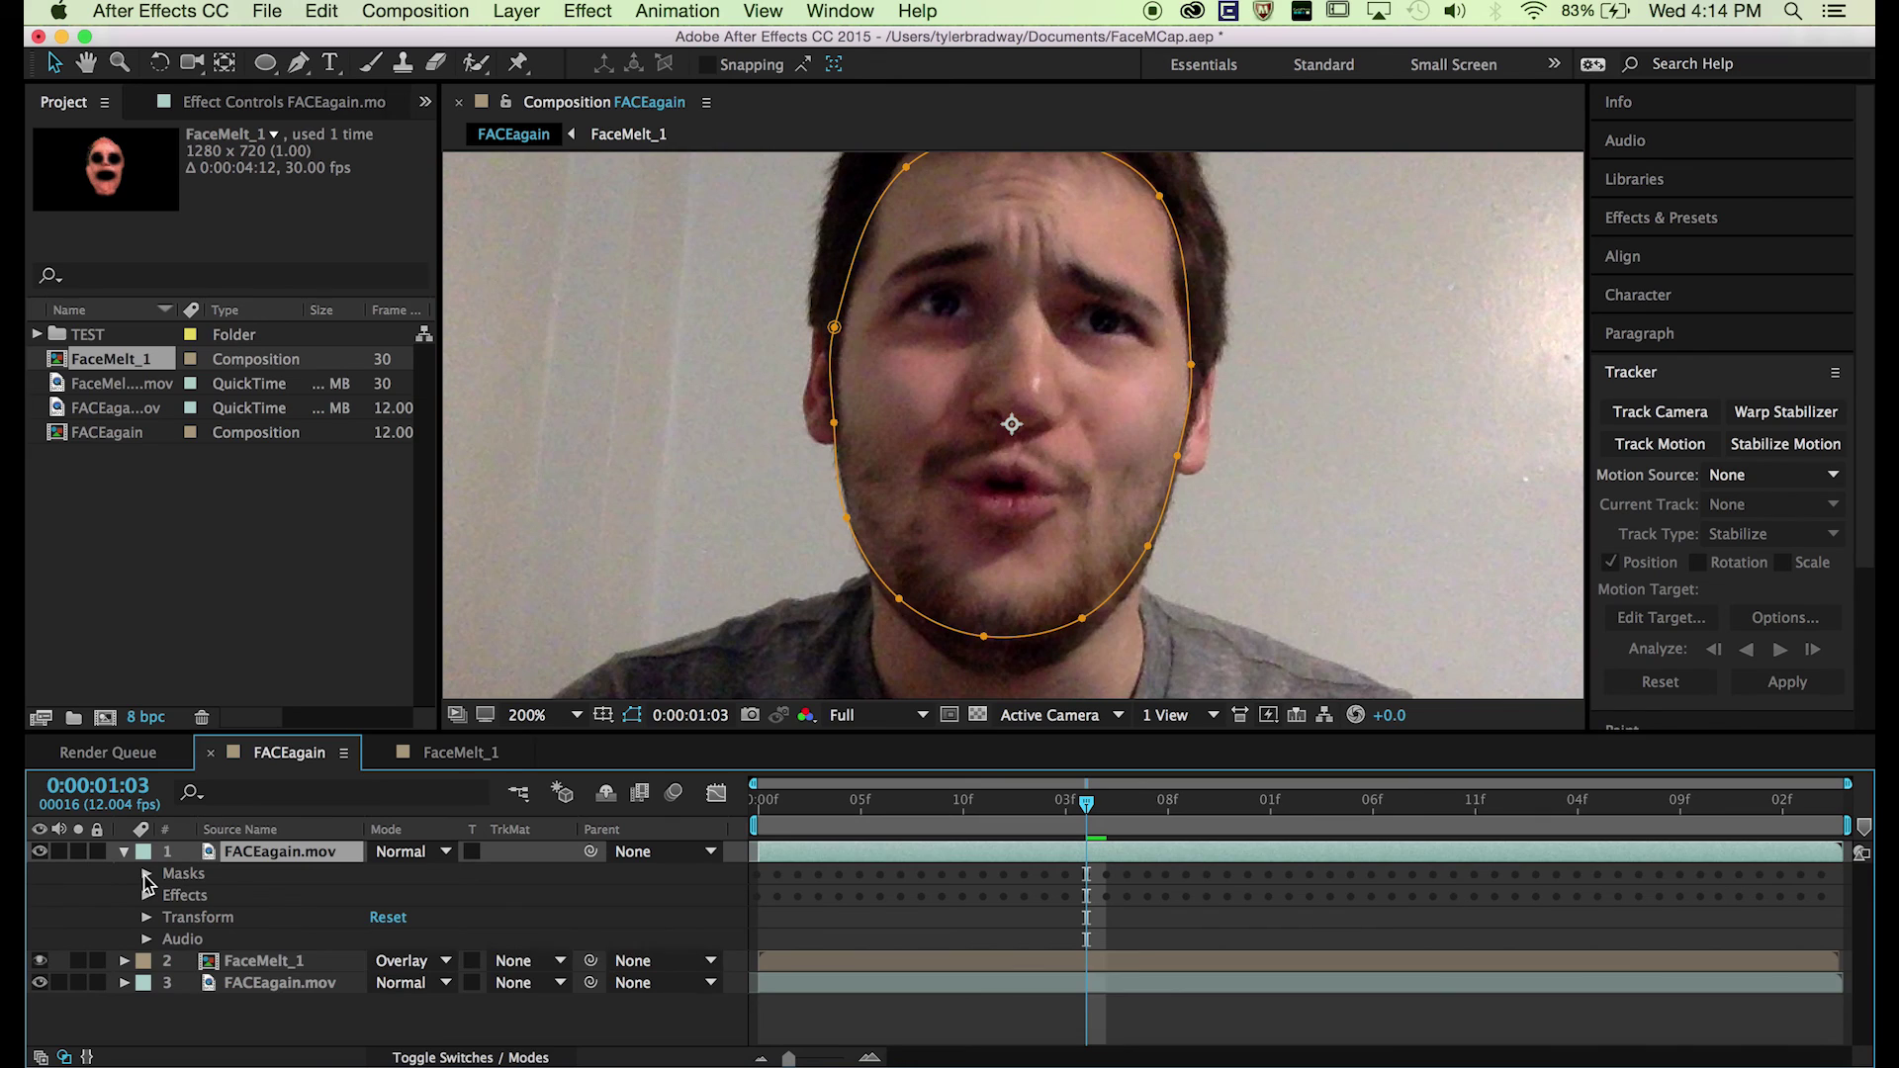
pyautogui.click(145, 875)
pyautogui.click(400, 895)
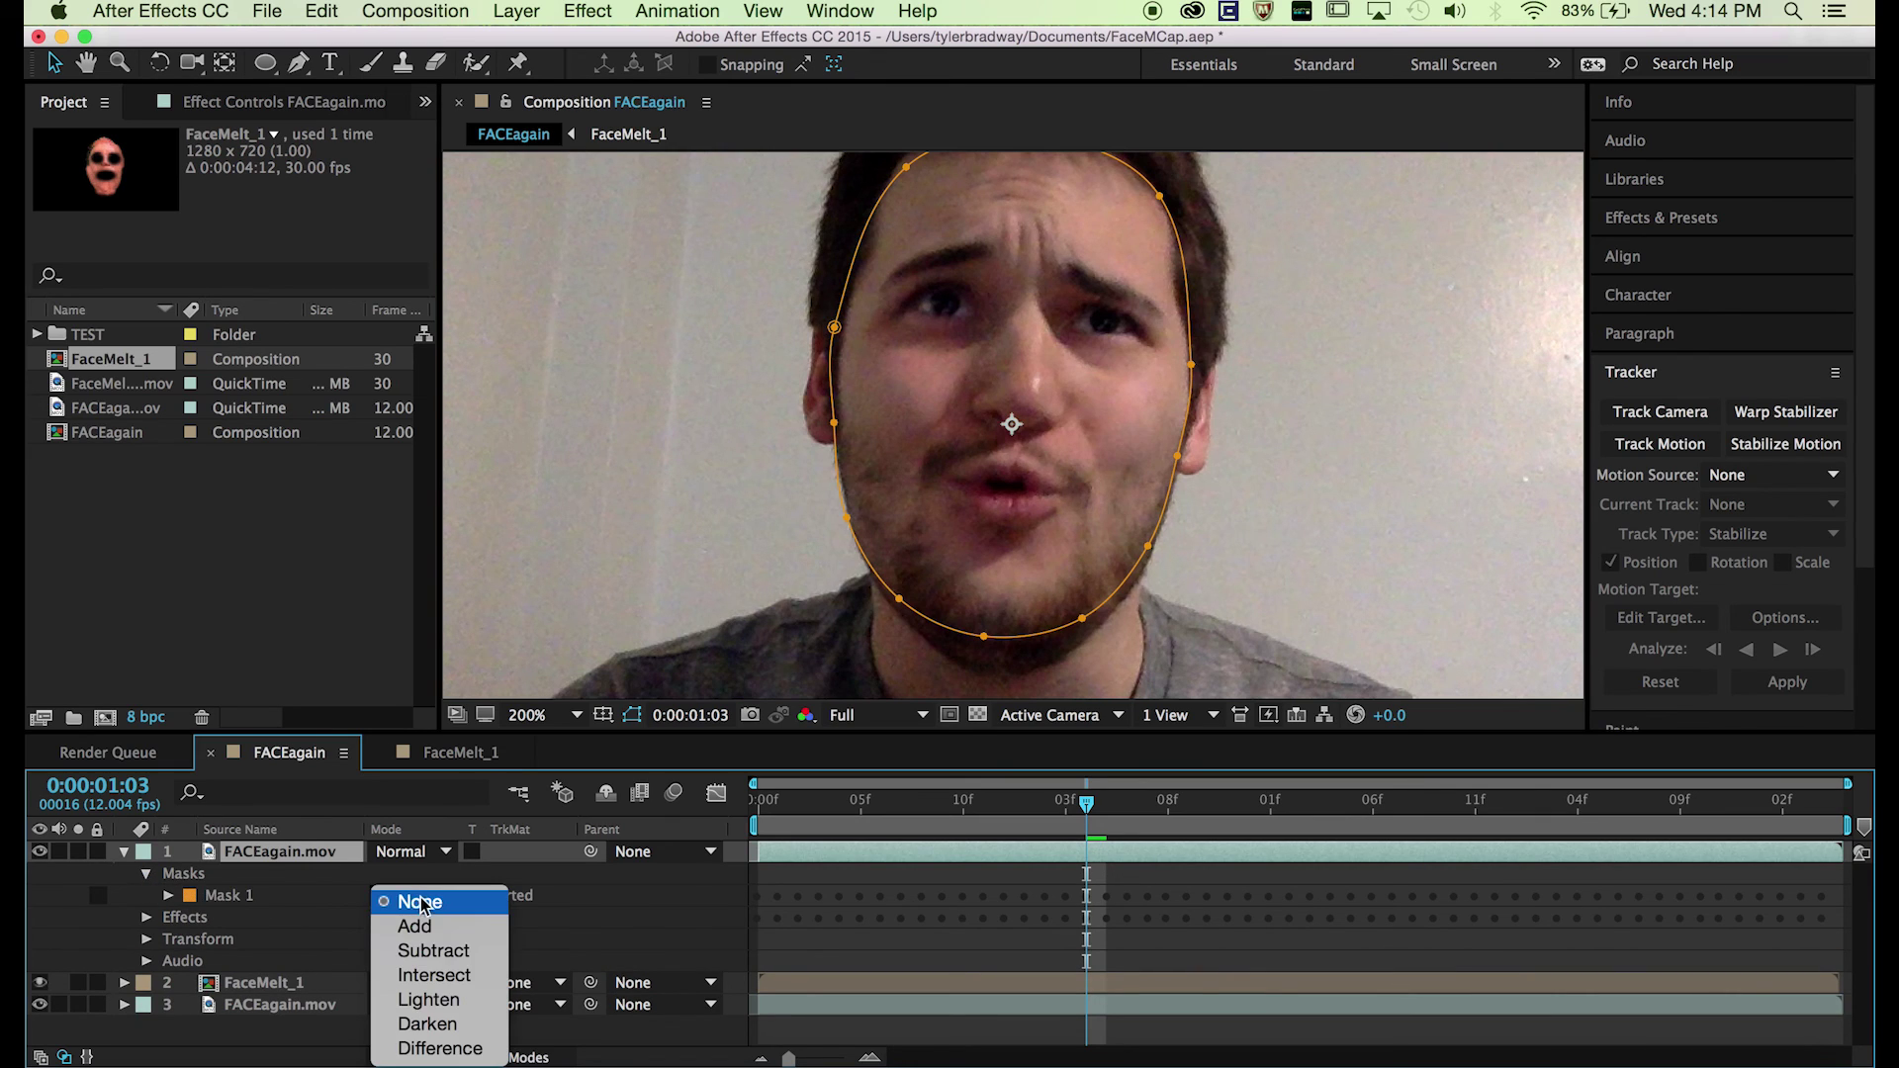
pyautogui.click(430, 952)
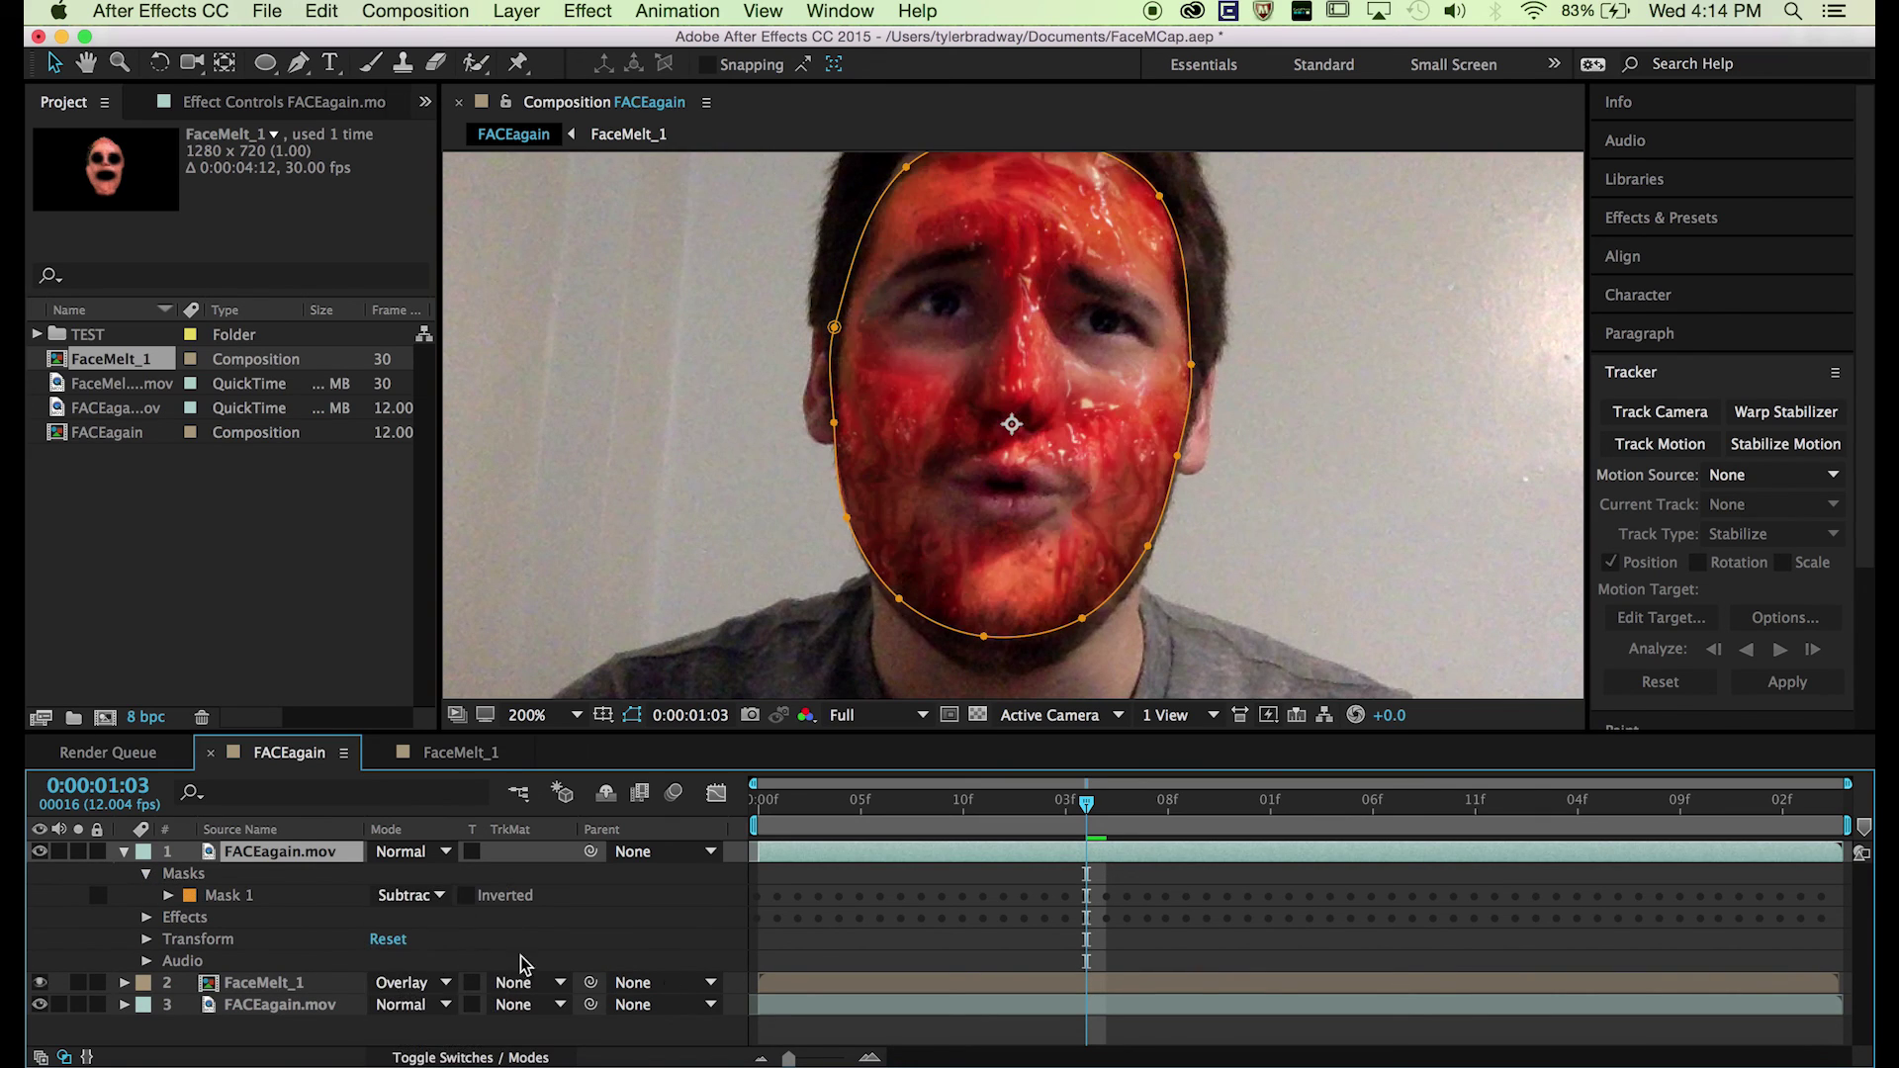
# Step: Set the Mask Feather of Mask 1 on the top FACEagain.mov layer to 25 pixels
pyautogui.click(167, 895)
pyautogui.moveTo(428, 950); pyautogui.dragTo(475, 949)
pyautogui.click(457, 940)
pyautogui.write('2')
pyautogui.press('Return')
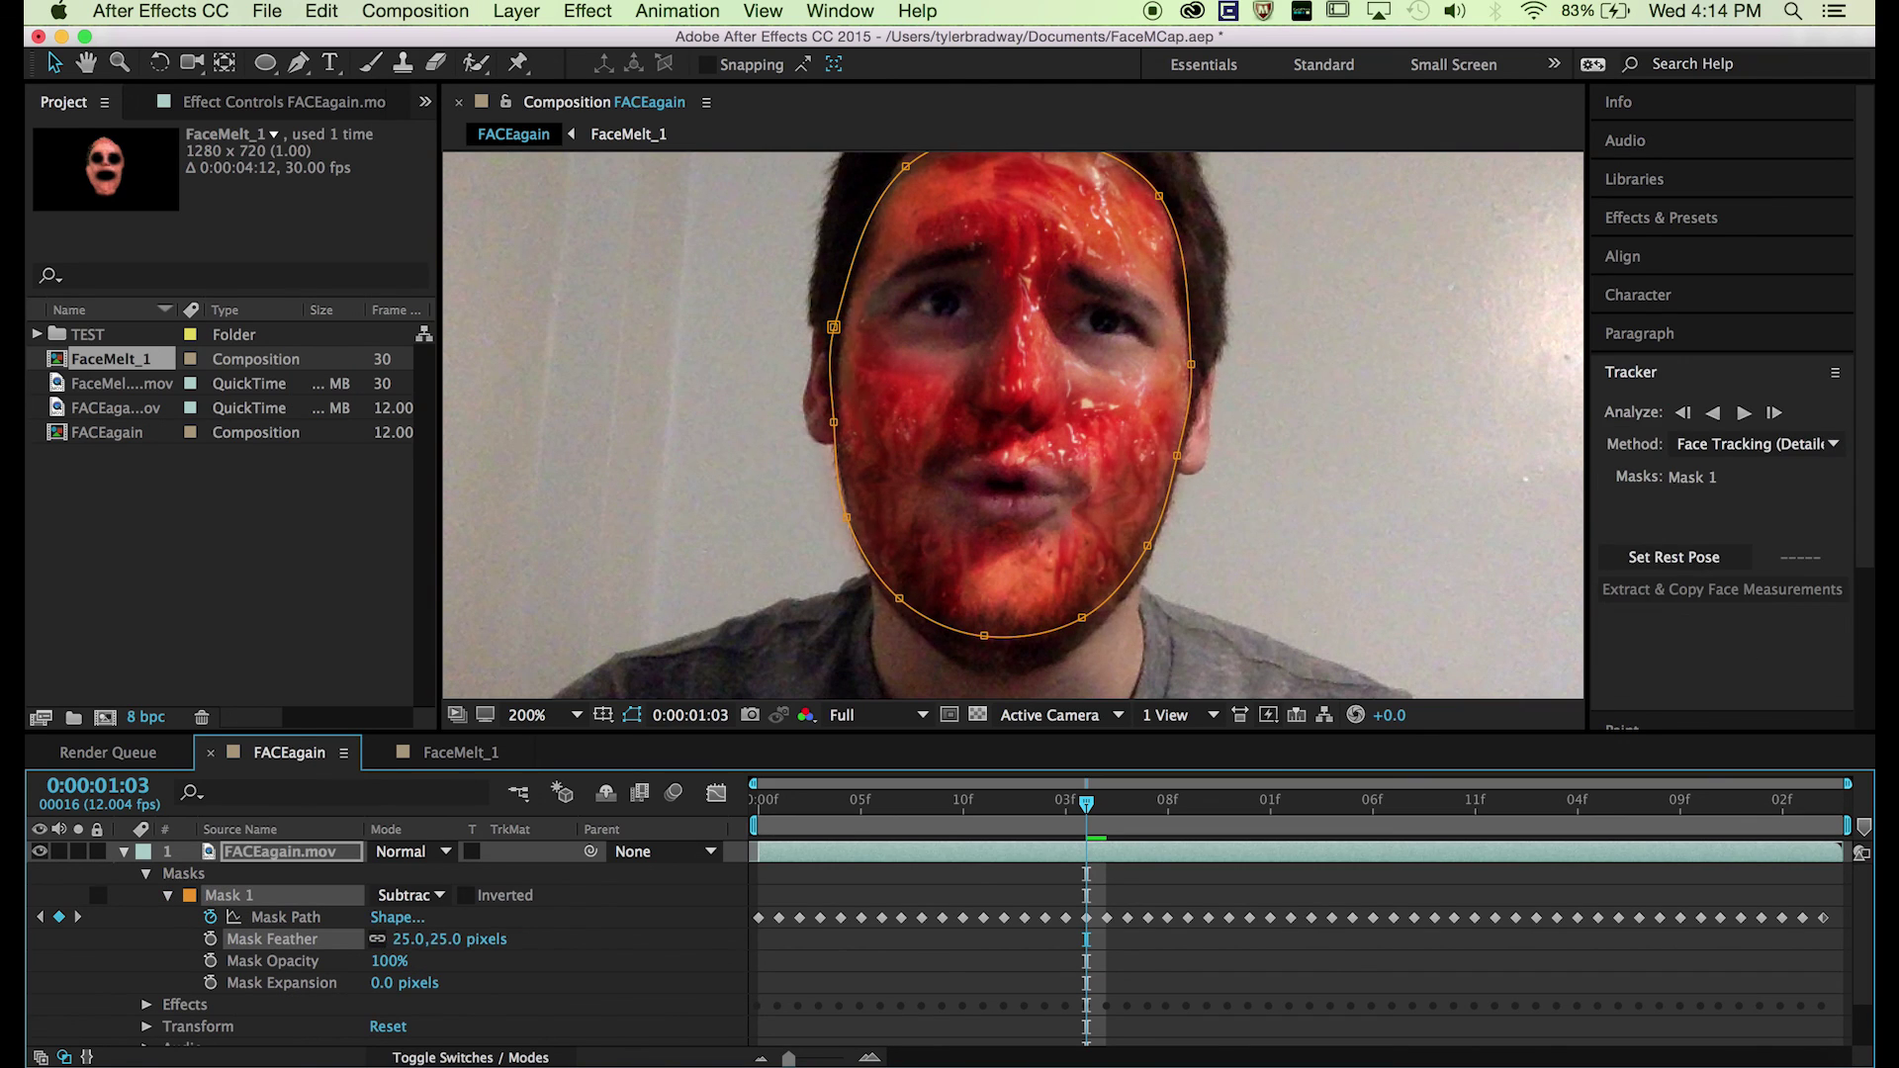
# Step: Try a Mask Expansion of 13 pixels on Mask 1 of the top FACEagain.mov layer
pyautogui.click(386, 984)
pyautogui.write('1')
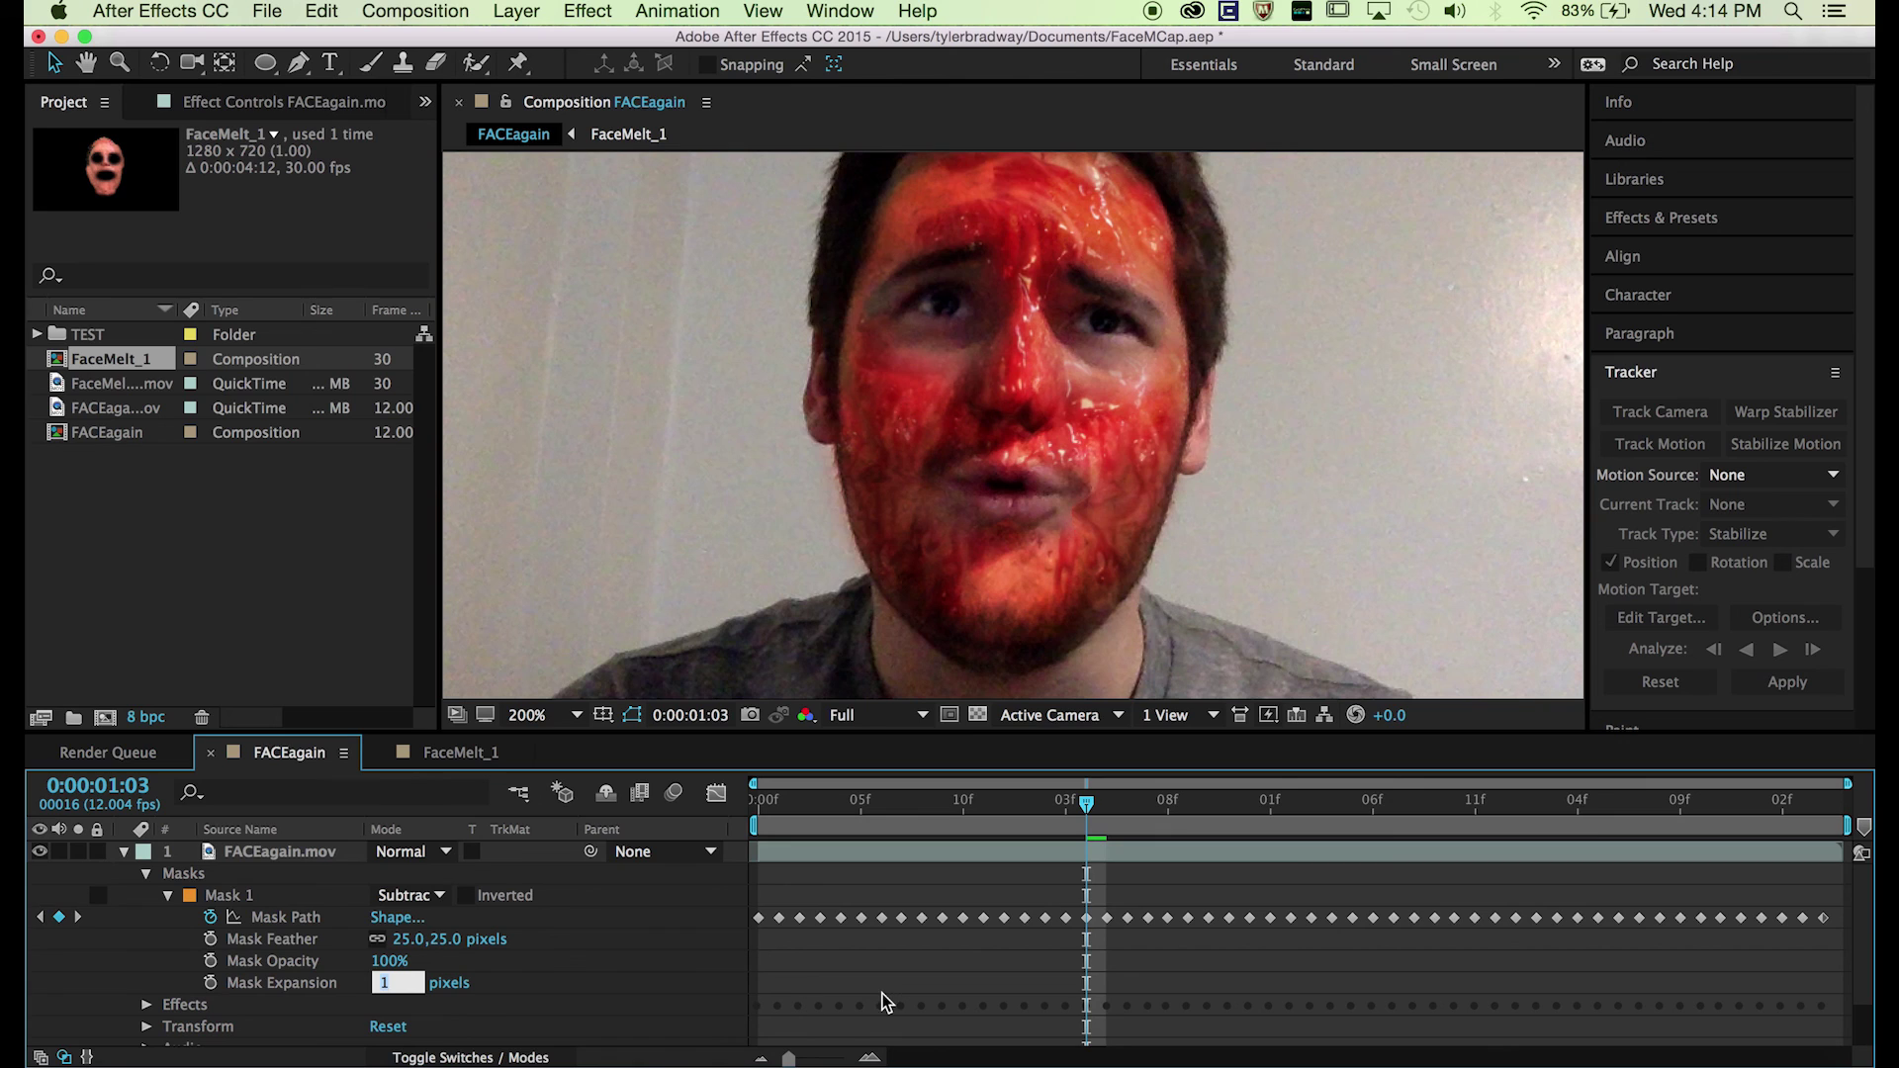
pyautogui.write('3')
pyautogui.press('Return')
pyautogui.click(1252, 996)
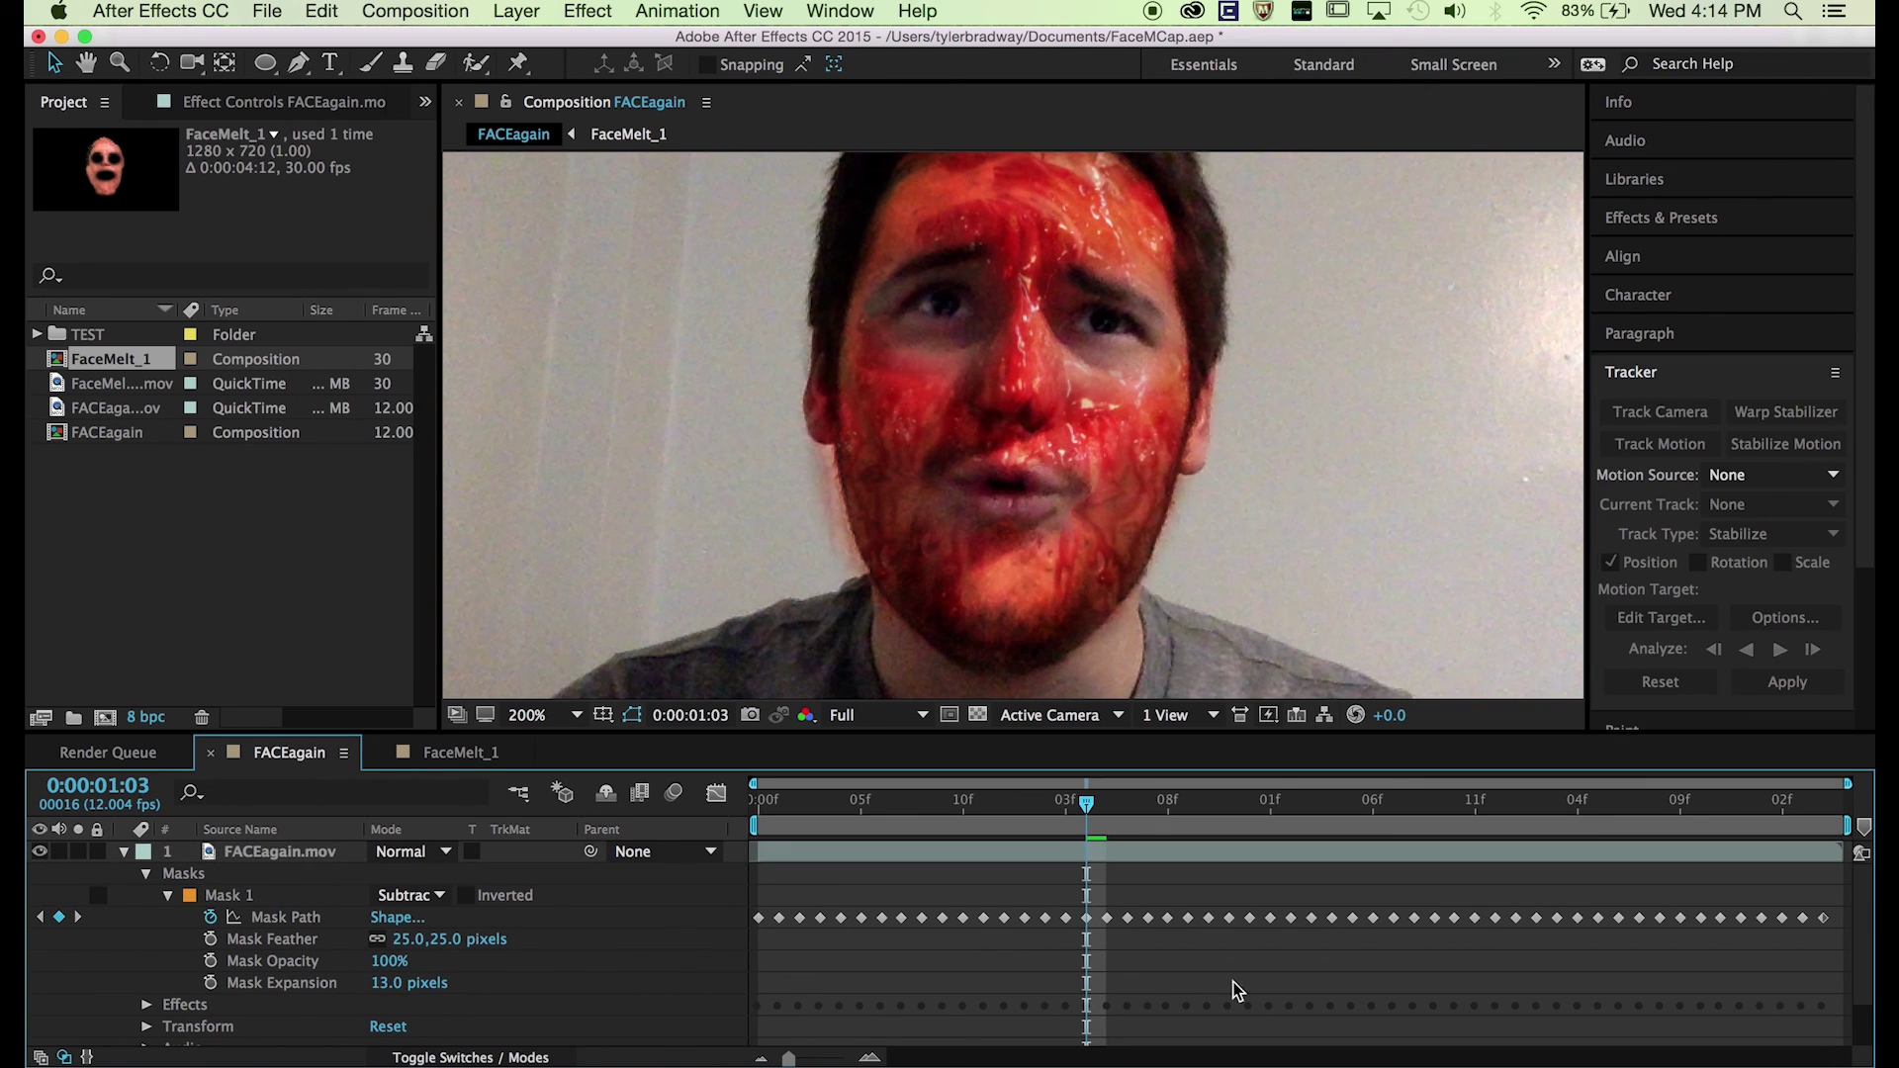
# Step: Set the Mask Expansion of the top layer's Mask 1 to -13 pixels and deselect the layer
pyautogui.click(393, 984)
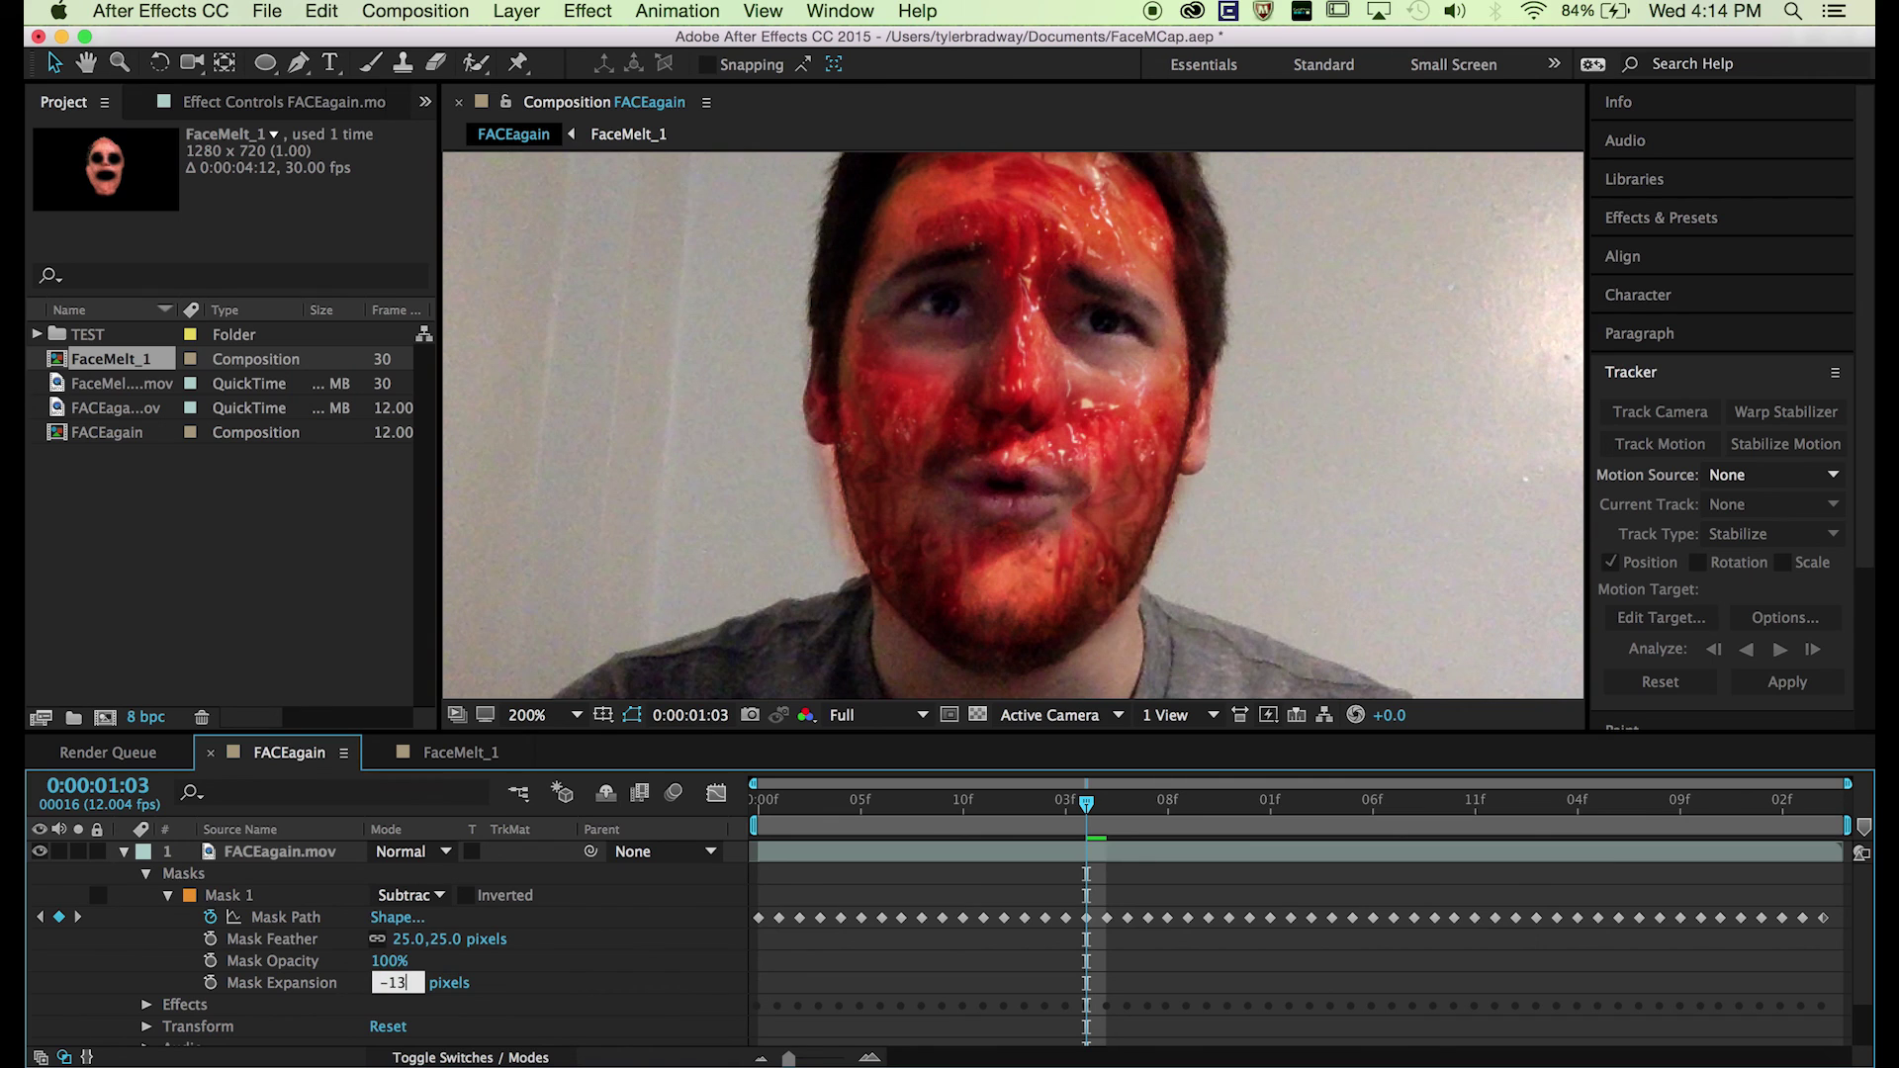
pyautogui.write('-13')
pyautogui.press('Return')
pyautogui.click(930, 990)
# Step: Preview the masked composite from the first frame with the whole frame in view
pyautogui.scroll(-2, 1107, 443)
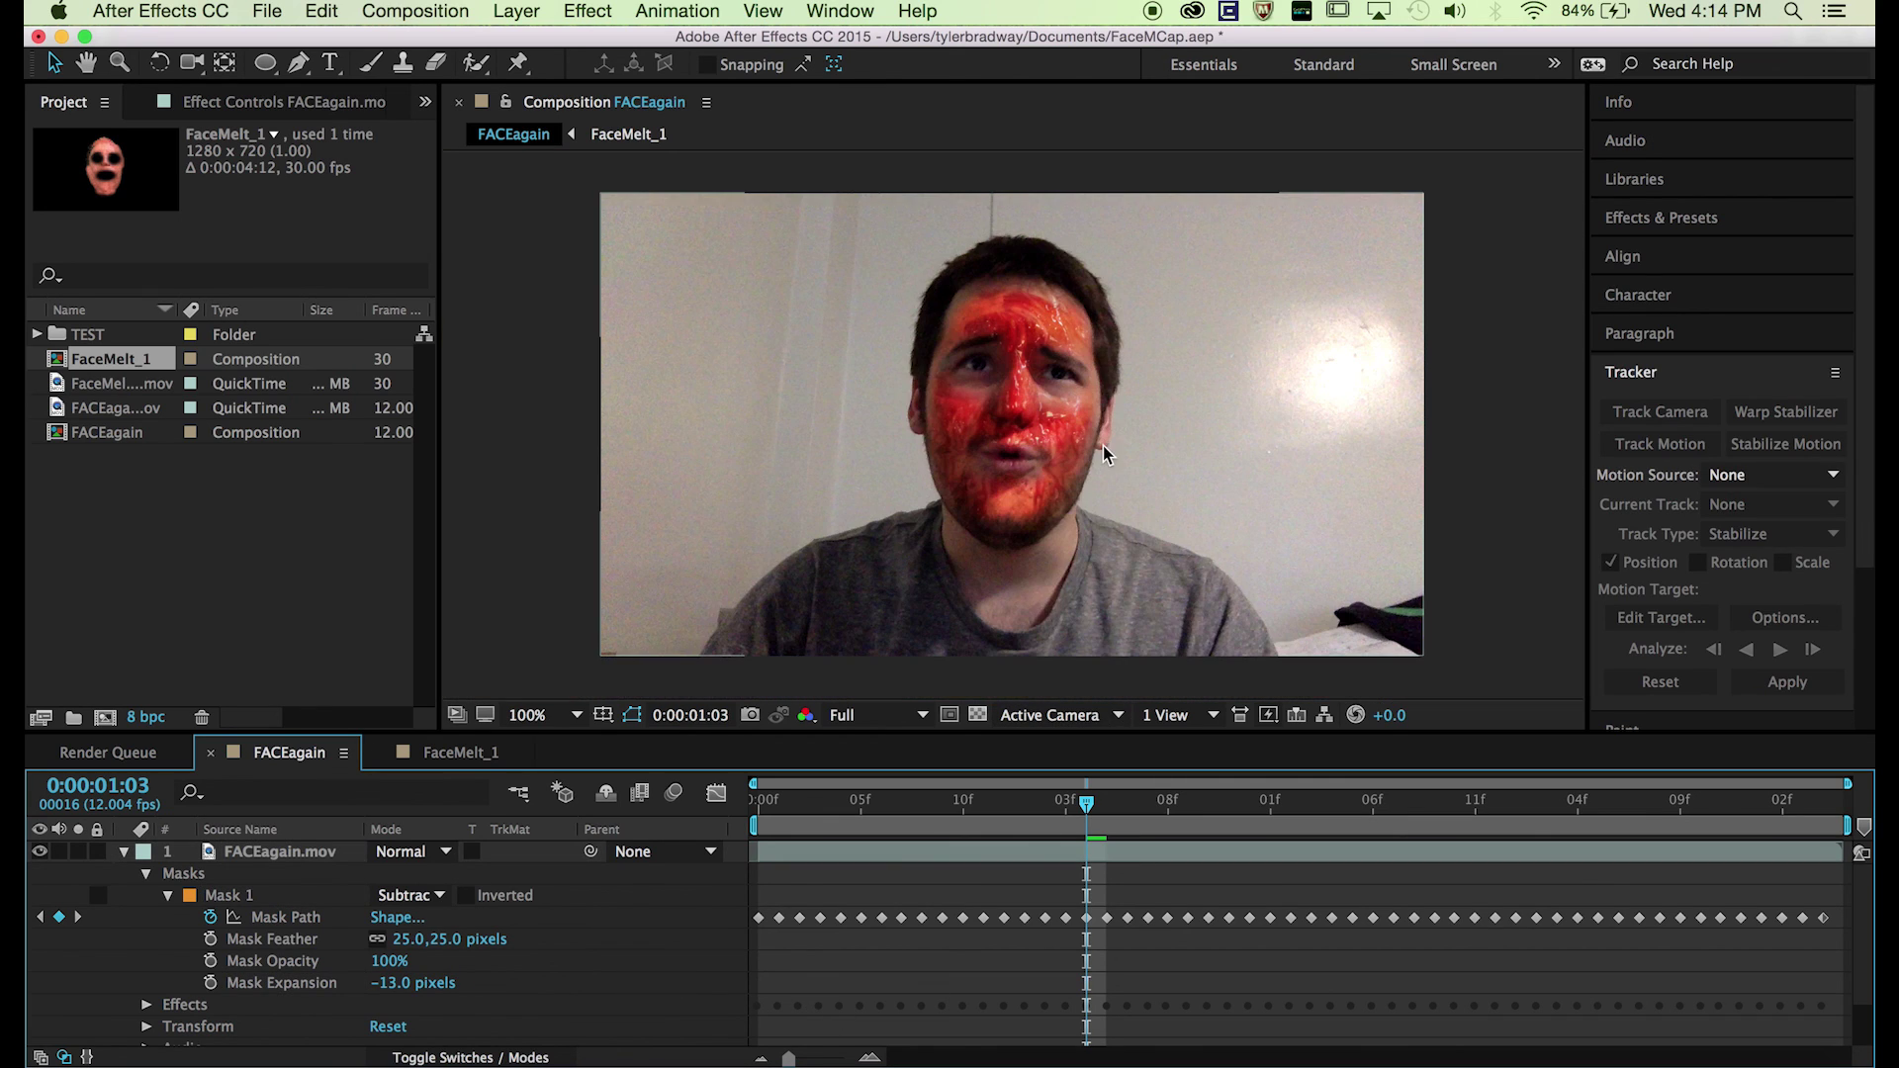
pyautogui.moveTo(1017, 810); pyautogui.dragTo(471, 794)
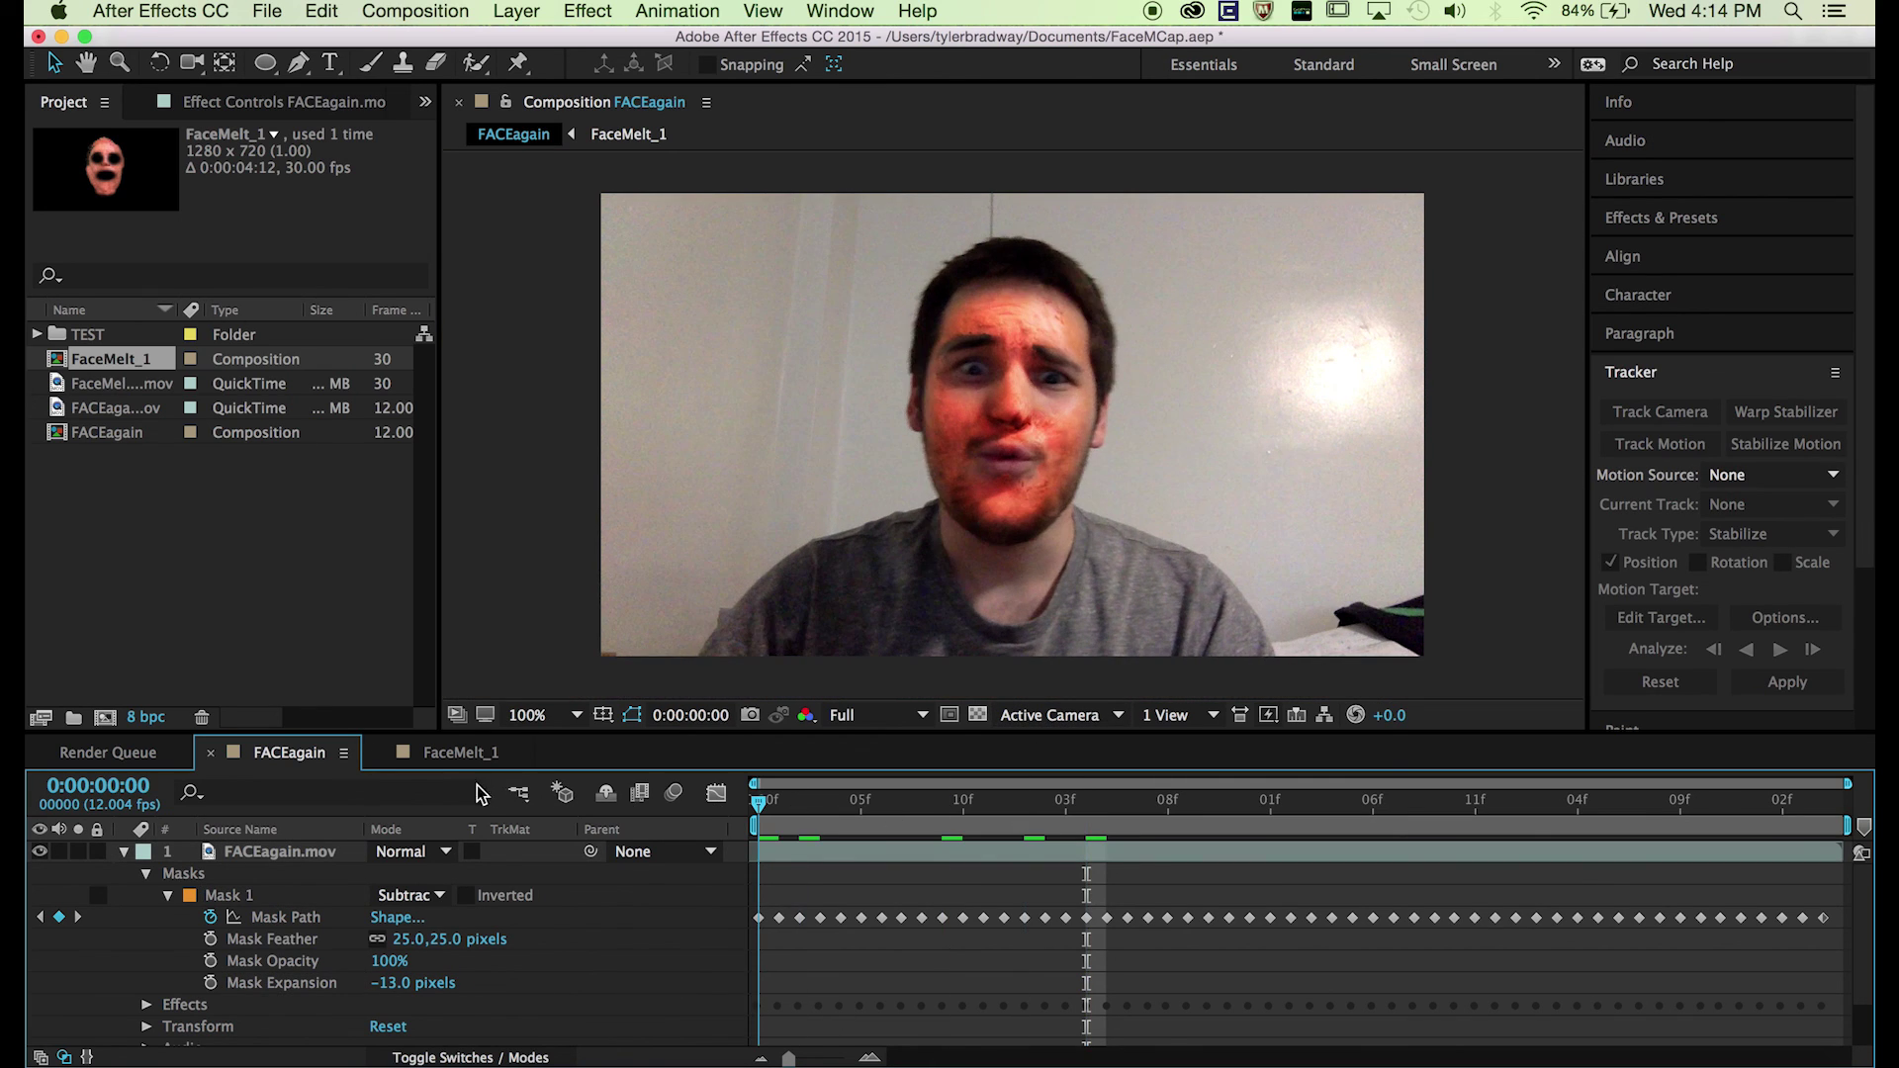
pyautogui.press('space')
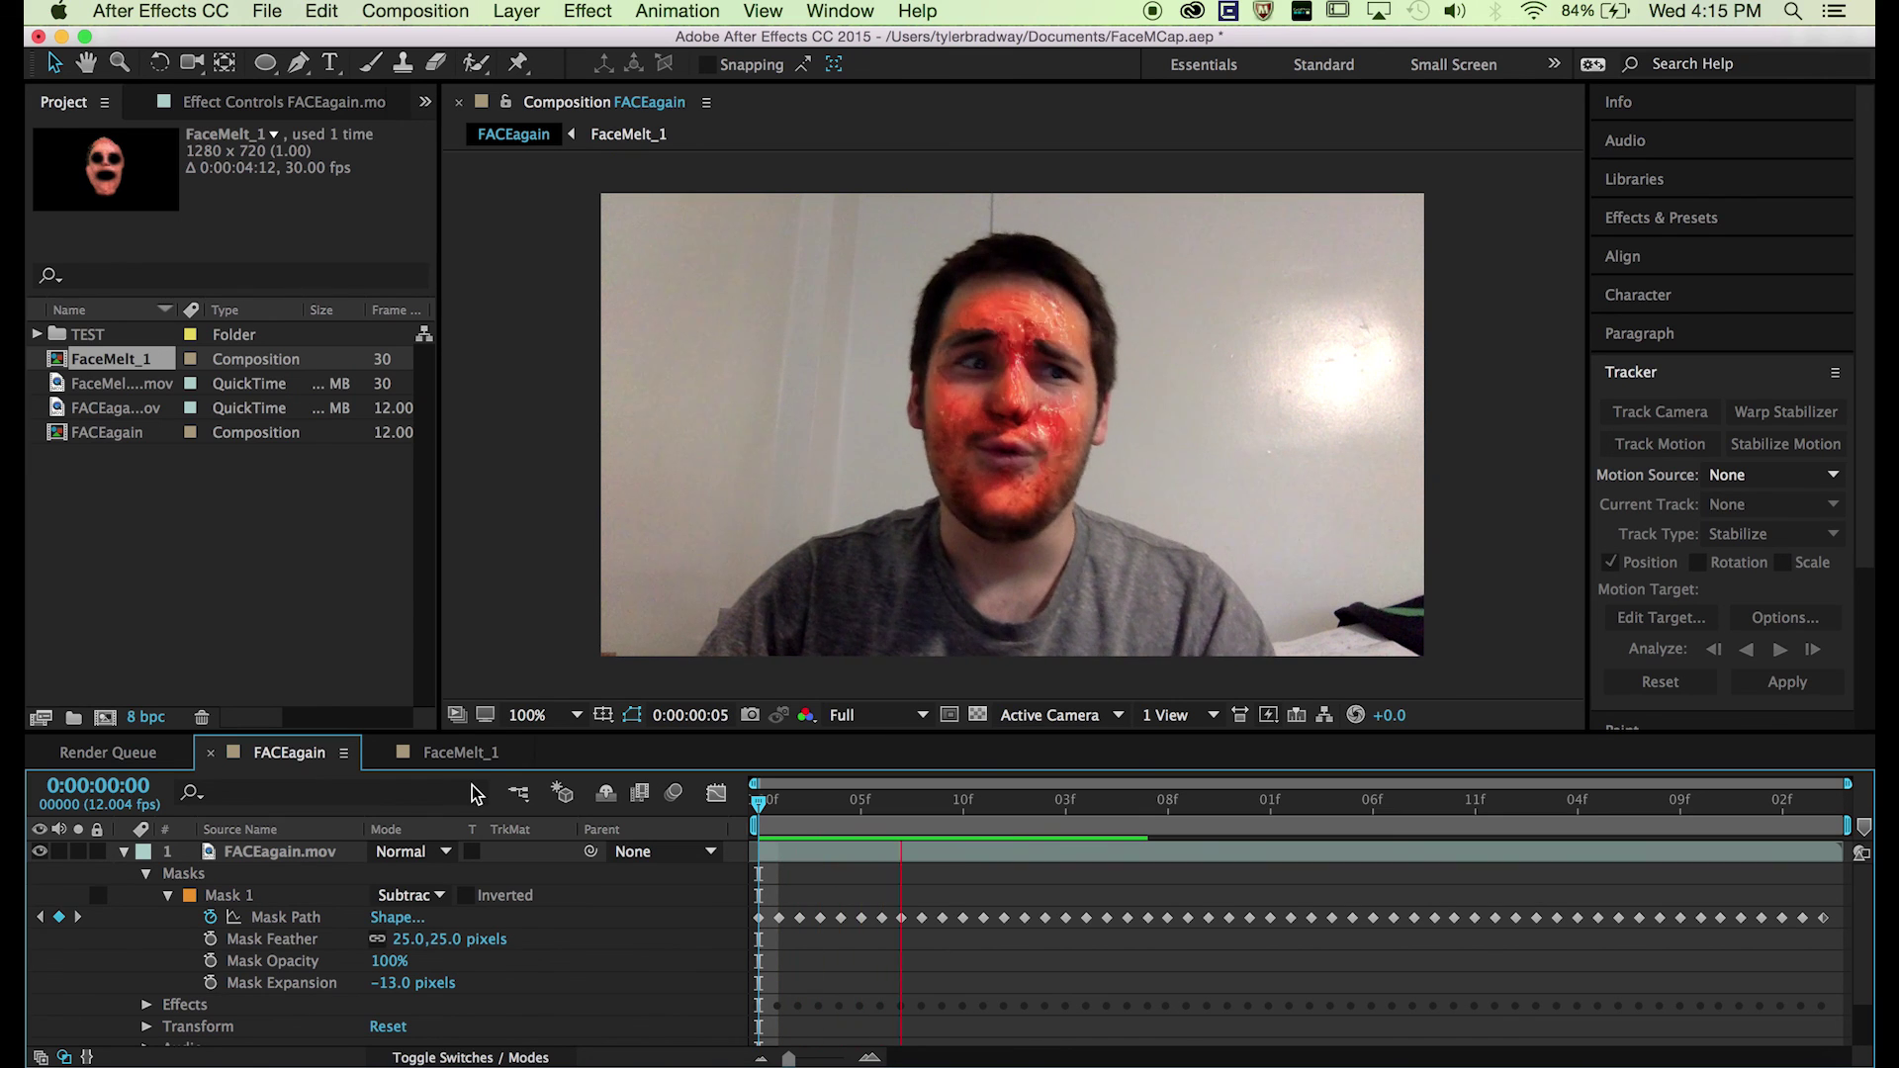